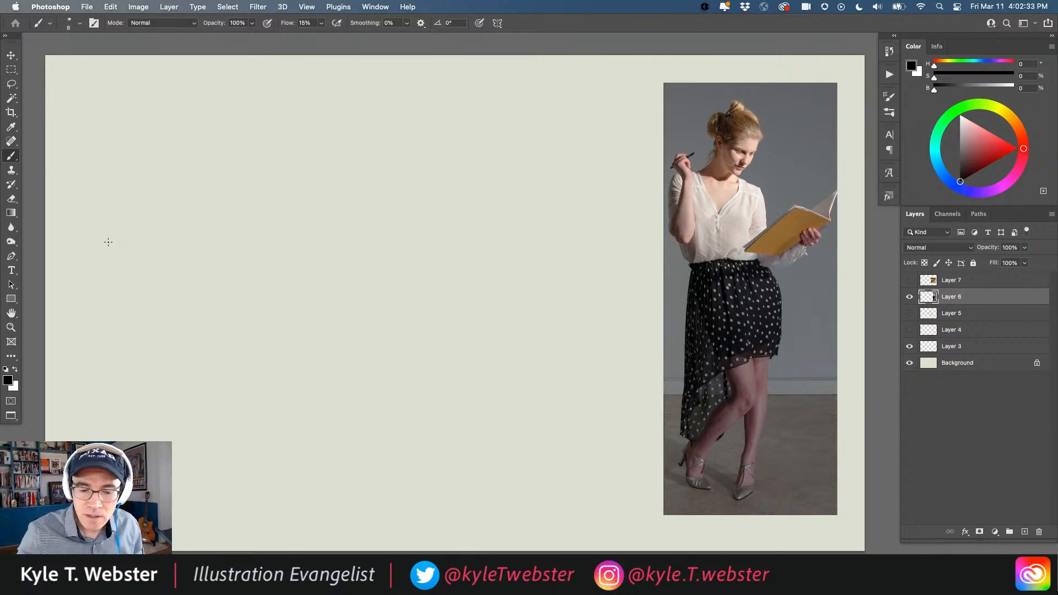
- Create a new layer above the photo layer, try the current pencil with a quick scribble, and undo it
left_click(1025, 532)
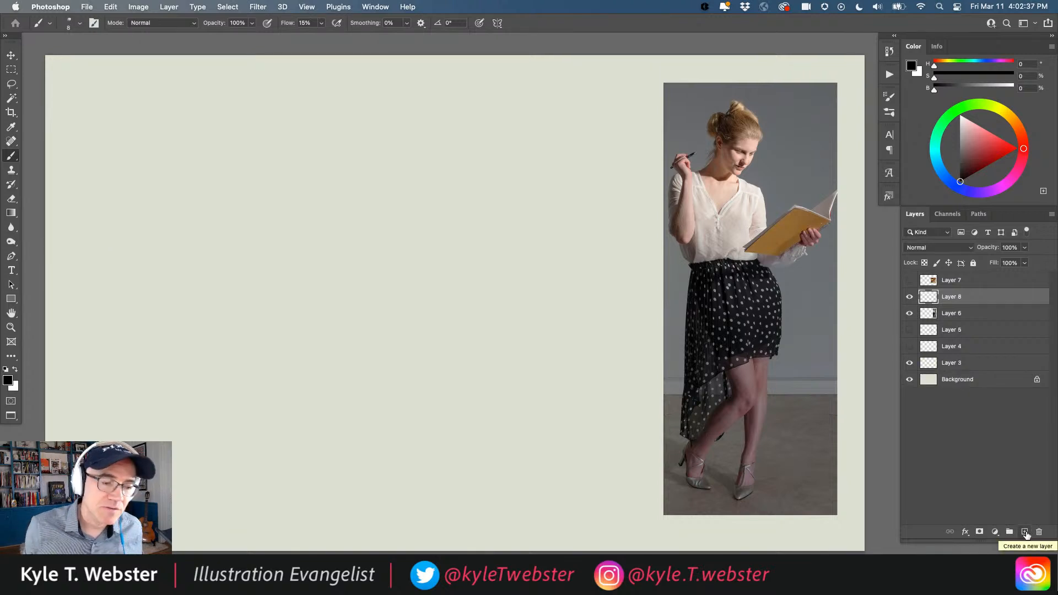
mouse_move(420, 163)
left_mouse_down()
mouse_move(472, 246)
mouse_move(422, 211)
mouse_move(401, 247)
mouse_move(423, 276)
mouse_move(365, 288)
mouse_move(285, 269)
left_mouse_up()
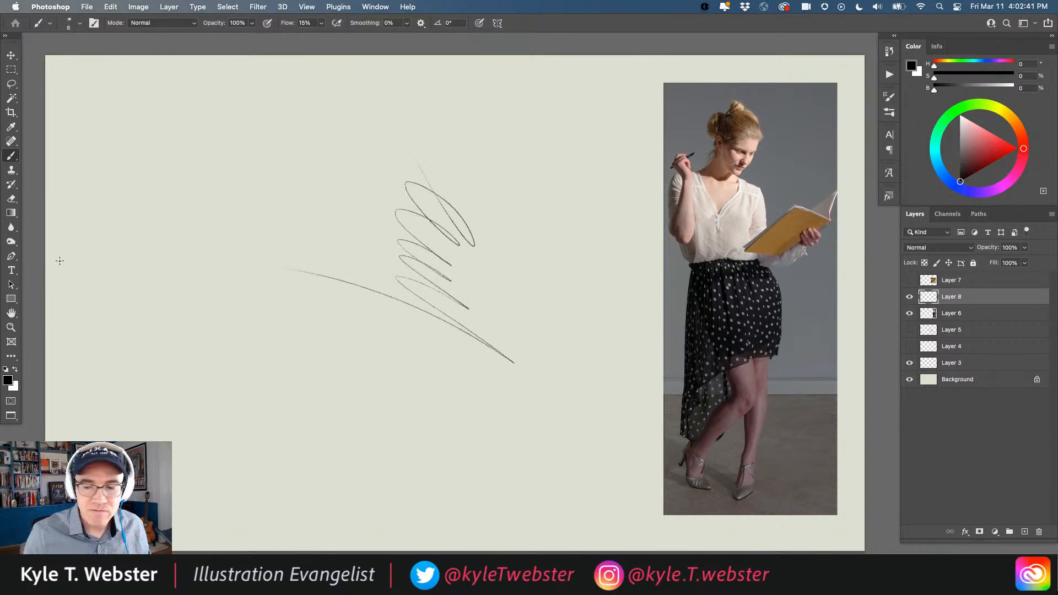
key("super+z")
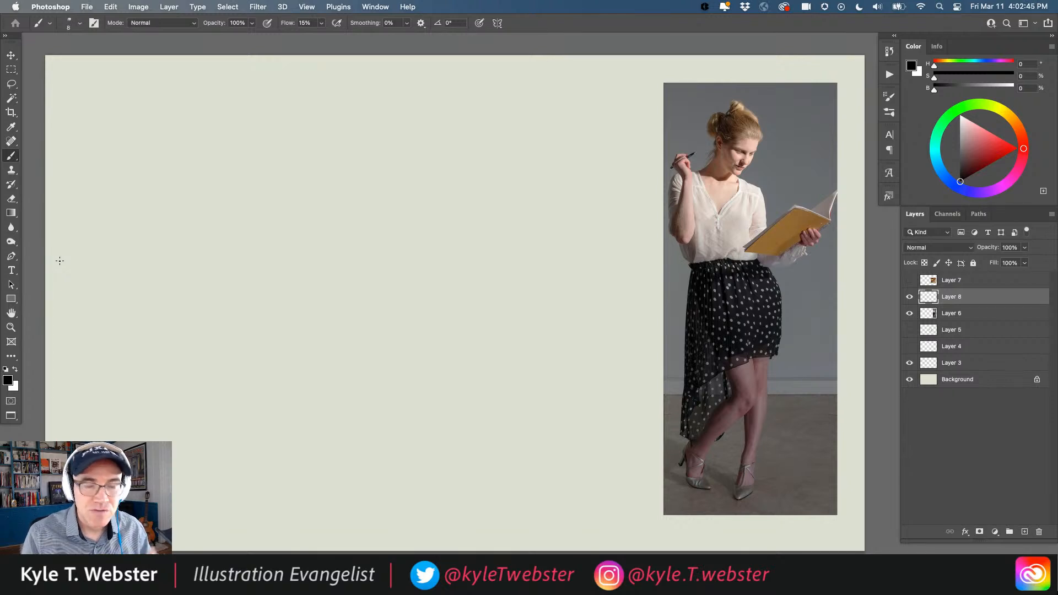
- Choose the Perfect Pencil 2 brush from Kyle's Drawing Box and examine a test scribble up close
left_click(889, 112)
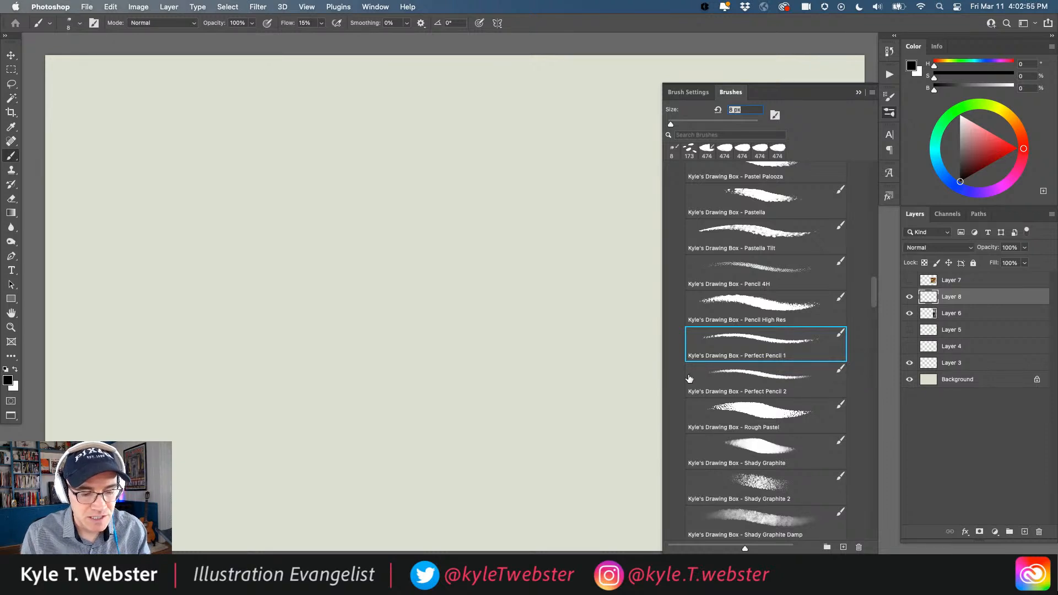
left_click(748, 374)
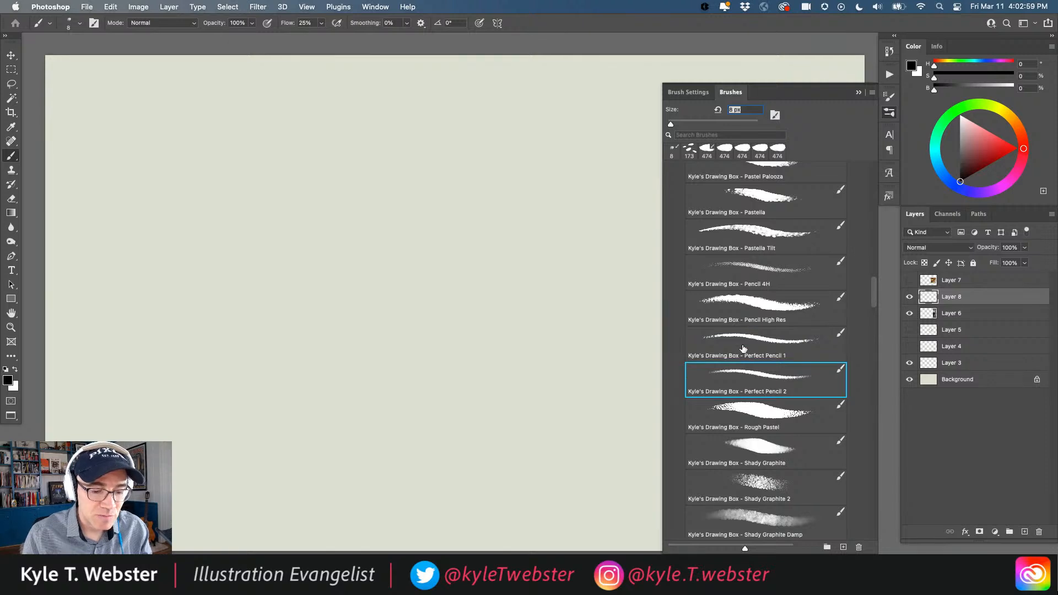
mouse_move(471, 179)
left_mouse_down()
mouse_move(532, 270)
mouse_move(468, 250)
mouse_move(462, 293)
mouse_move(439, 308)
mouse_move(370, 296)
left_mouse_up()
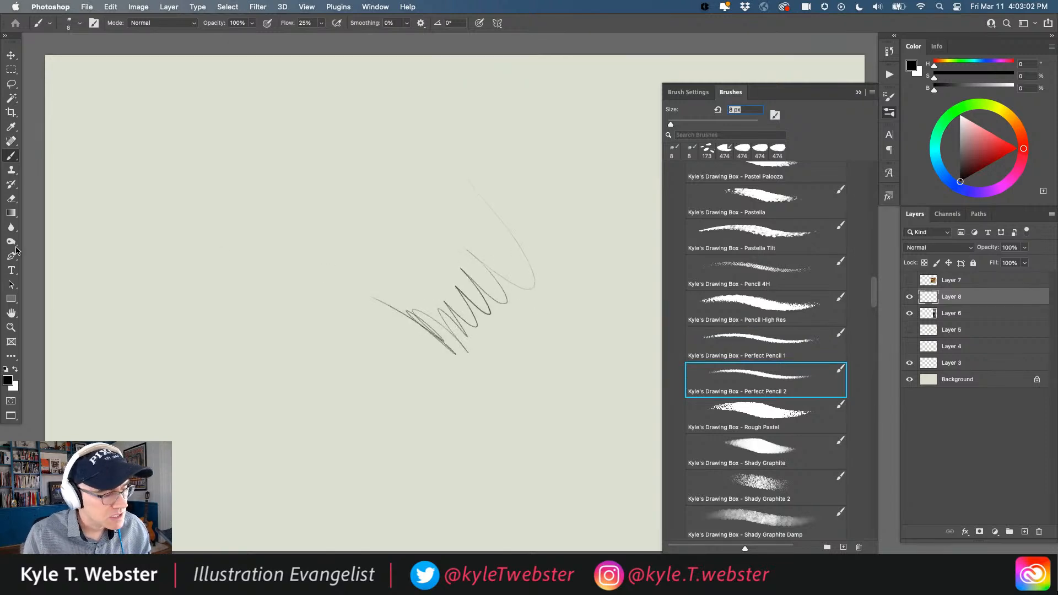
left_click(11, 327)
double_click(10, 327)
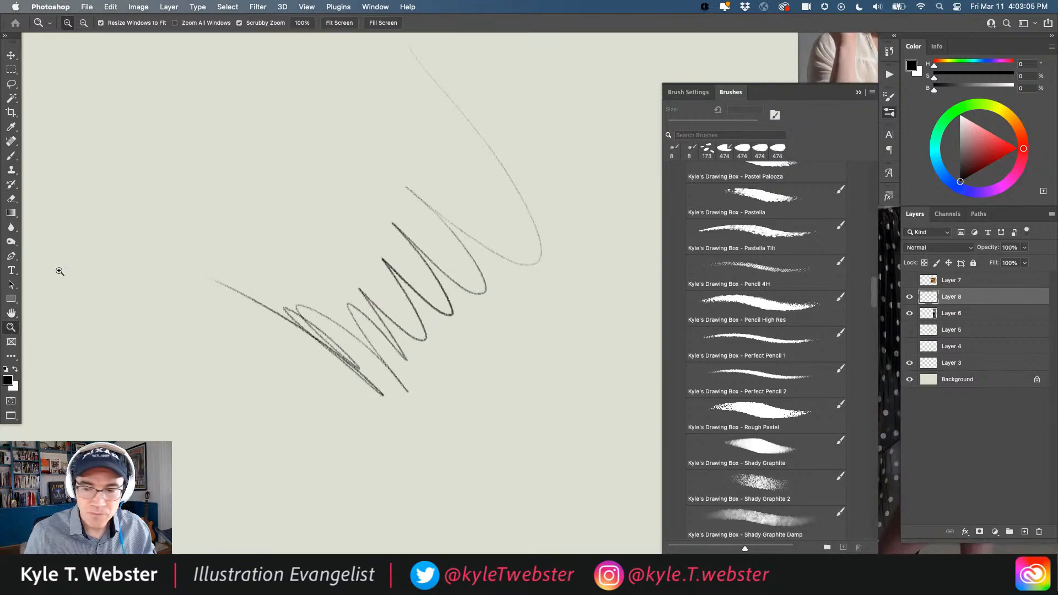
- Compare Perfect Pencil 1 with Perfect Pencil 2 in test scribbles, keep Perfect Pencil 2, and clear the layer
left_click(754, 344)
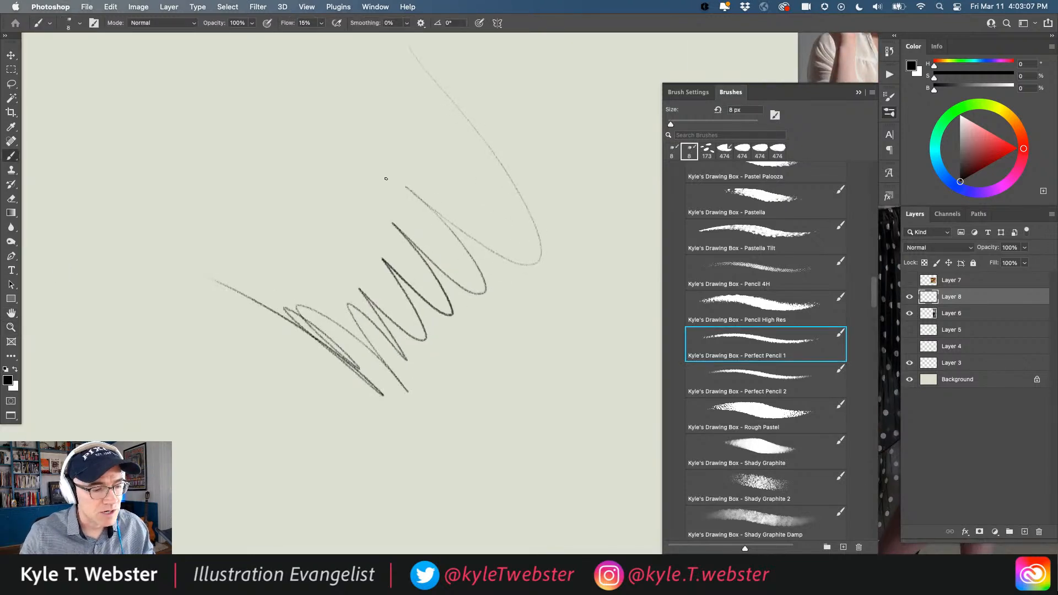
mouse_move(369, 70)
left_mouse_down()
mouse_move(389, 85)
mouse_move(385, 177)
mouse_move(336, 189)
mouse_move(327, 265)
mouse_move(229, 255)
left_mouse_up()
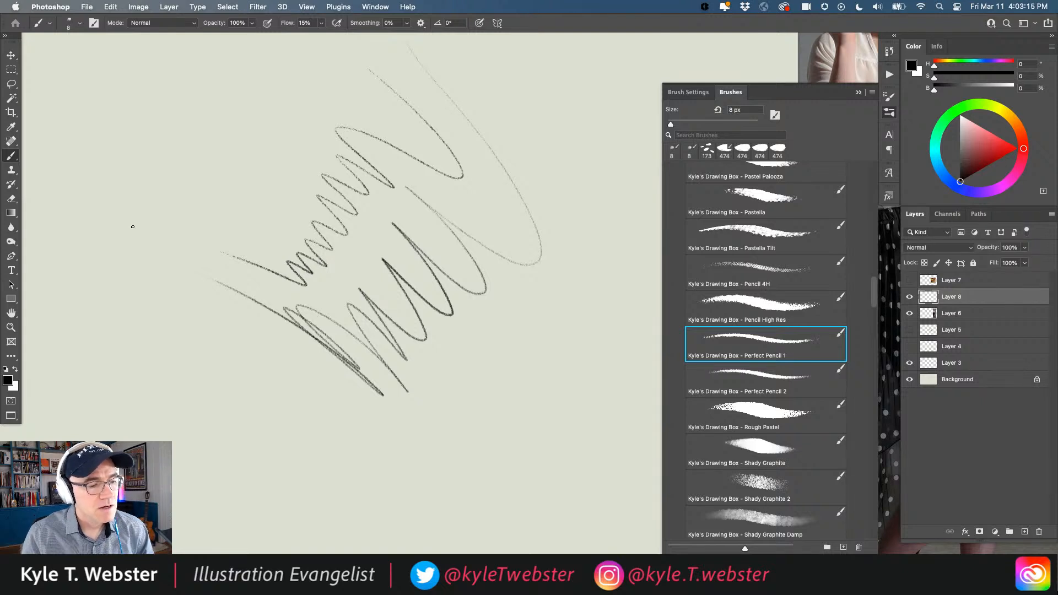
left_click(730, 376)
mouse_move(574, 312)
left_mouse_down()
mouse_move(526, 410)
mouse_move(612, 417)
mouse_move(499, 463)
mouse_move(490, 500)
mouse_move(357, 447)
left_mouse_up()
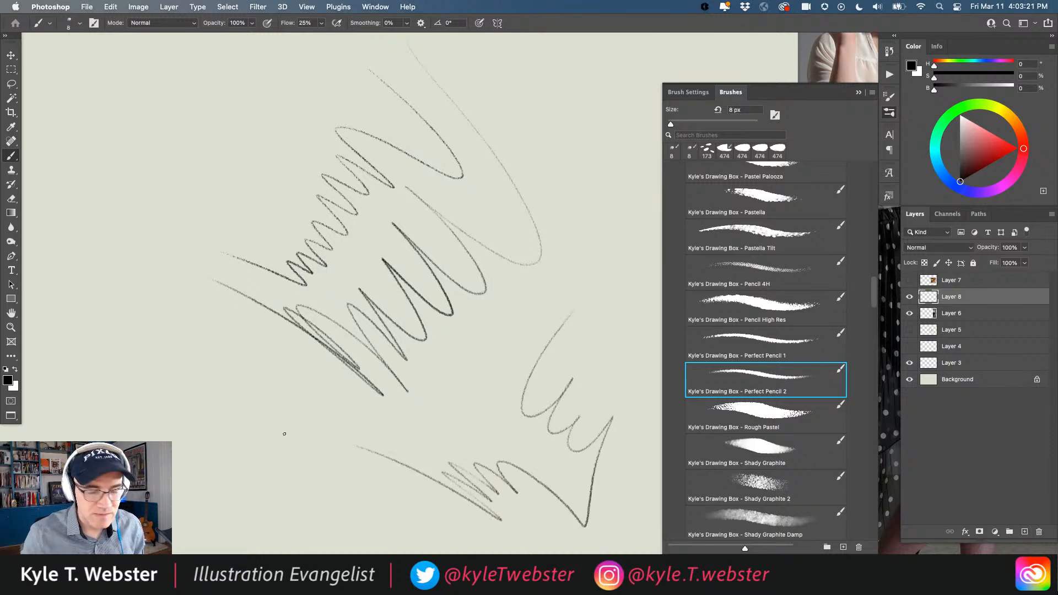
key("super+a")
key("Delete")
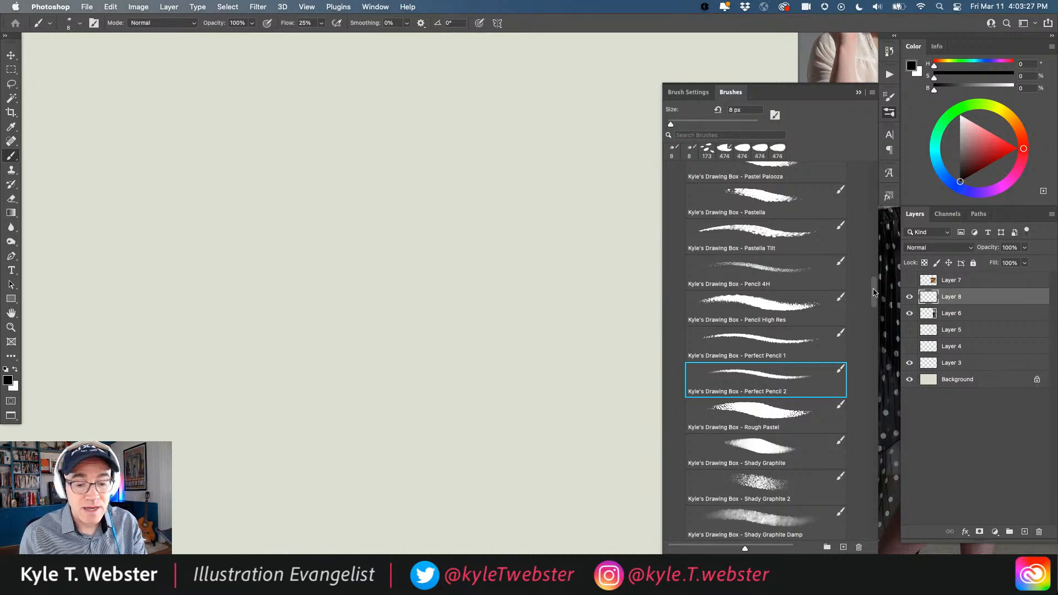
- Look over the megapack's Drawing Box brushes and the option for getting more brushes, and close the brush list
scroll(676, 210, "up", 15)
scroll(677, 210, "up", 10)
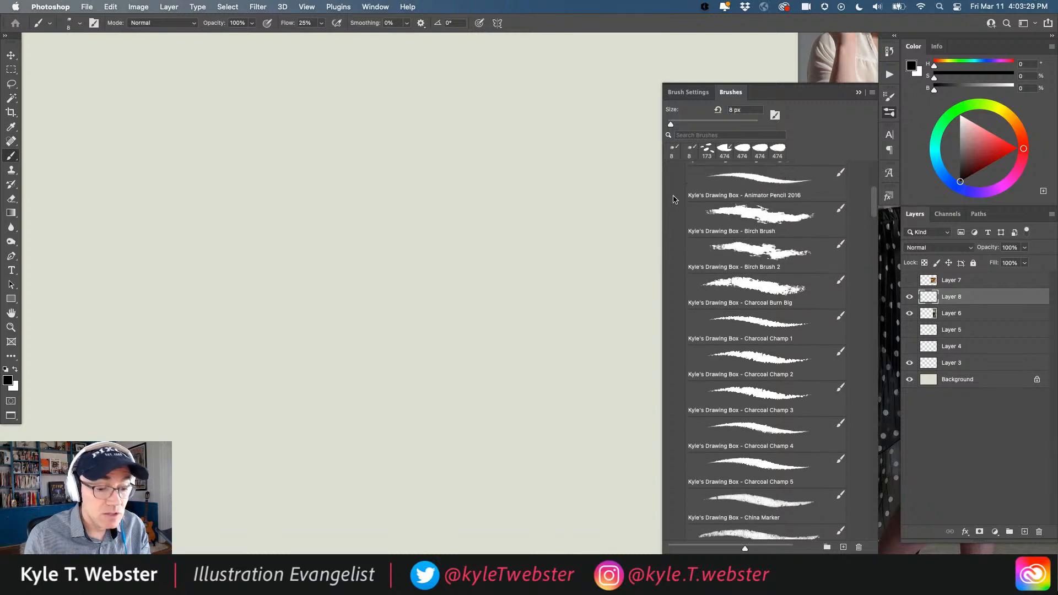
scroll(676, 184, "up", 1)
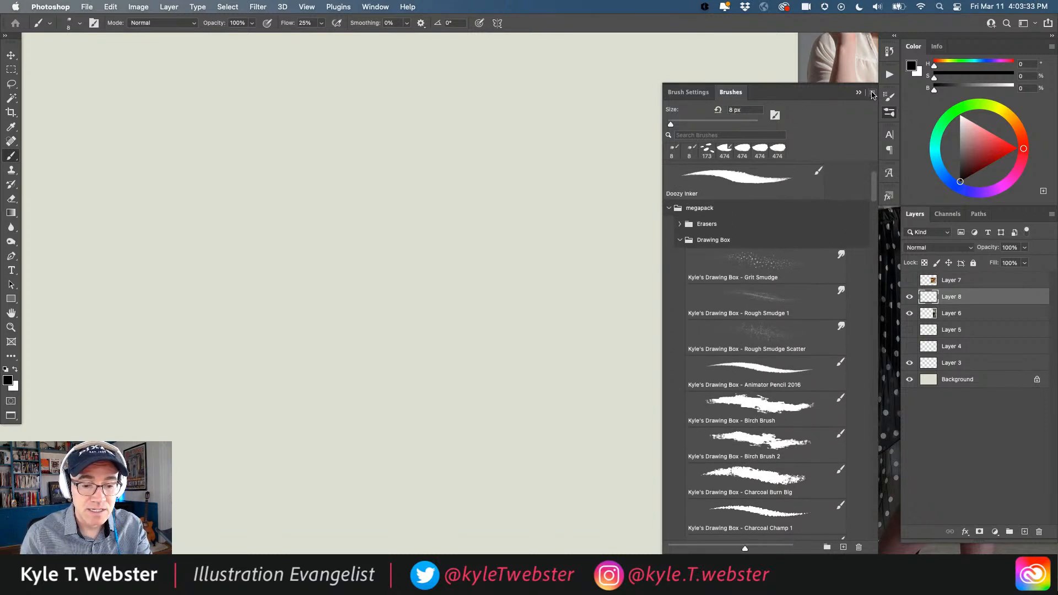
left_click(872, 94)
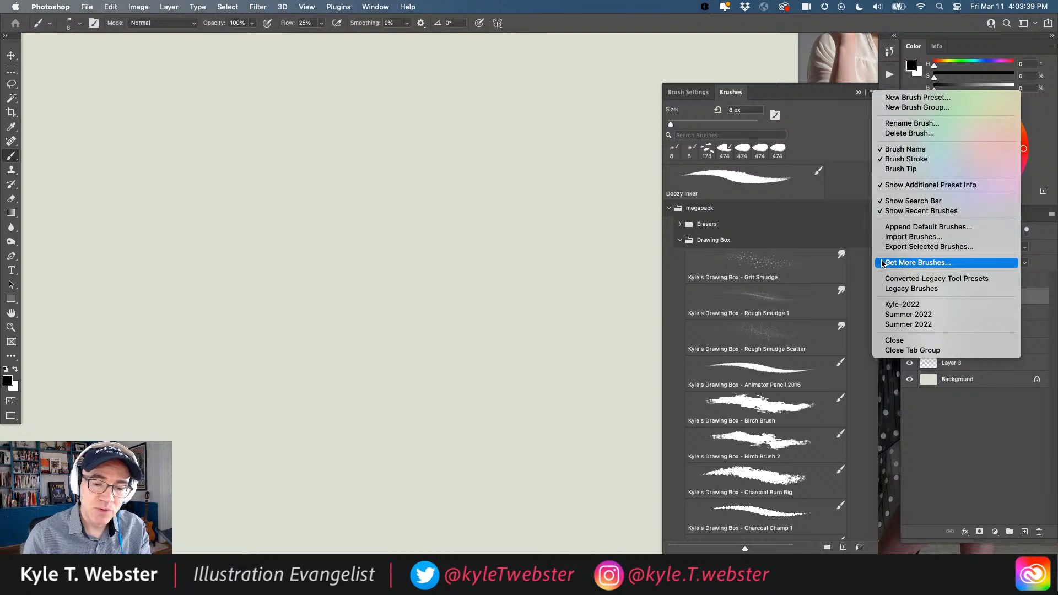
left_click(870, 94)
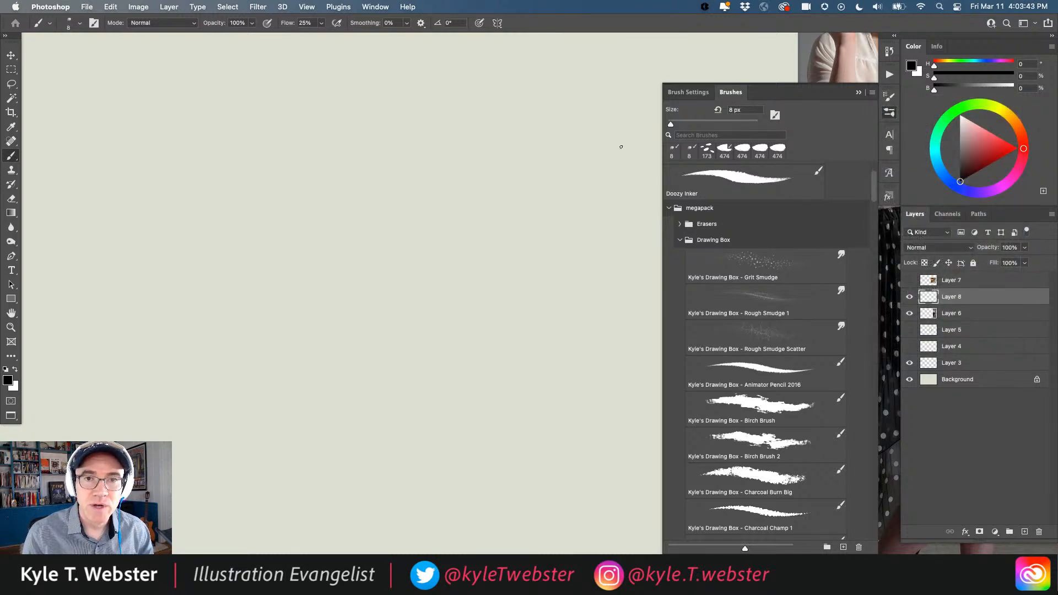
left_click(872, 93)
left_click(872, 92)
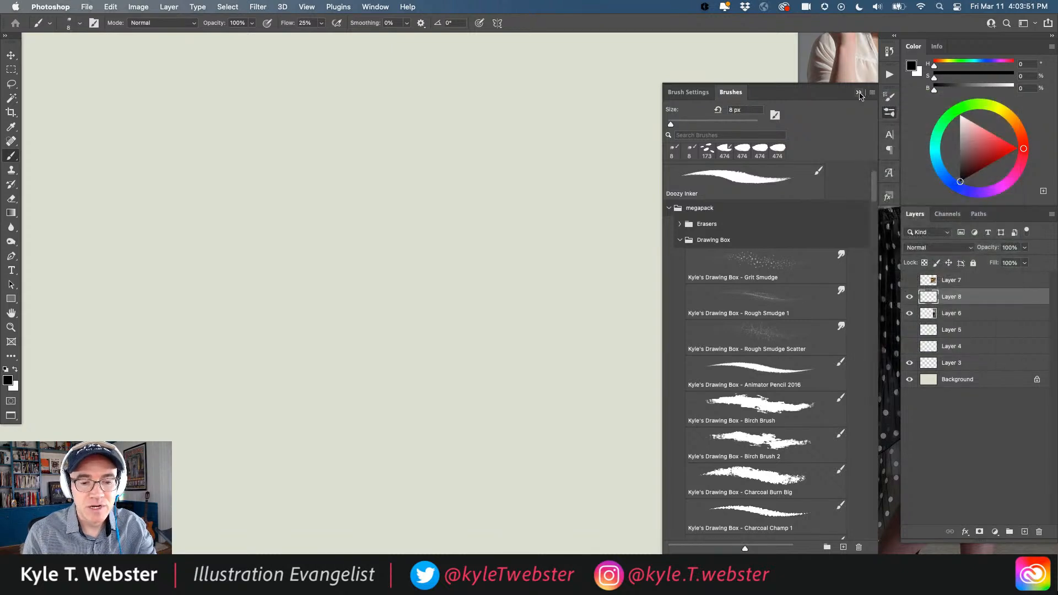
left_click(859, 93)
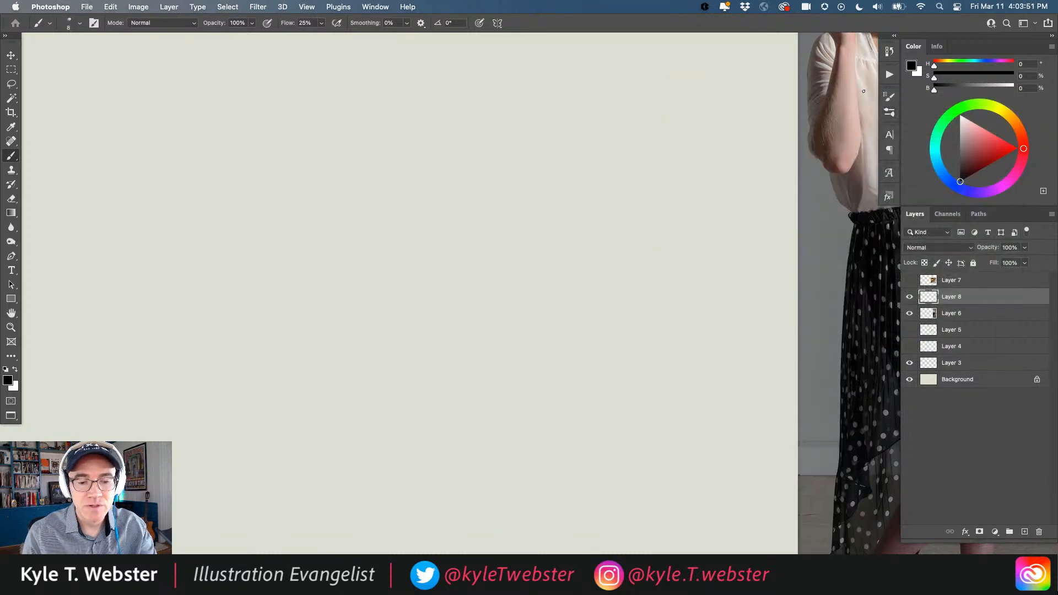
- Try sketching the woman's head from the facial features outwards beside the photo, and clear the sketch
left_click(480, 362, "alt")
left_click_drag(531, 336, 470, 316)
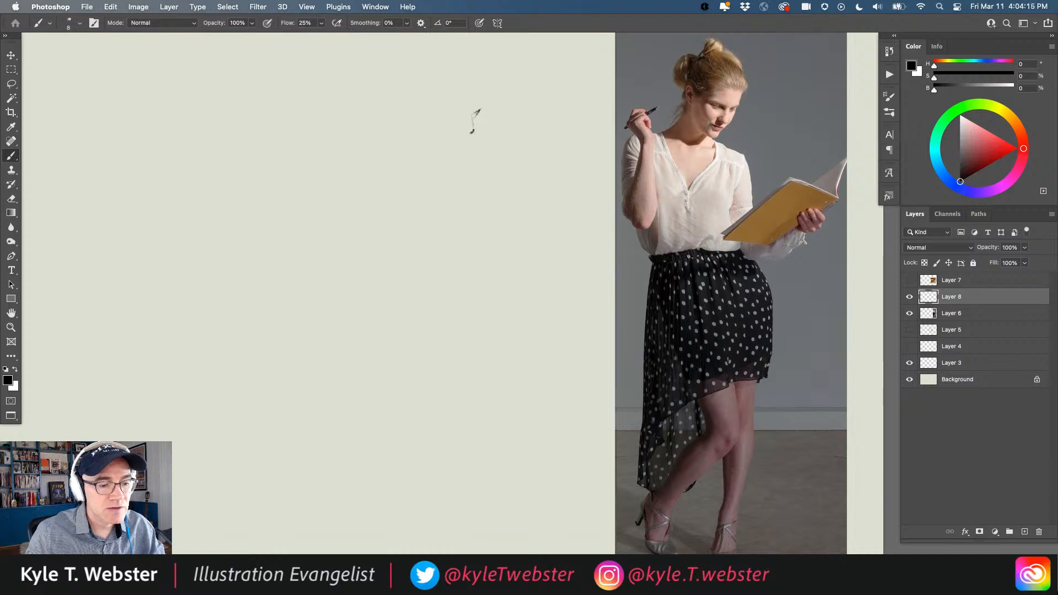
mouse_move(471, 131)
left_mouse_down()
mouse_move(450, 109)
mouse_move(476, 112)
left_mouse_up()
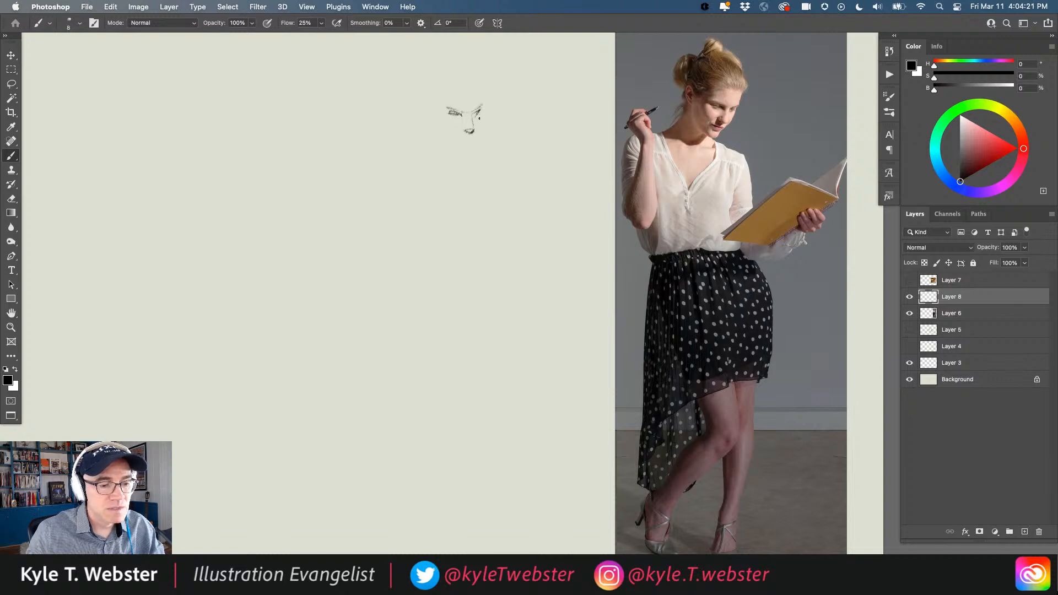
mouse_move(473, 136)
left_mouse_down()
mouse_move(461, 156)
mouse_move(443, 141)
mouse_move(460, 141)
mouse_move(483, 93)
mouse_move(478, 73)
mouse_move(437, 60)
mouse_move(440, 100)
mouse_move(425, 103)
left_mouse_up()
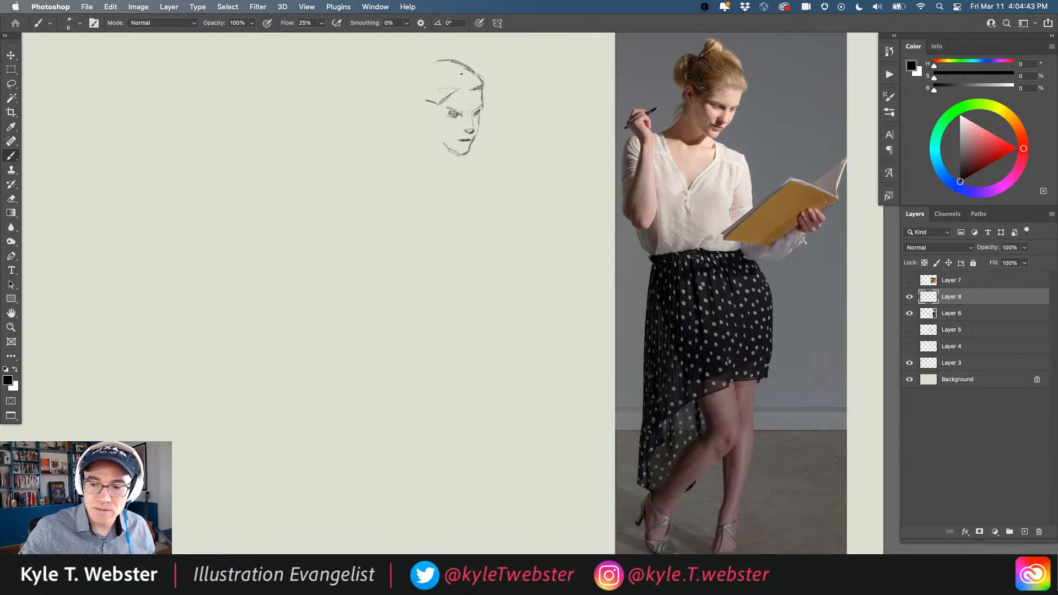
key("ctrl+a")
key("Delete")
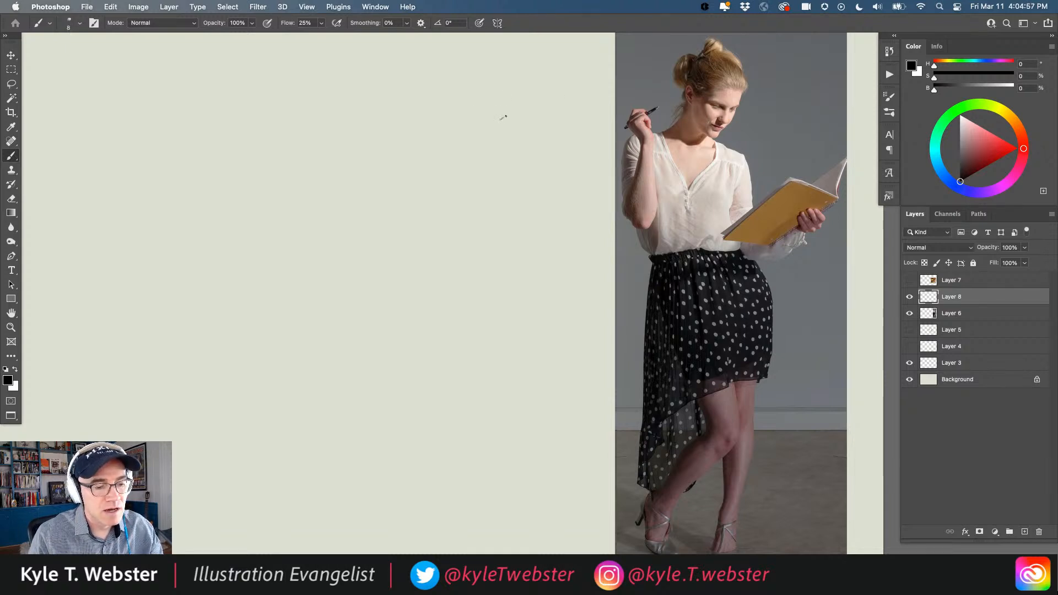
key("super+z")
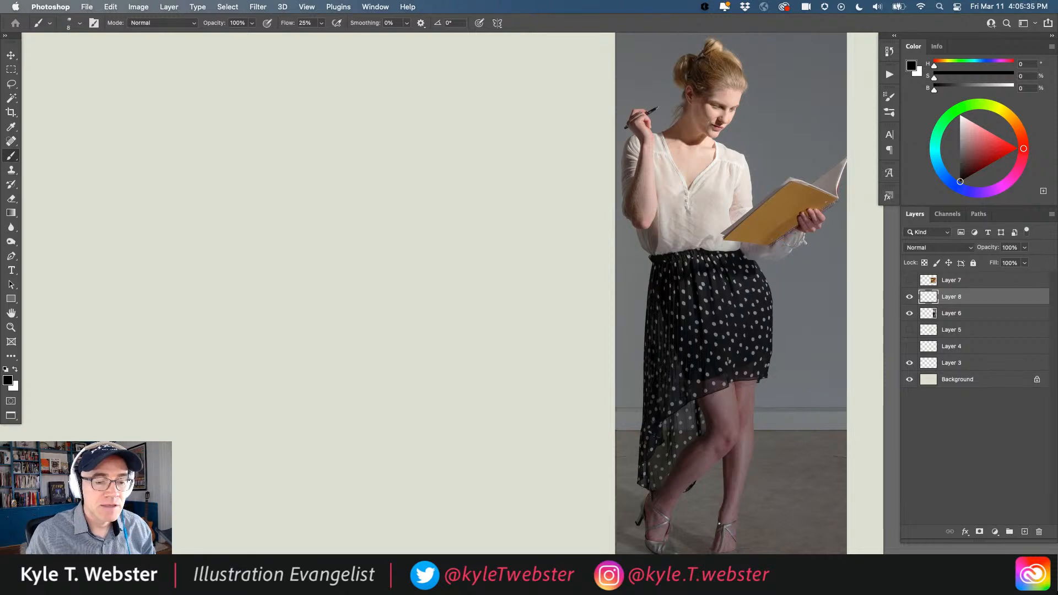
- Sketch a tall, narrow bounding box beside the photo with light pencil lines matching the standing figure's proportions
left_click_drag(355, 264, 365, 272)
left_click_drag(357, 303, 408, 290)
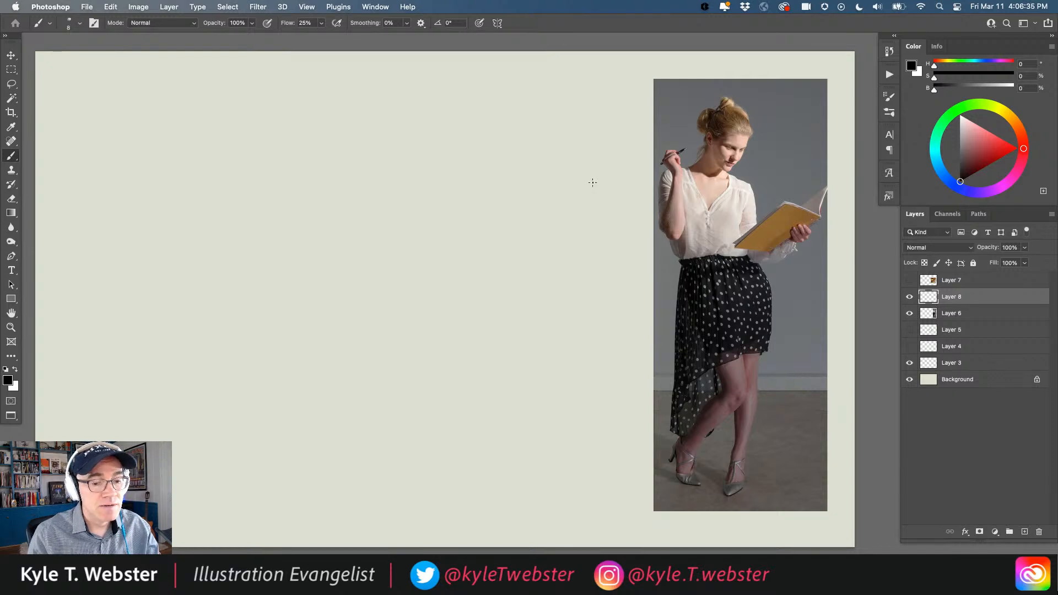
left_click_drag(494, 97, 500, 478)
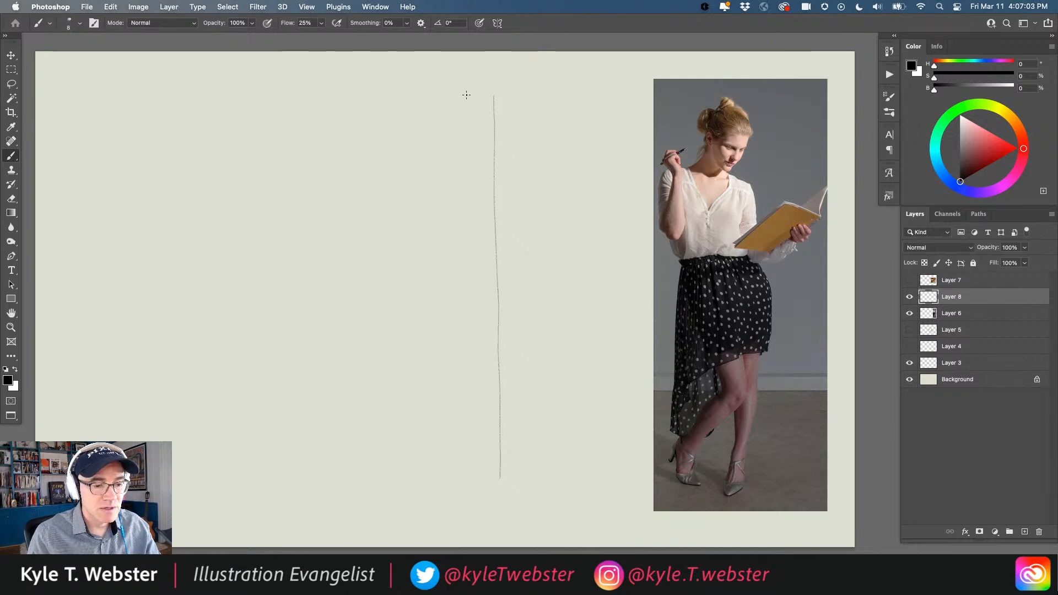
left_click_drag(494, 97, 398, 103)
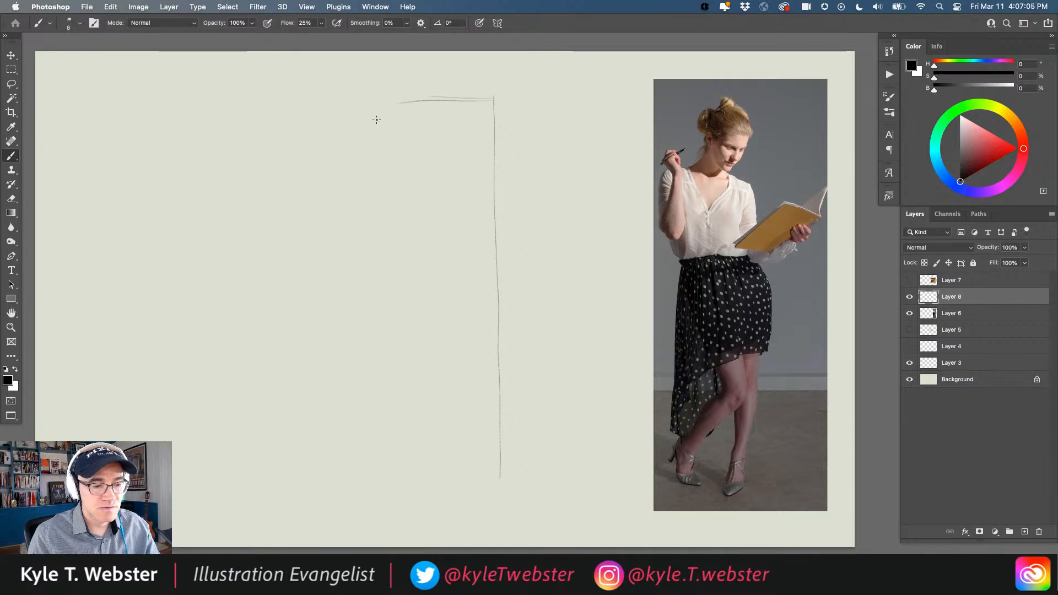
left_click_drag(384, 243, 385, 273)
left_click_drag(376, 137, 386, 450)
left_click_drag(380, 295, 384, 466)
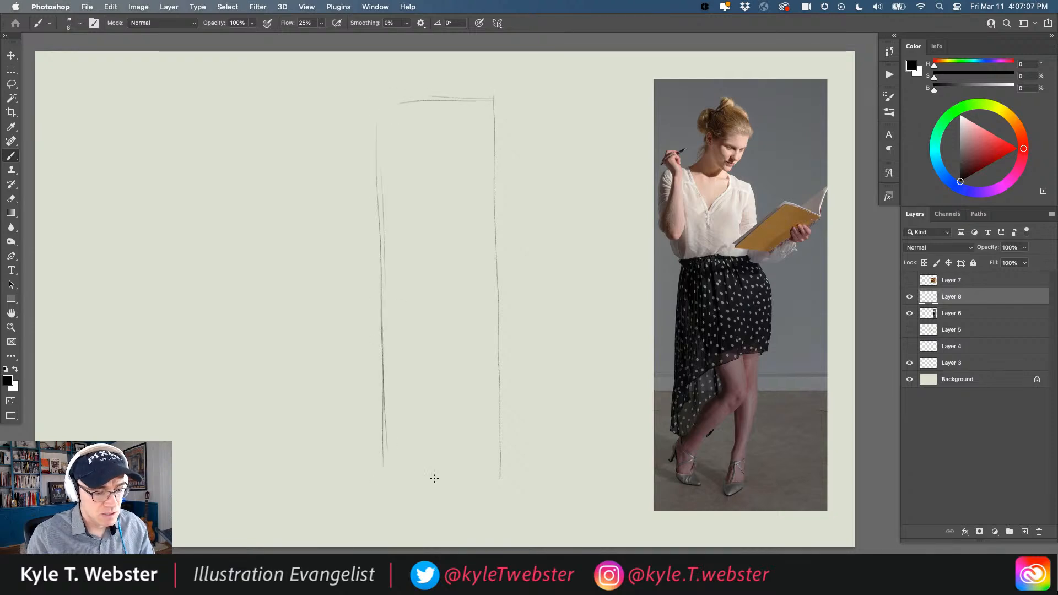
left_click_drag(494, 482, 390, 480)
left_click_drag(381, 356, 377, 227)
left_click_drag(374, 163, 378, 243)
mouse_move(492, 101)
left_mouse_down()
mouse_move(373, 98)
mouse_move(384, 468)
left_mouse_up()
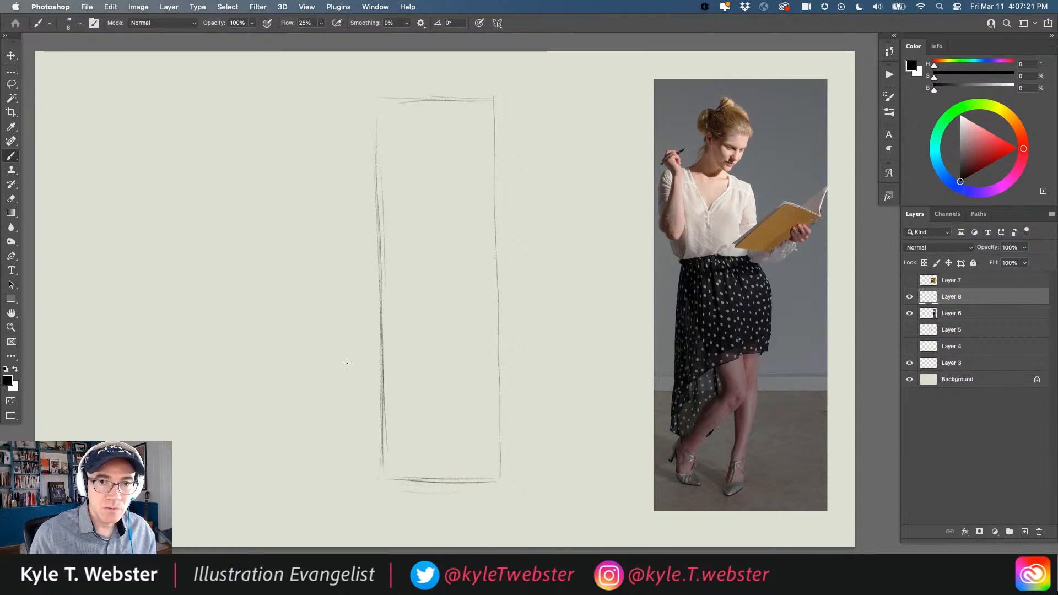
- Restate the bounding box's edges with additional light strokes, widening it slightly on both sides
mouse_move(492, 99)
left_mouse_down()
mouse_move(369, 102)
mouse_move(379, 482)
left_mouse_up()
left_click_drag(442, 488, 378, 486)
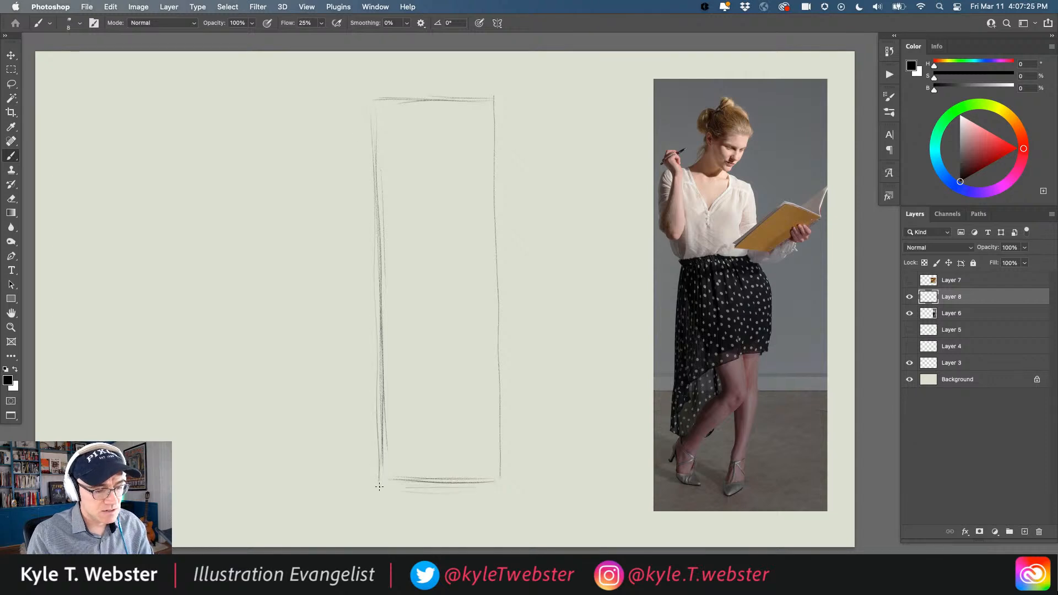
left_click_drag(478, 487, 375, 485)
left_click_drag(372, 440, 358, 142)
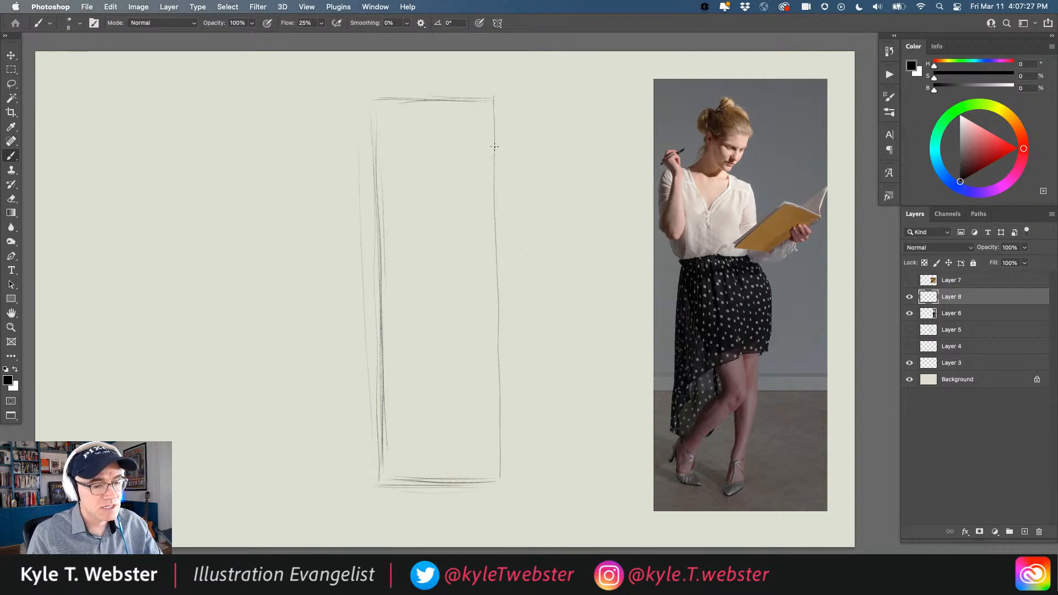
left_click_drag(495, 147, 496, 484)
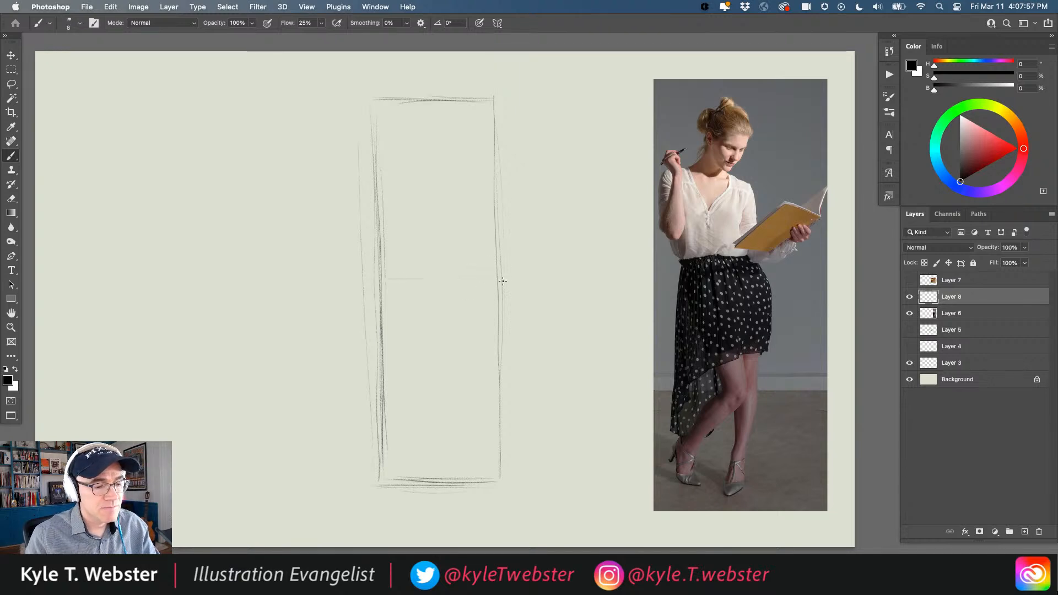
- Try dividing the bounding box into quarters with three horizontal lines, and undo the division lines
left_click_drag(503, 281, 403, 284)
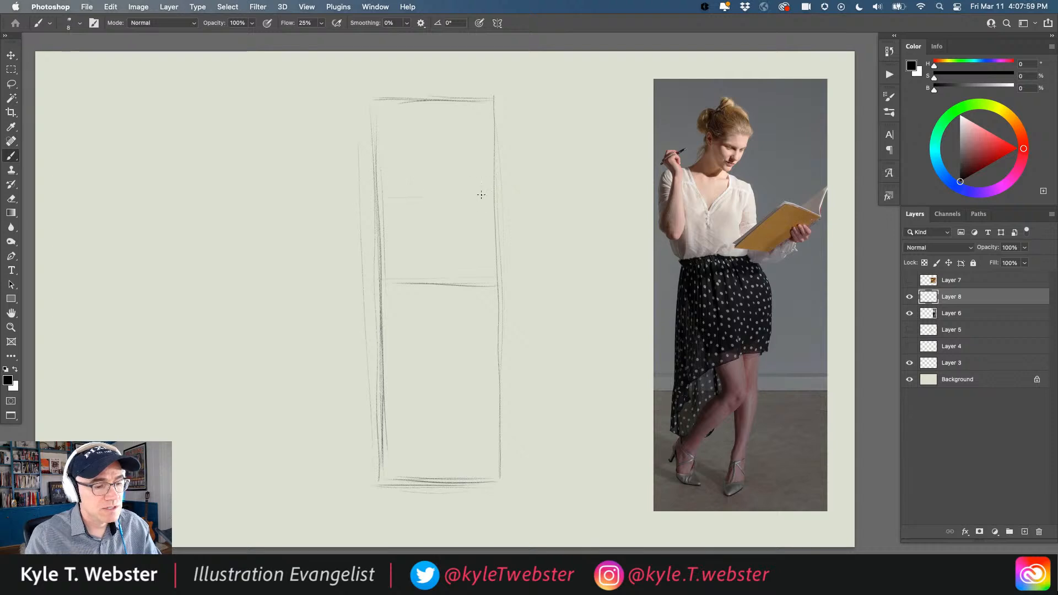
left_click_drag(481, 194, 395, 193)
mouse_move(481, 381)
left_mouse_down()
mouse_move(389, 379)
mouse_move(413, 379)
left_mouse_up()
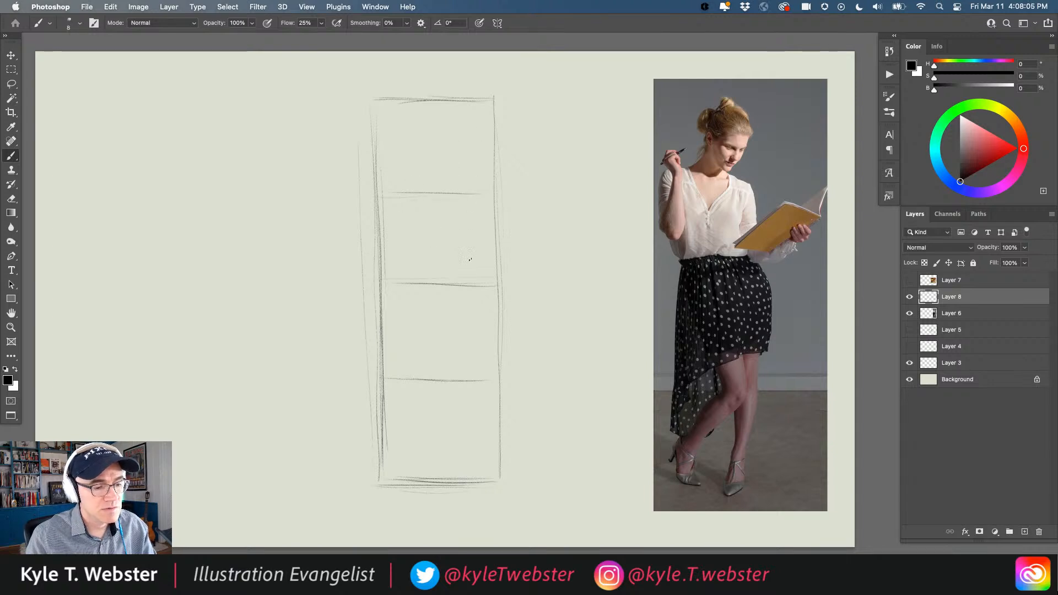
key("super+z")
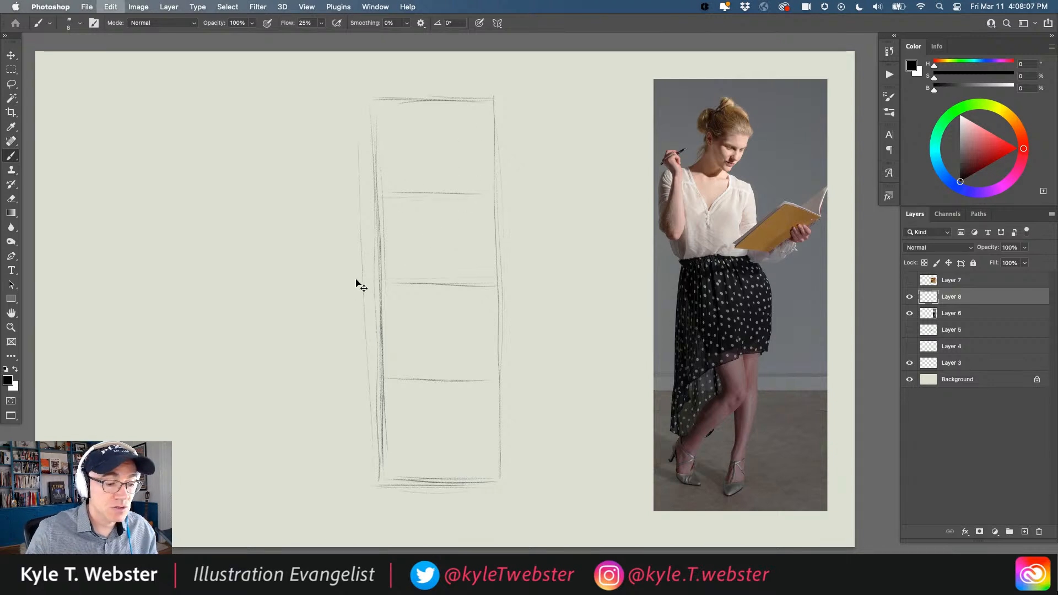
key("super+z")
key("super+z")
key("super+z")
key("super+z")
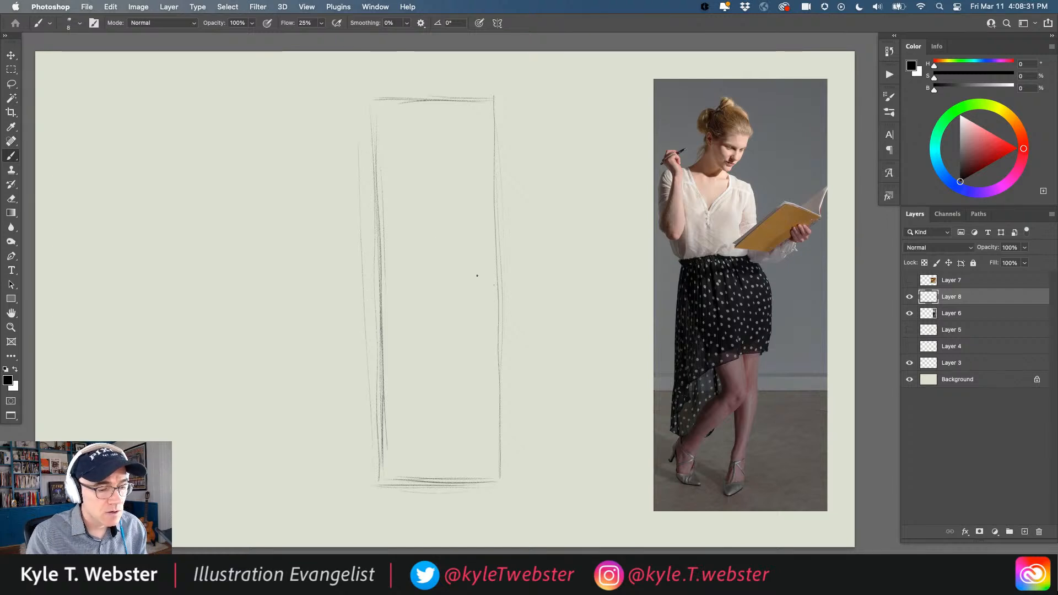
- Draw a horizontal midline across the bounding box and a shorter waistline just above it
left_click_drag(457, 284, 418, 282)
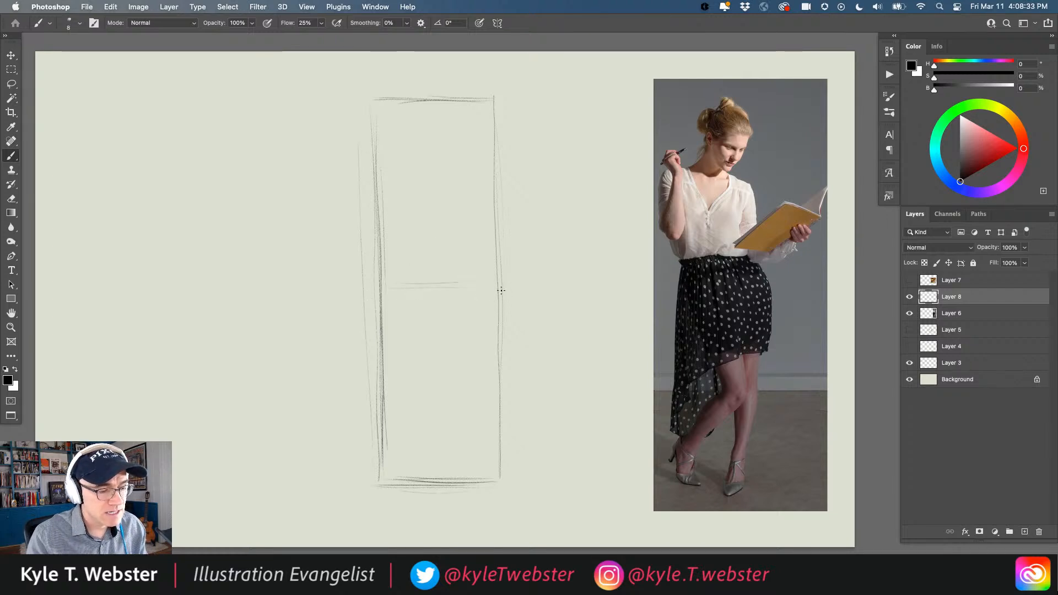
left_click_drag(500, 291, 375, 291)
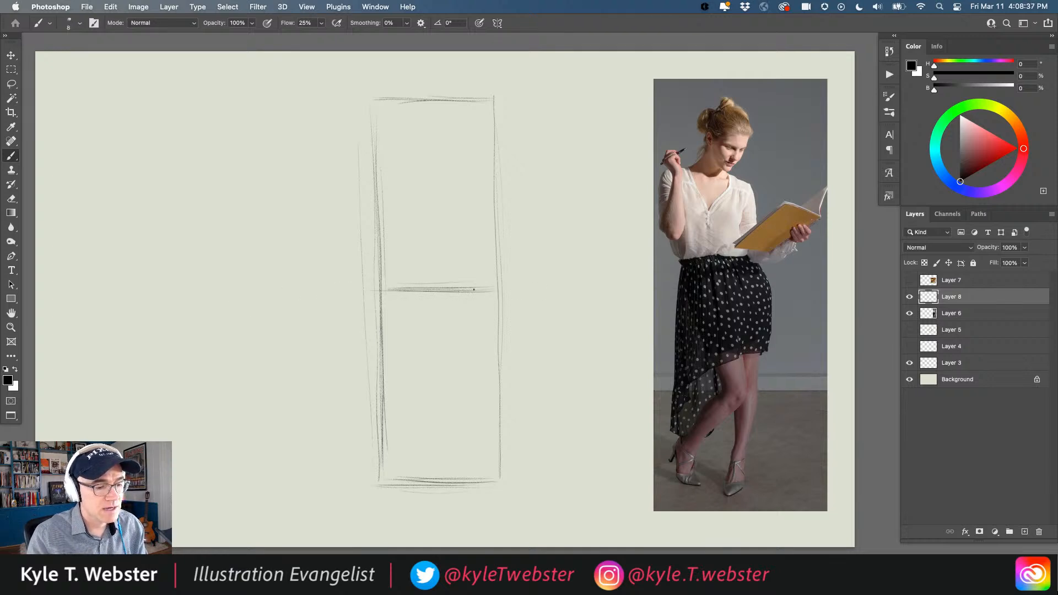
left_click_drag(473, 289, 393, 292)
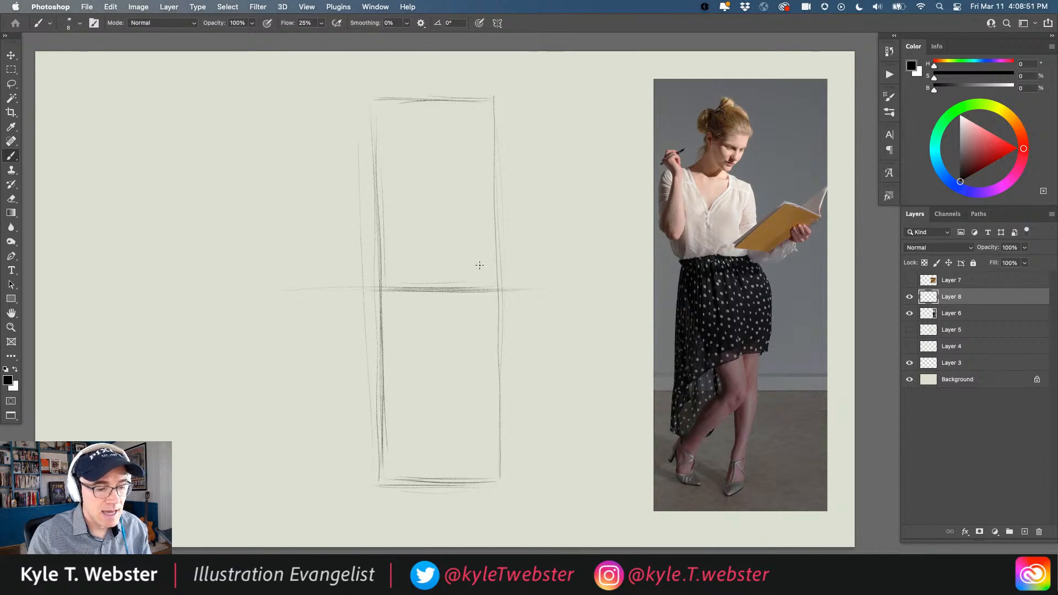
left_click_drag(391, 266, 473, 265)
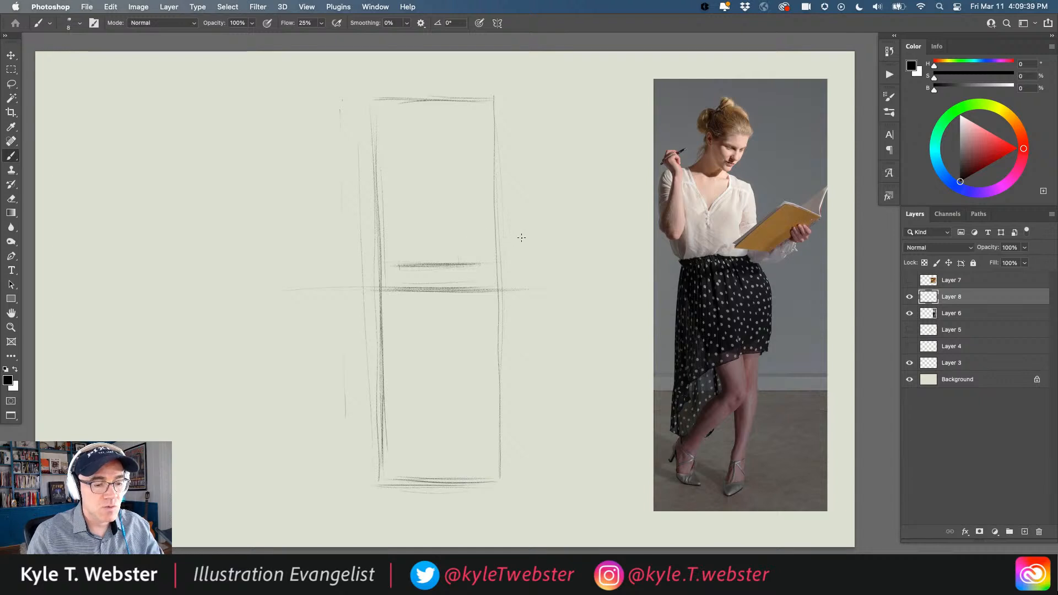
left_click_drag(520, 238, 469, 239)
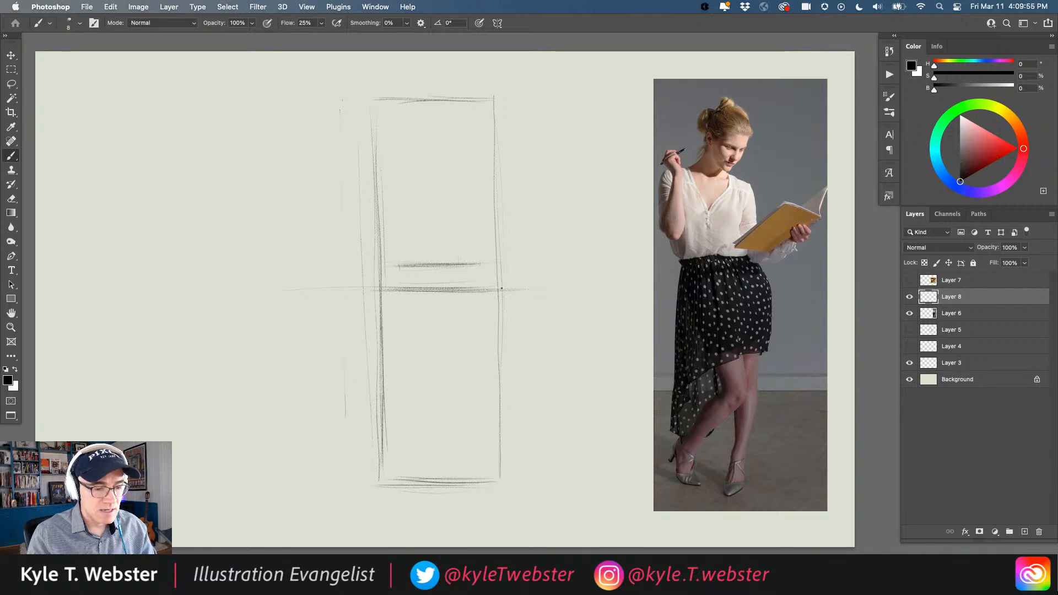
- Restate the box's right edge, slant a leg line from the hip point to the base, and mark the shoe tip below it
left_click_drag(495, 97, 500, 440)
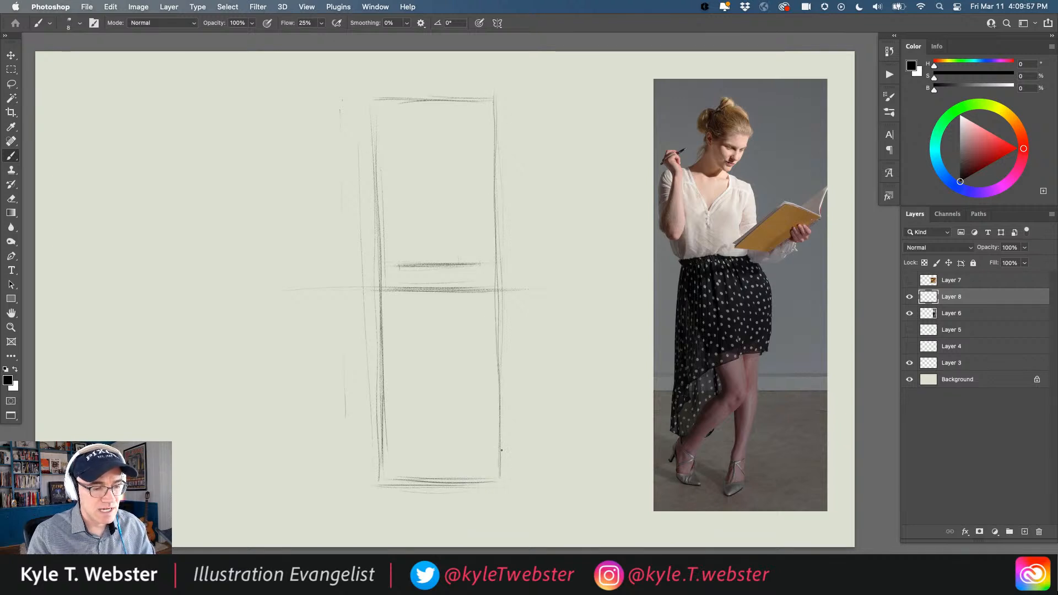
left_click_drag(495, 110, 500, 430)
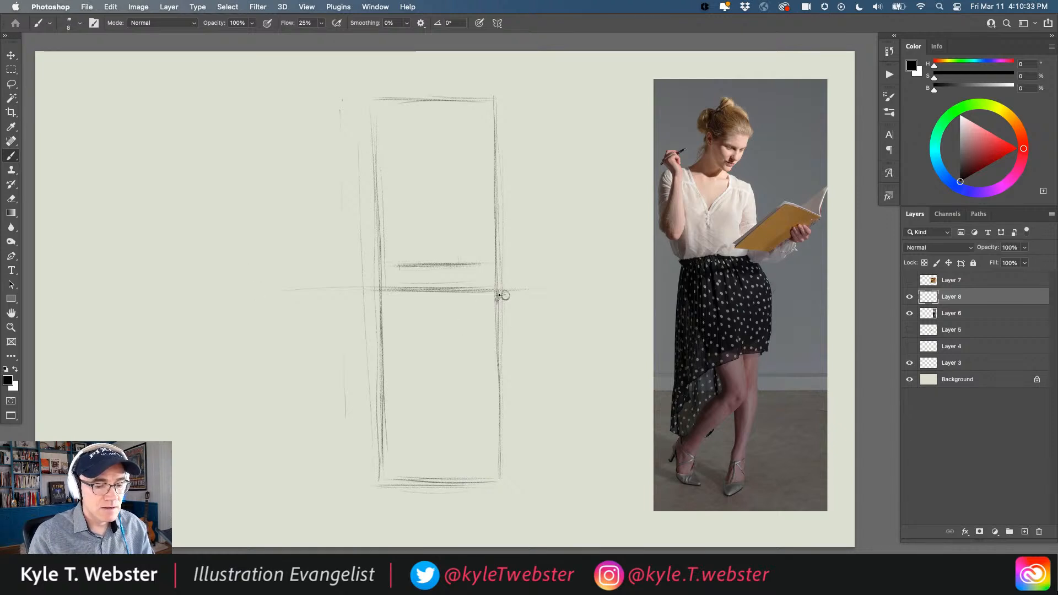
left_click_drag(500, 292, 482, 485)
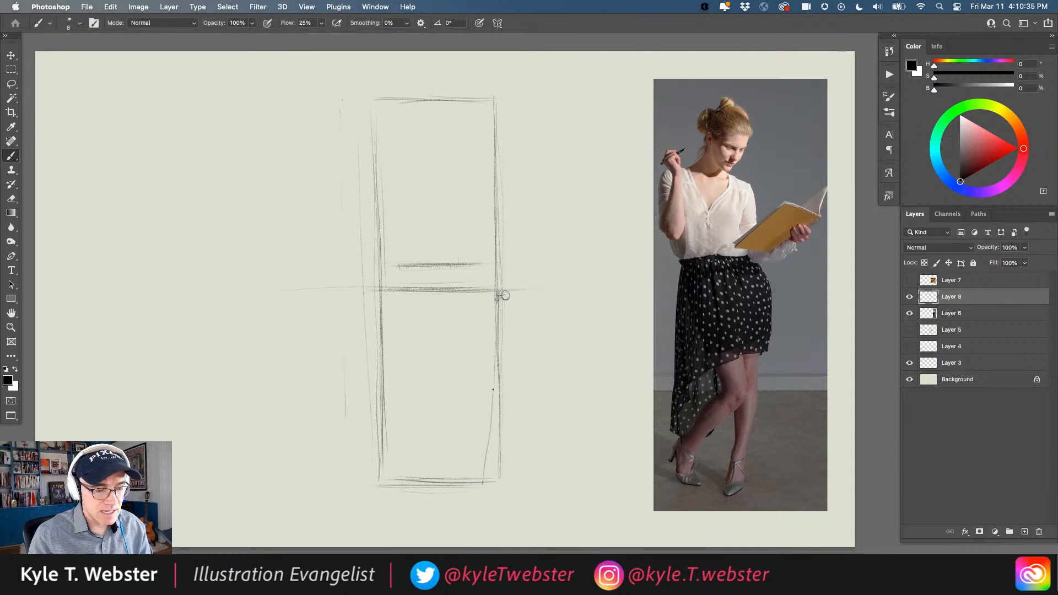
left_click_drag(489, 392, 481, 483)
left_click_drag(499, 319, 480, 485)
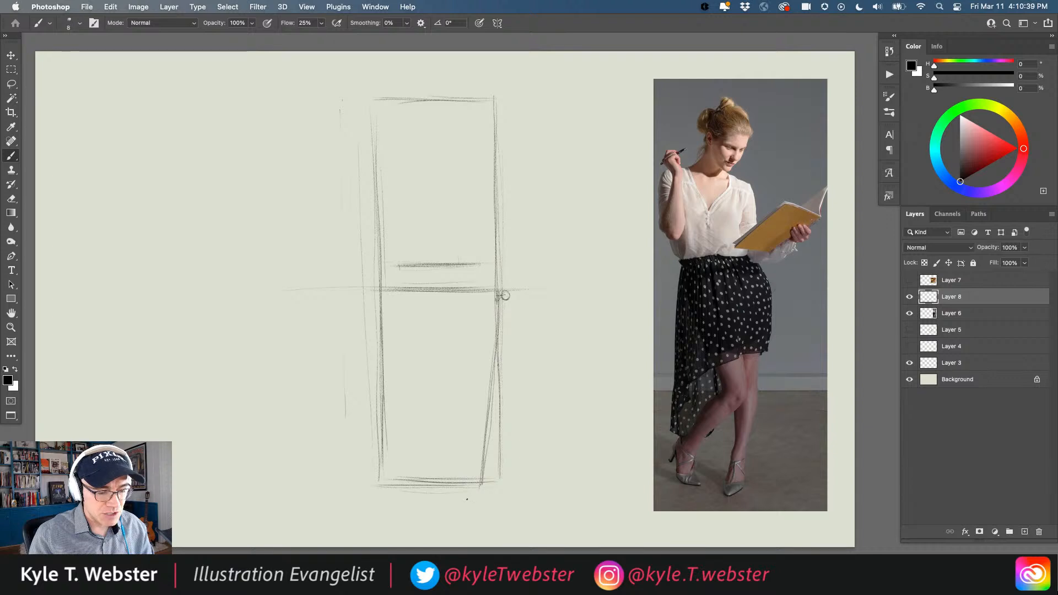
left_click_drag(469, 495, 475, 495)
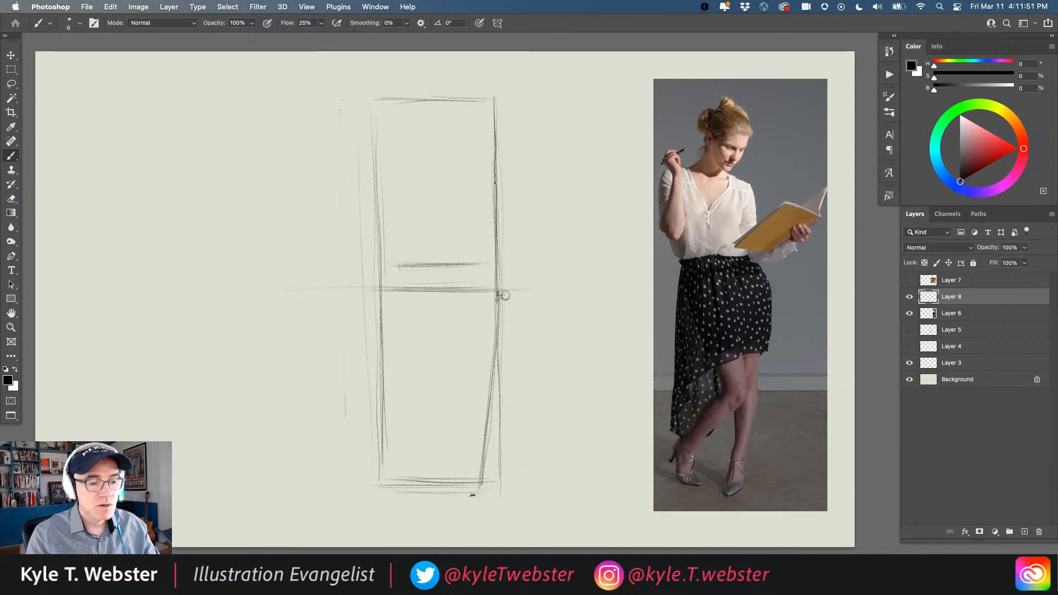
- Divide the box's upper and lower halves with light horizontal quarter lines and restate its top edge
left_click_drag(496, 185, 477, 182)
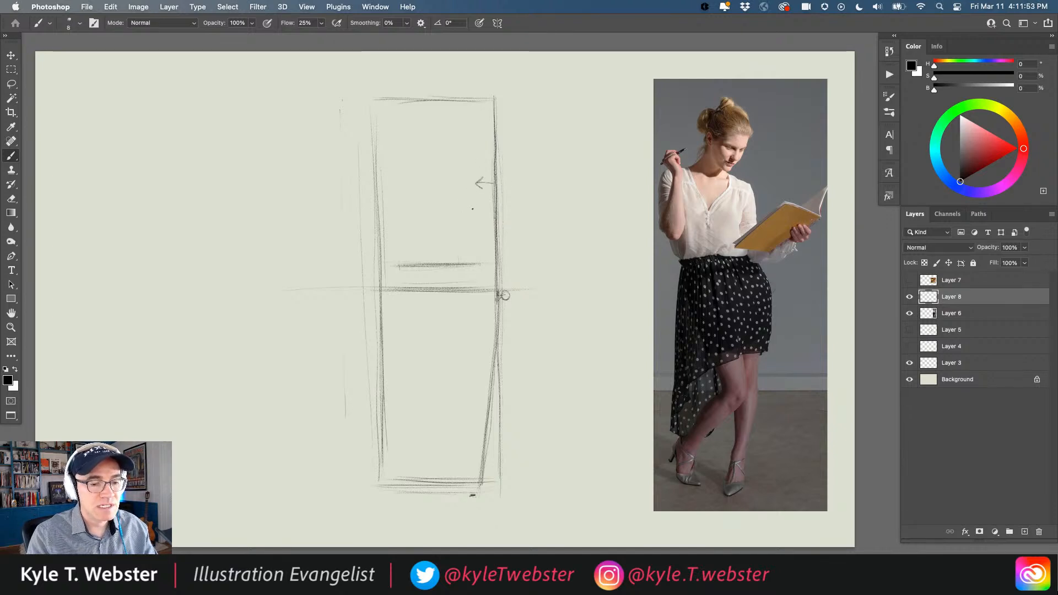
key("super+z")
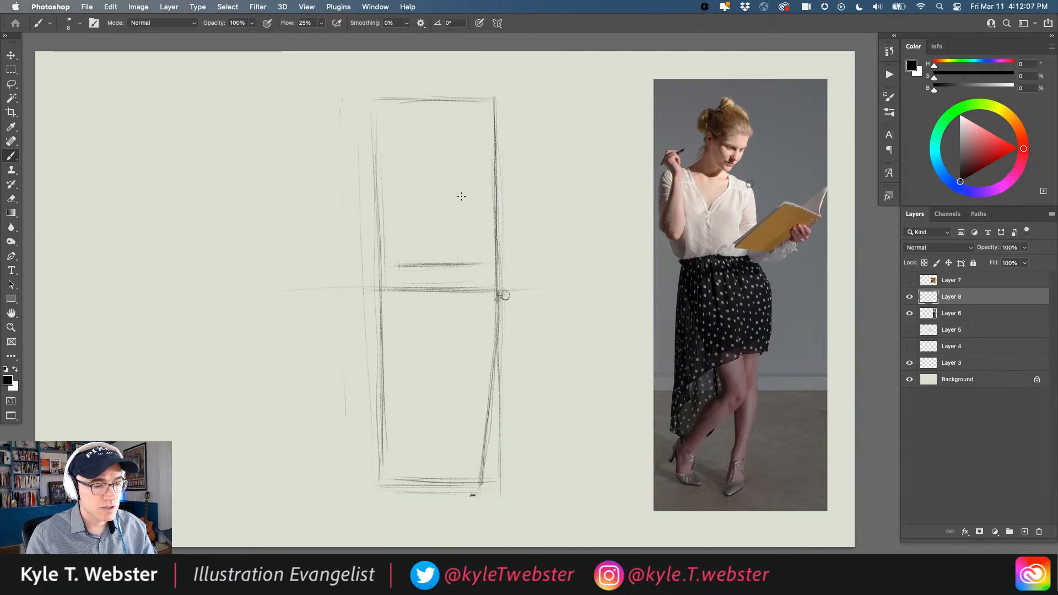
left_click_drag(493, 197, 374, 196)
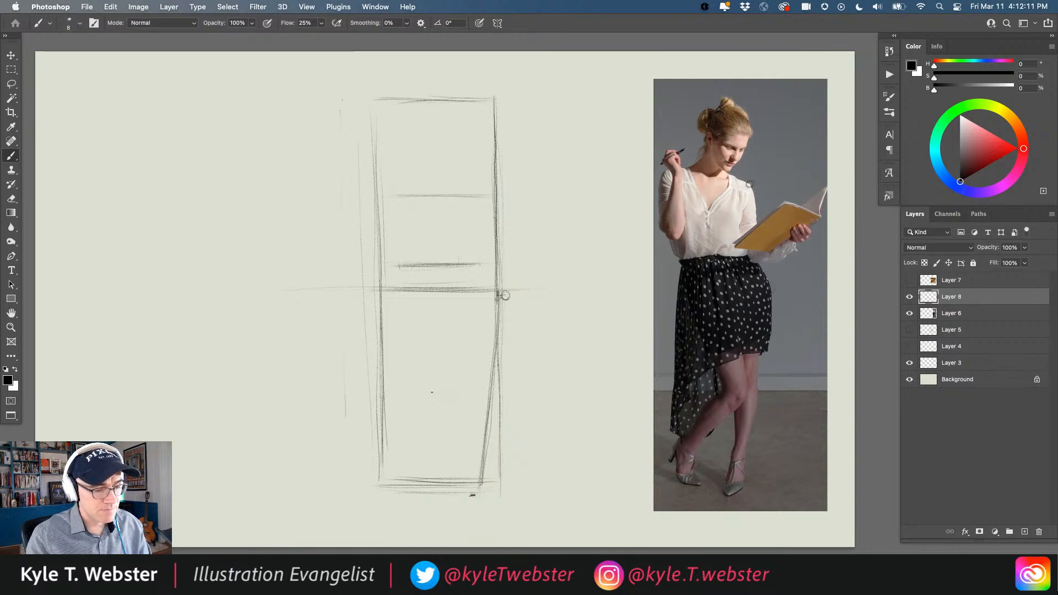
mouse_move(466, 393)
left_mouse_down()
mouse_move(389, 390)
mouse_move(415, 389)
left_mouse_up()
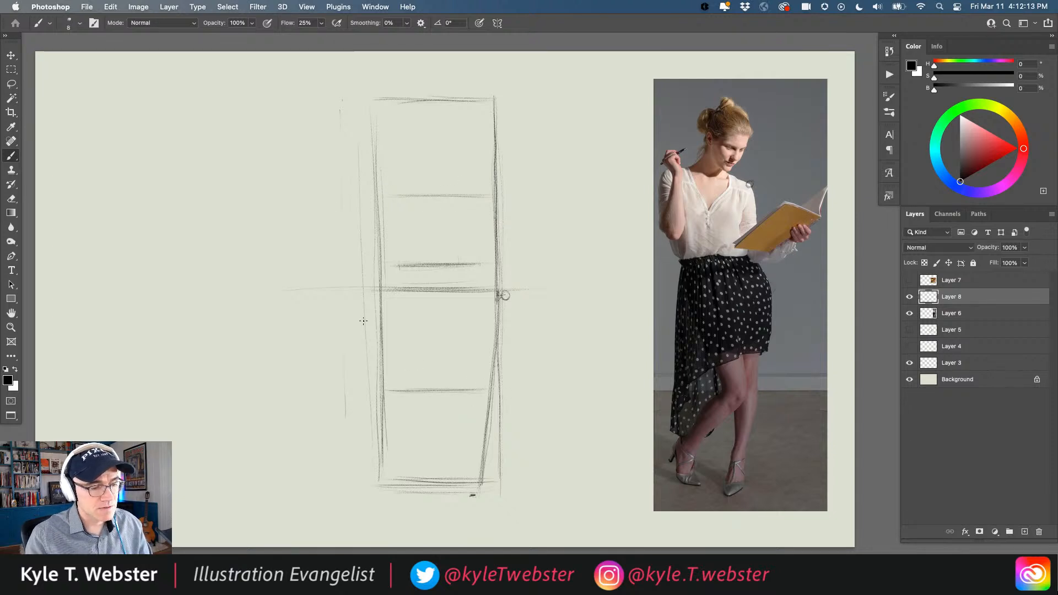
mouse_move(489, 196)
left_mouse_down()
mouse_move(388, 196)
mouse_move(400, 199)
left_mouse_up()
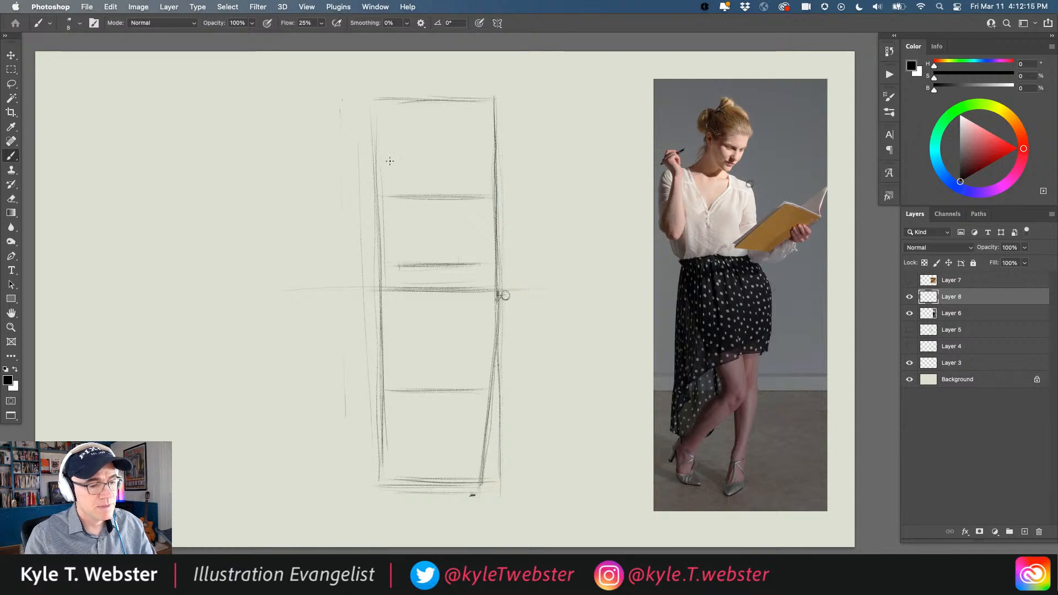
left_click_drag(462, 98, 379, 98)
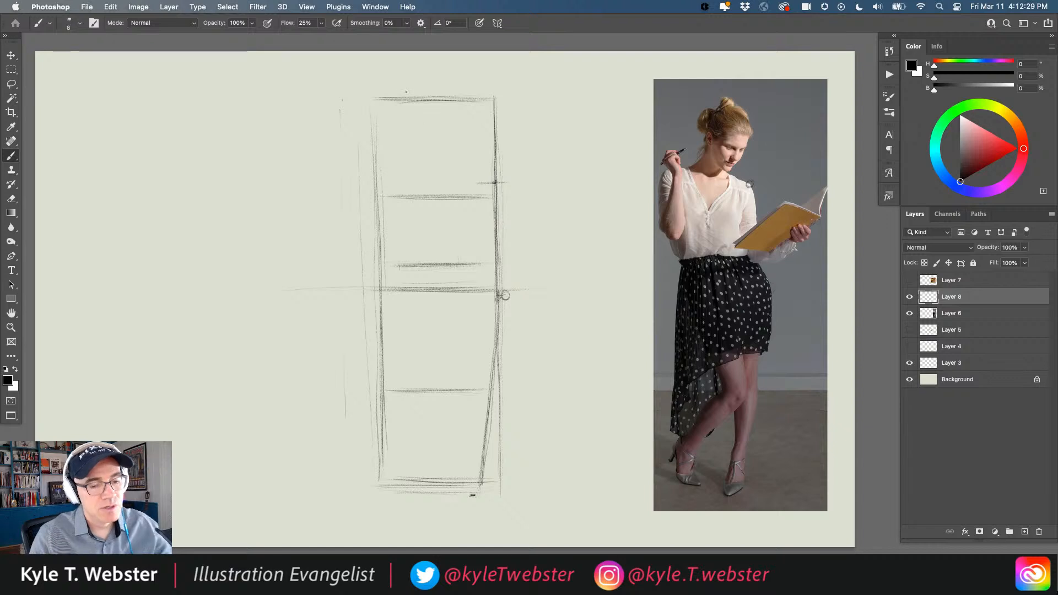
- Mark the shoulder height above the upper quarter line, slant a line from the near shoulder to the hip, and connect both shoulder points
mouse_move(493, 183)
left_mouse_down()
mouse_move(350, 185)
mouse_move(511, 181)
mouse_move(479, 180)
left_mouse_up()
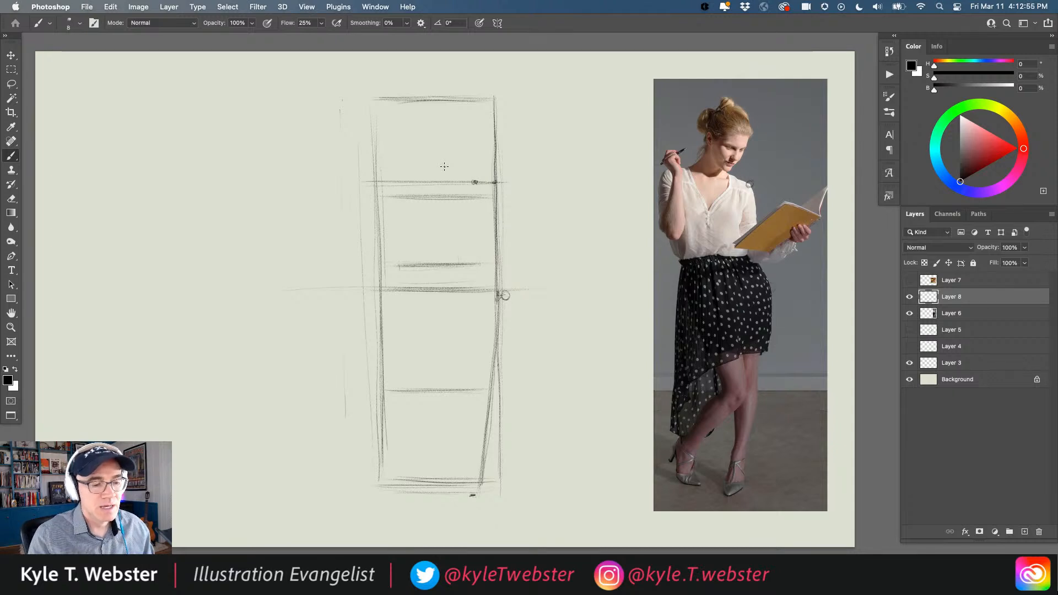
left_click_drag(475, 183, 498, 274)
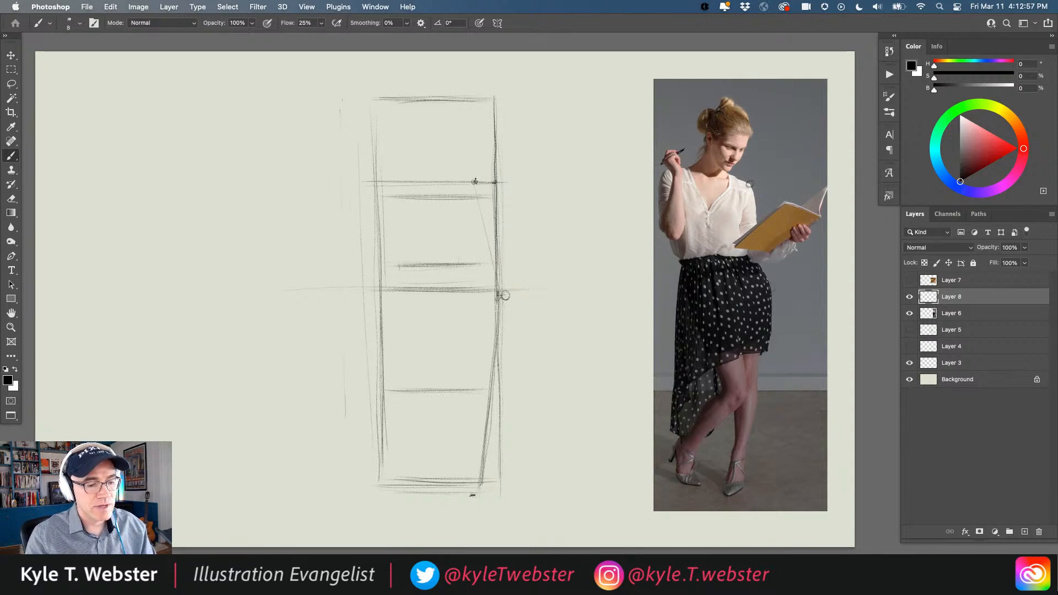
left_click_drag(476, 184, 499, 281)
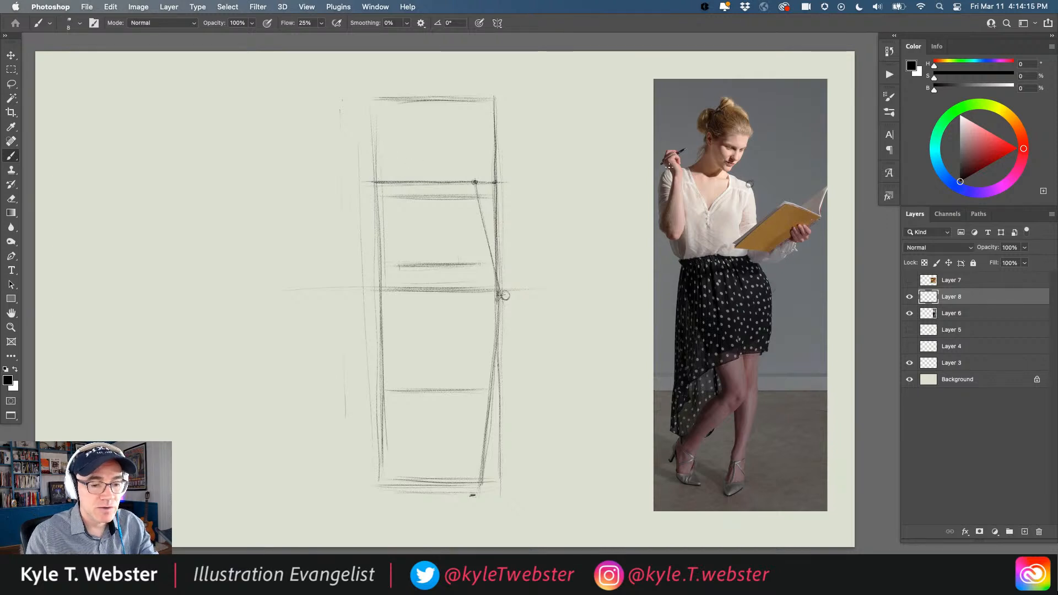
left_click(381, 167, "shift")
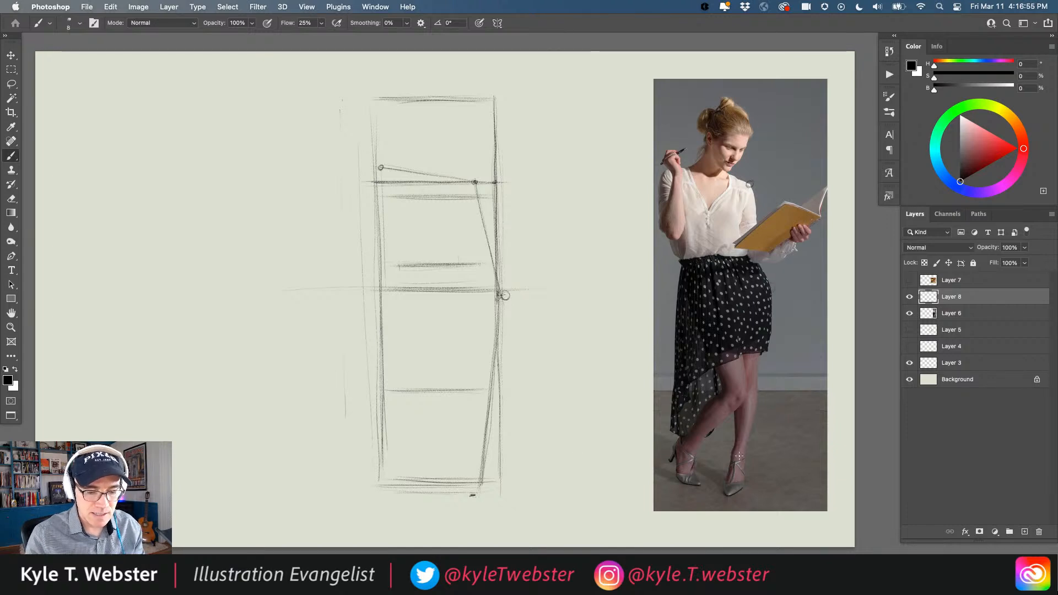
- Mark the ankle on the leg line and draw vertical plumb lines down from the shoulder on both the photo and the sketch
left_click(484, 456)
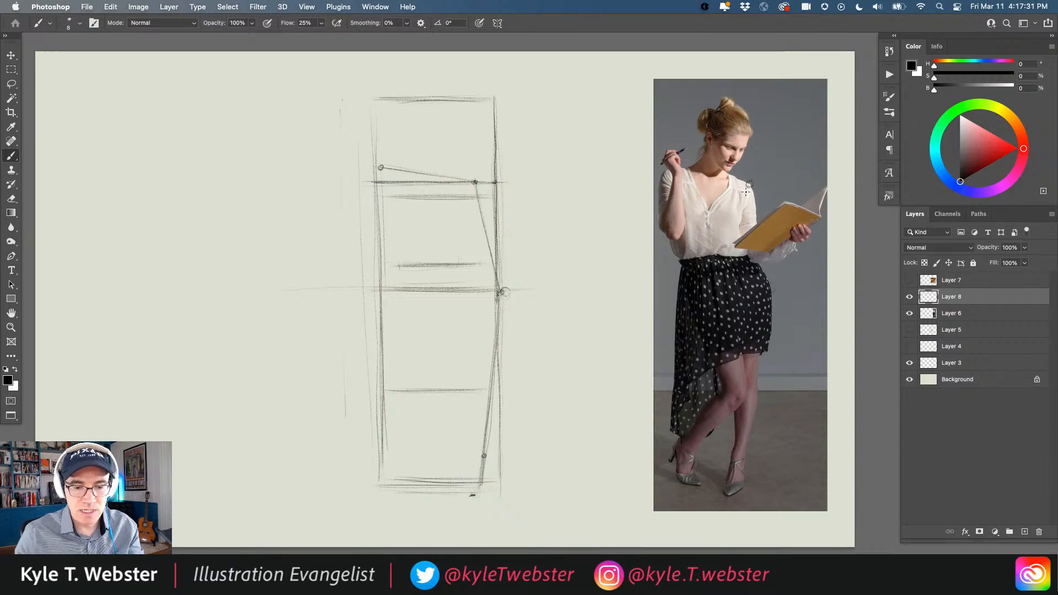
left_click_drag(747, 188, 744, 457)
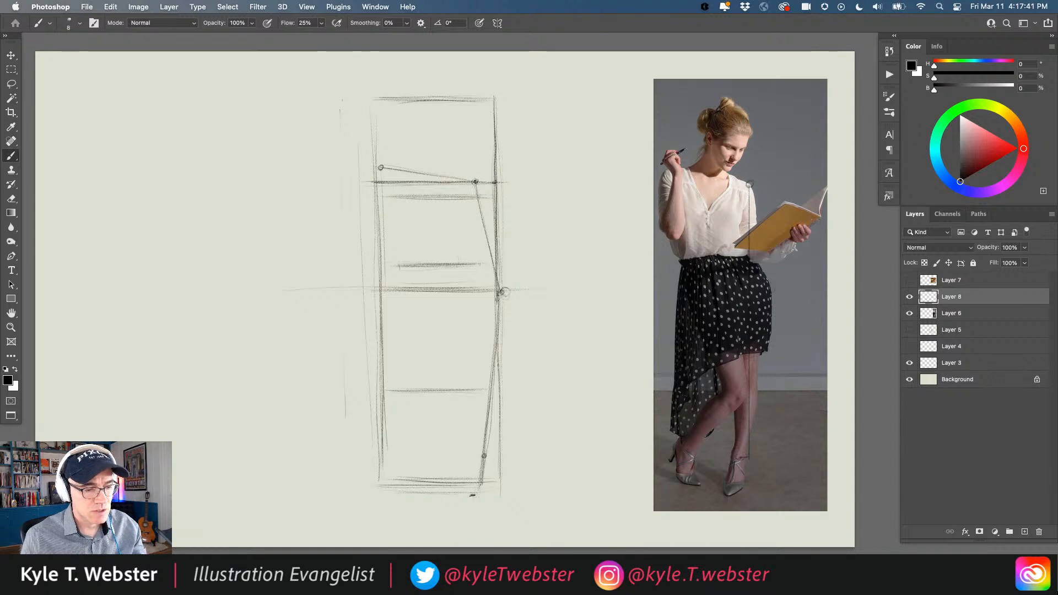
left_click_drag(475, 182, 473, 442)
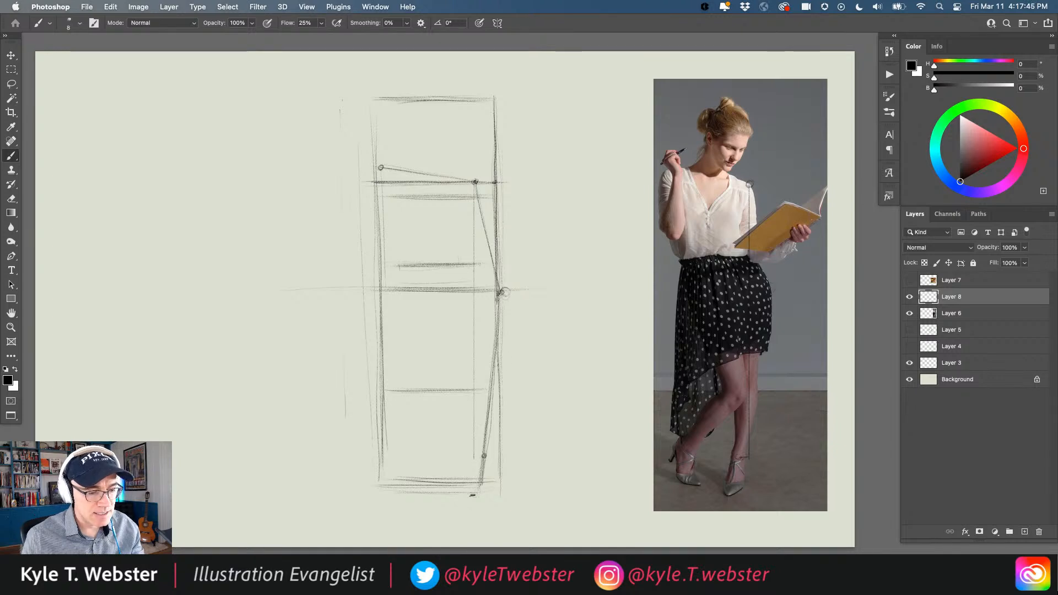
- Redraw the hip-to-foot line further inward with a new ankle mark, and erase the earlier leg line
left_click_drag(500, 294, 469, 489)
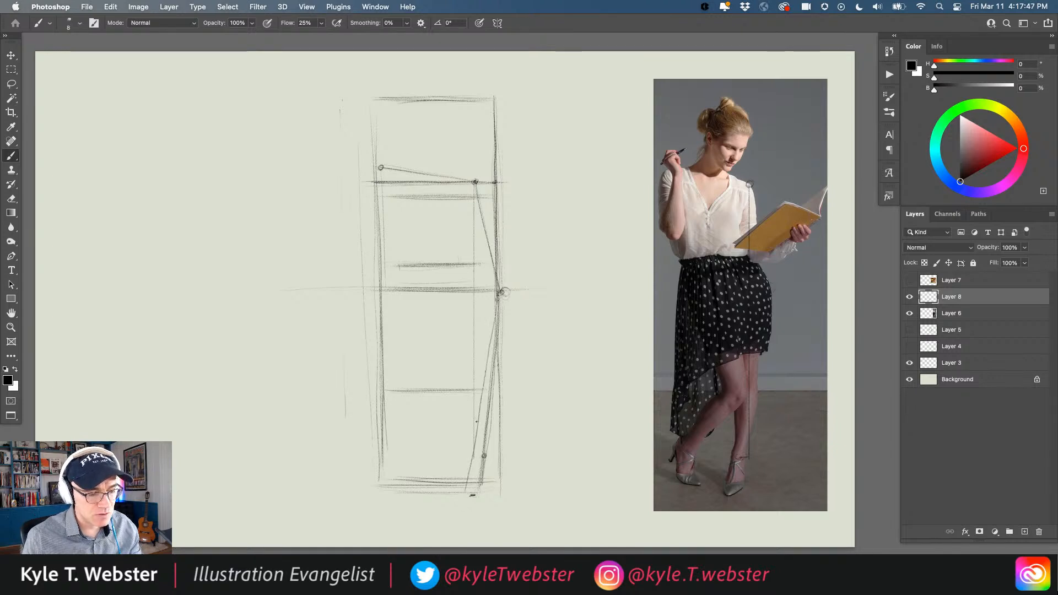
left_click(470, 457)
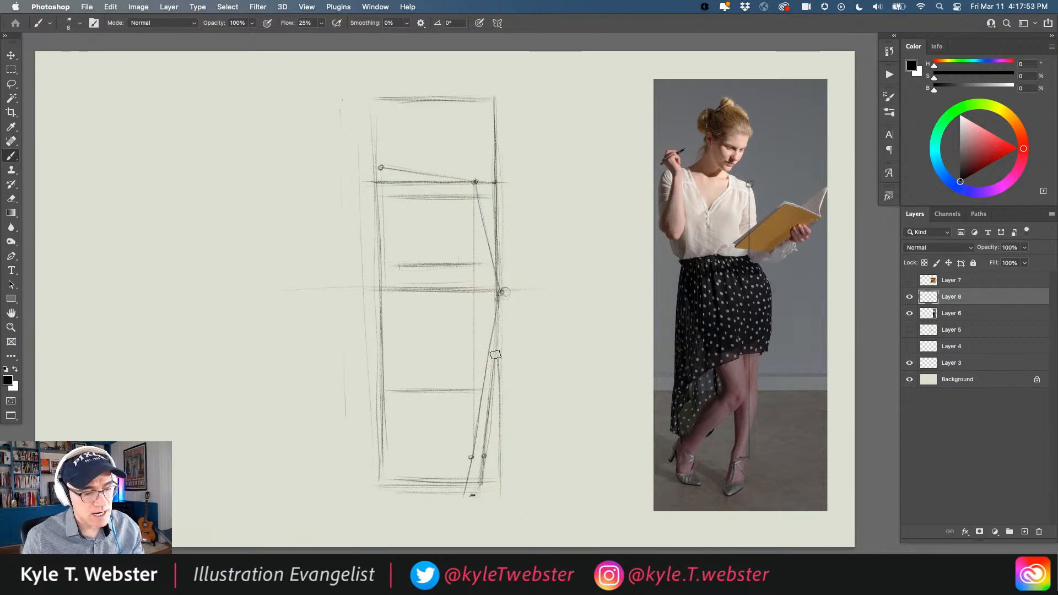
mouse_move(489, 435)
left_mouse_down()
mouse_move(486, 463)
mouse_move(498, 373)
mouse_move(496, 483)
mouse_move(482, 460)
mouse_move(500, 314)
mouse_move(493, 420)
left_mouse_up()
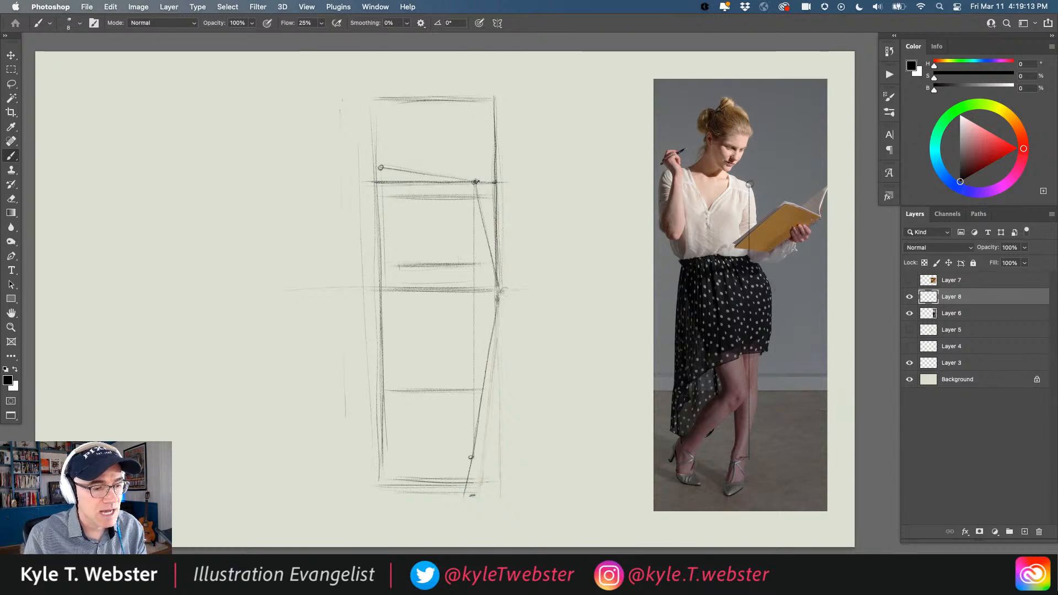
- Darken the slanted shoulder line, extend the shoulder's plumb line up to the top of the box, and restate the top edge
left_click_drag(459, 179, 389, 168)
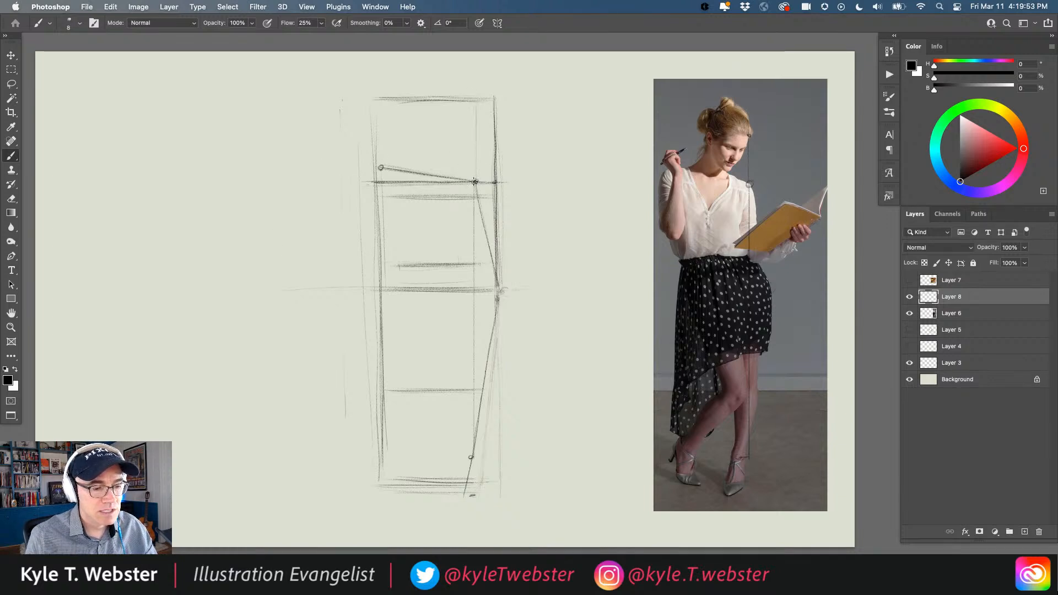
left_click_drag(474, 180, 474, 99)
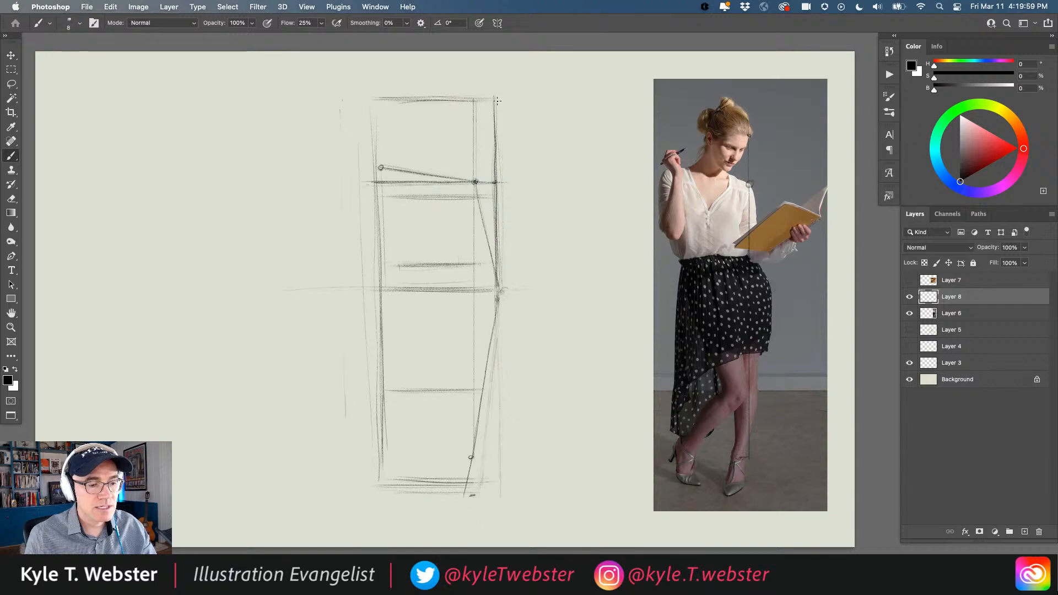
left_click_drag(488, 98, 376, 99)
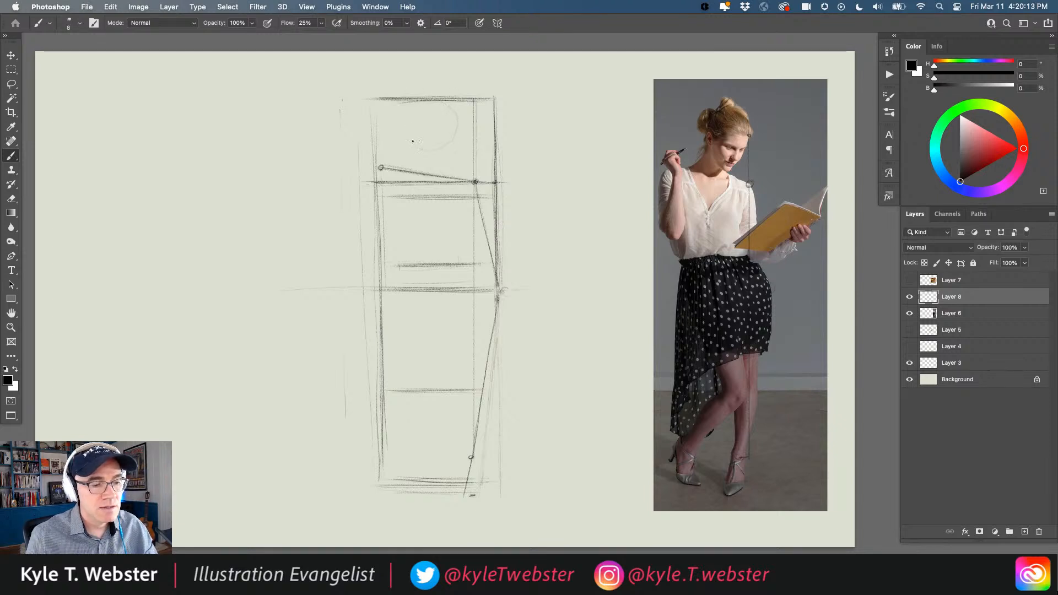
- Try sketching an oval head with a pointed chin above the shoulder line, and undo the strokes
mouse_move(412, 141)
left_mouse_down()
mouse_move(445, 144)
mouse_move(430, 95)
mouse_move(457, 118)
mouse_move(440, 160)
left_mouse_up()
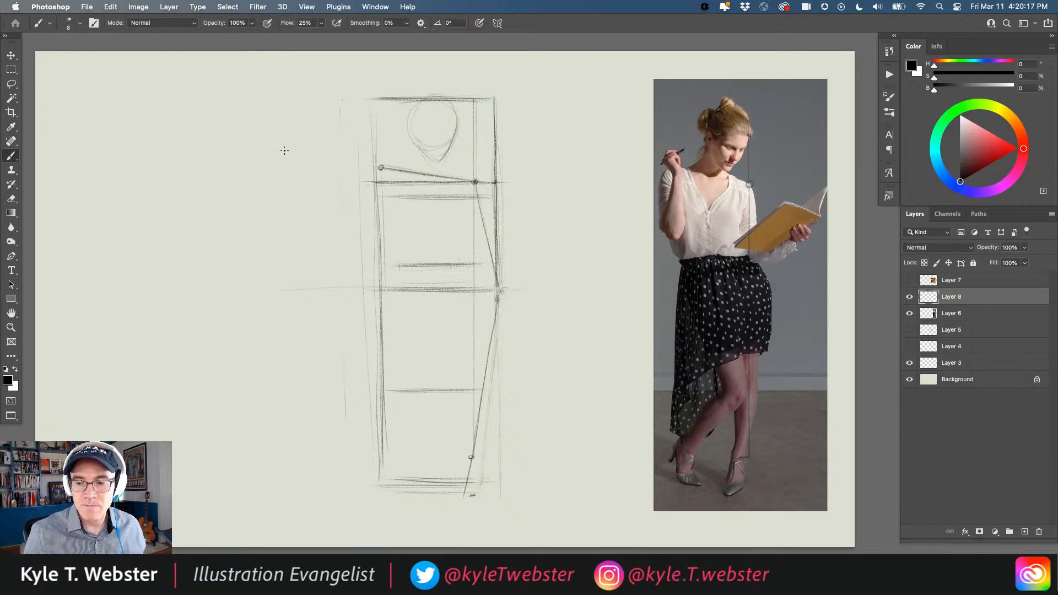
key("super+z")
key("super+z")
key("super+z")
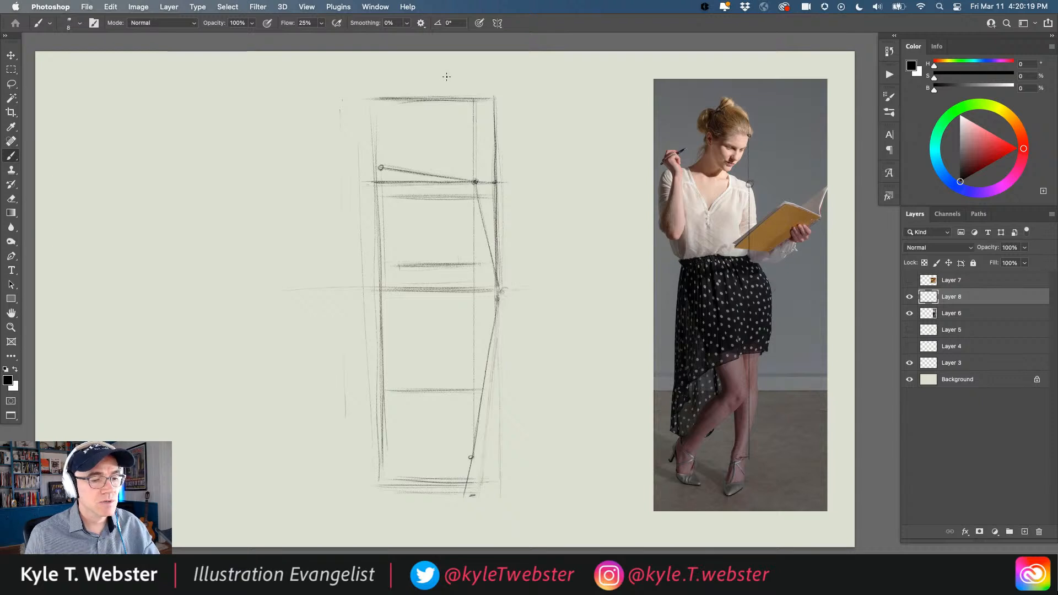
- Mark the head's top and the face's reference points on the plumb line, slant a line from hair to forehead, and sketch the bun
left_click_drag(428, 96, 436, 100)
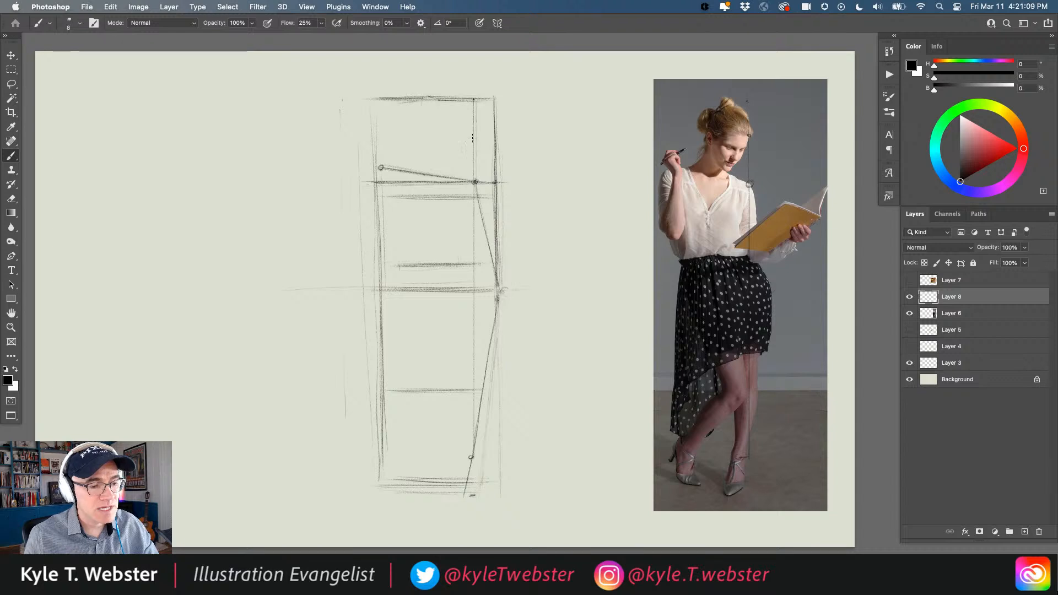
mouse_move(474, 135)
left_mouse_down()
mouse_move(485, 134)
mouse_move(474, 137)
left_mouse_up()
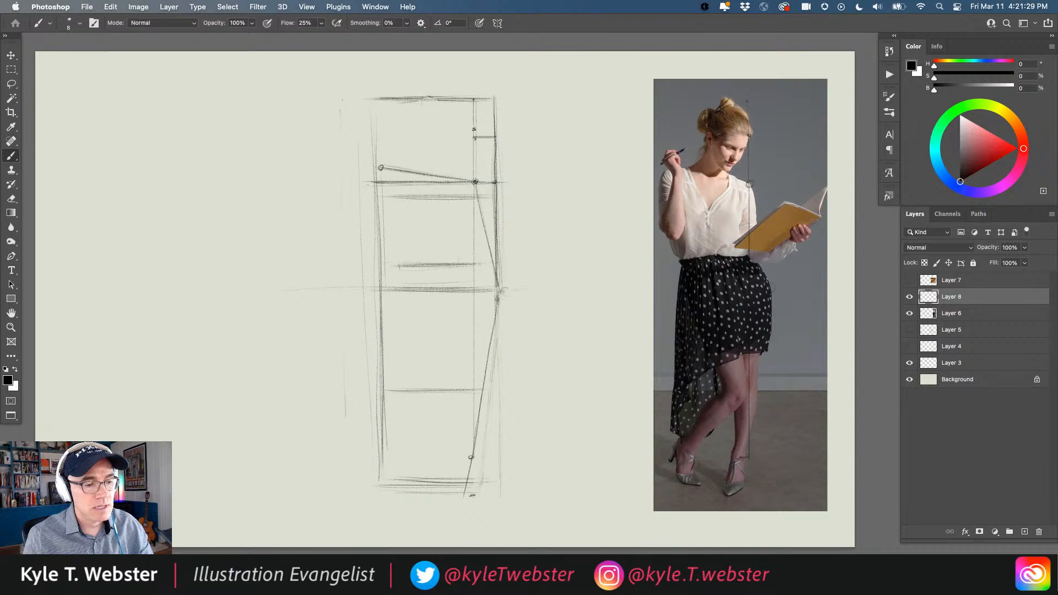
left_click_drag(447, 101, 470, 124)
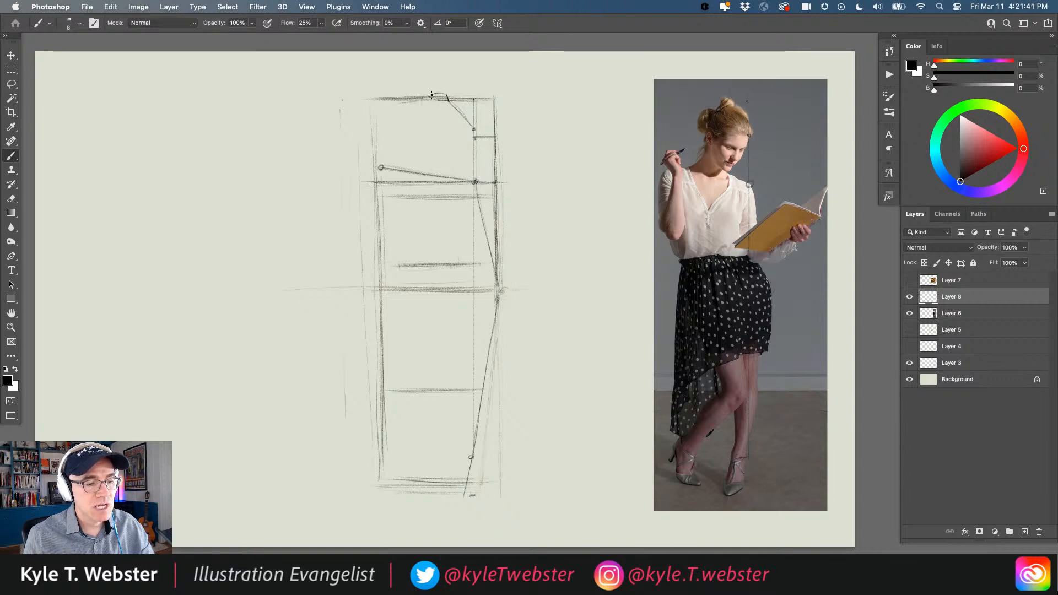
left_click_drag(444, 100, 432, 107)
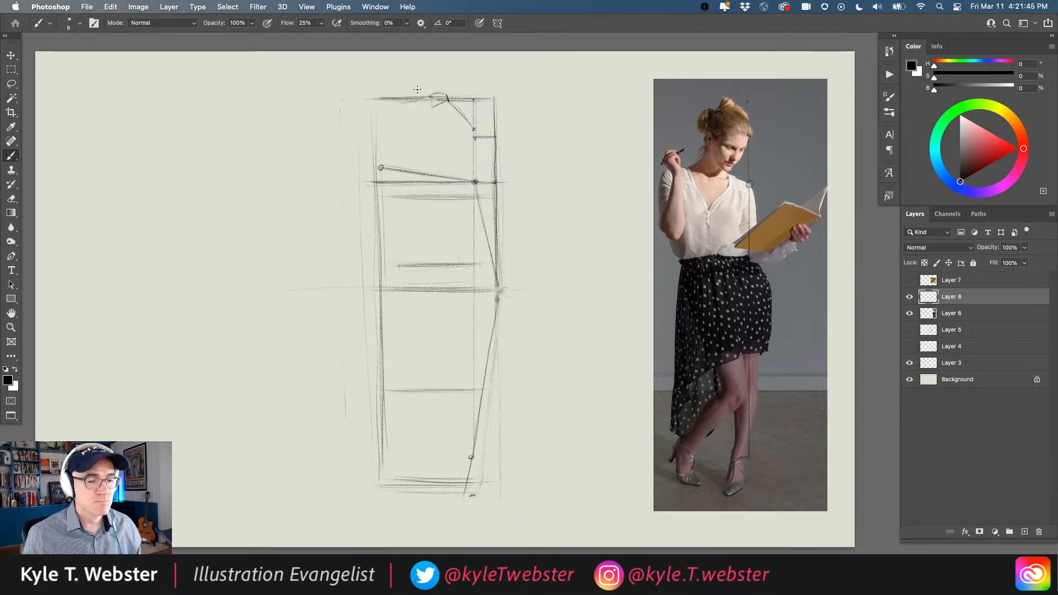
- Slant a line from the top of the bun down to the raised hand, and mark the hand just above the shoulder point
left_click_drag(441, 102, 423, 113)
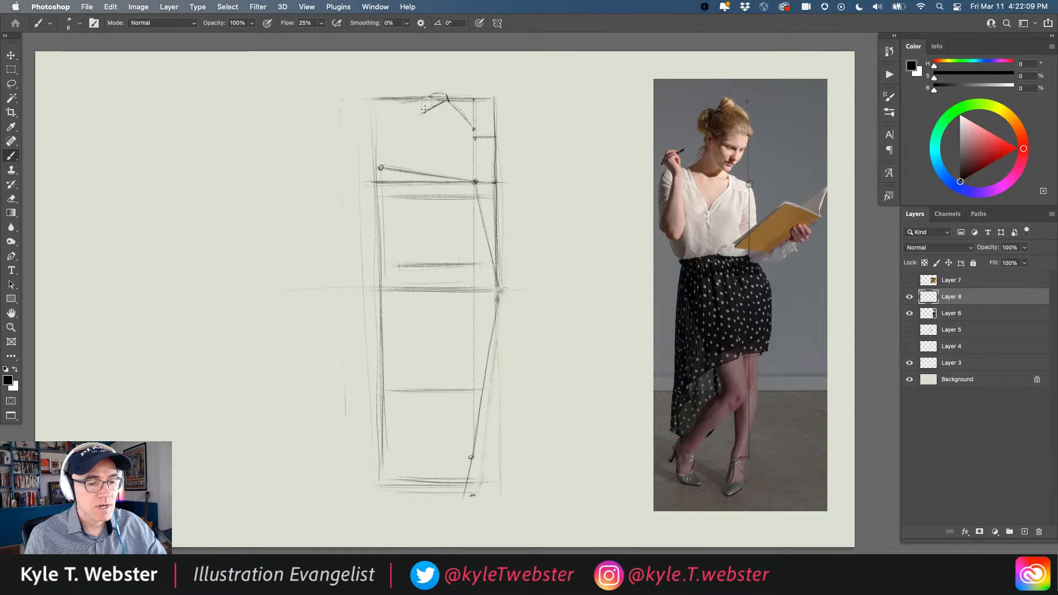
mouse_move(425, 109)
left_mouse_down()
mouse_move(443, 98)
mouse_move(421, 111)
left_mouse_up()
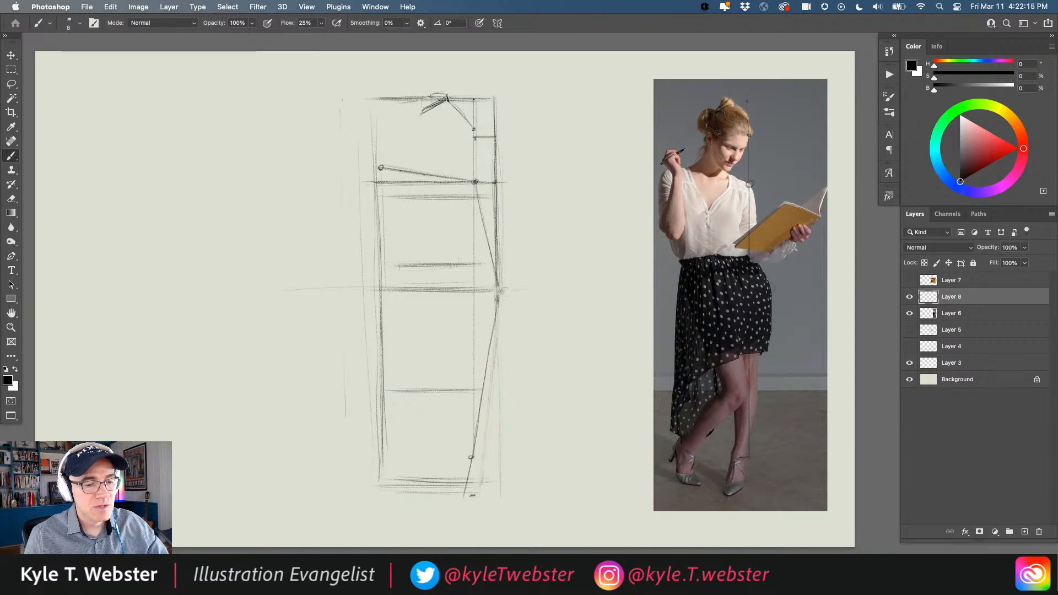
left_click_drag(447, 98, 378, 153)
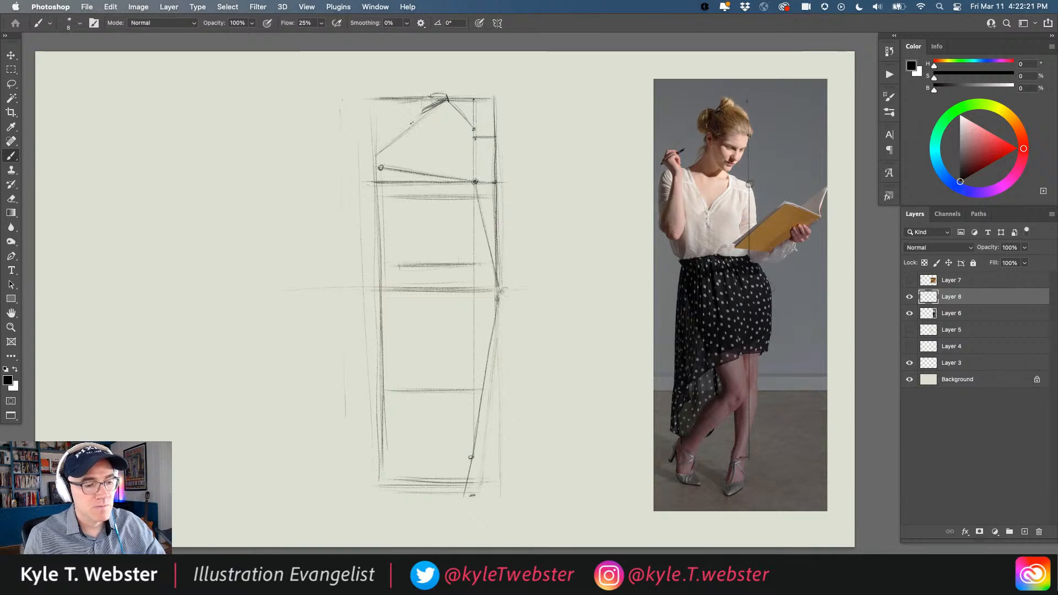
mouse_move(399, 139)
left_mouse_down()
mouse_move(440, 113)
mouse_move(384, 147)
left_mouse_up()
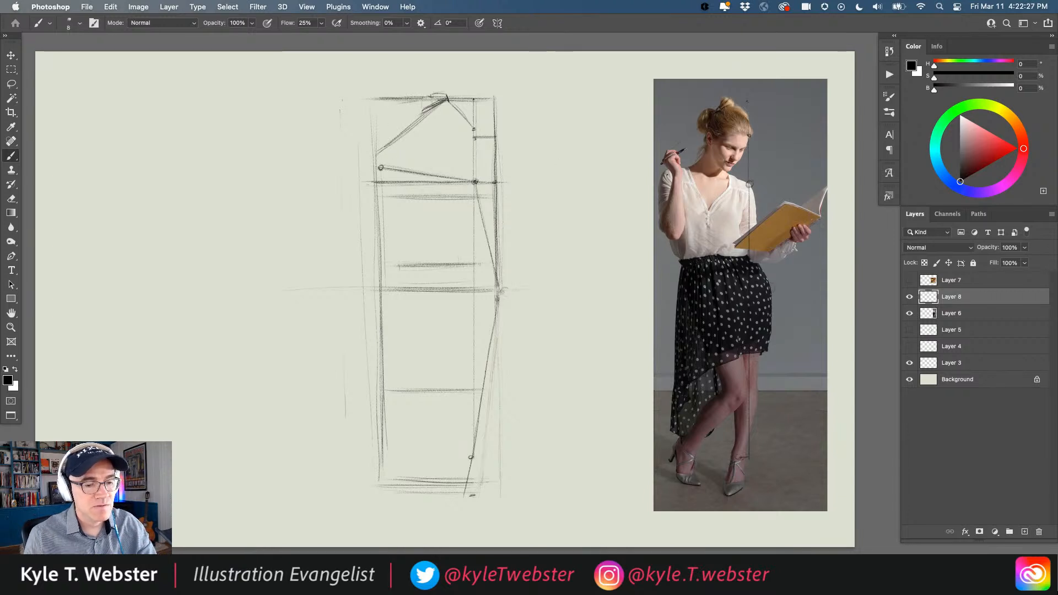
left_click_drag(382, 164, 384, 148)
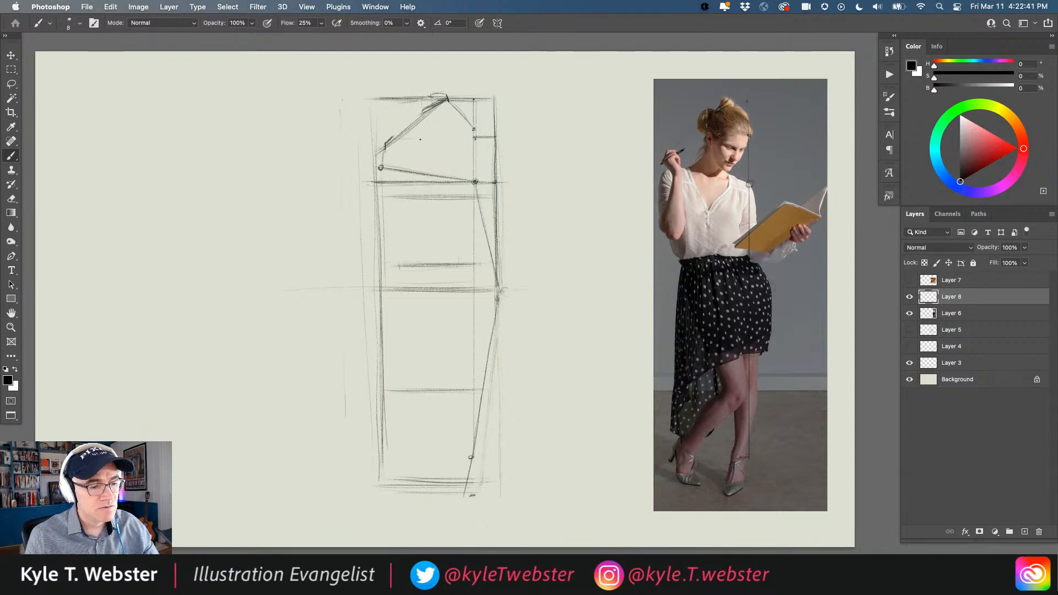
- Carry a faint guide from the raised hand to the nape, curve the back of the neck, and level a line across from the forehead
left_click_drag(417, 138, 397, 140)
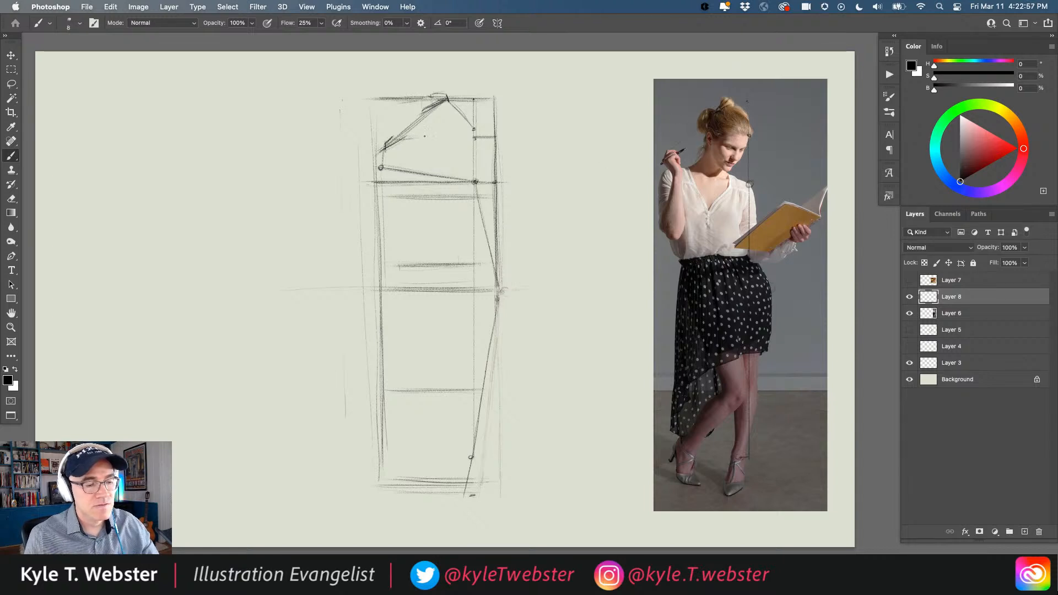
left_click_drag(423, 133, 422, 140)
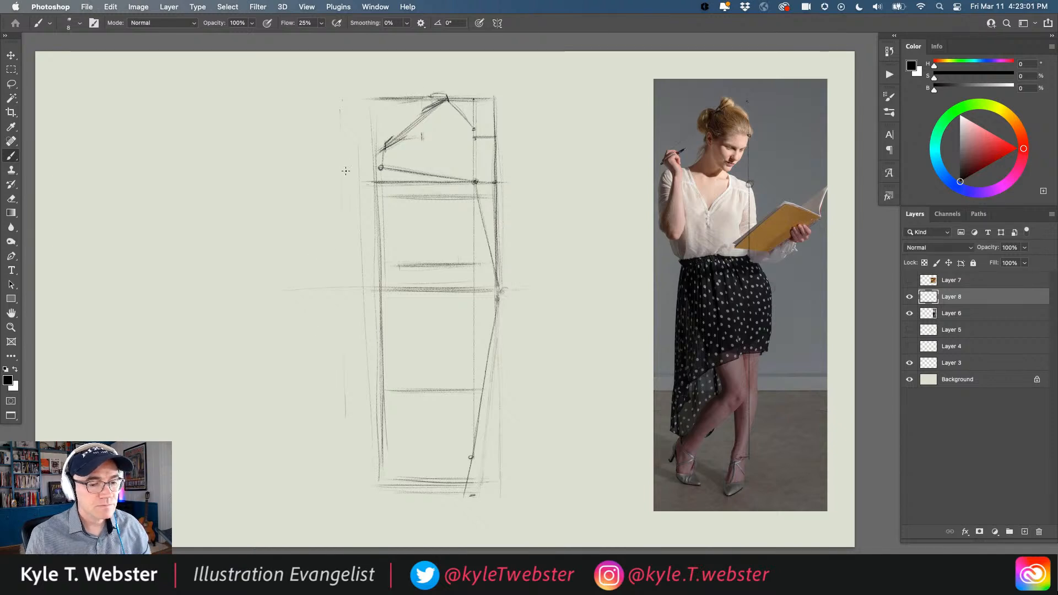
left_click_drag(423, 132, 412, 160)
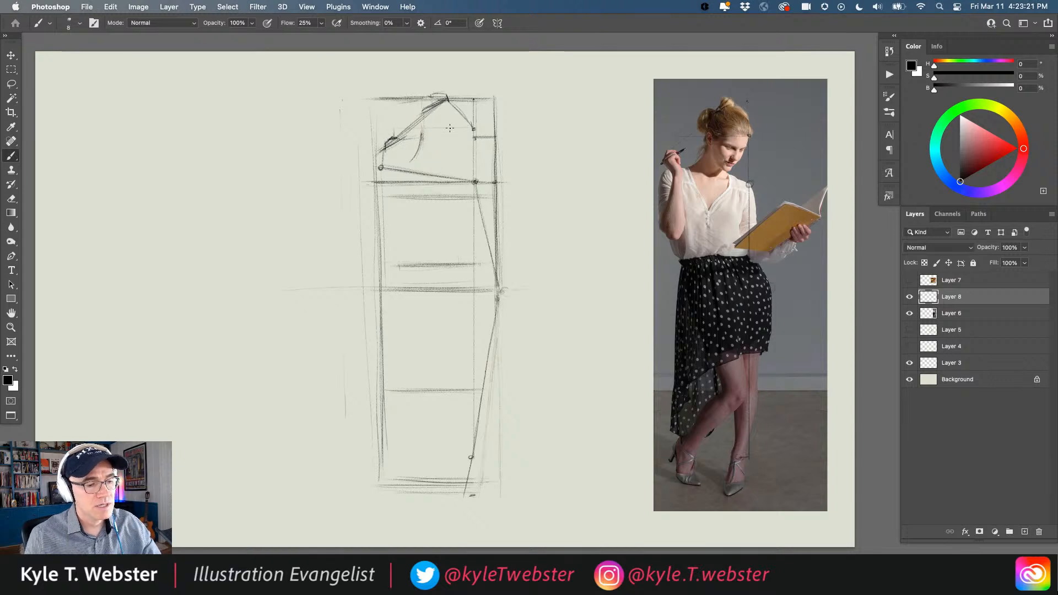
left_click_drag(472, 126, 389, 126)
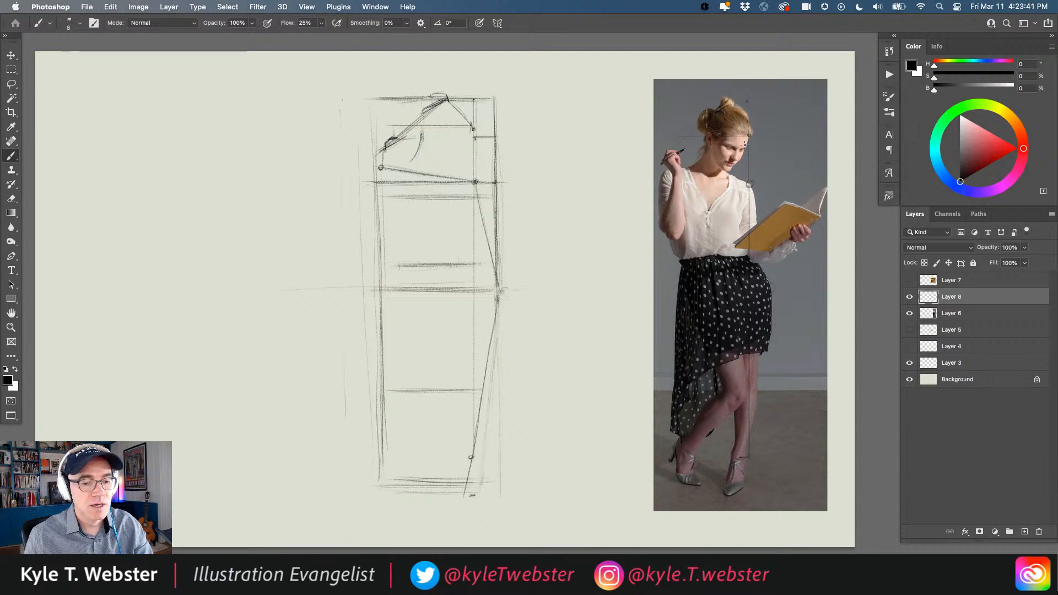
- Check the forehead-to-neckline angle and plumb line on the photo, and draw both in the sketch, meeting at the blouse's V
left_click_drag(748, 136, 710, 209)
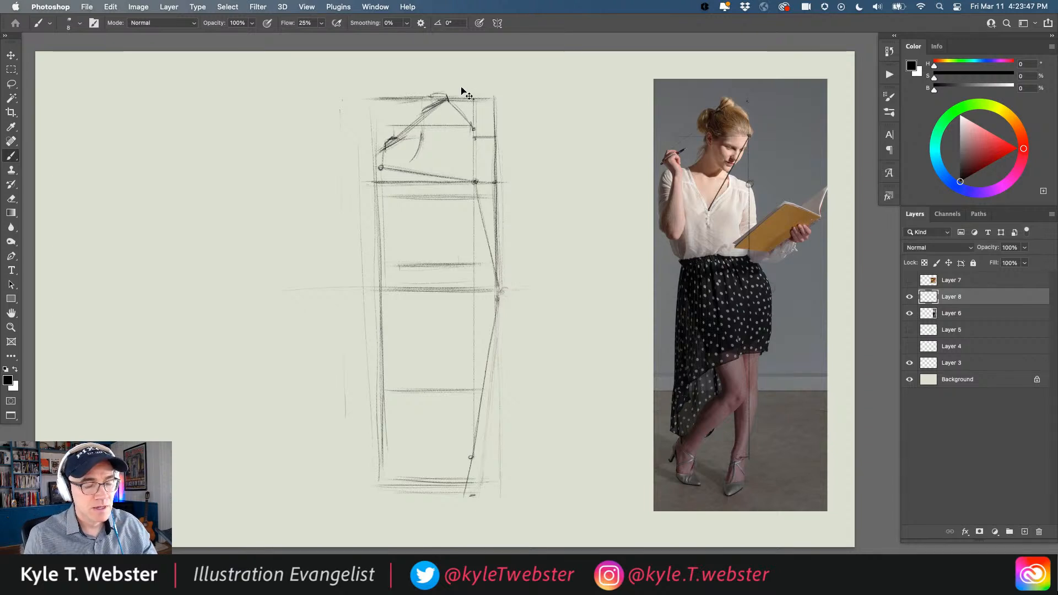
key("super+z")
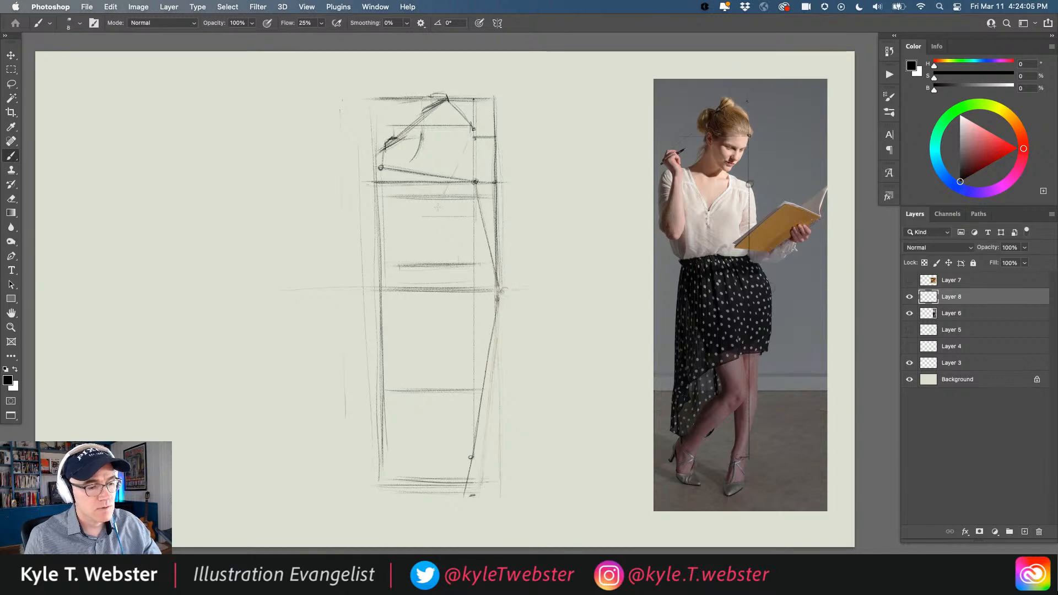
left_click_drag(473, 127, 434, 216)
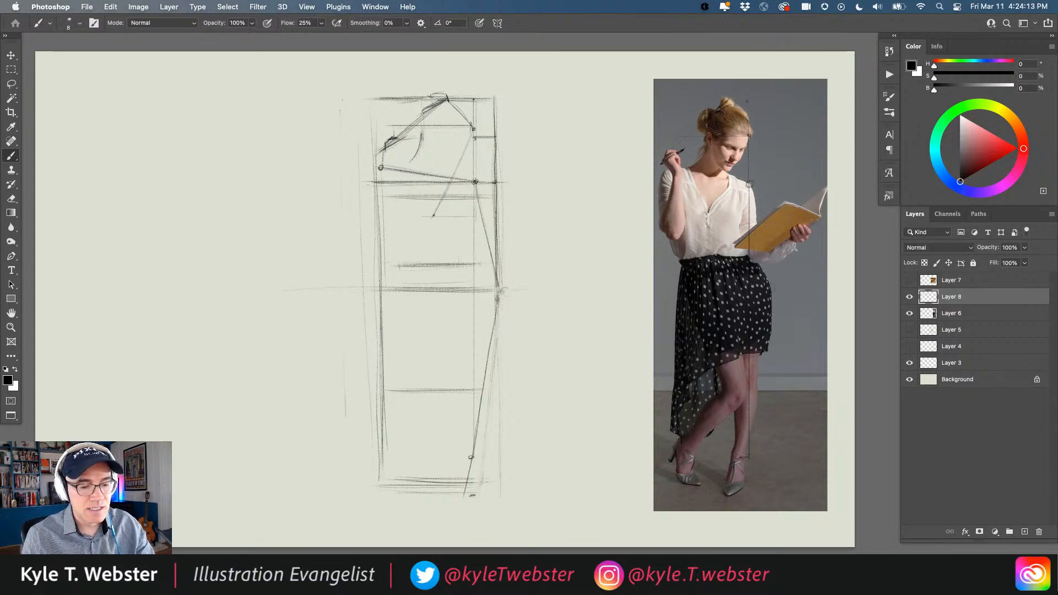
left_click_drag(708, 212, 709, 122)
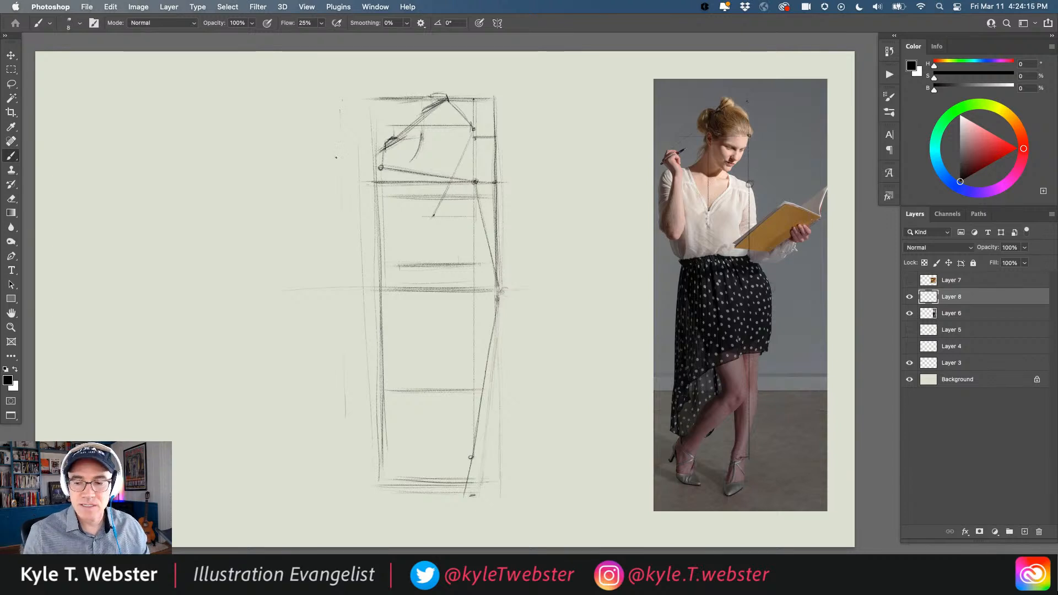
left_click_drag(433, 177, 432, 142)
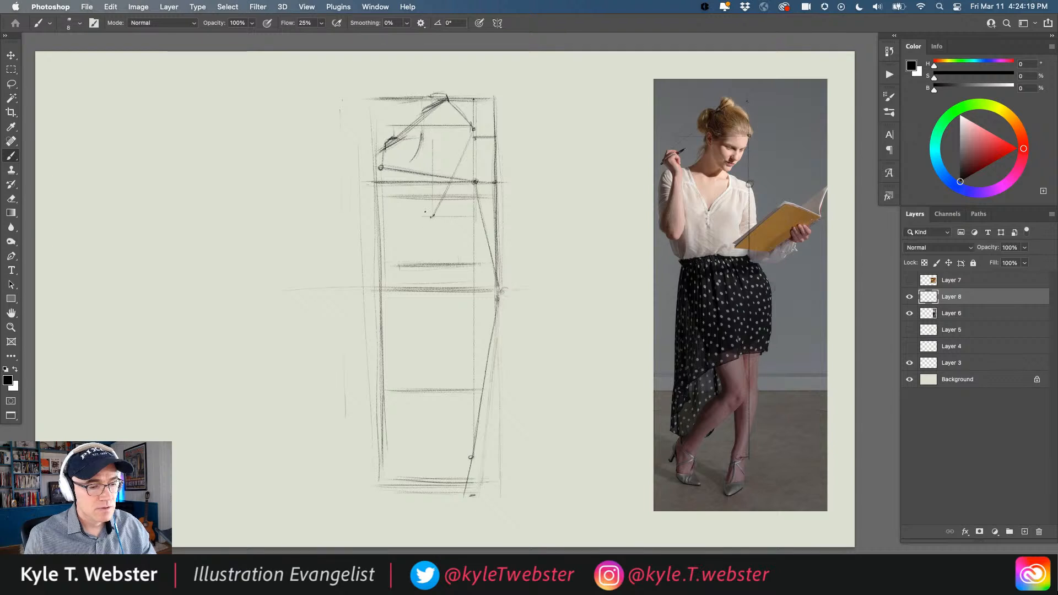
left_click_drag(431, 216, 430, 138)
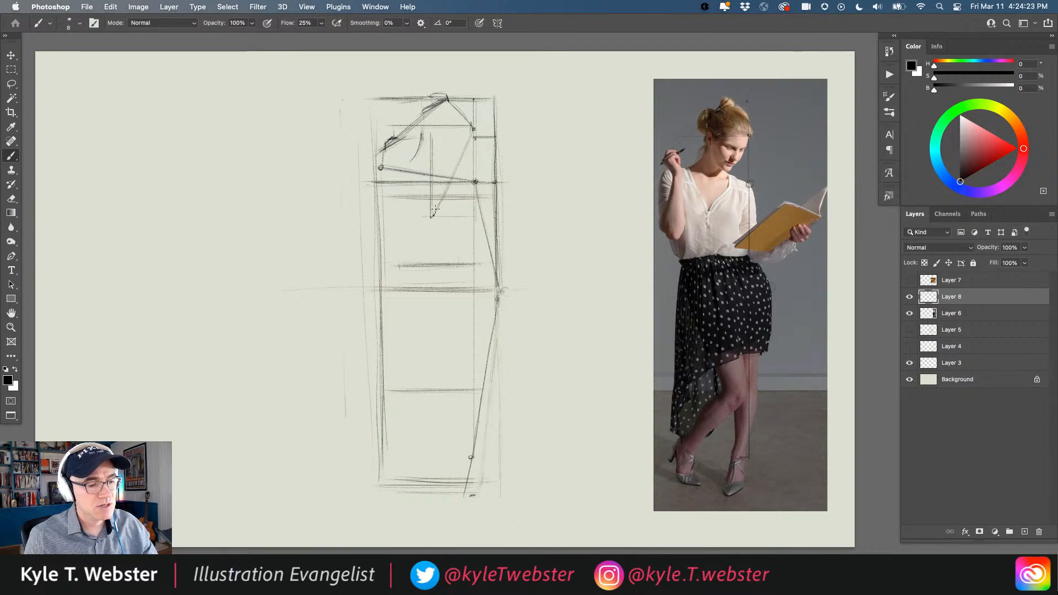
left_click_drag(464, 152, 432, 217)
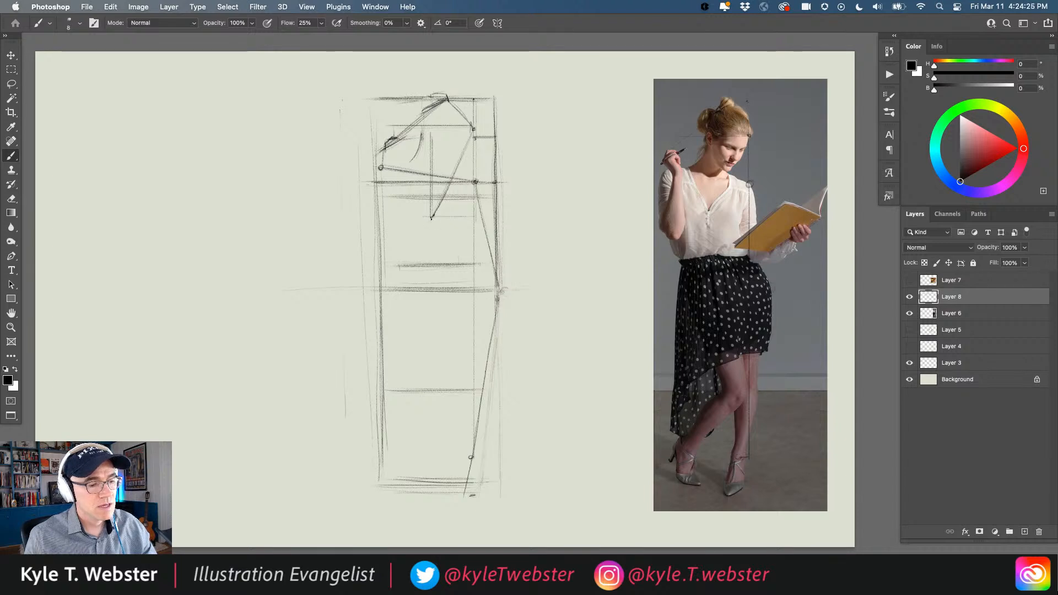
- Darken the level forehead guide across the head and ear mark, and add a second level guide at the chin
left_click_drag(429, 115, 429, 96)
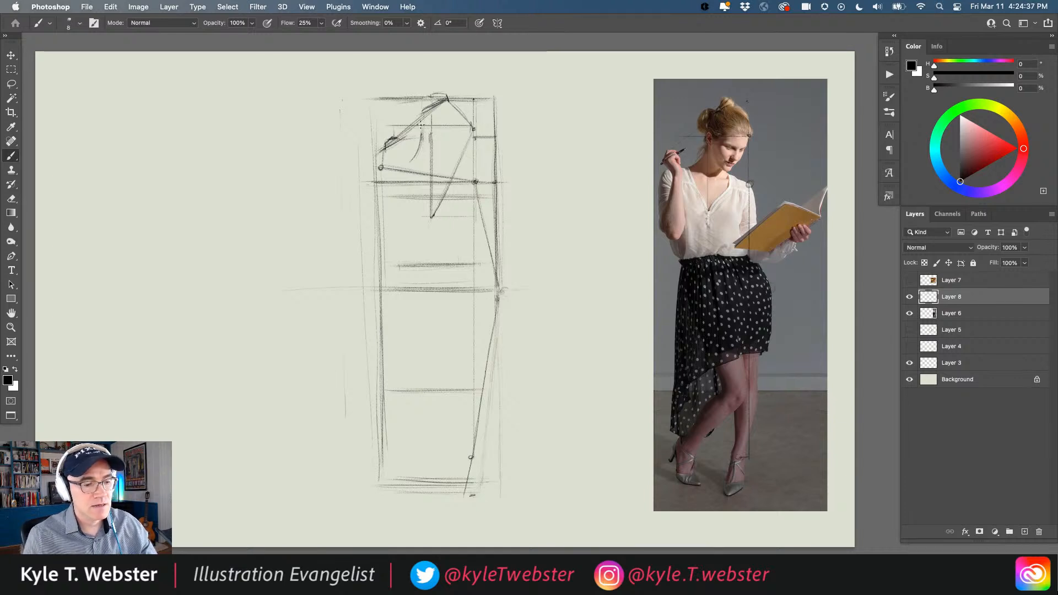
left_click_drag(473, 127, 394, 127)
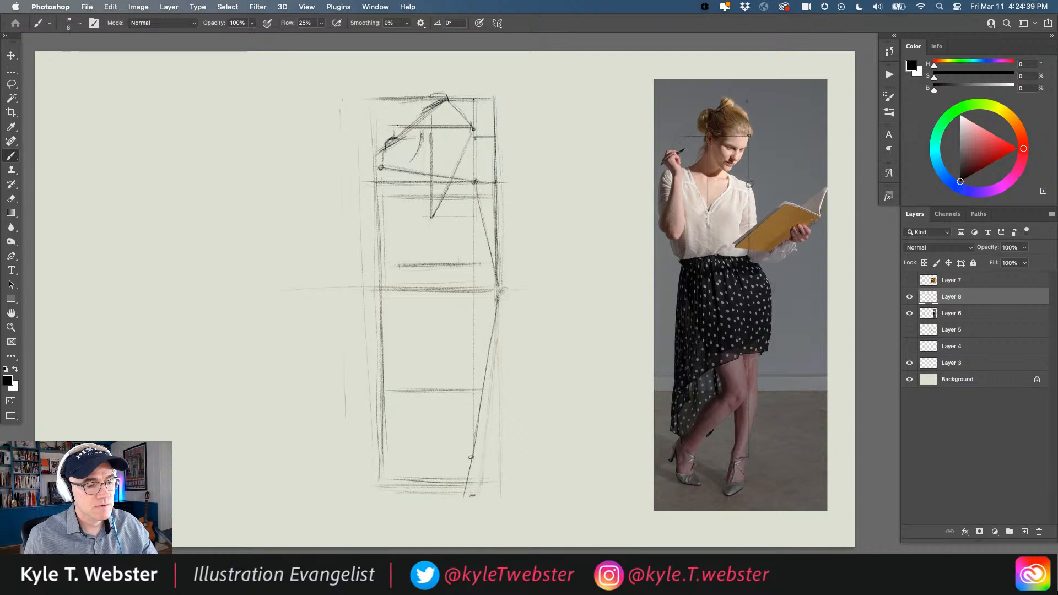
left_click_drag(474, 129, 415, 128)
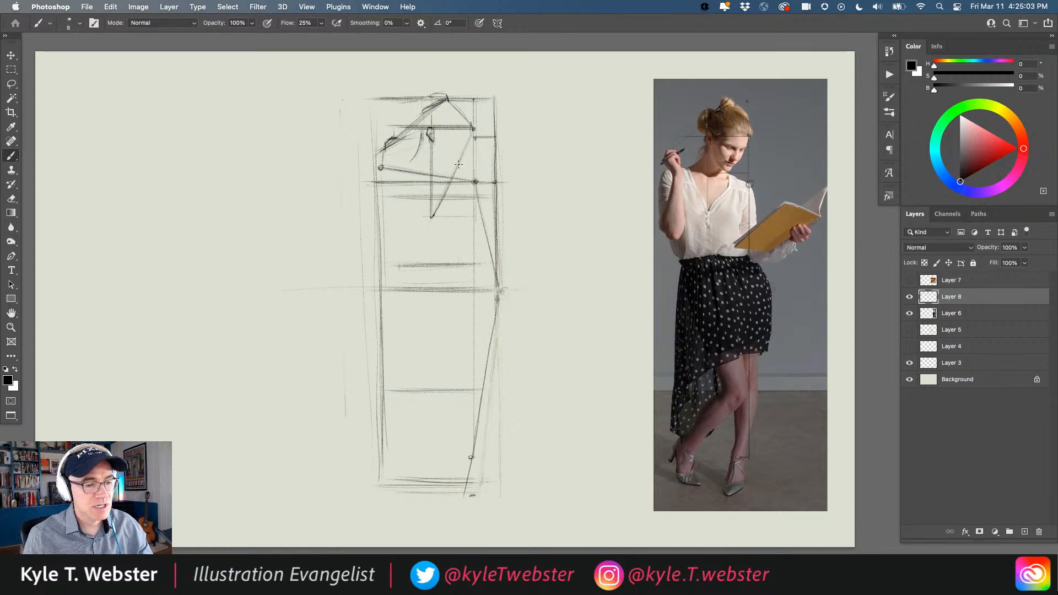
left_click_drag(475, 171, 420, 168)
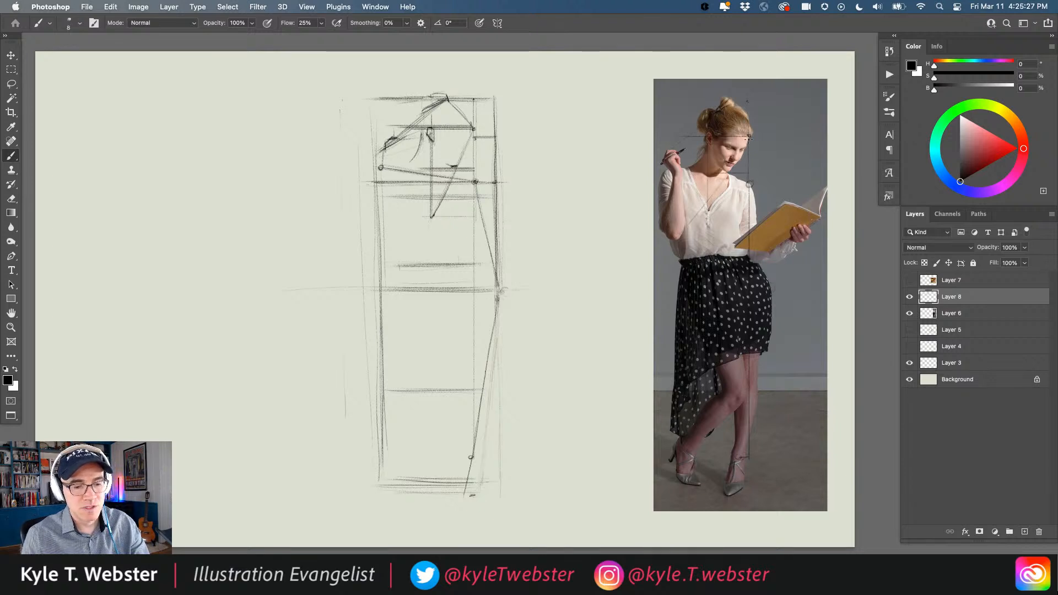
- Trace the face-to-elbow angle on the photo, draw the matching line from the chin, and block in the bent elbow at its lower end
left_click_drag(749, 139, 681, 238)
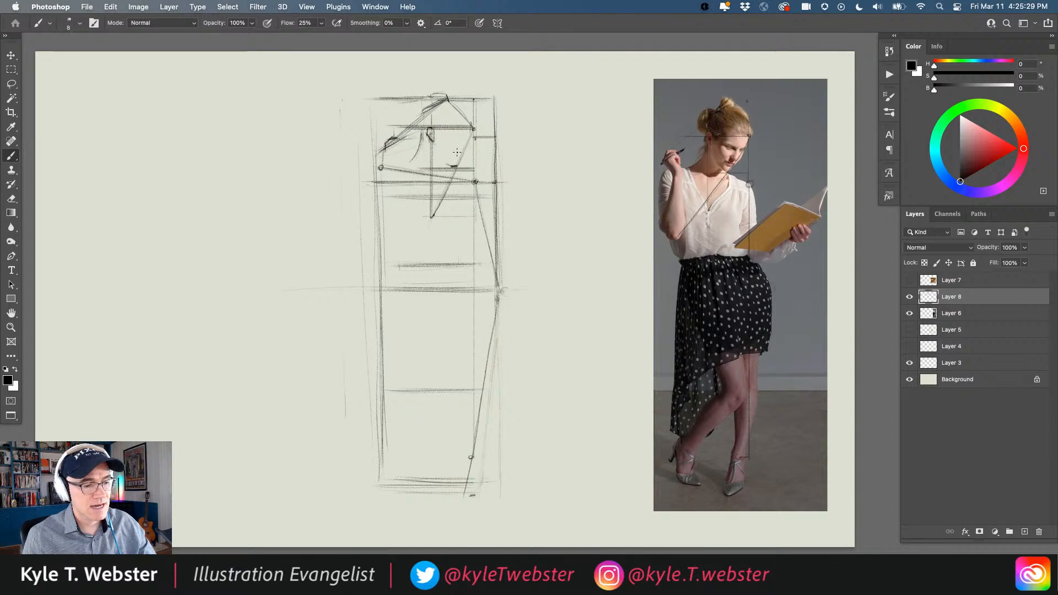
left_click_drag(467, 142, 393, 272)
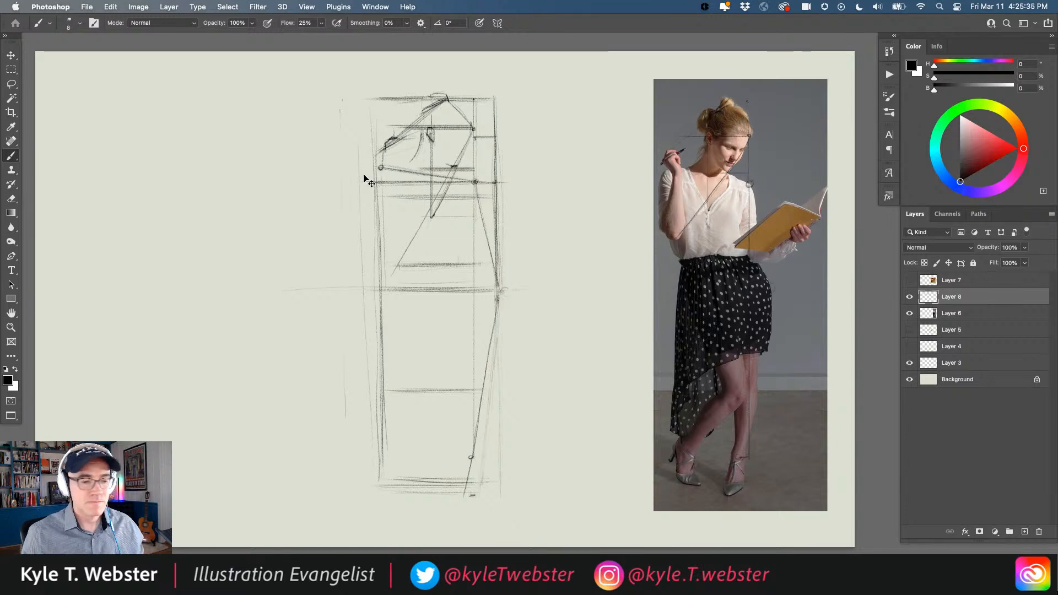
key("super+z")
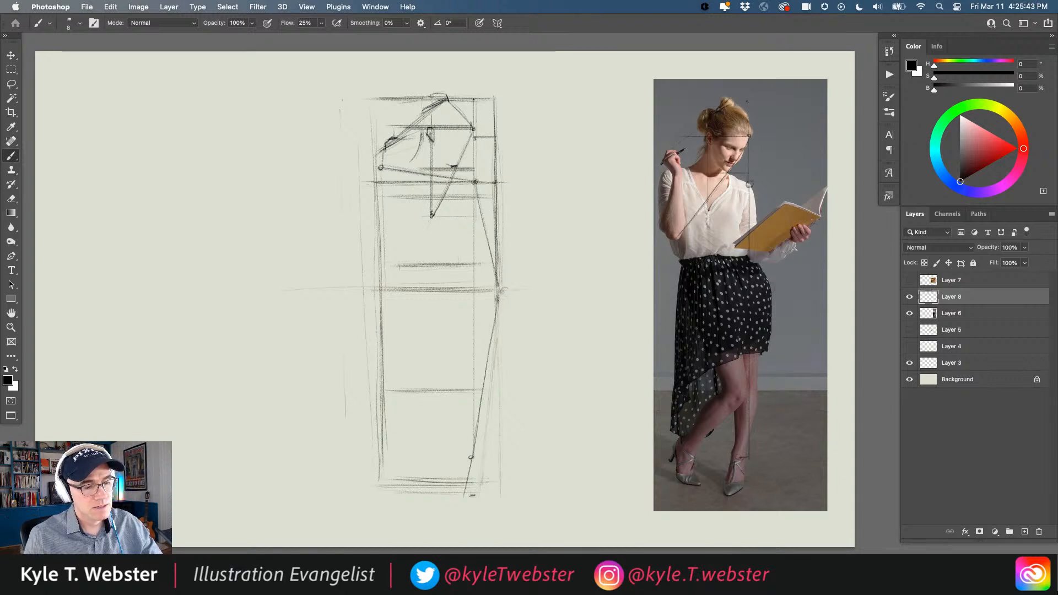
left_click_drag(449, 181, 433, 212)
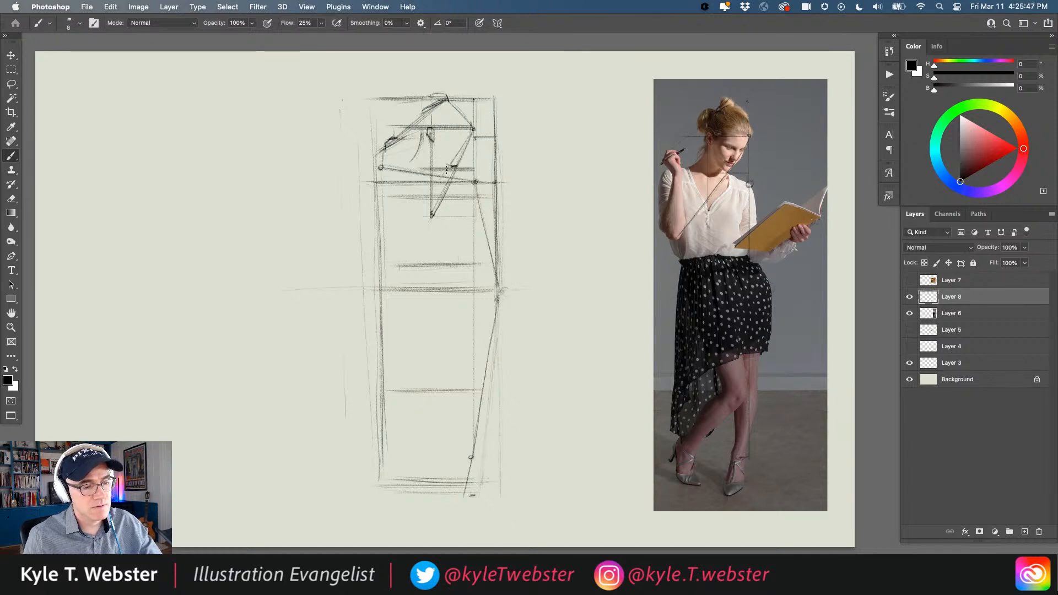
left_click_drag(446, 170, 412, 224)
left_click_drag(449, 168, 411, 226)
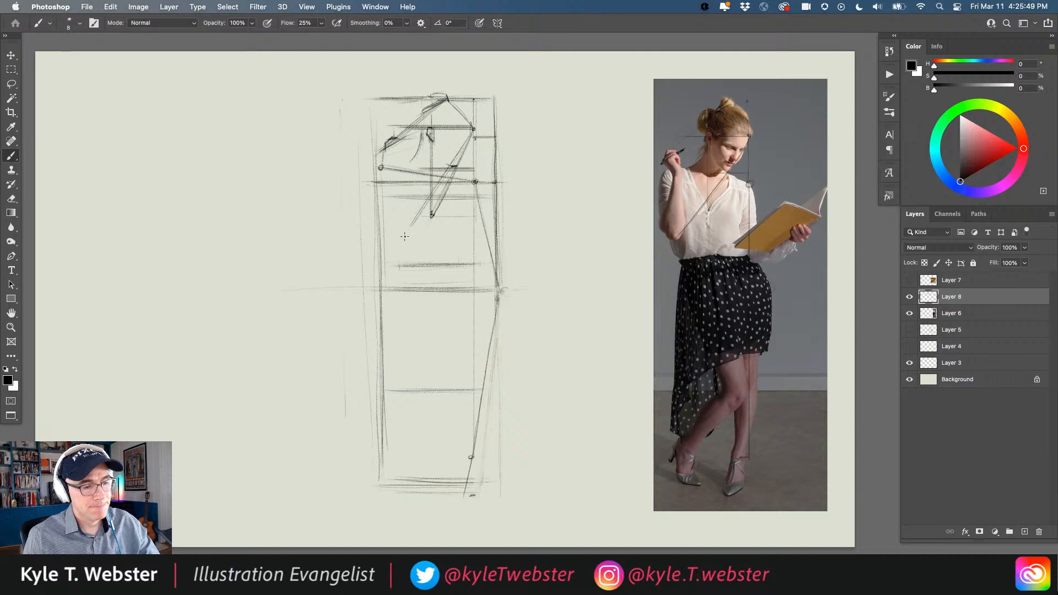
left_click_drag(447, 170, 407, 232)
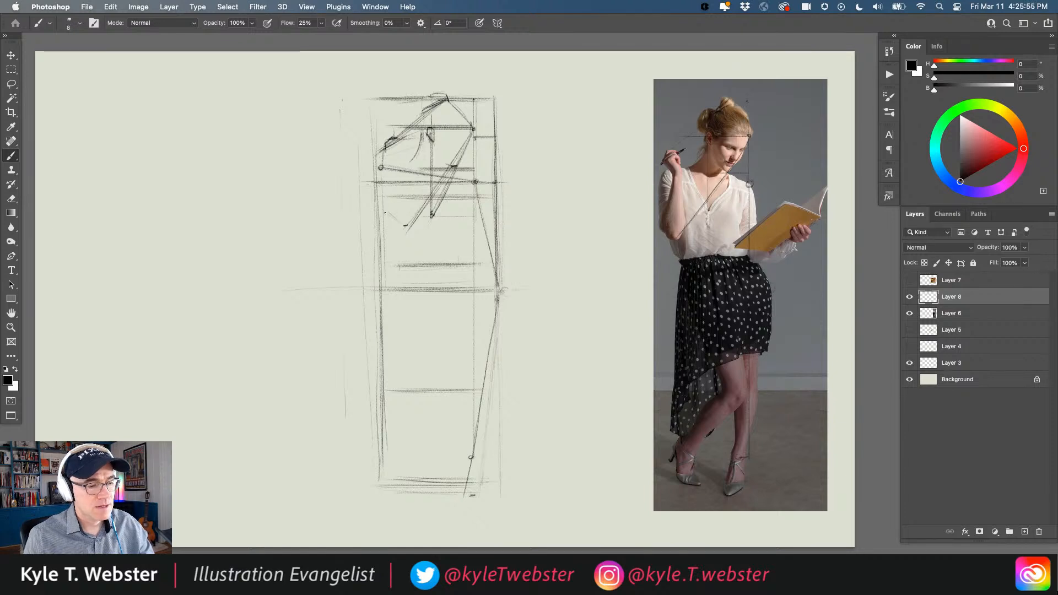
left_click_drag(387, 213, 404, 229)
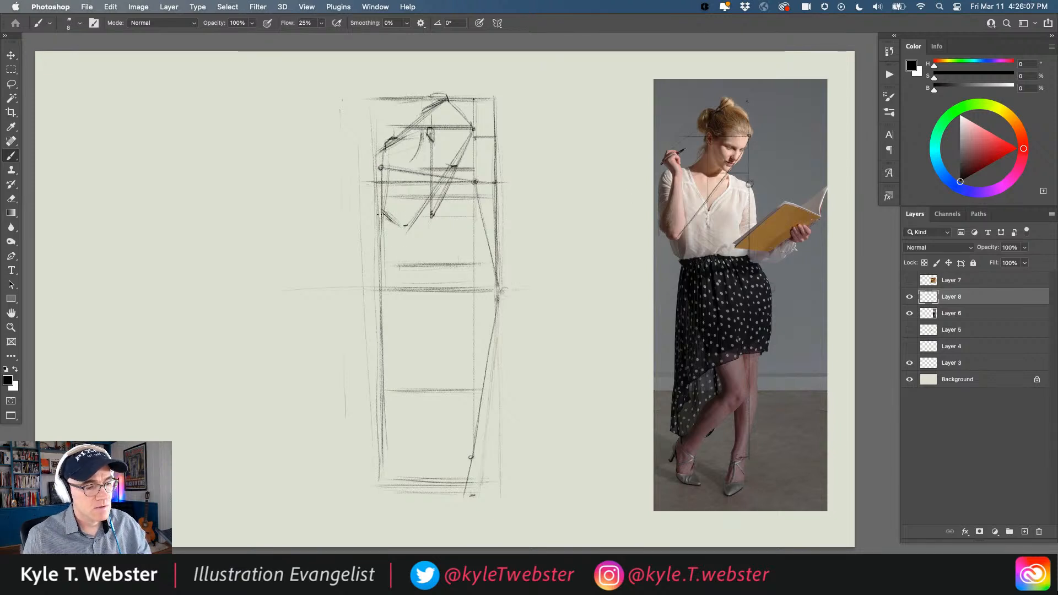
left_click_drag(384, 217, 399, 227)
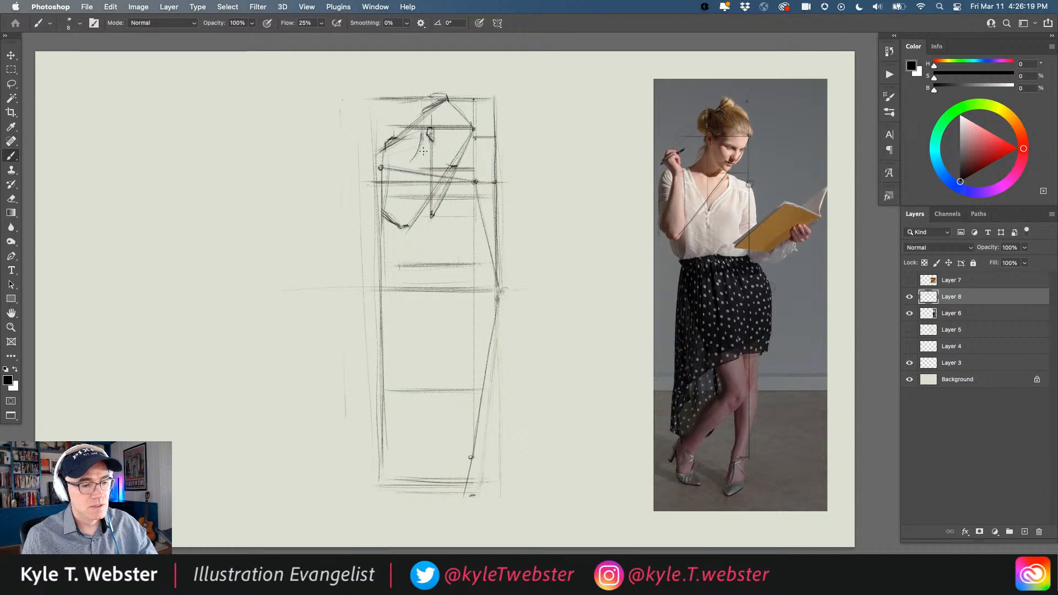
- Curve the neck into the shoulder, slant in the neckline's edge, and drop a plumb line from the neck to the reinforced elbow
left_click_drag(426, 137, 411, 163)
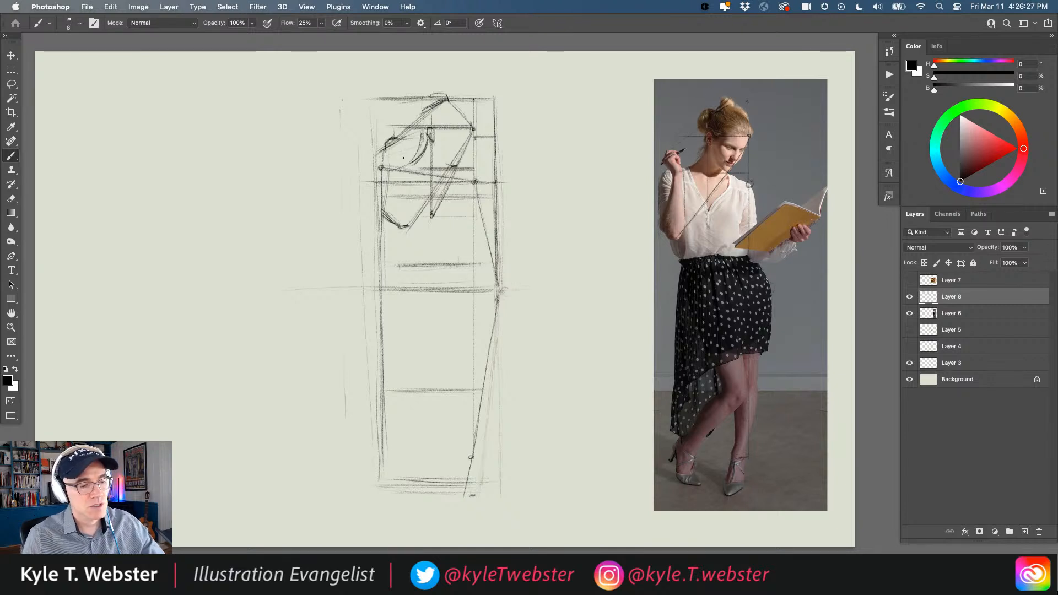
left_click_drag(412, 164, 381, 169)
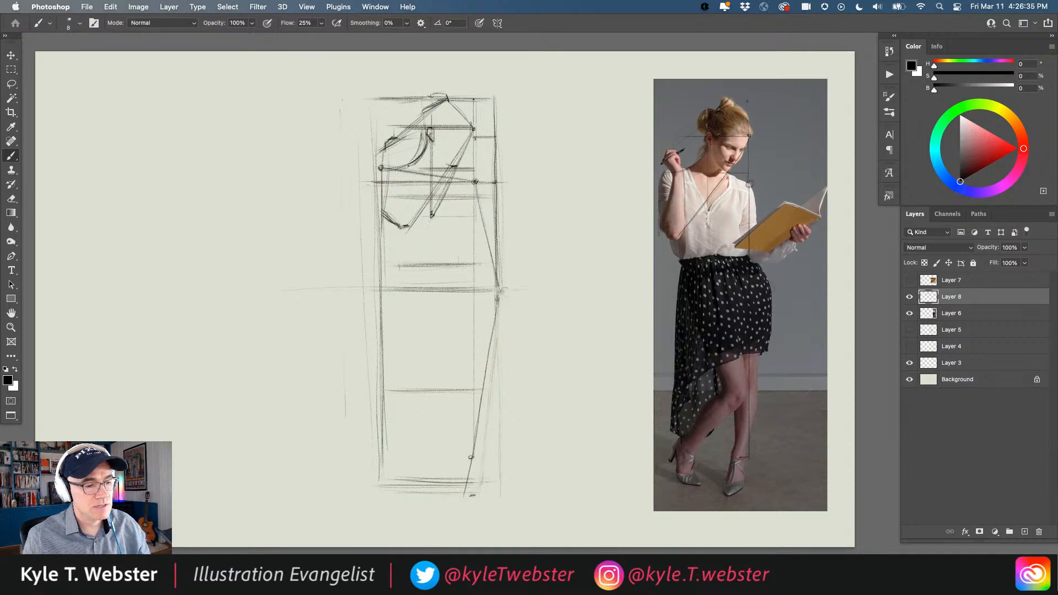
left_click_drag(427, 204, 406, 164)
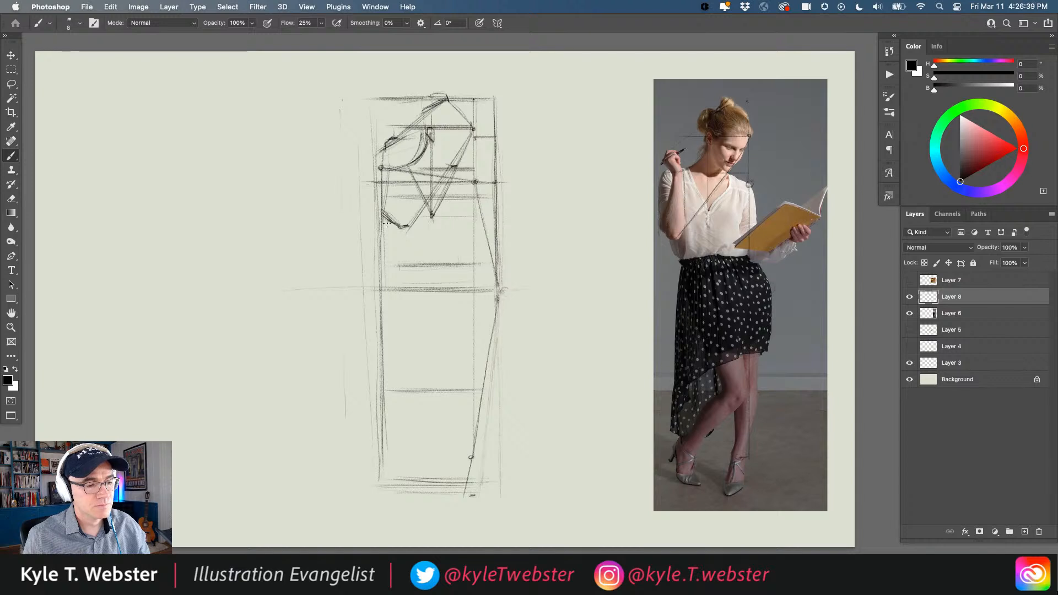
left_click_drag(407, 165, 407, 220)
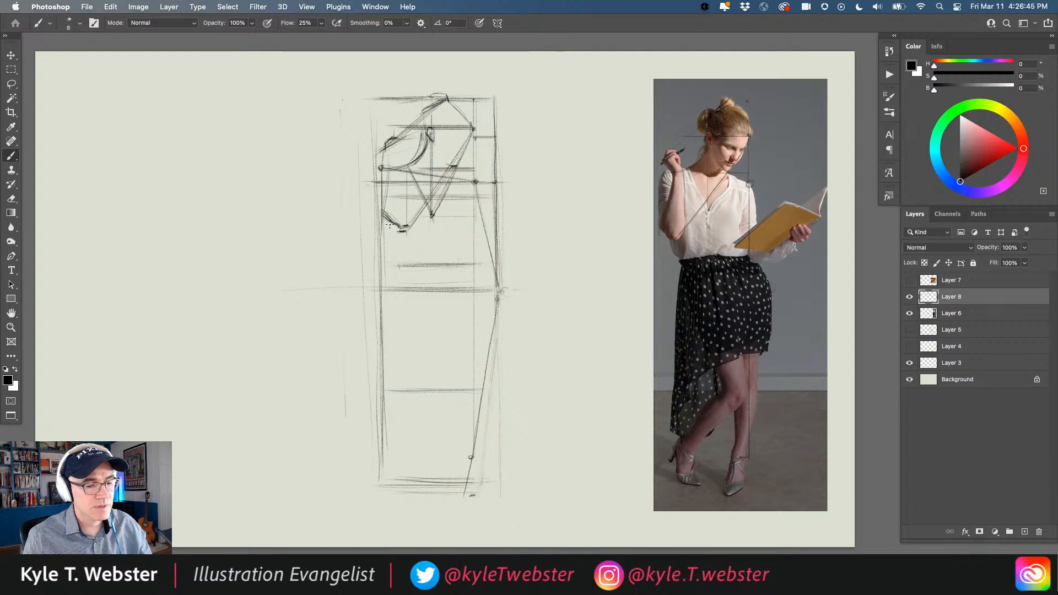
mouse_move(384, 221)
left_mouse_down()
mouse_move(397, 232)
mouse_move(410, 148)
mouse_move(409, 205)
left_mouse_up()
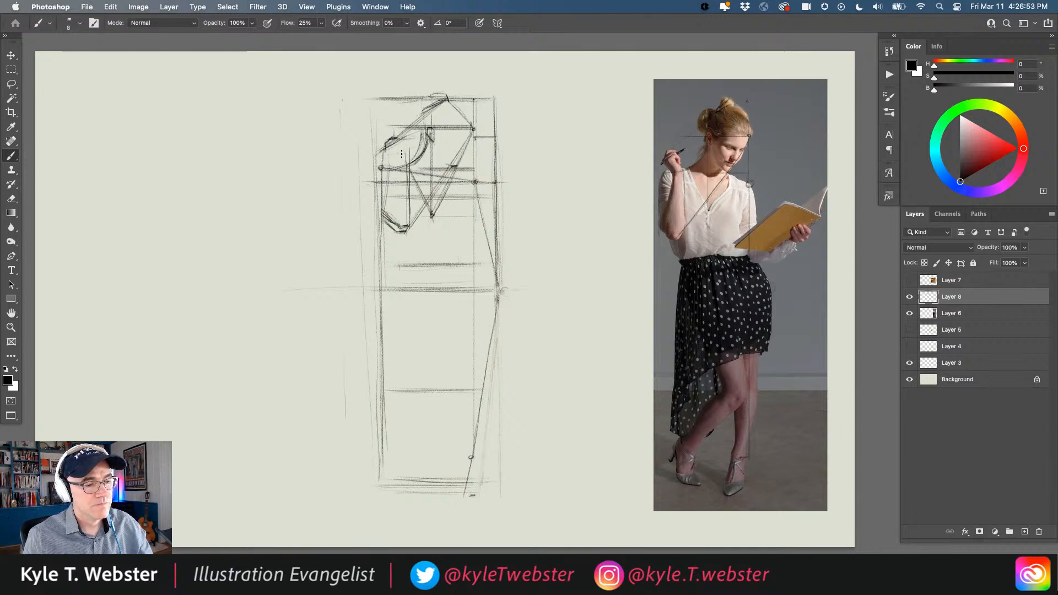
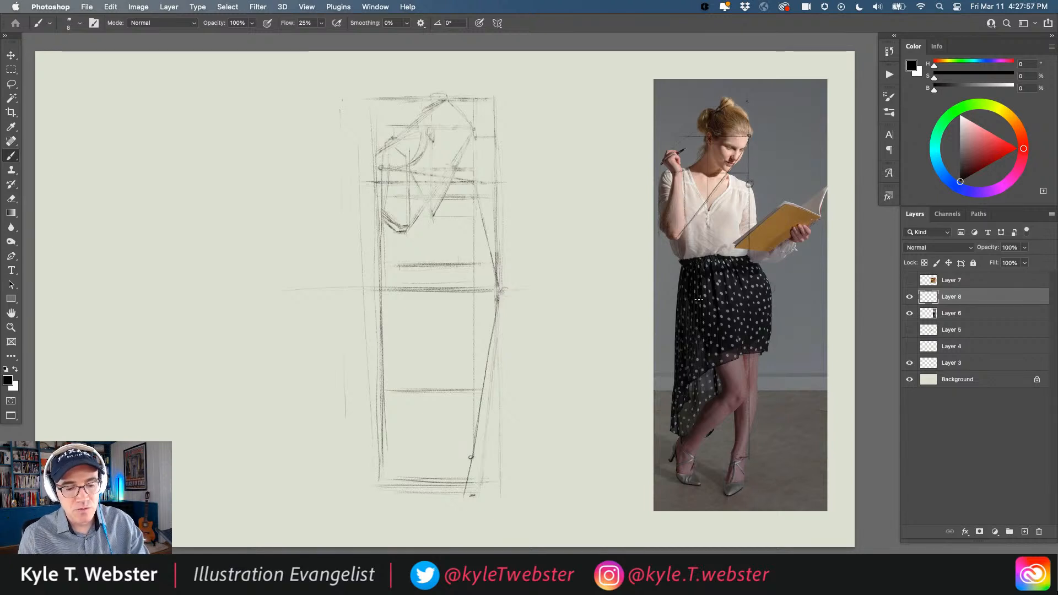
- Check the crossed leg's angle on the photo, raise a plumb line from the standing ankle's inner edge, and darken the baseline
left_click_drag(745, 383, 688, 453)
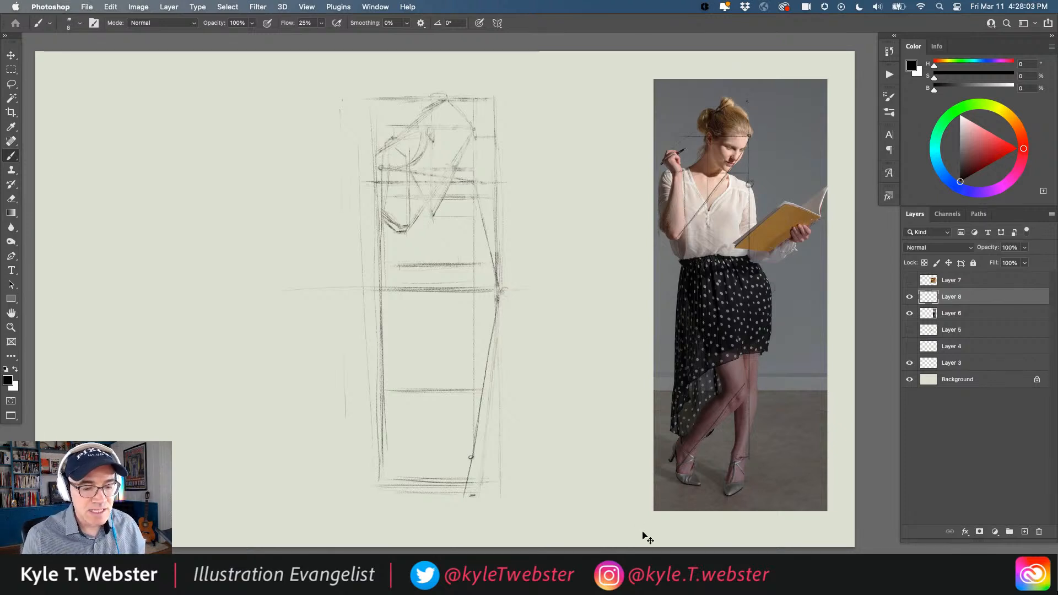
key("super+z")
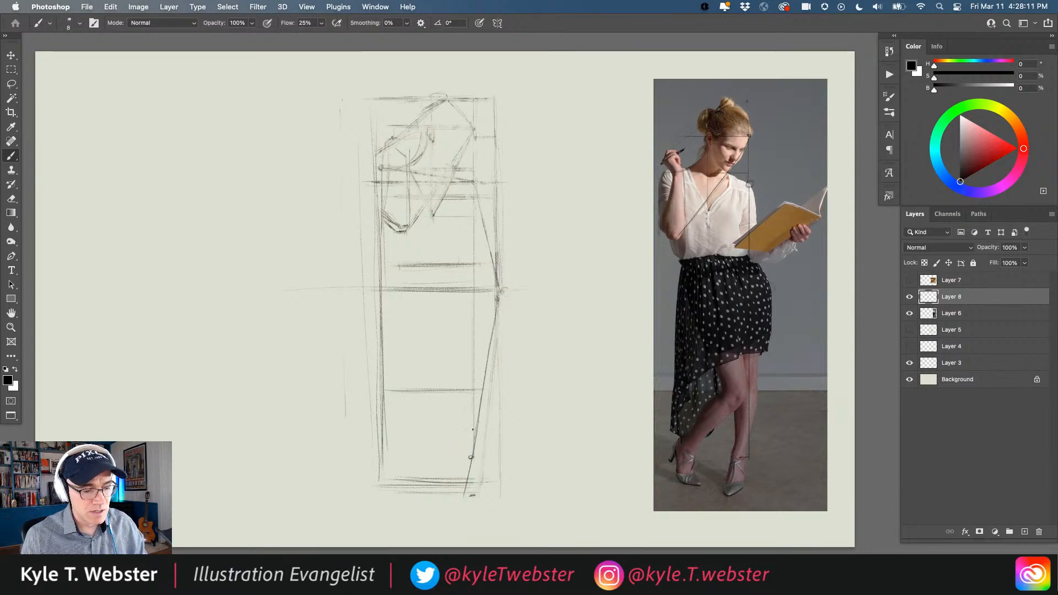
left_click_drag(458, 457, 471, 457)
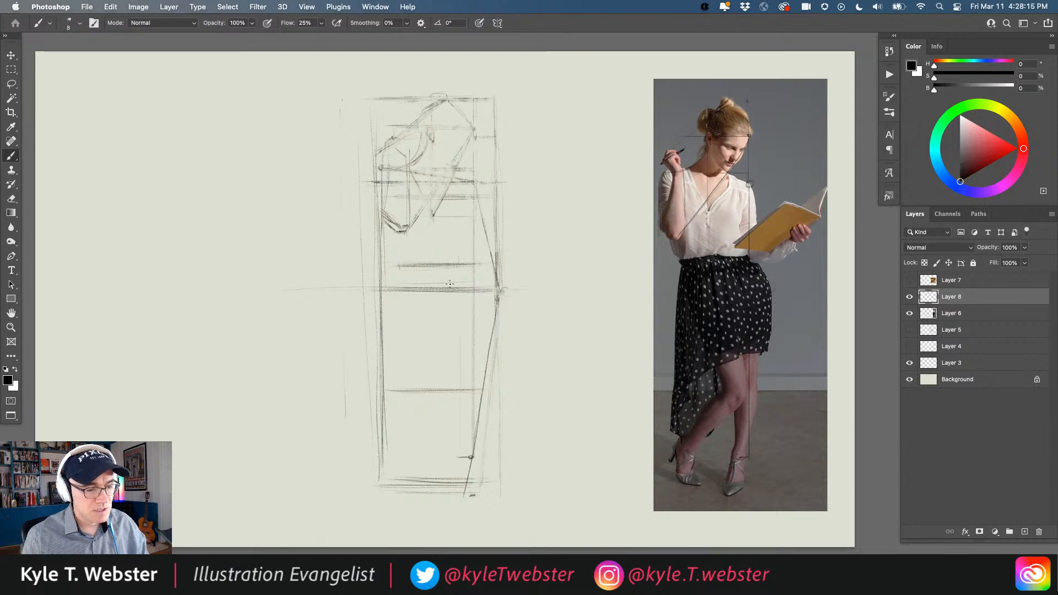
left_click_drag(459, 458, 459, 312)
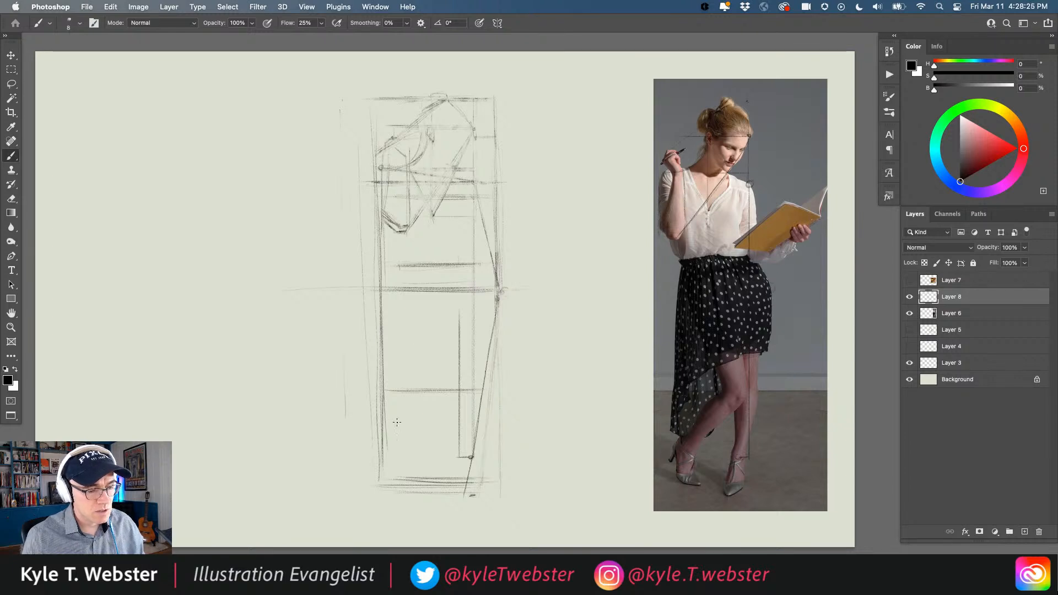
left_click_drag(483, 483, 379, 482)
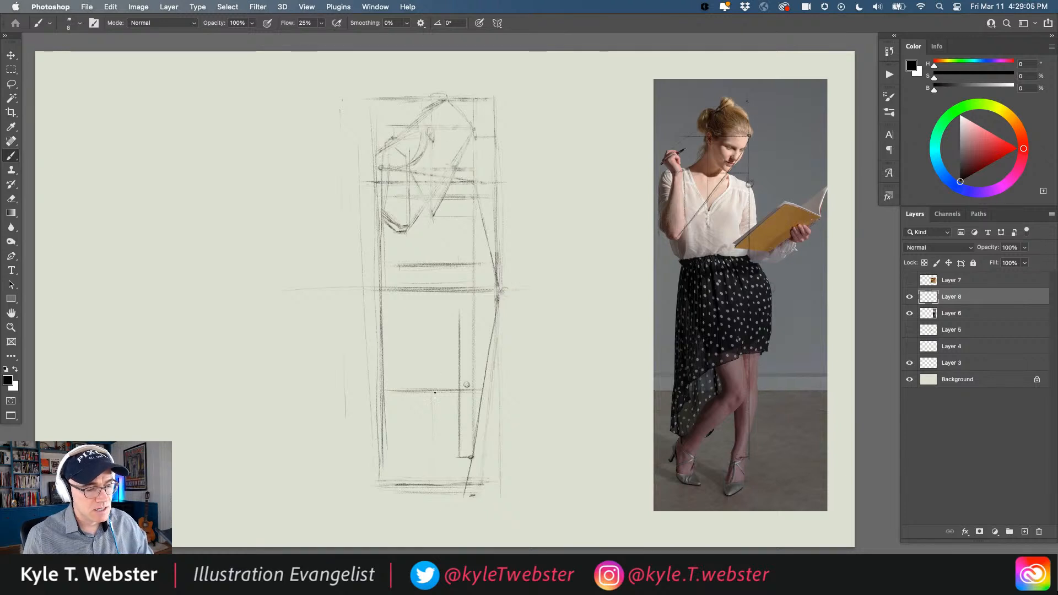
- Circle the bent knee and draw the lower leg diagonally toward the baseline, reinforcing the matching face-to-elbow slope above
left_click_drag(406, 456, 437, 420)
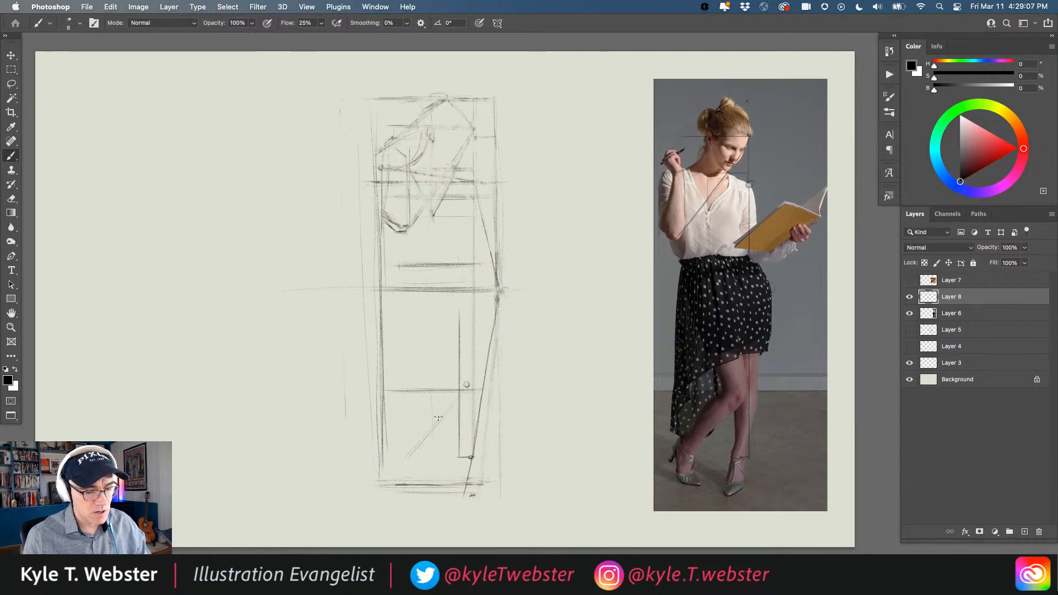
left_click_drag(469, 382, 465, 387)
left_click_drag(460, 393, 399, 464)
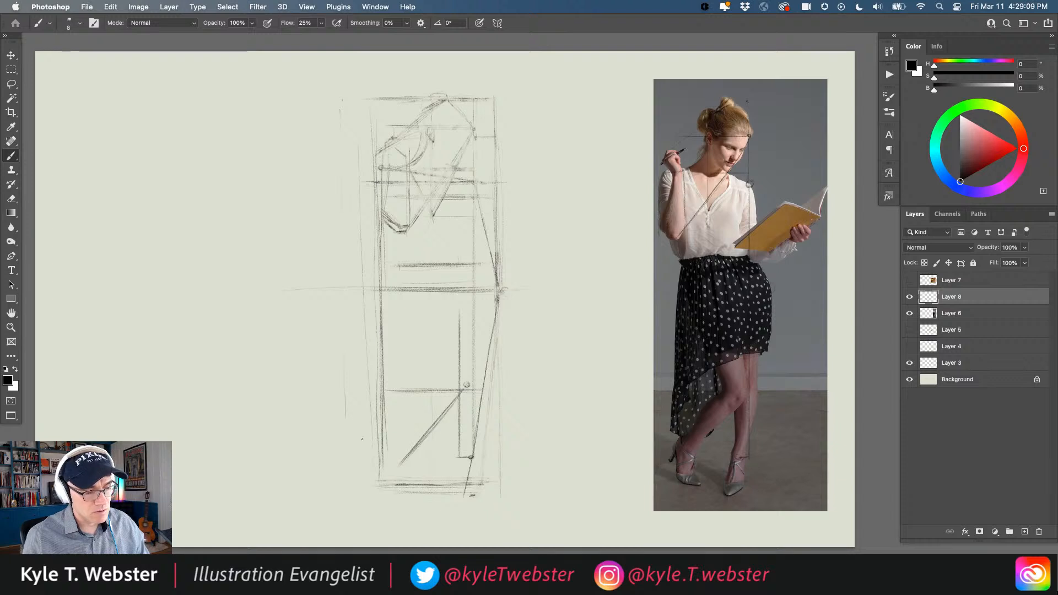
mouse_move(463, 144)
left_mouse_down()
mouse_move(401, 227)
mouse_move(410, 224)
left_mouse_up()
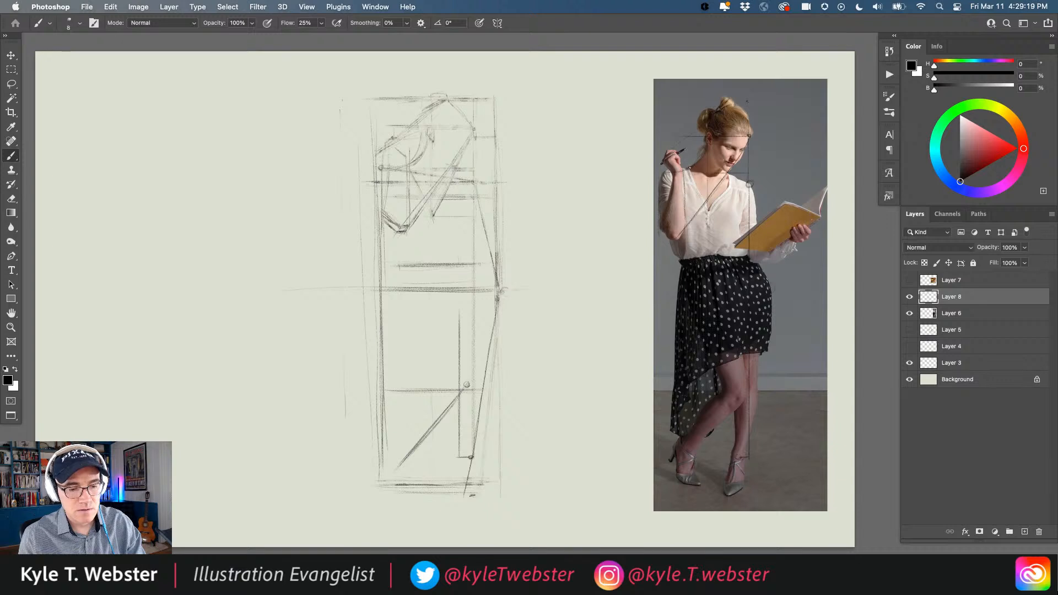
- Check the slant from the near shoulder through the waist toward the knee on the photo, and draw the matching line in the sketch
left_click_drag(707, 220, 714, 251)
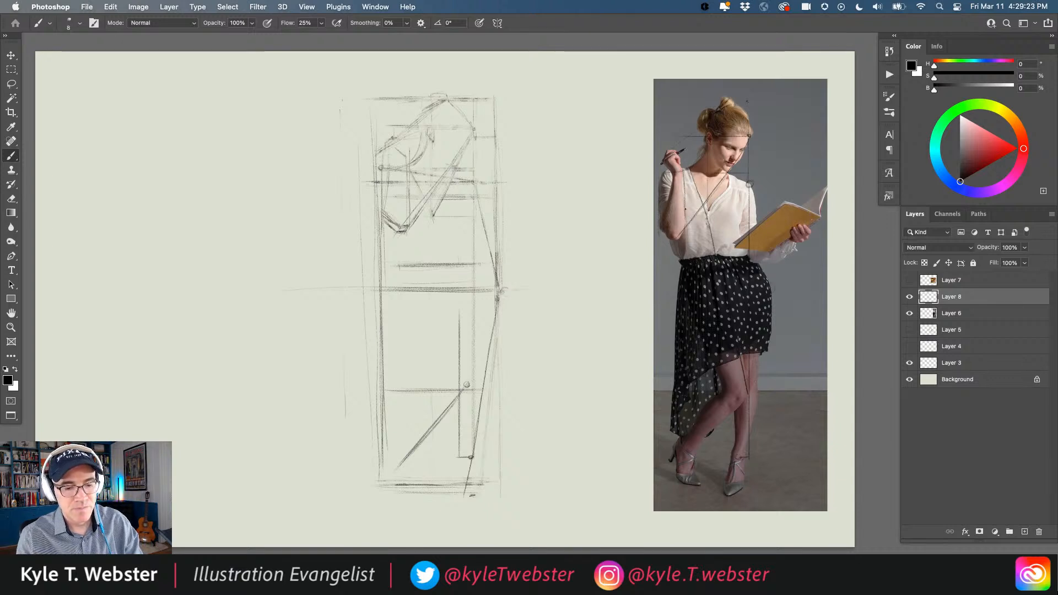
left_click_drag(694, 181, 718, 256)
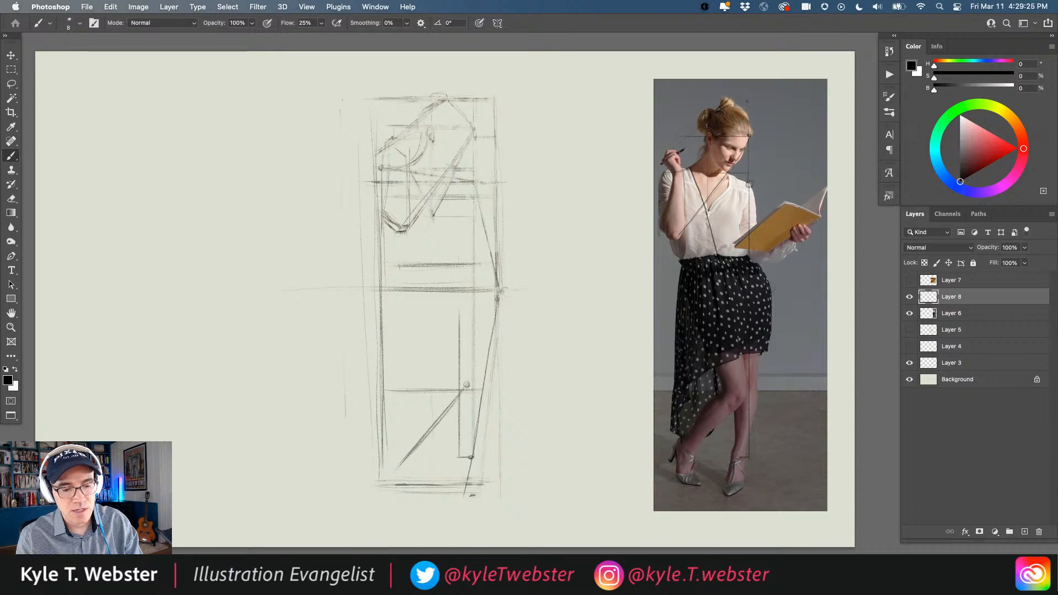
left_click_drag(743, 353, 753, 391)
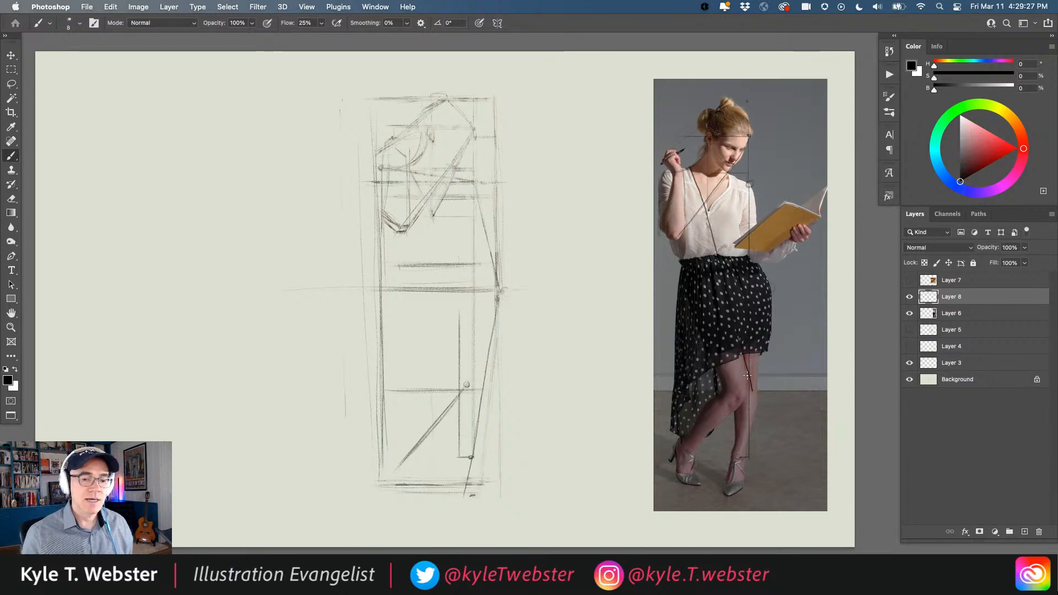
key("super+z")
key("super+z")
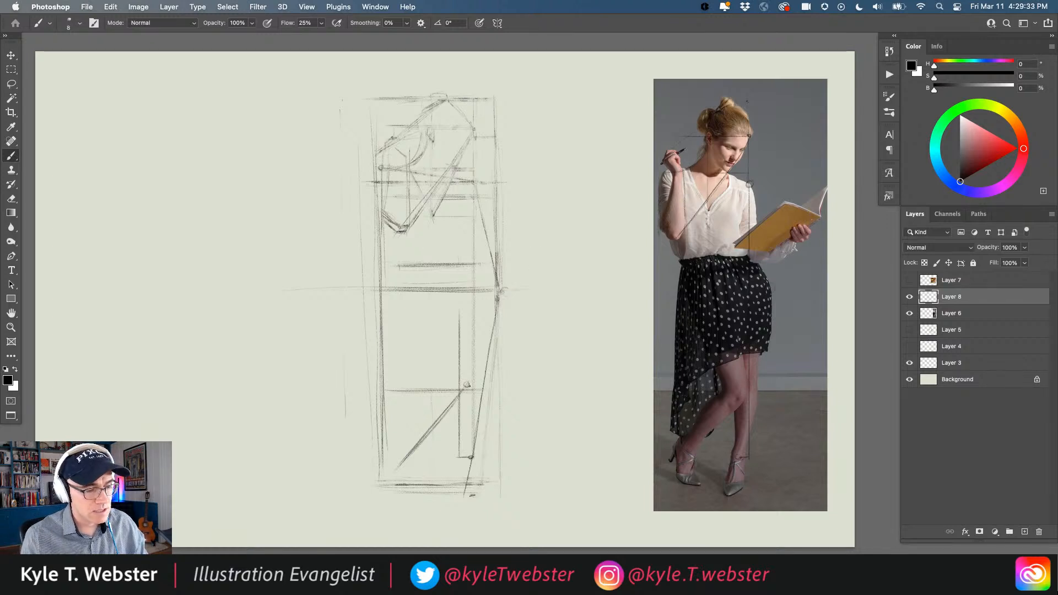
left_click_drag(421, 204, 474, 380)
left_click_drag(418, 189, 468, 364)
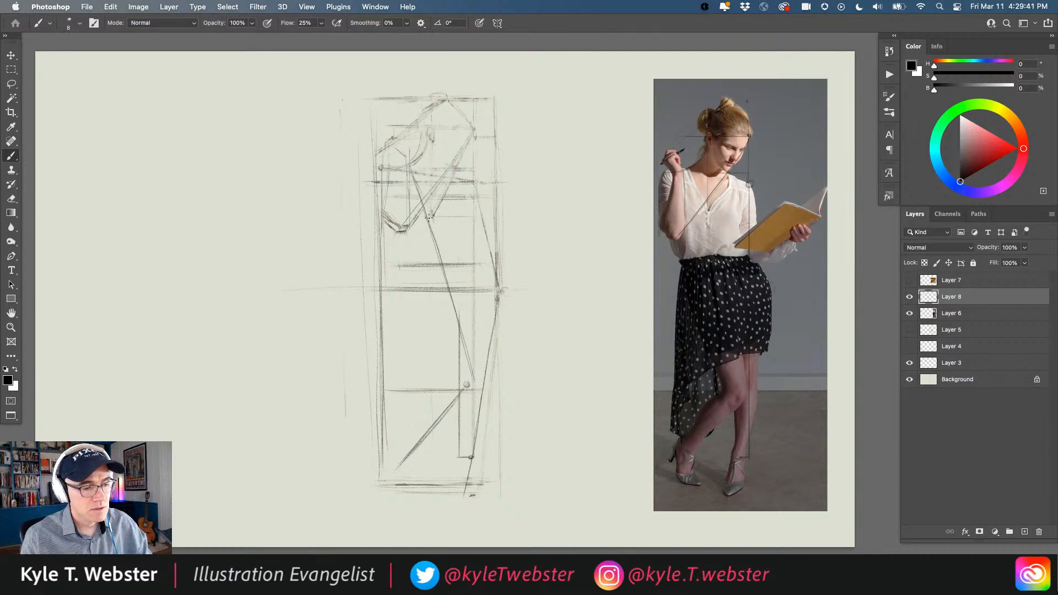
- Darken the neckline's V and the far shoulder's slope, and strengthen the raised arm's outer edge around the bent elbow
left_click_drag(430, 215, 424, 198)
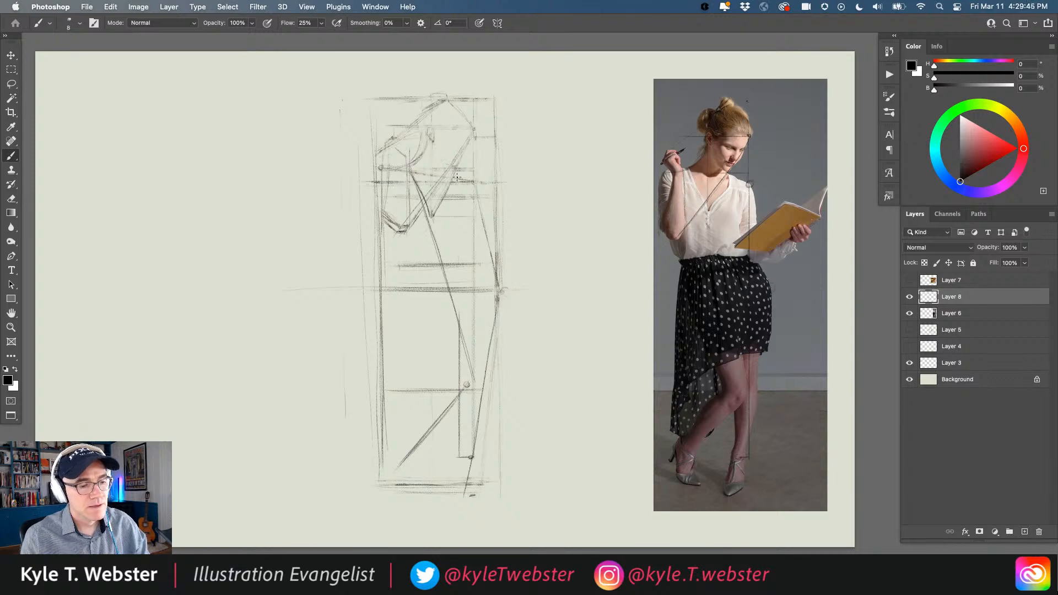
left_click_drag(451, 175, 478, 183)
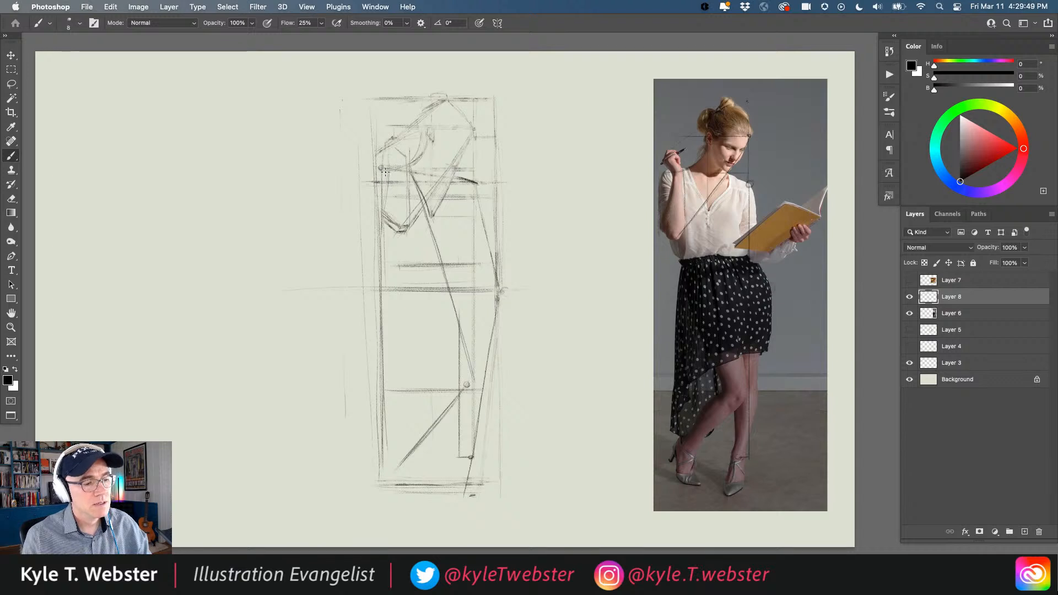
left_click_drag(389, 169, 384, 210)
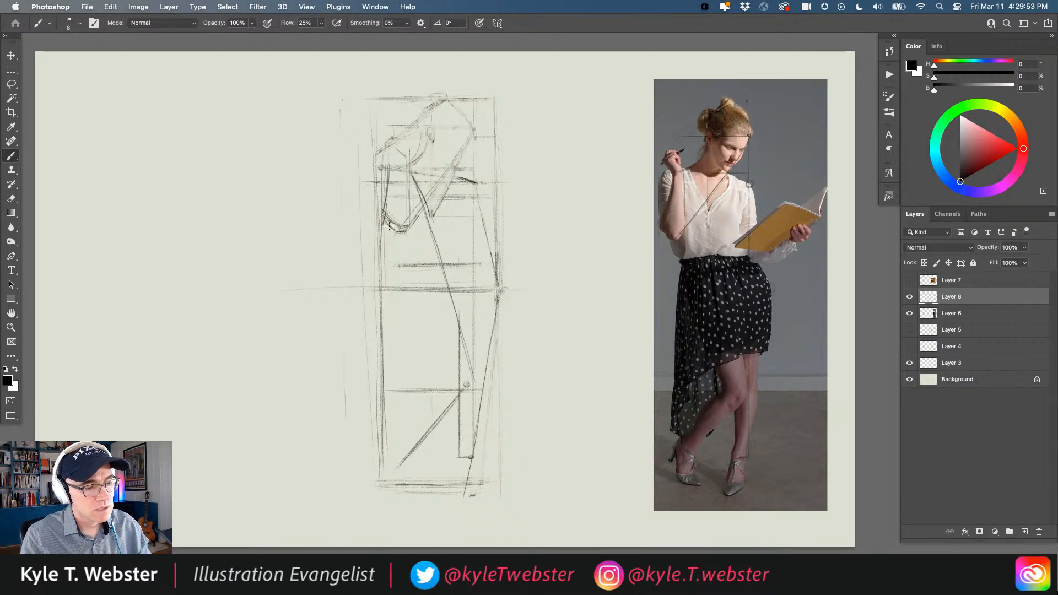
left_click_drag(382, 221, 397, 233)
left_click_drag(389, 169, 386, 210)
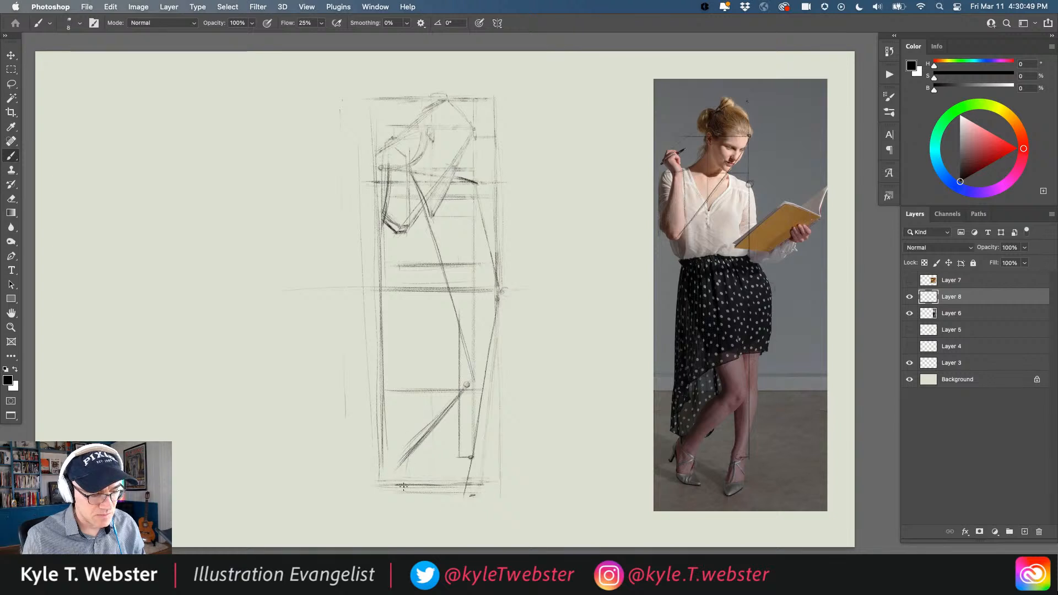
- Add a faint vertical guide through the skirt and crossed lower leg, and redraw the level waistline slightly higher
left_click_drag(417, 452, 414, 477)
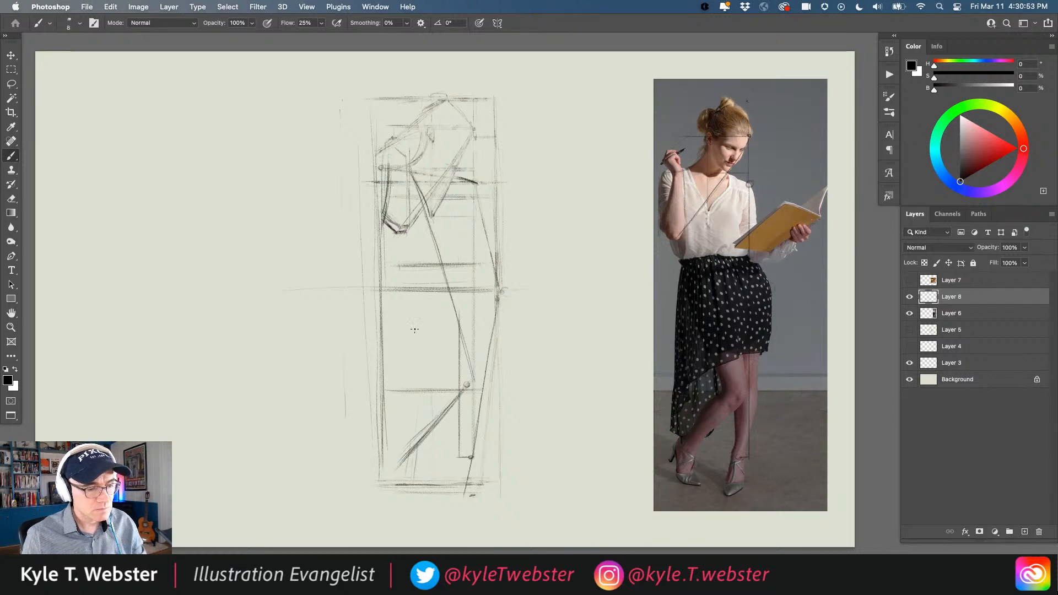
left_click_drag(414, 329, 418, 435)
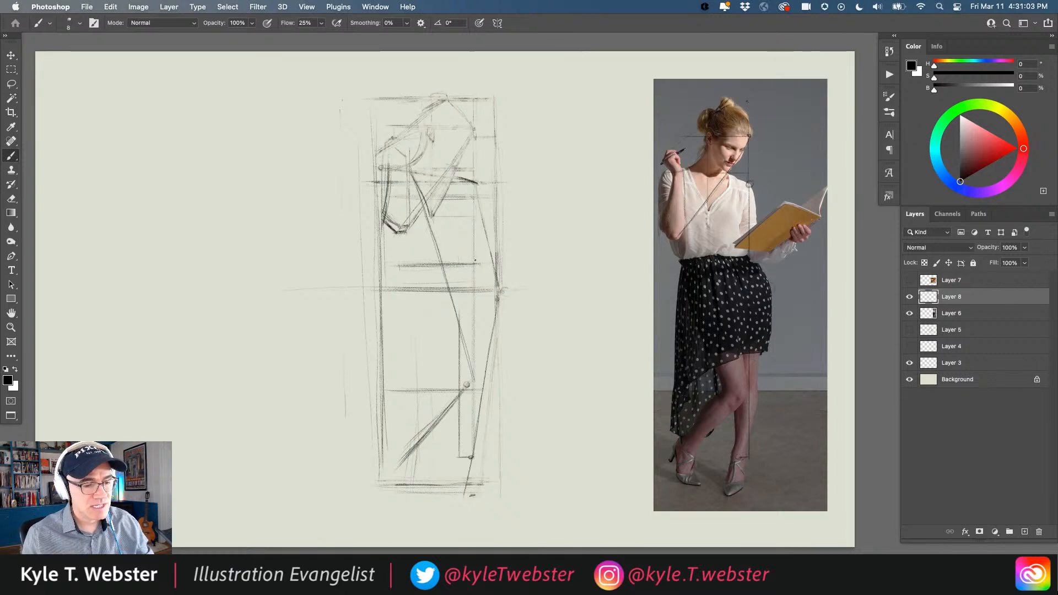
mouse_move(475, 260)
left_mouse_down()
mouse_move(431, 267)
mouse_move(475, 266)
left_mouse_up()
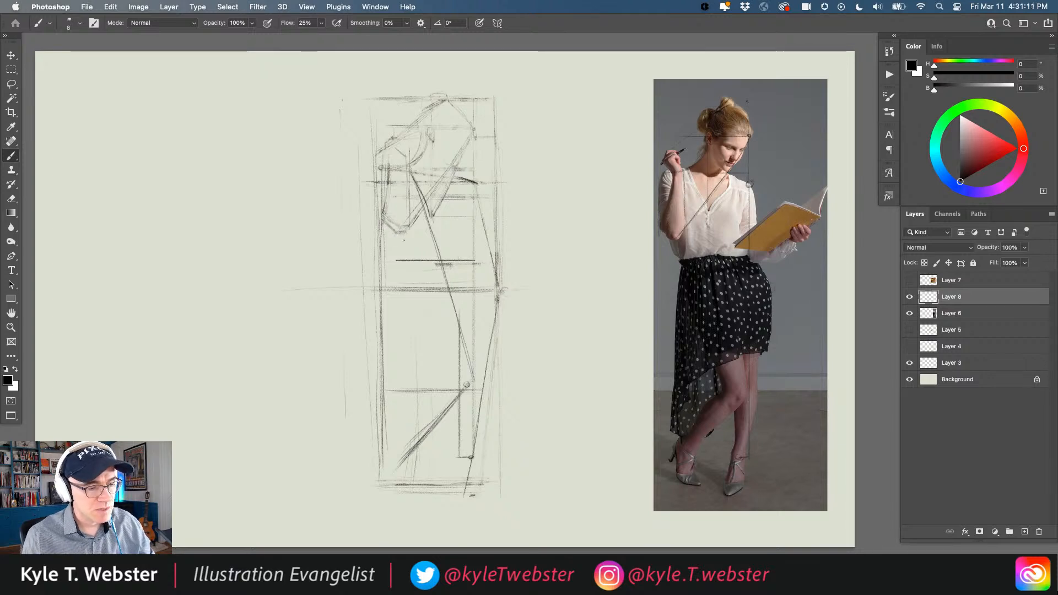
- Lower the bent elbow, outline both edges of the forearm, and block in the wrist and raised hand above it
left_click_drag(404, 238, 397, 239)
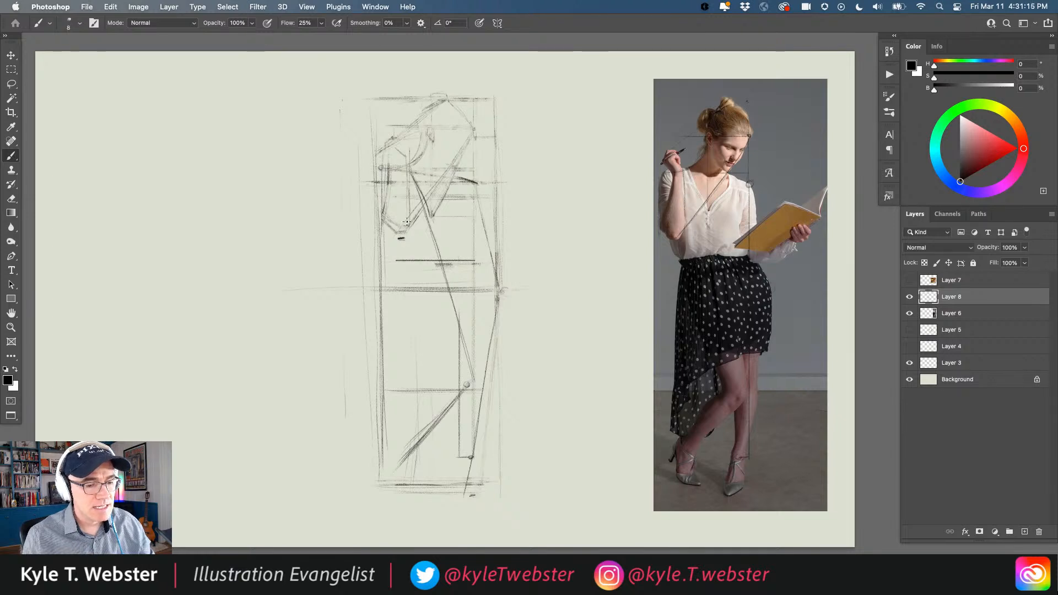
mouse_move(410, 231)
left_mouse_down()
mouse_move(406, 166)
mouse_move(409, 234)
left_mouse_up()
mouse_move(408, 187)
left_mouse_down()
mouse_move(409, 227)
mouse_move(397, 239)
mouse_move(385, 201)
mouse_move(391, 165)
mouse_move(388, 223)
mouse_move(394, 168)
left_mouse_up()
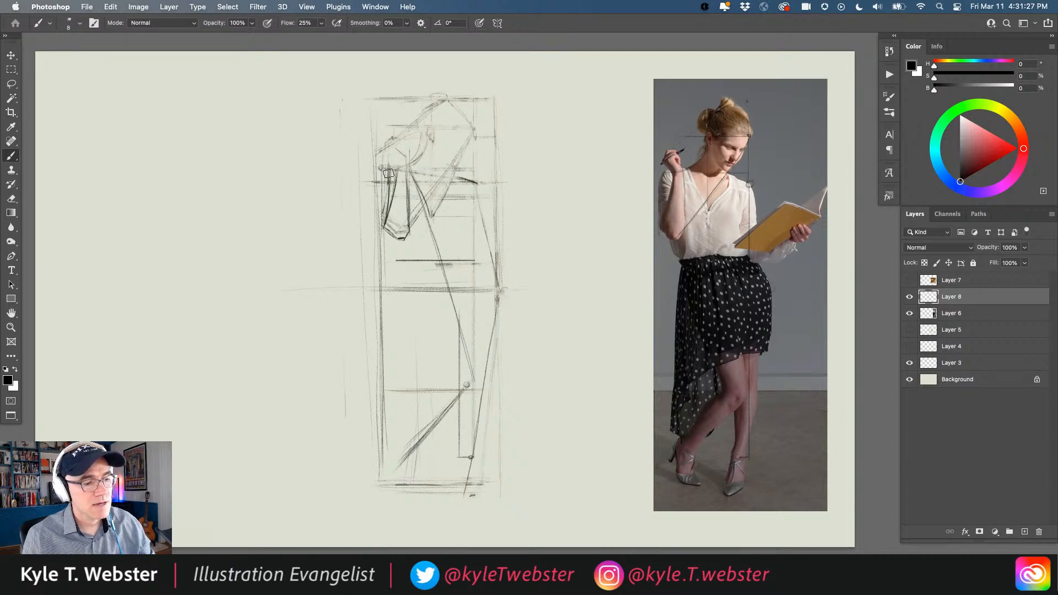
key("super+z")
key("super+z")
key("super+z")
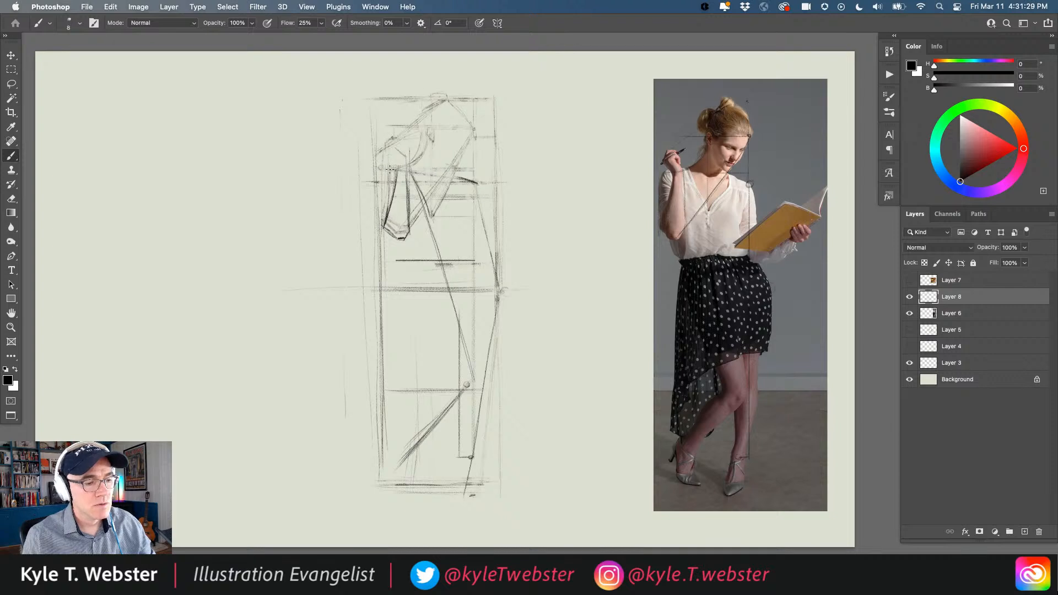
left_click_drag(395, 170, 385, 156)
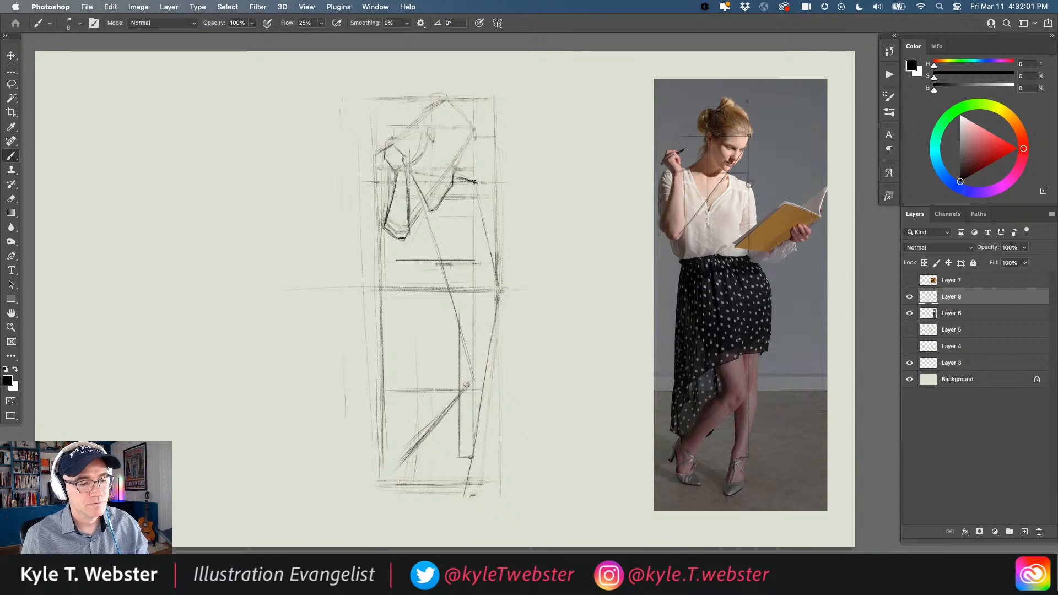
- Sharpen the far shoulder and its sleeve's outer edge, and curve the near sleeve down around the raised forearm
mouse_move(473, 181)
left_mouse_down()
mouse_move(457, 174)
mouse_move(479, 182)
mouse_move(470, 179)
left_mouse_up()
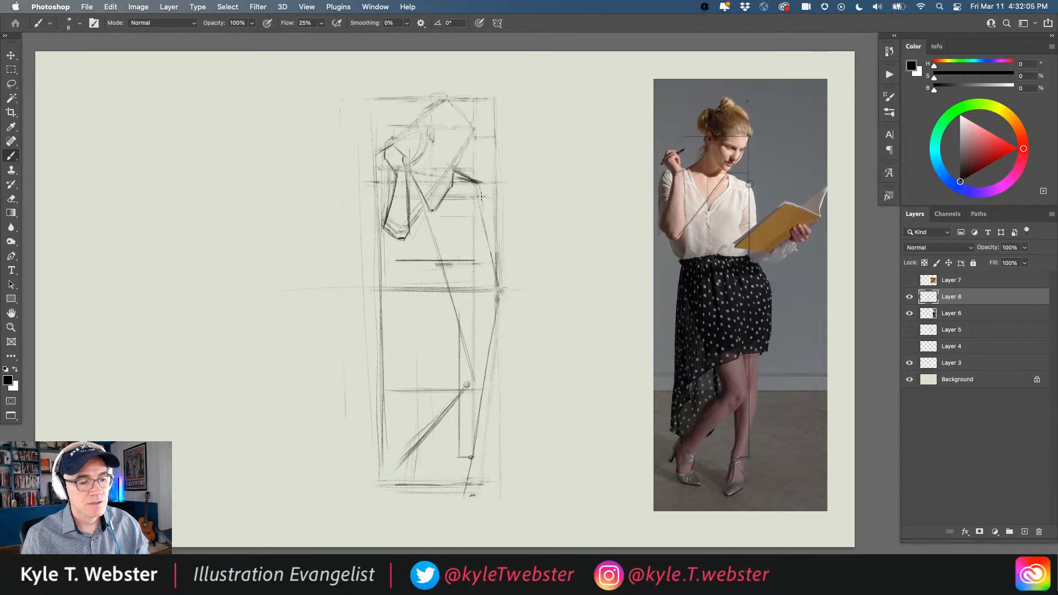
left_click_drag(479, 180, 493, 241)
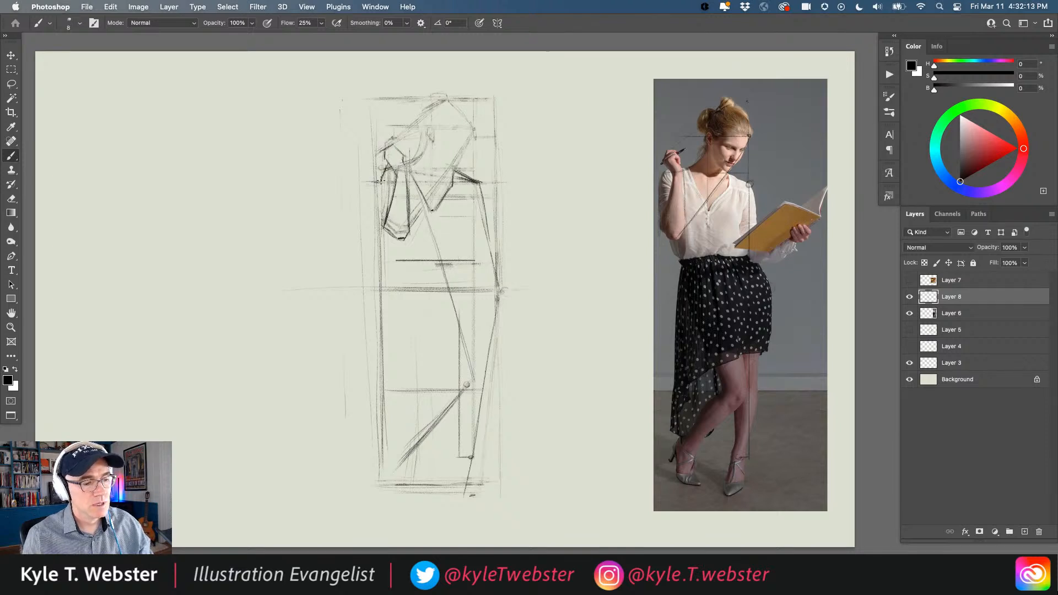
mouse_move(381, 180)
left_mouse_down()
mouse_move(382, 218)
mouse_move(387, 164)
mouse_move(381, 231)
left_mouse_up()
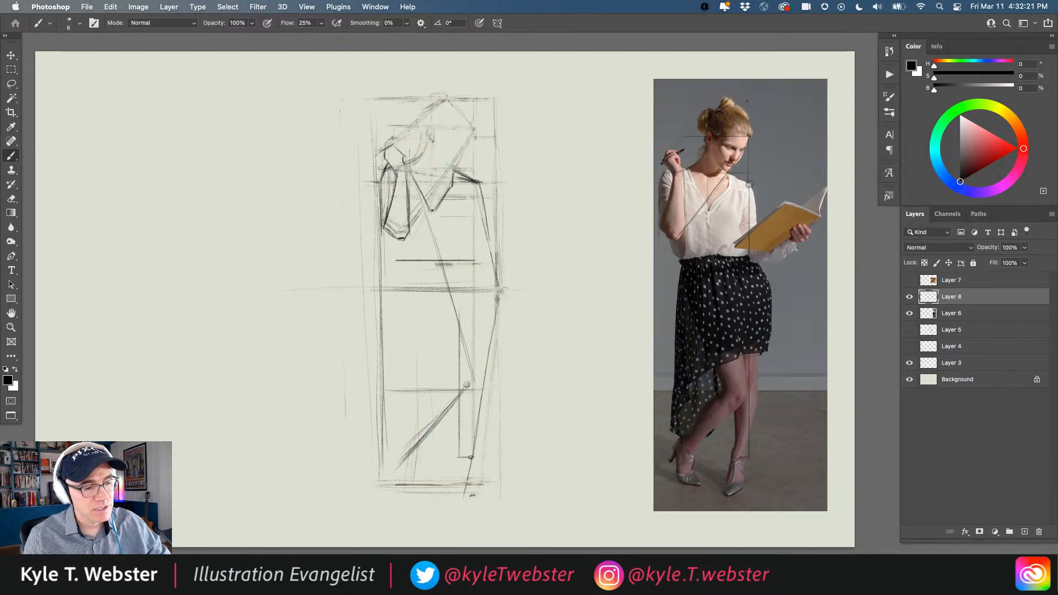
- Darken the curve from ear to near shoulder, and block in the back of the head with the hair and bun
left_click_drag(428, 139, 410, 163)
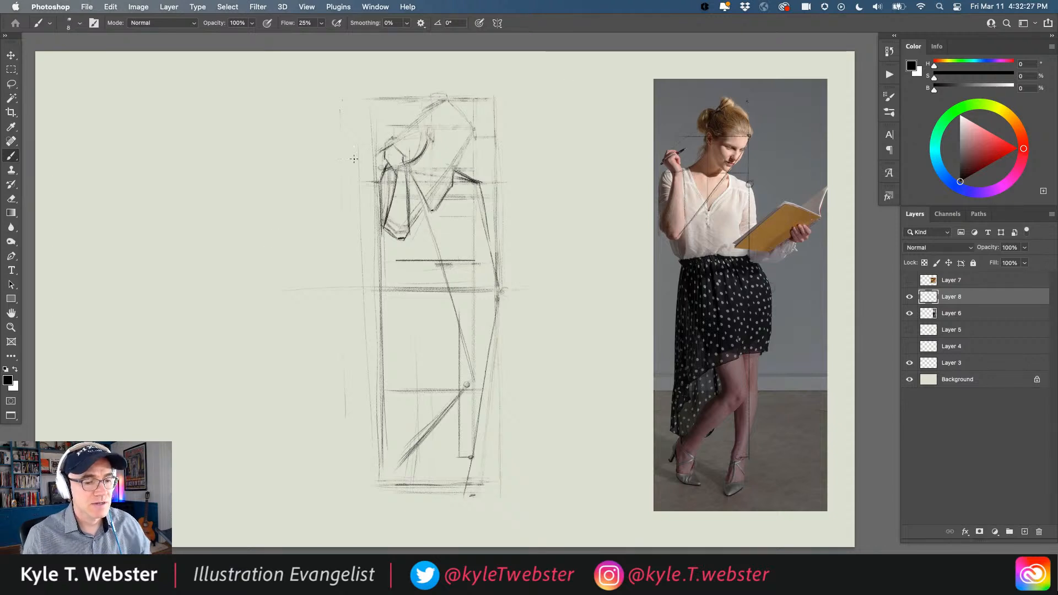
left_click_drag(426, 139, 424, 114)
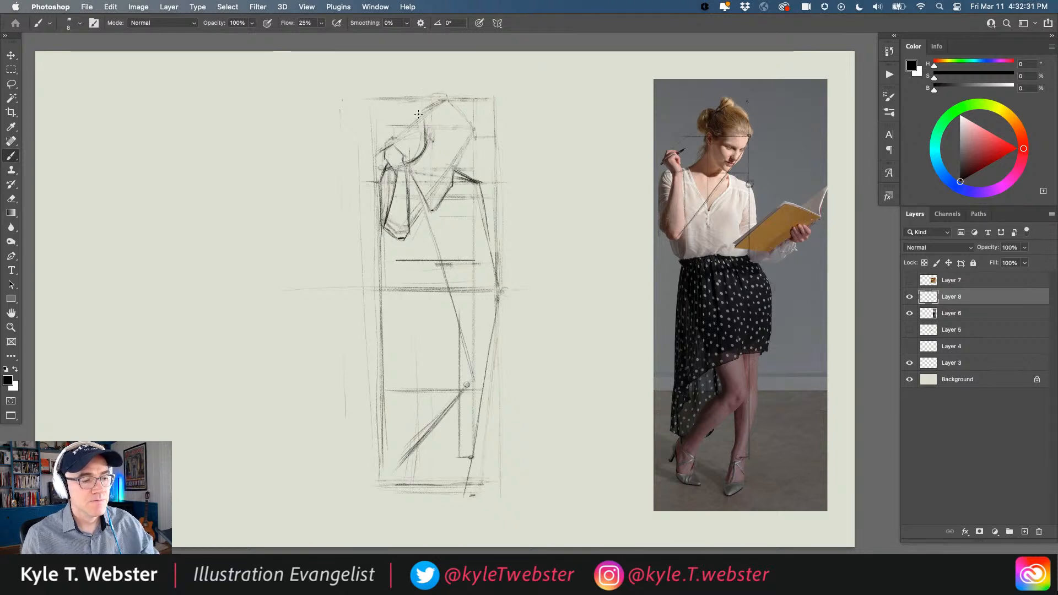
mouse_move(451, 101)
left_mouse_down()
mouse_move(433, 92)
mouse_move(413, 104)
left_mouse_up()
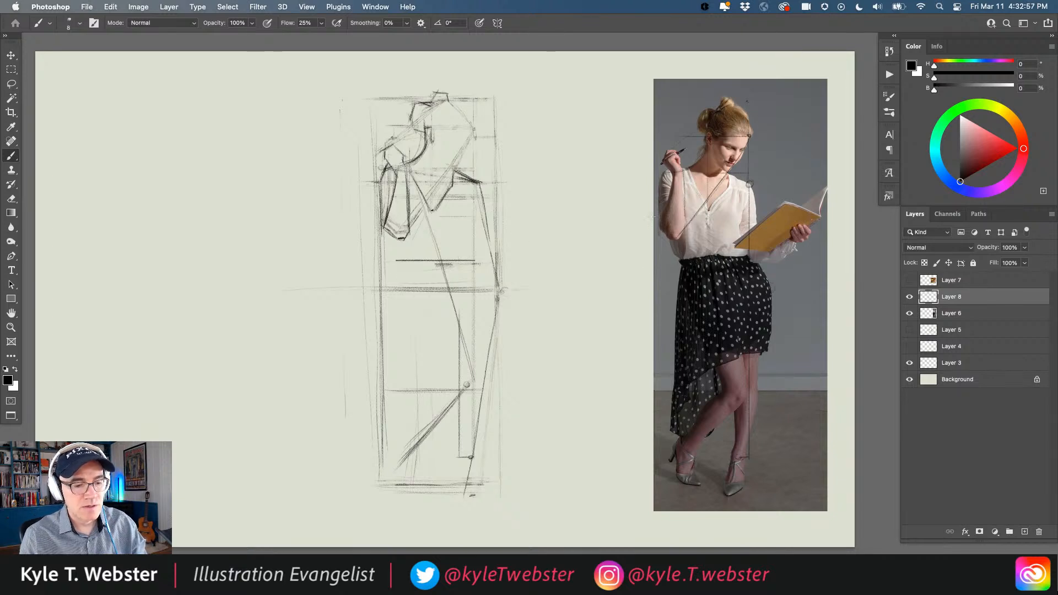
- Extend the torso's near edge to the waistline, slant a line from the ankle to the skirt's low hem corner, and join waist to hem
left_click_drag(407, 223, 407, 262)
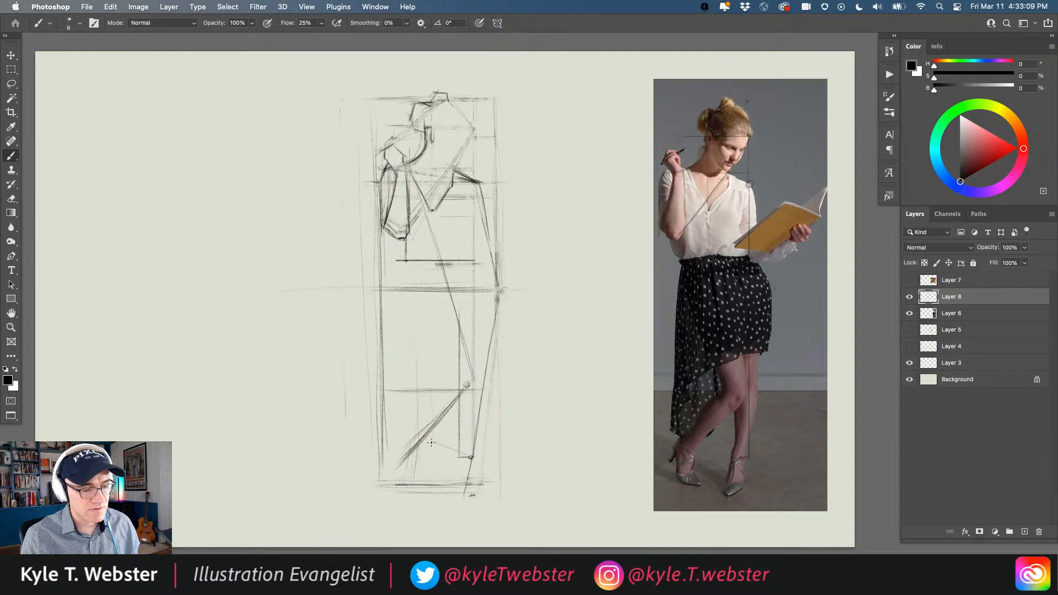
left_click_drag(455, 454, 388, 429)
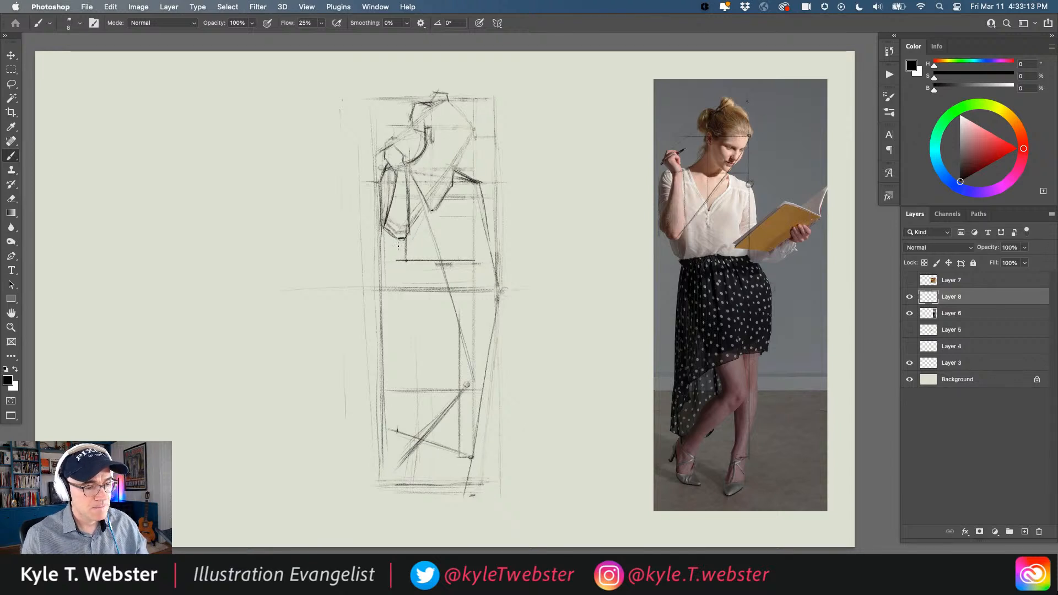
left_click_drag(401, 260, 401, 427)
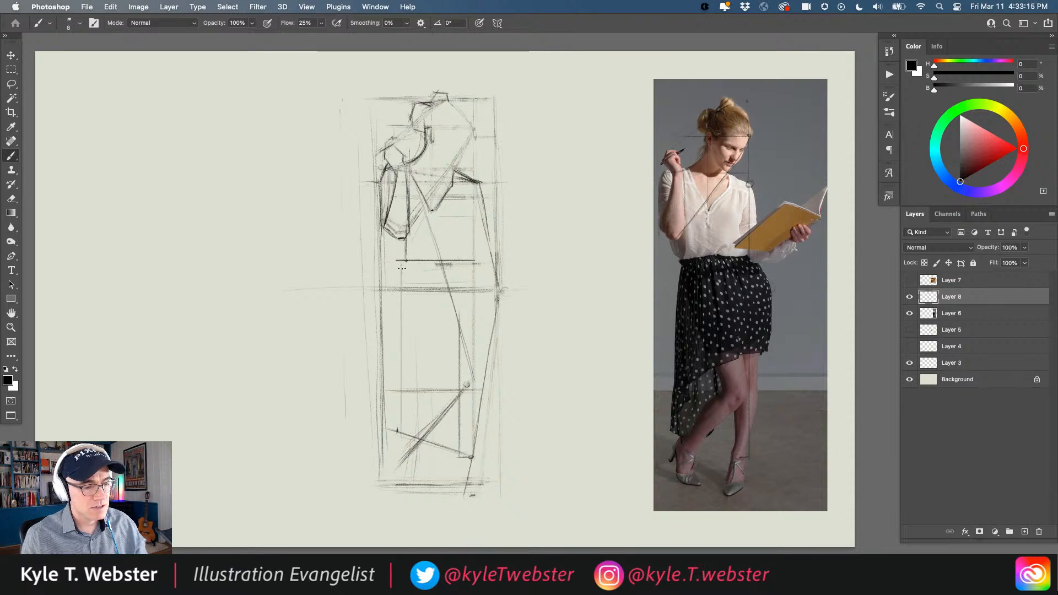
left_click_drag(403, 276, 397, 434)
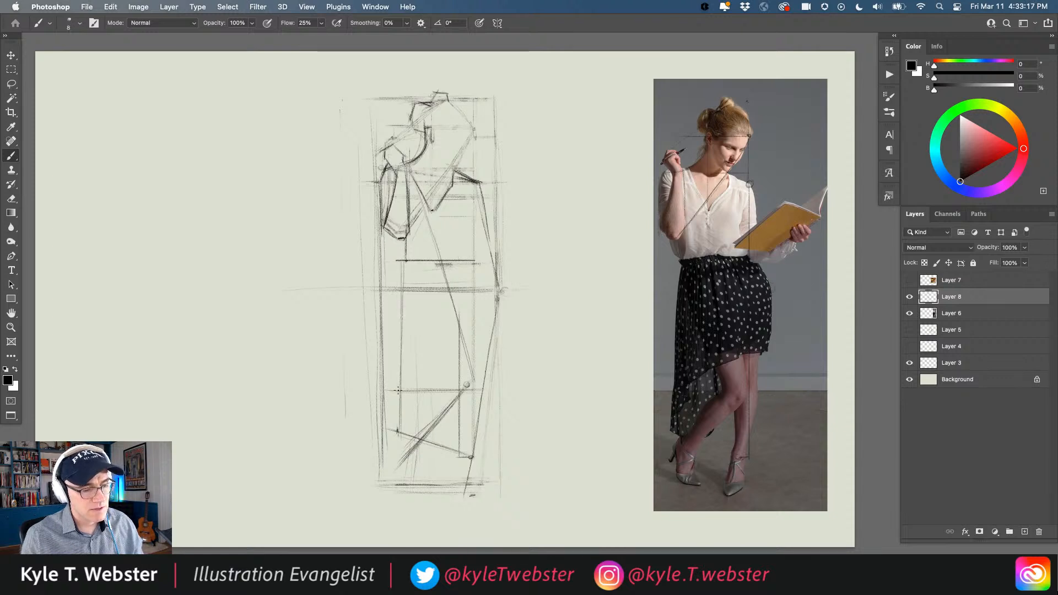
left_click_drag(407, 264, 396, 423)
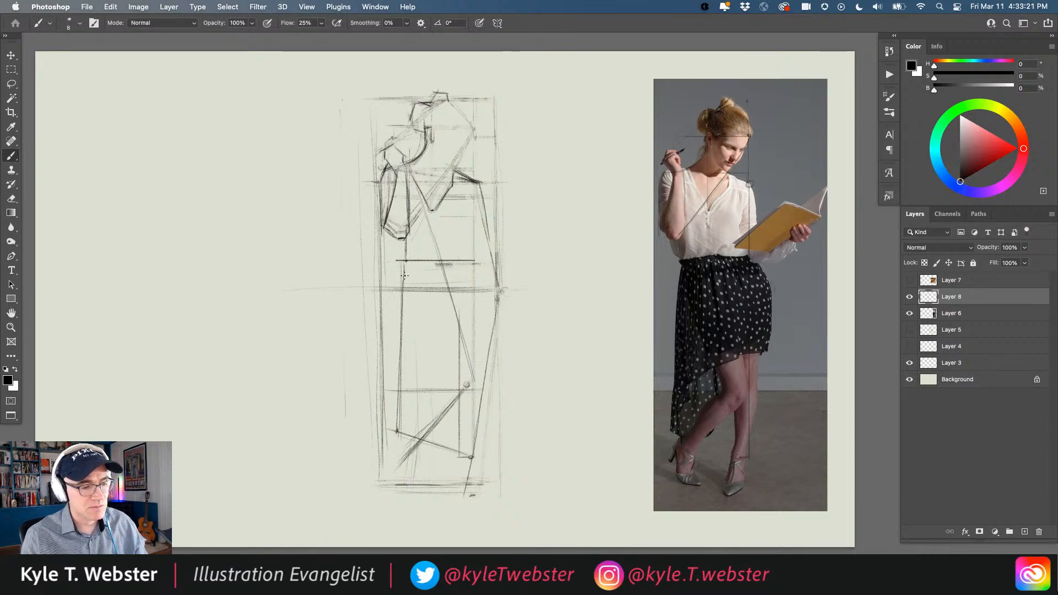
- Firm up the skirt's long near edge, angle the torso into the waistline, and mark the height of the short front hem
left_click_drag(404, 284, 395, 461)
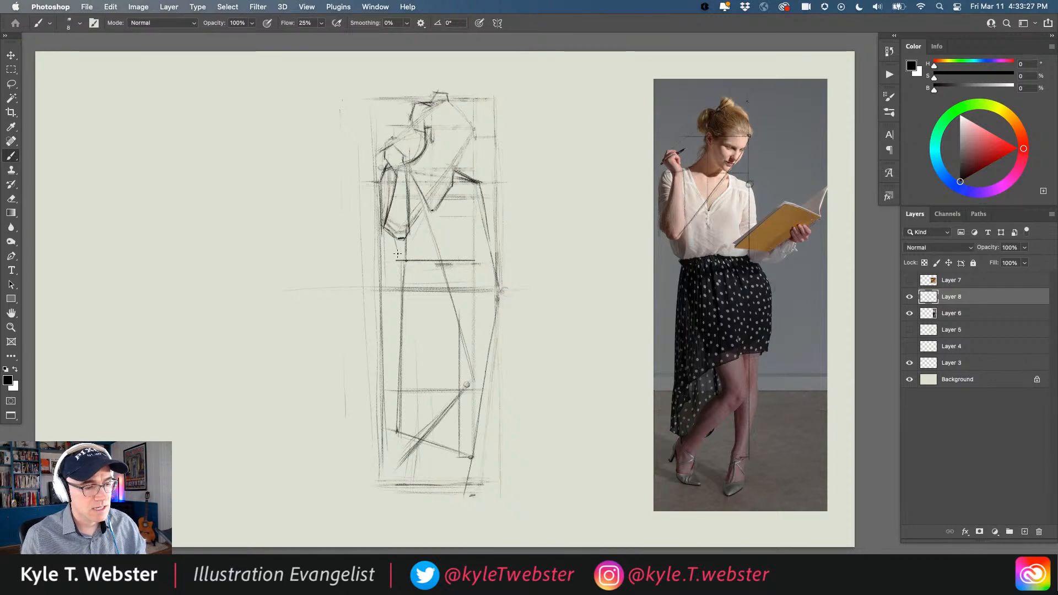
left_click_drag(397, 252, 406, 260)
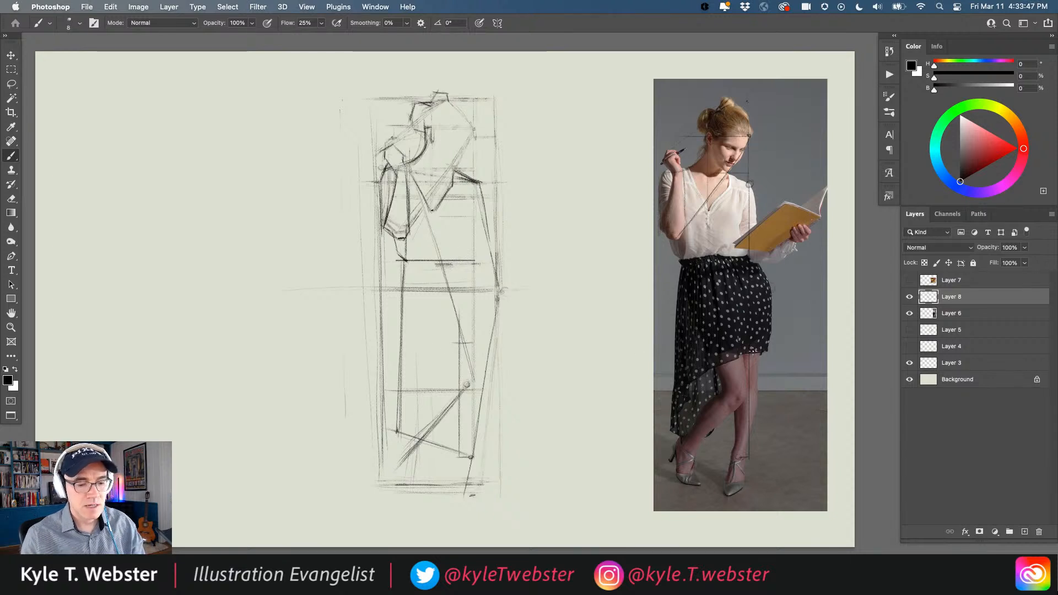
left_click_drag(473, 343, 450, 344)
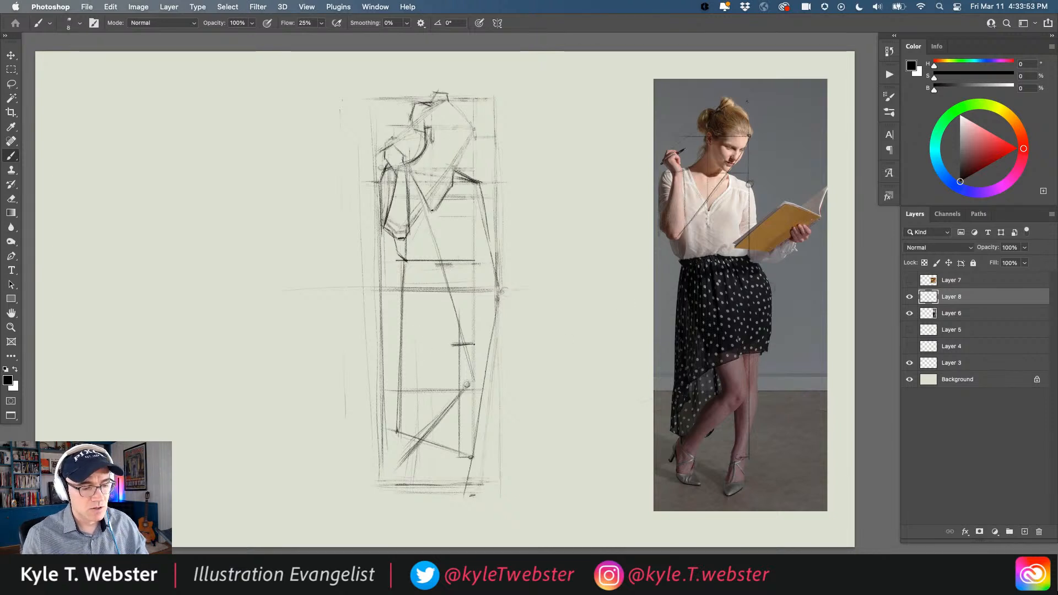
- Slant the skirt's far edge from waist out to hip and down towards the front hem, and darken the waistline
mouse_move(498, 288)
left_mouse_down()
mouse_move(487, 360)
mouse_move(487, 350)
left_mouse_up()
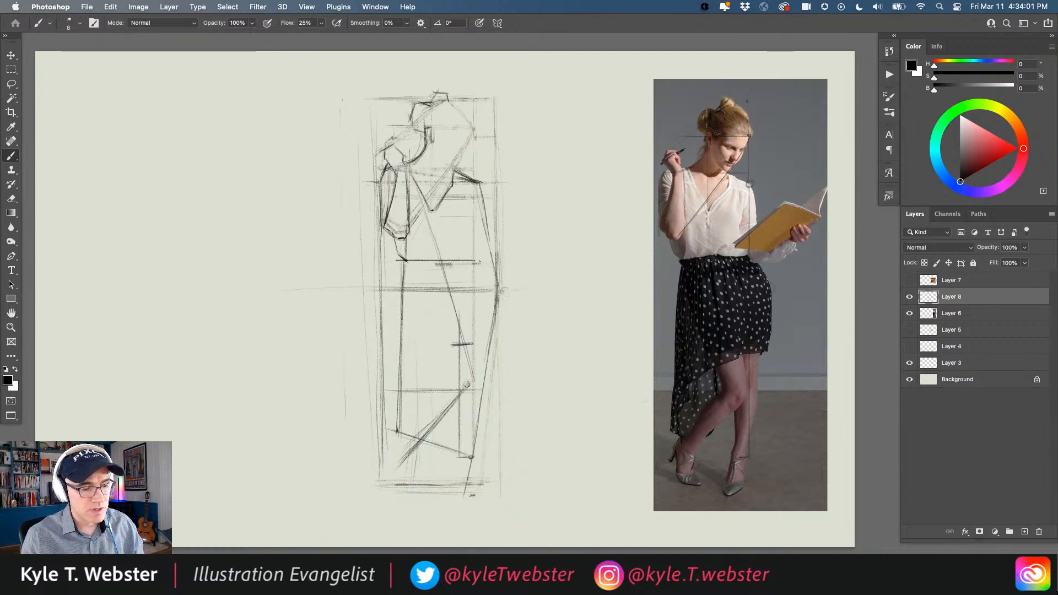
left_click_drag(479, 263, 495, 293)
mouse_move(477, 264)
left_mouse_down()
mouse_move(498, 298)
mouse_move(479, 394)
left_mouse_up()
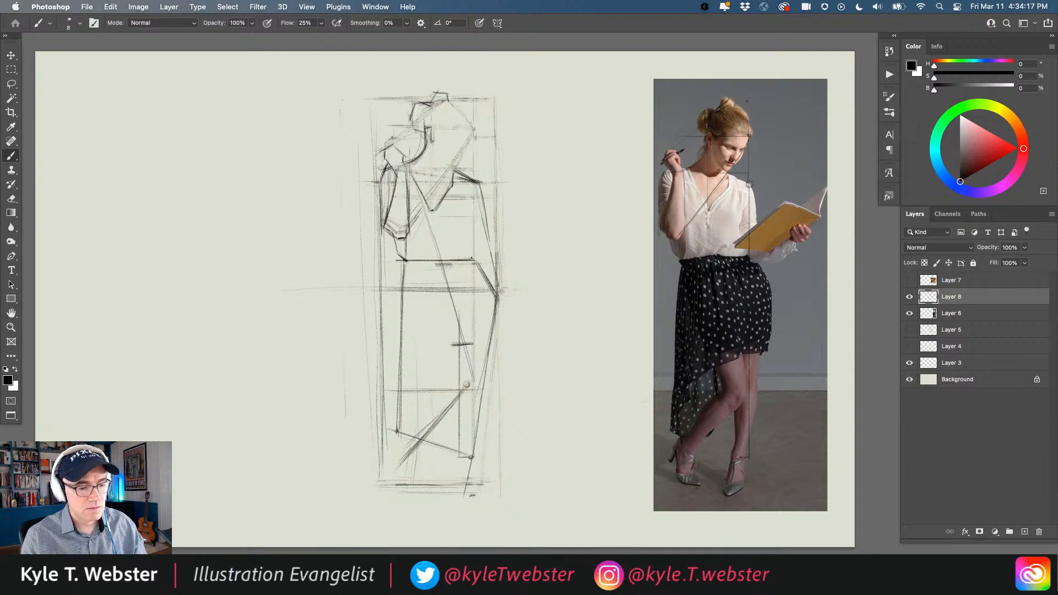
left_click_drag(407, 260, 478, 259)
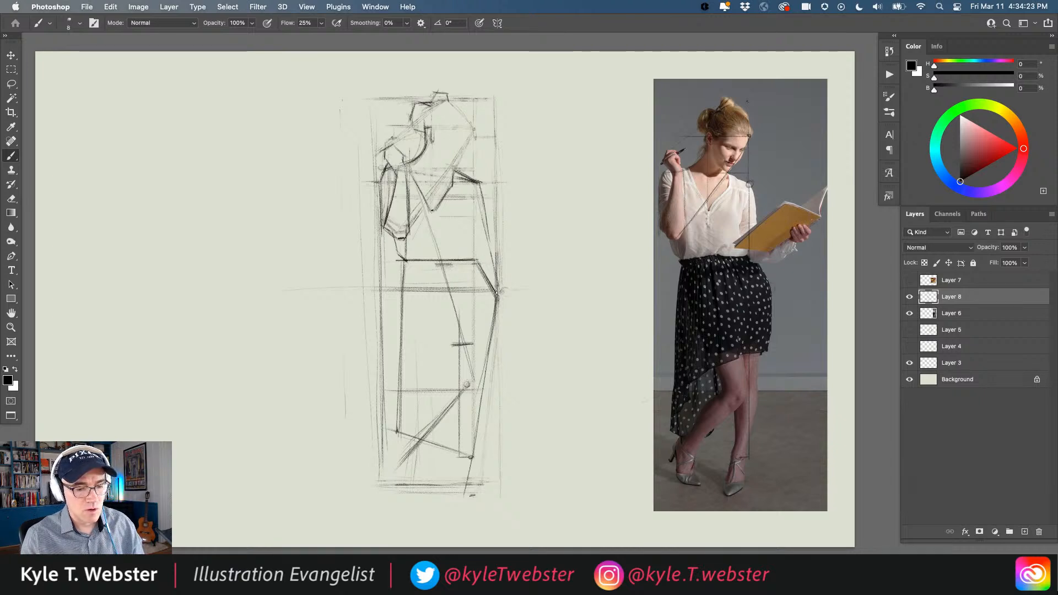
- Draw the skirt's short front hem, slant it down to the long near edge, and reinforce the knee corner below it
mouse_move(498, 293)
left_mouse_down()
mouse_move(491, 346)
mouse_move(446, 349)
mouse_move(437, 360)
left_mouse_up()
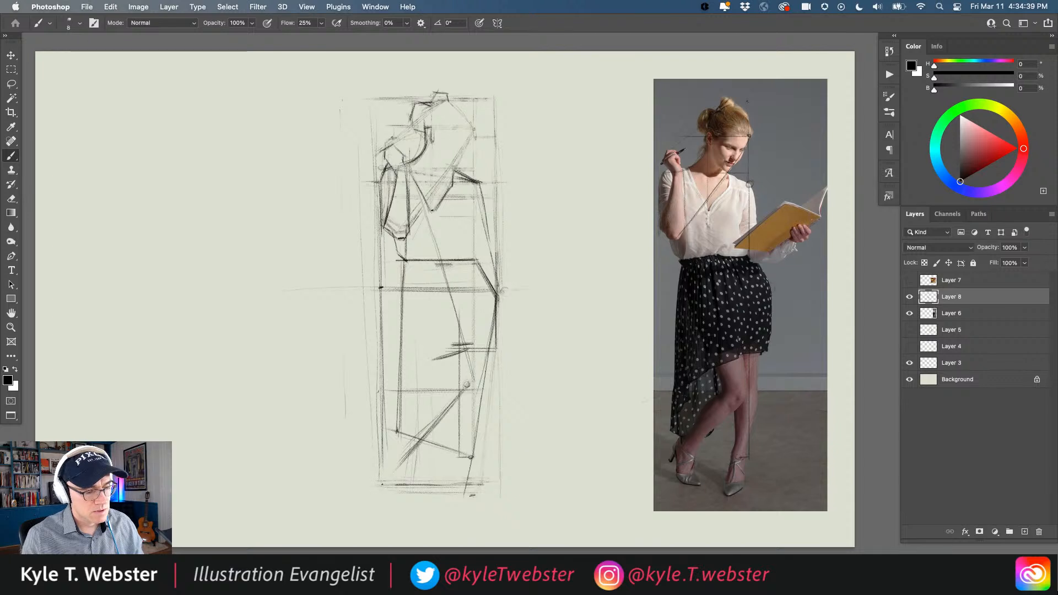
mouse_move(430, 359)
left_mouse_down()
mouse_move(379, 391)
mouse_move(458, 354)
left_mouse_up()
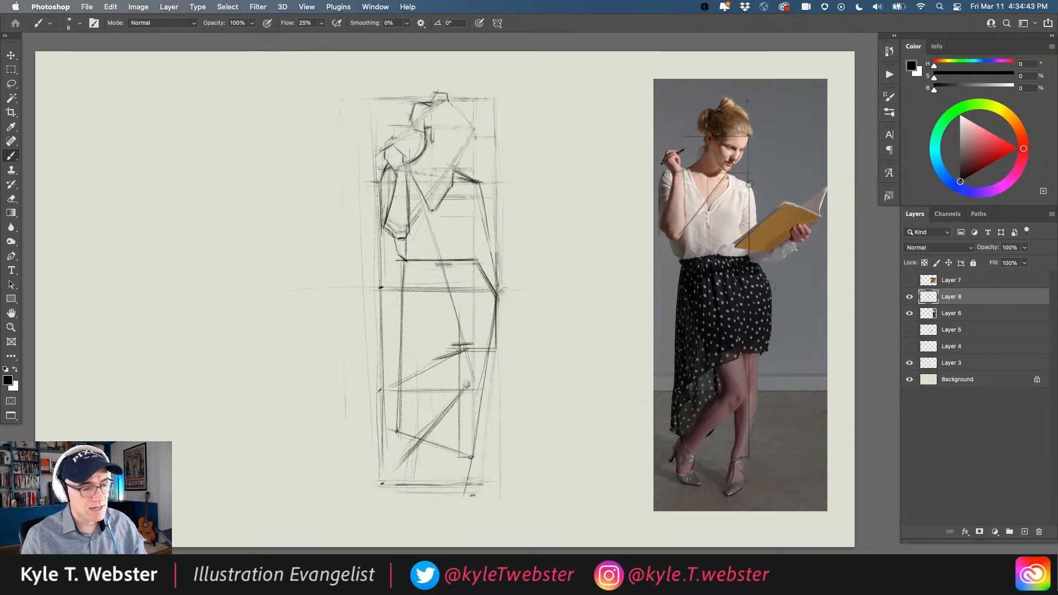
mouse_move(384, 385)
left_mouse_down()
mouse_move(463, 348)
mouse_move(392, 388)
mouse_move(397, 431)
left_mouse_up()
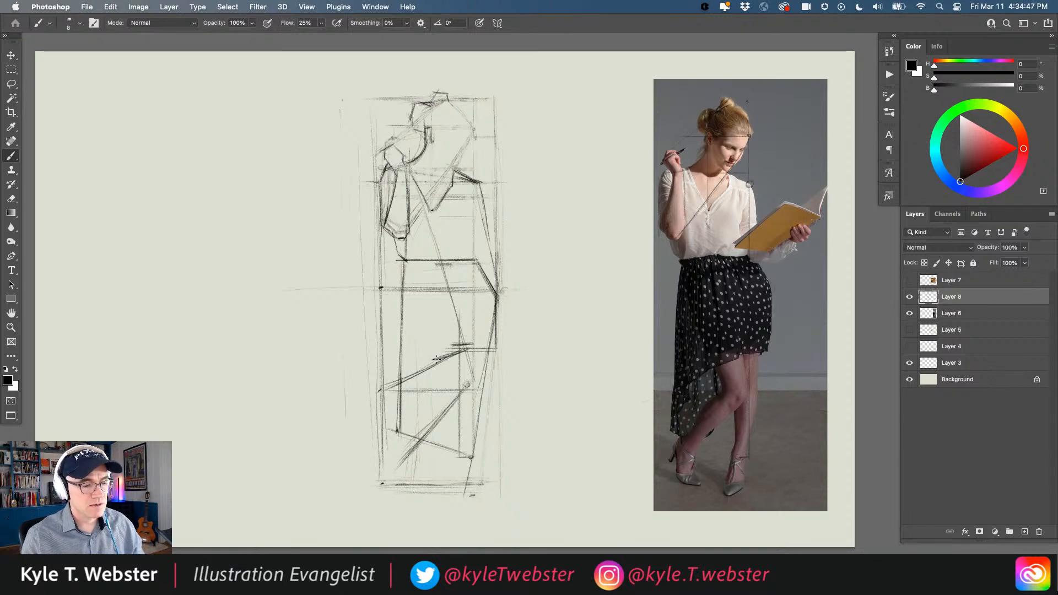
left_click_drag(437, 359, 400, 383)
left_click_drag(402, 338, 401, 382)
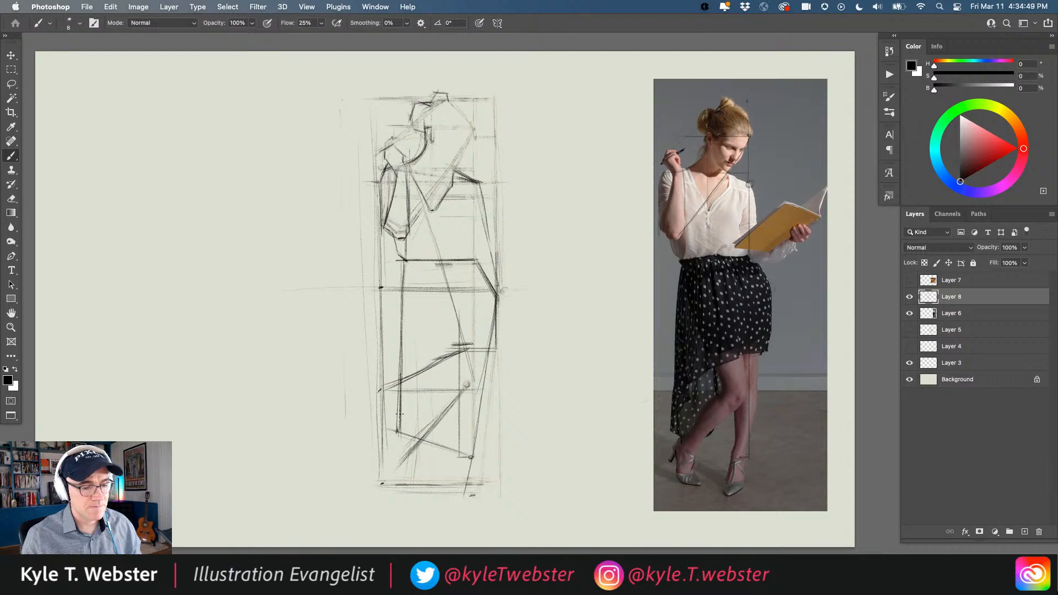
mouse_move(470, 381)
left_mouse_down()
mouse_move(448, 410)
mouse_move(472, 374)
mouse_move(467, 396)
left_mouse_up()
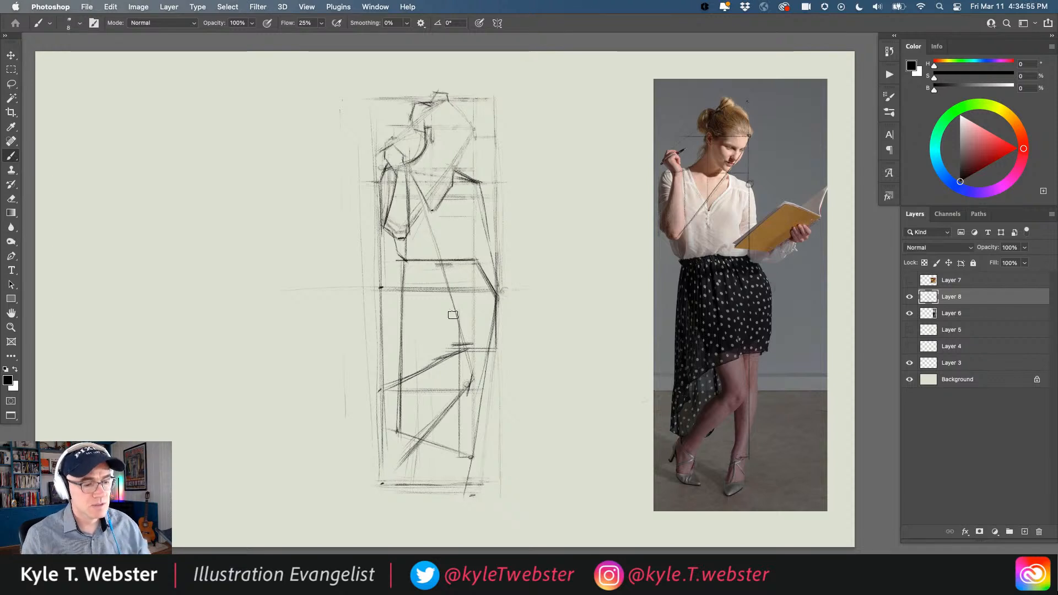
- Erase and soften the construction lines over the skirt, torso and head so the sketch becomes lighter
mouse_move(447, 344)
left_mouse_down()
mouse_move(461, 324)
mouse_move(479, 344)
mouse_move(474, 300)
mouse_move(434, 282)
mouse_move(417, 296)
mouse_move(409, 283)
mouse_move(426, 295)
mouse_move(453, 277)
mouse_move(489, 297)
left_mouse_up()
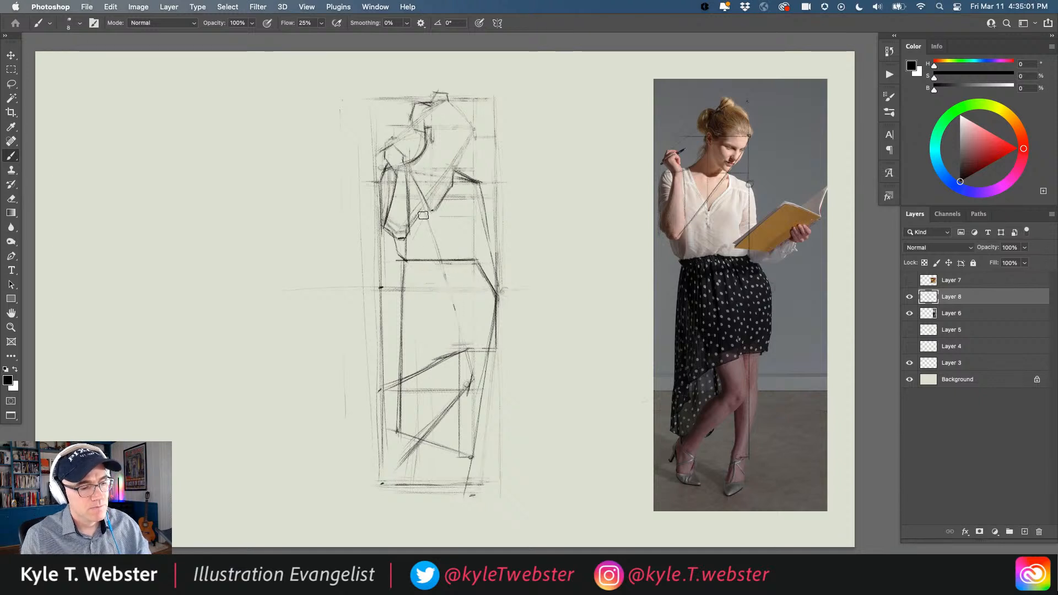
mouse_move(410, 184)
left_mouse_down()
mouse_move(404, 159)
mouse_move(392, 219)
mouse_move(427, 119)
left_mouse_up()
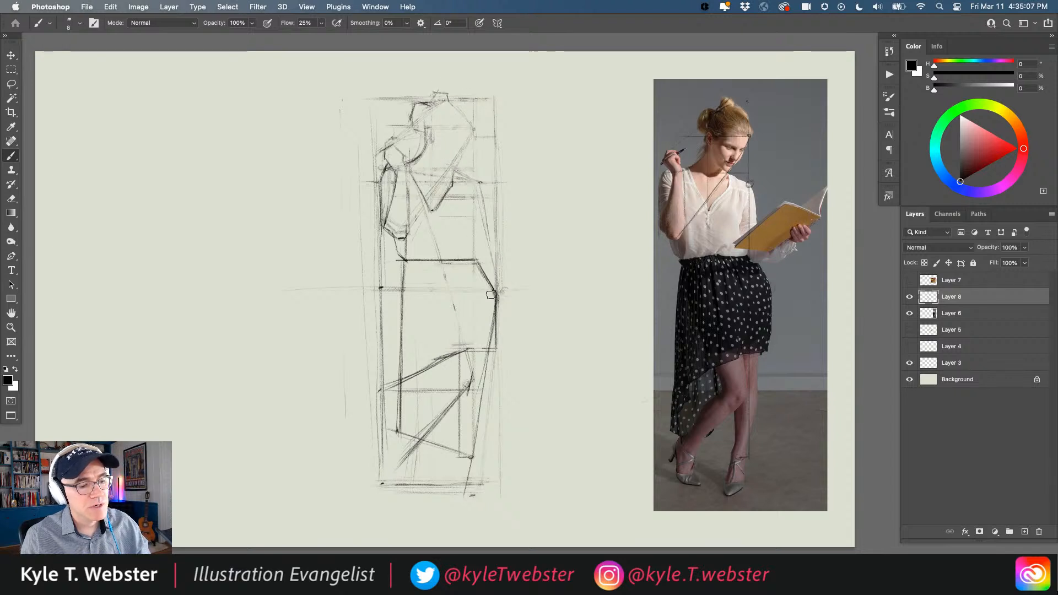
mouse_move(473, 259)
left_mouse_down()
mouse_move(483, 278)
mouse_move(405, 260)
mouse_move(405, 234)
left_mouse_up()
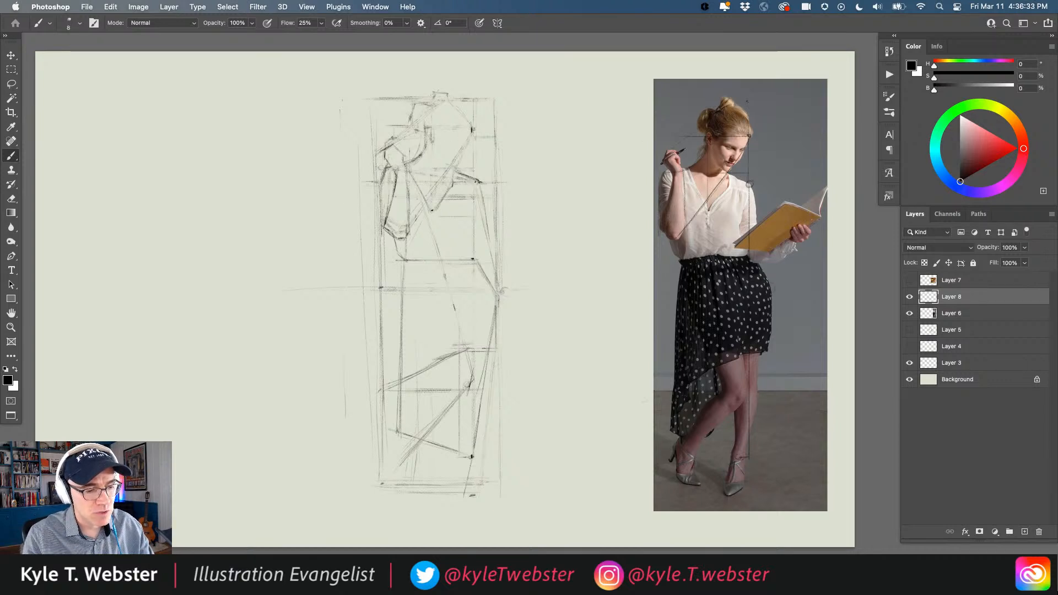
- Extend a level line from the far shoulder in both sketch and photo, and mark the open book's upper outer corner on it
left_click_drag(475, 181, 478, 184)
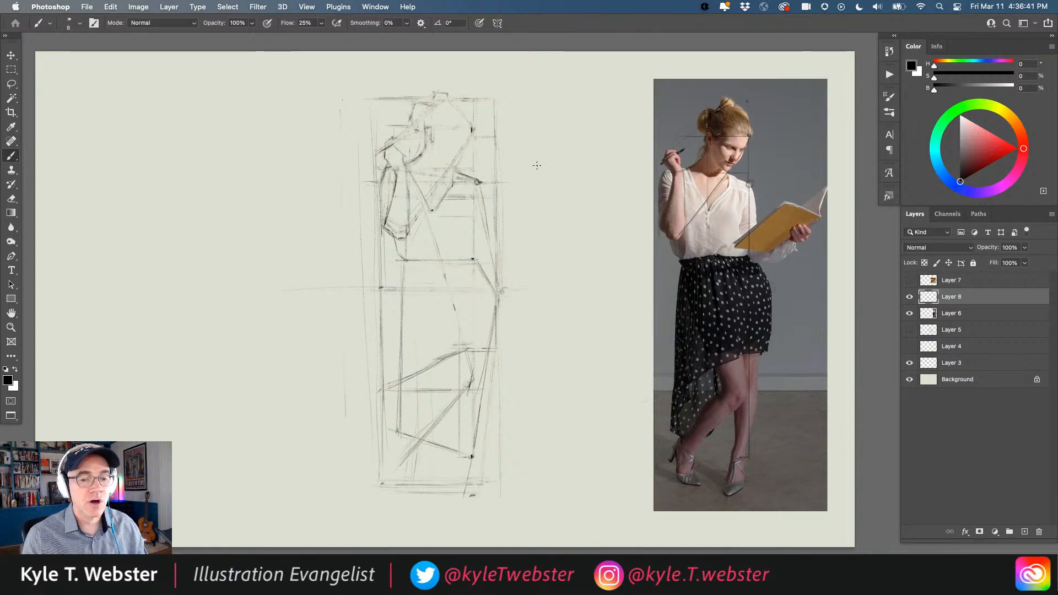
left_click_drag(487, 182, 566, 184)
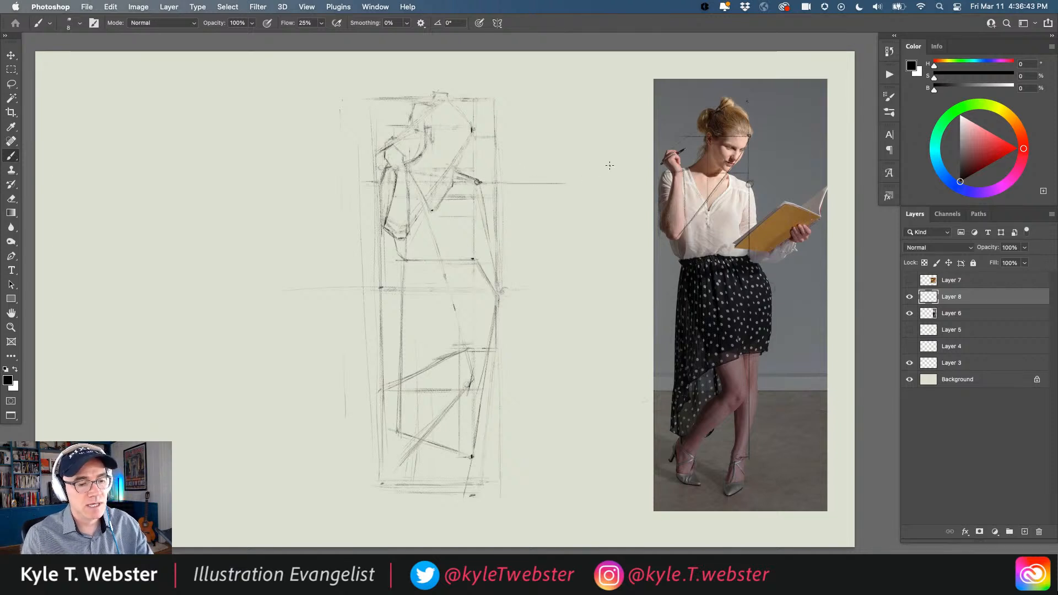
left_click_drag(752, 184, 811, 185)
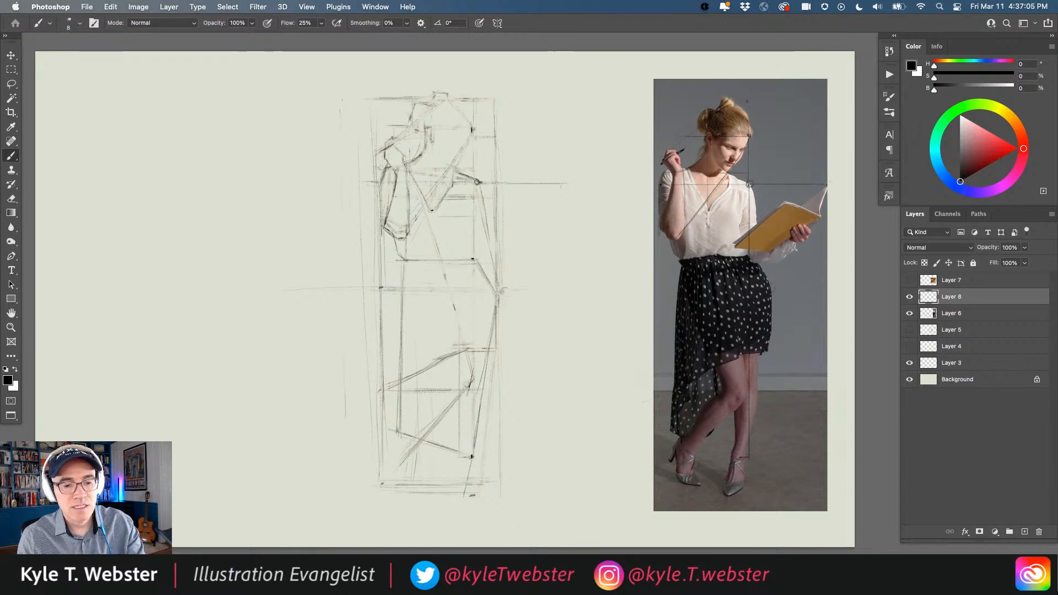
left_click_drag(468, 185, 381, 184)
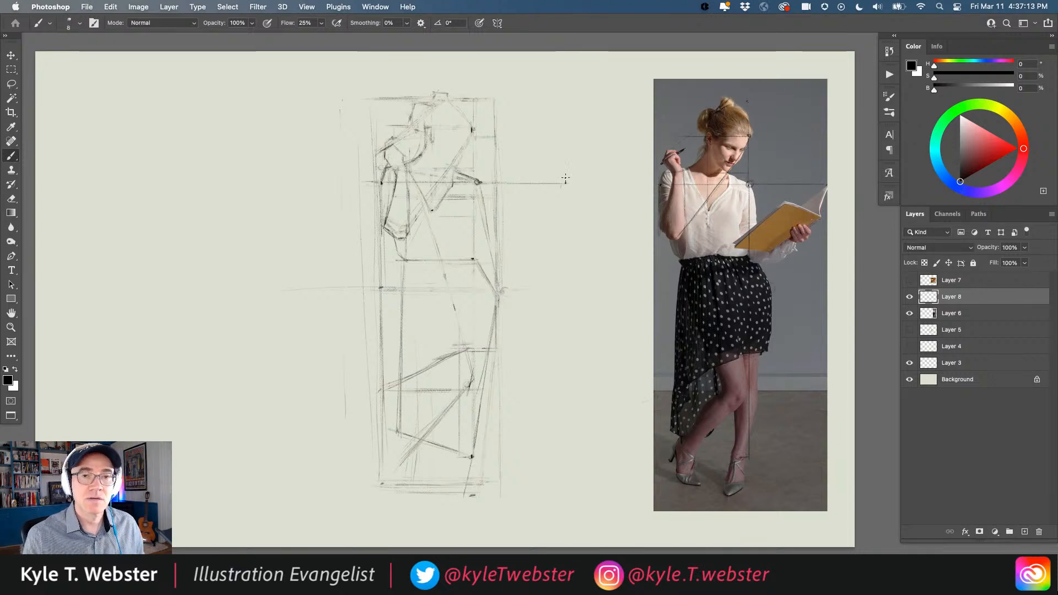
left_click(565, 182)
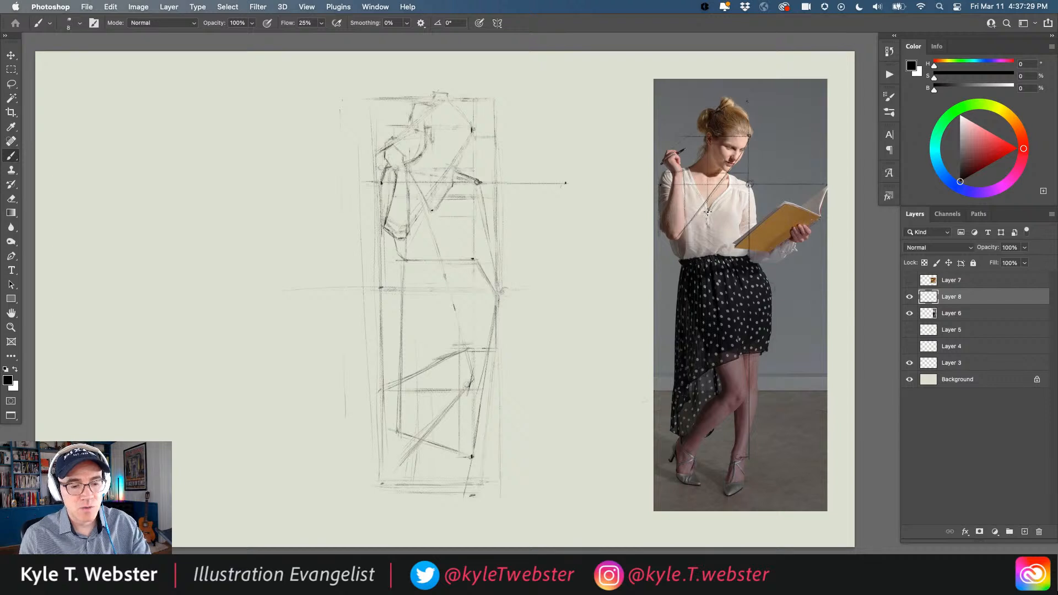
- Run a level line from the neckline's lowest point in photo and sketch, and slant the book's outer edge down to it
left_click_drag(708, 212, 822, 212)
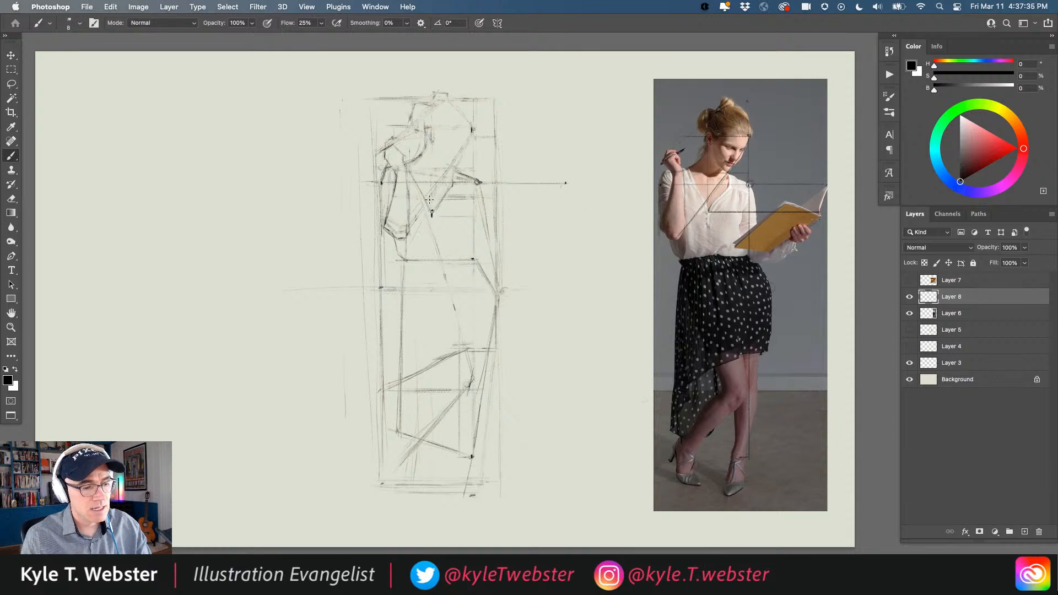
left_click_drag(431, 214, 570, 214)
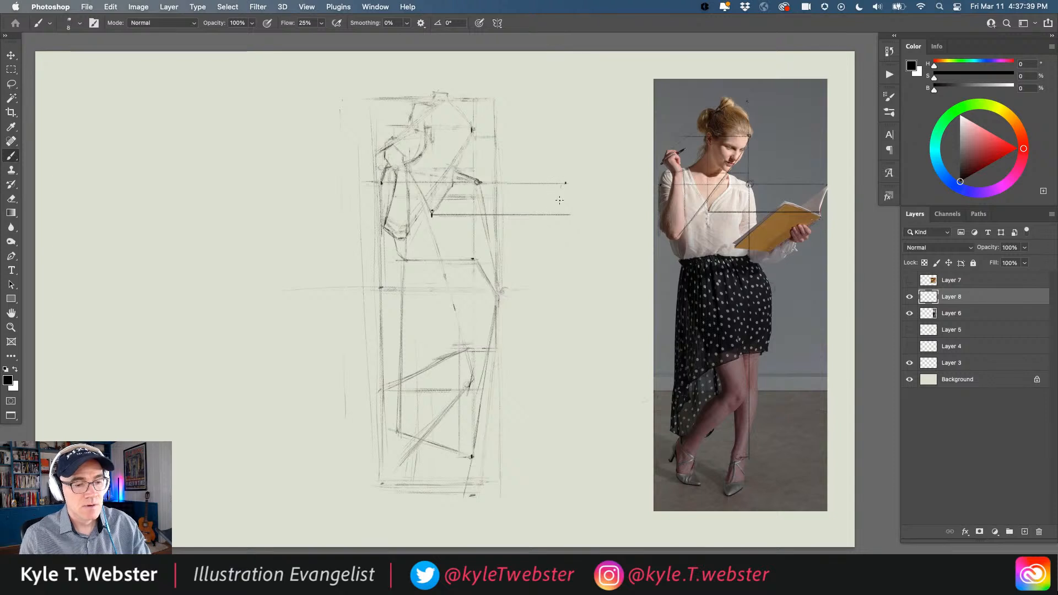
left_click_drag(566, 183, 554, 215)
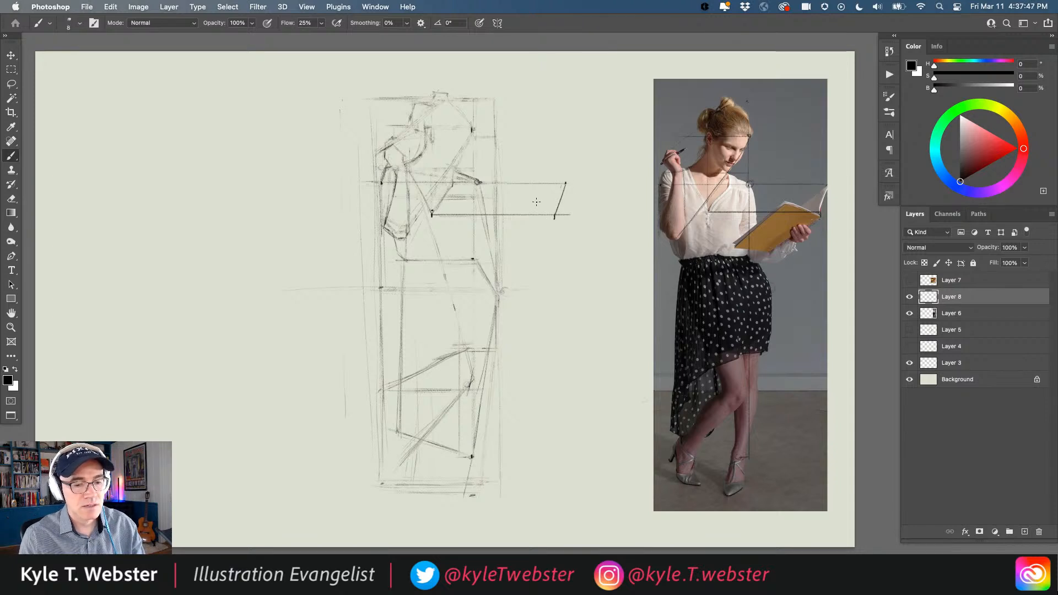
- Draw and darken a slanted line from the far shoulder down to the book's lower outer corner
mouse_move(513, 202)
left_mouse_down()
mouse_move(552, 218)
mouse_move(542, 215)
left_mouse_up()
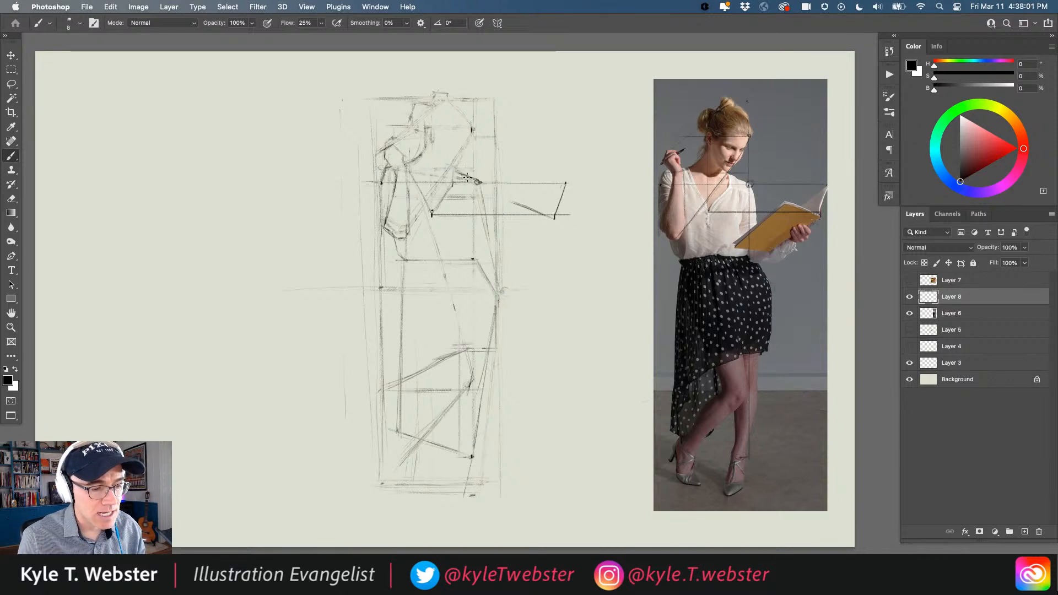
left_click_drag(501, 194, 553, 217)
mouse_move(496, 192)
left_mouse_down()
mouse_move(551, 216)
mouse_move(450, 168)
mouse_move(546, 214)
left_mouse_up()
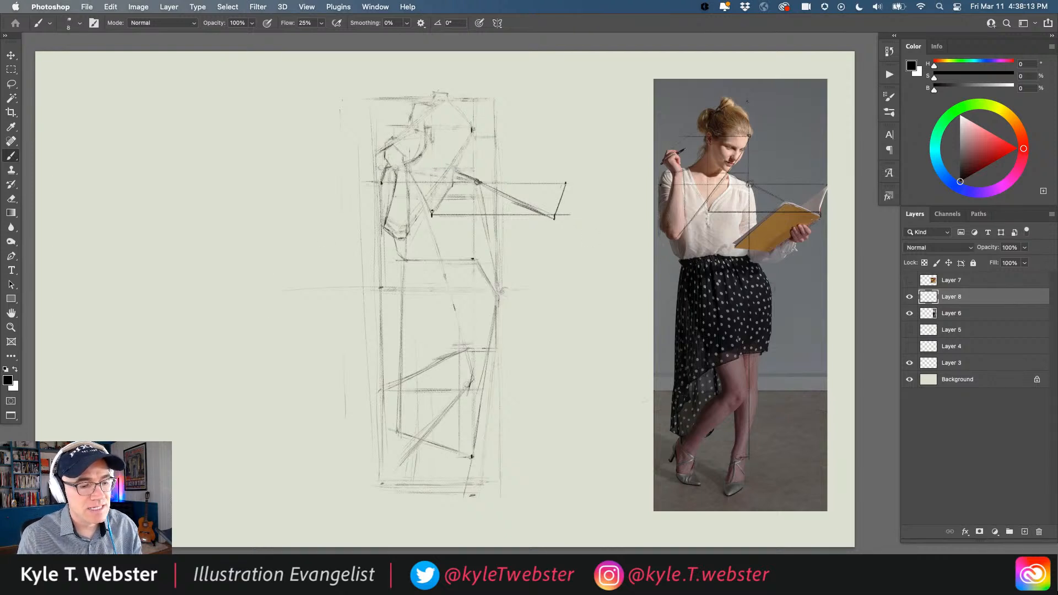
left_click_drag(553, 216, 464, 176)
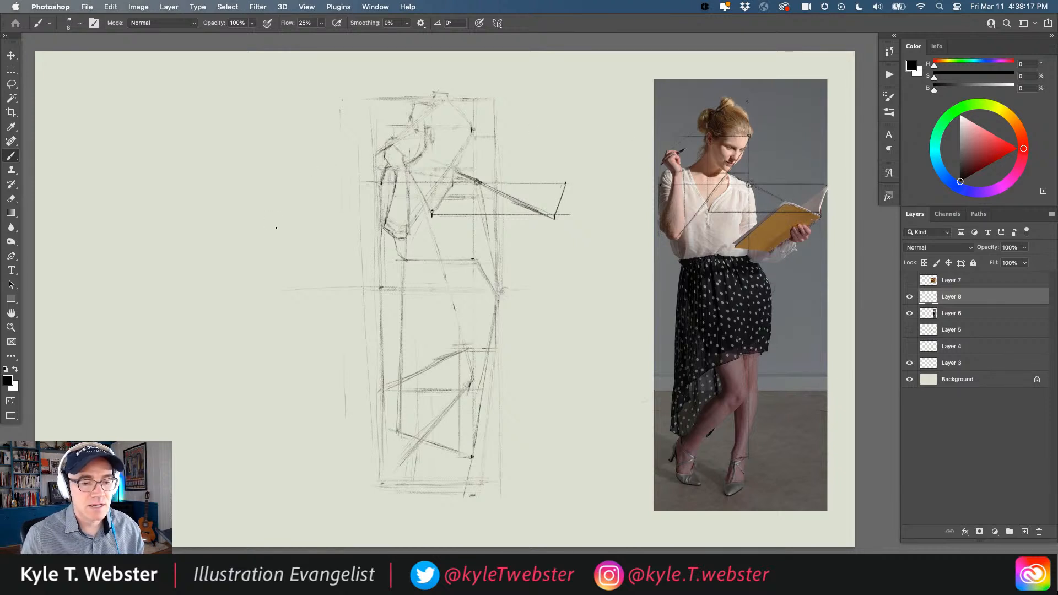
- Outline the triangular gap between upper arm and book in photo and sketch, and close the book's raised page as a smaller triangle
mouse_move(782, 202)
left_mouse_down()
mouse_move(758, 222)
mouse_move(751, 186)
mouse_move(783, 202)
left_mouse_up()
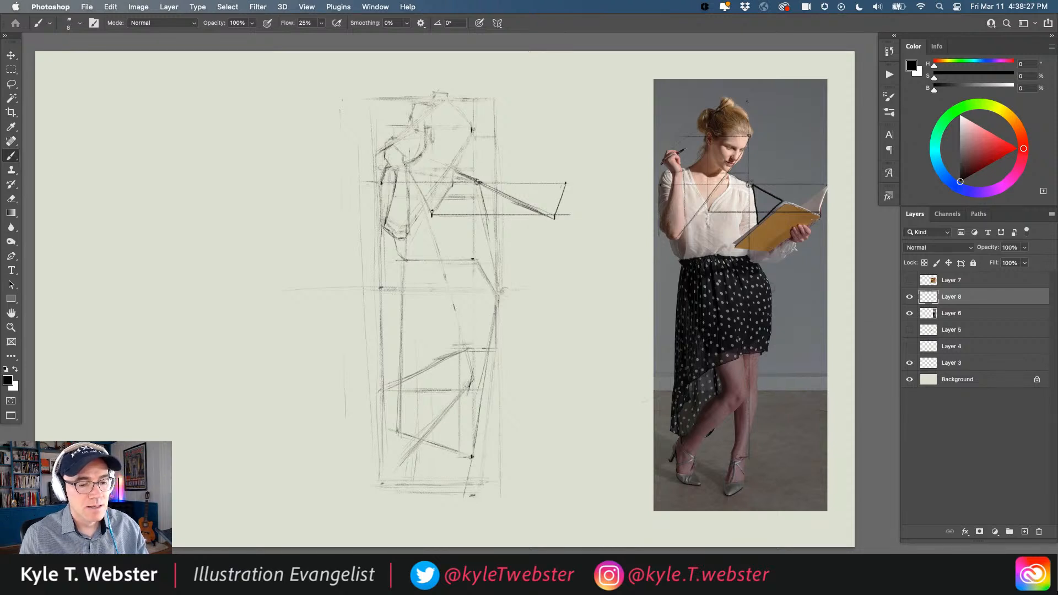
left_click_drag(477, 181, 486, 221)
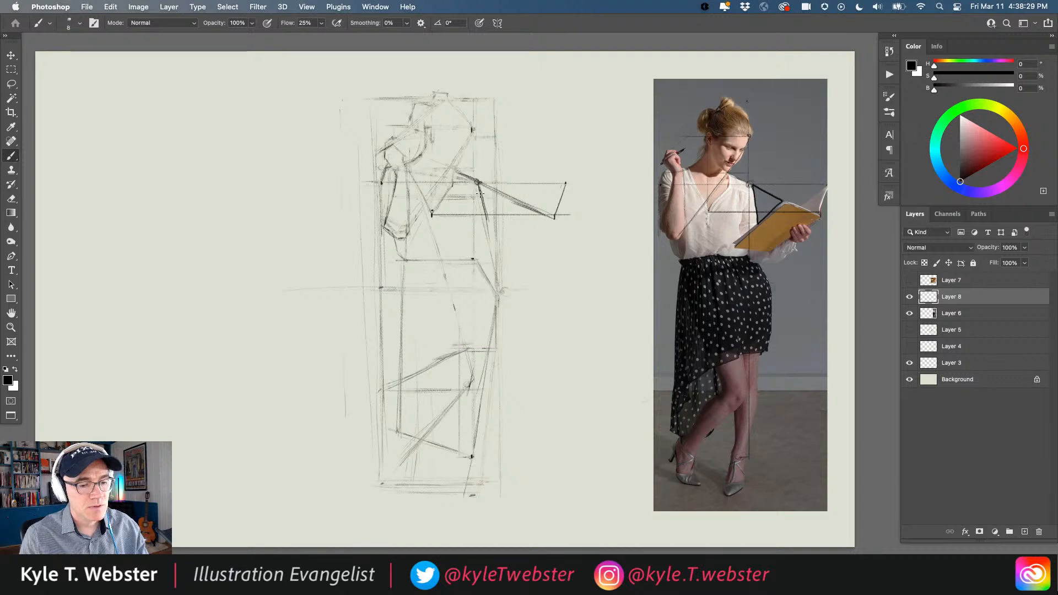
mouse_move(477, 185)
left_mouse_down()
mouse_move(487, 223)
mouse_move(508, 199)
left_mouse_up()
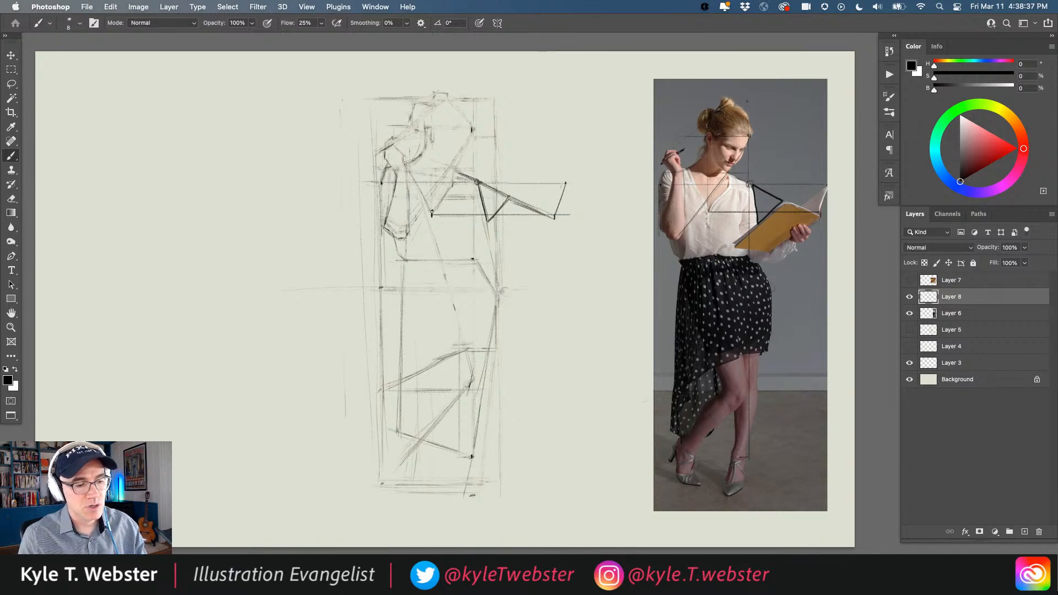
left_click_drag(508, 196, 554, 219)
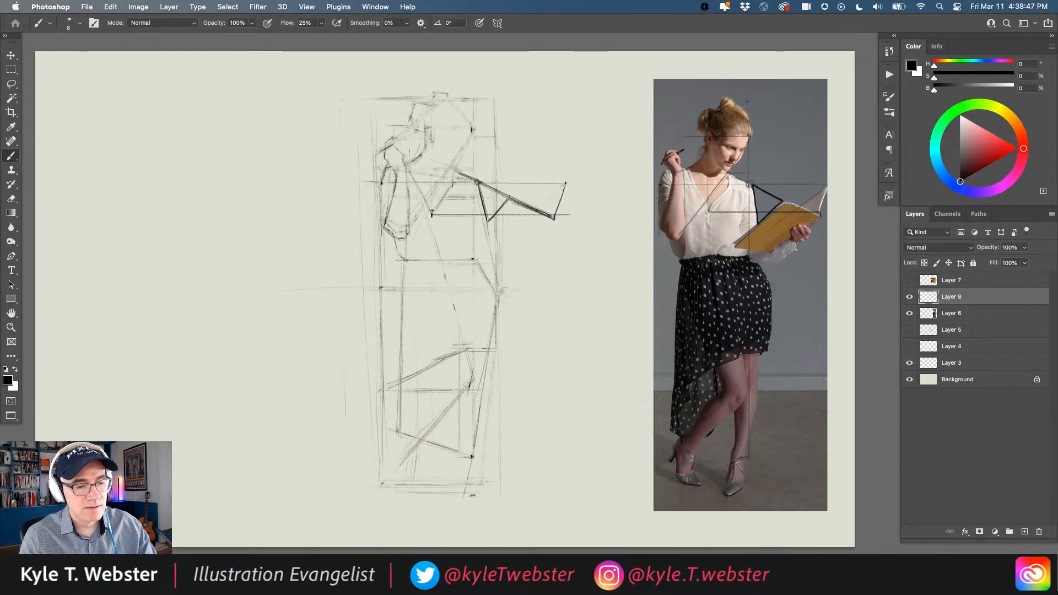
mouse_move(565, 184)
left_mouse_down()
mouse_move(555, 216)
mouse_move(534, 210)
left_mouse_up()
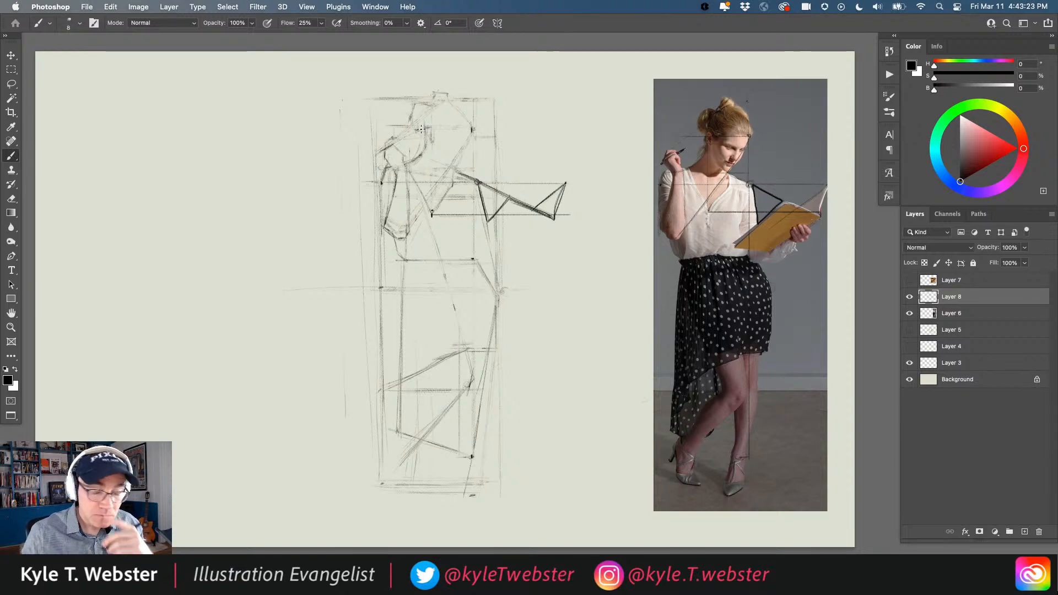
- Lasso the negative space beside the woman's face in the reference photo, following her profile between chin and forehead
key("l")
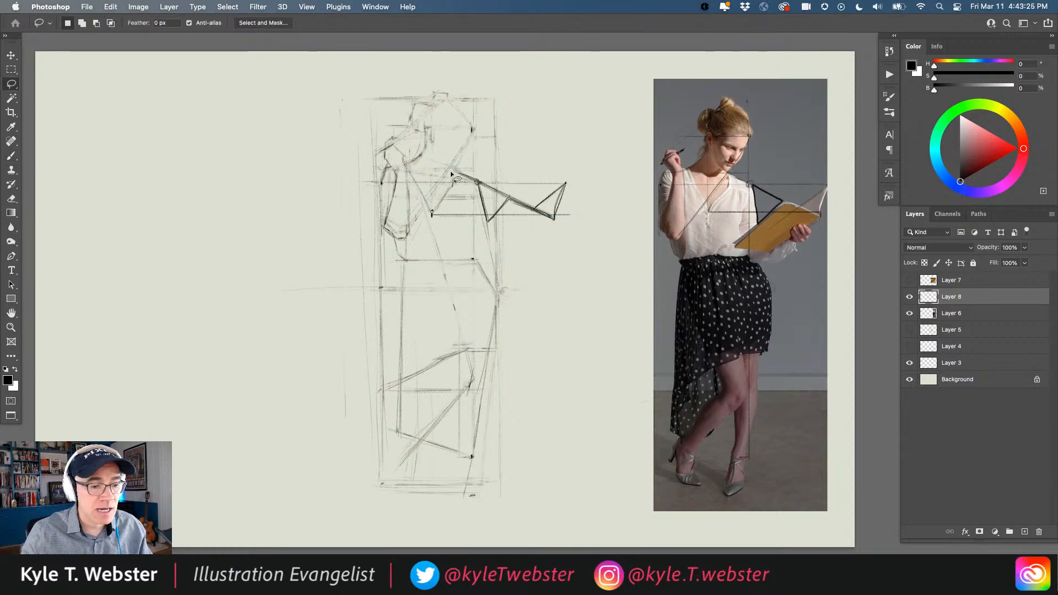
left_click(739, 152, "super")
left_click(728, 158, "super")
left_click_drag(728, 157, 619, 200)
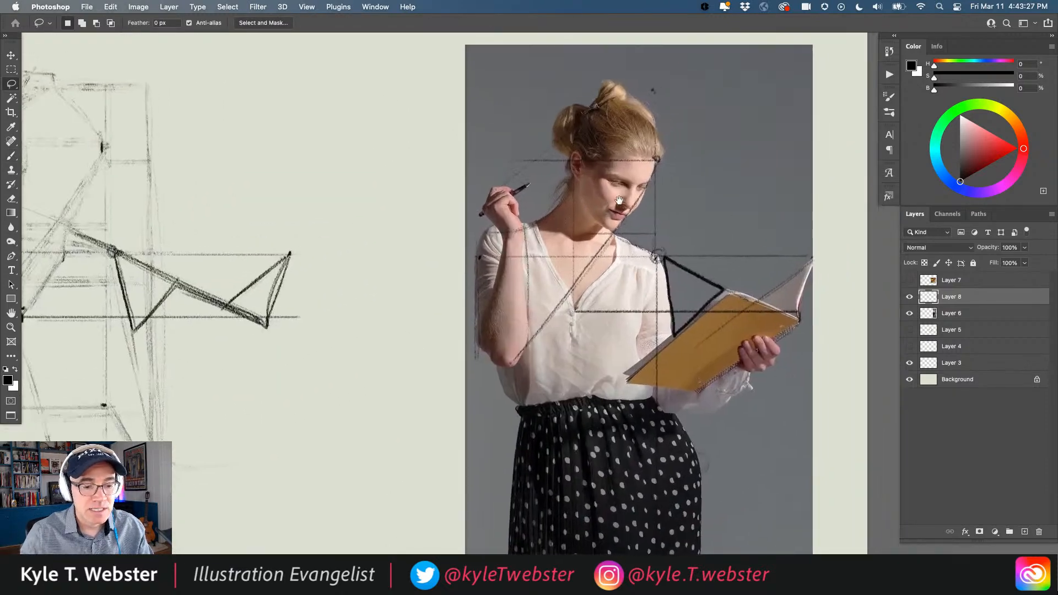
left_click(632, 185, "super")
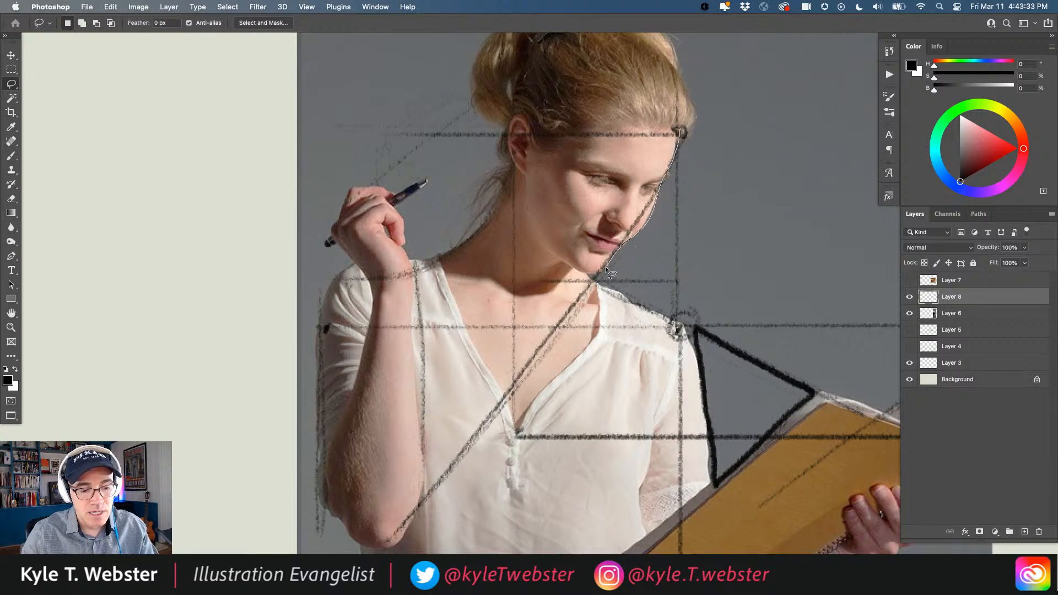
mouse_move(594, 273)
left_mouse_down()
mouse_move(601, 282)
mouse_move(745, 251)
mouse_move(688, 128)
left_mouse_up()
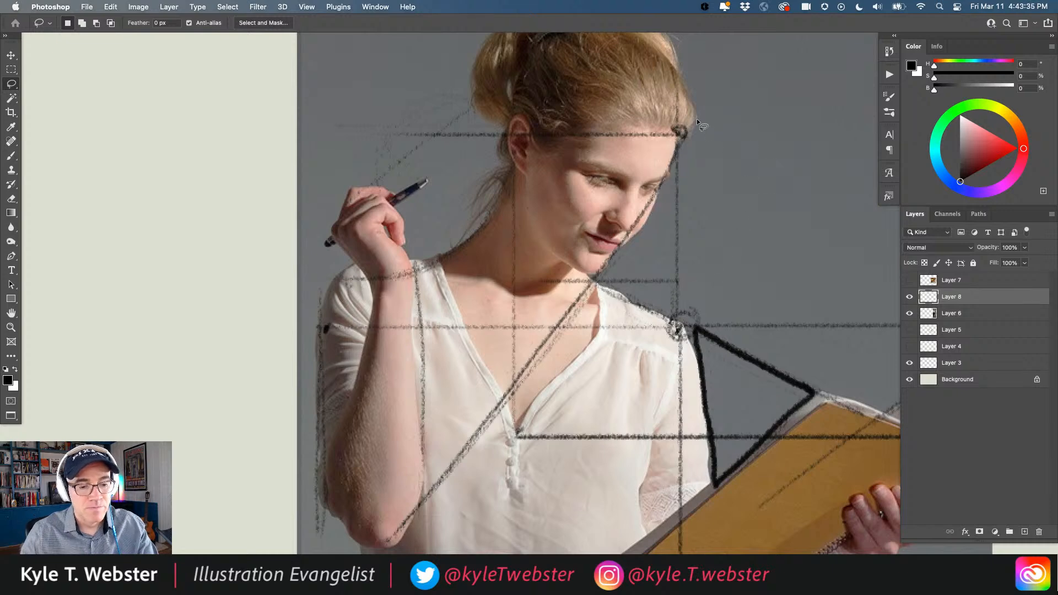
left_click(487, 317, "alt")
left_click(487, 317, "alt")
left_click_drag(487, 317, 580, 269)
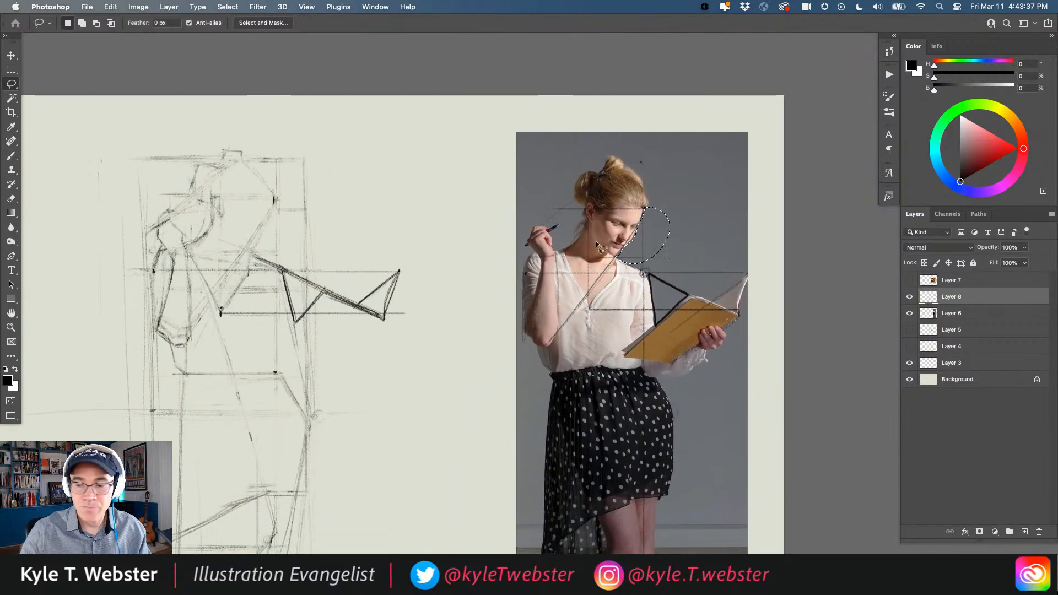
- Move the face-profile selection onto the blank canvas beside the sketch, fill it with black, and deselect
key("m")
left_click_drag(642, 242, 424, 212)
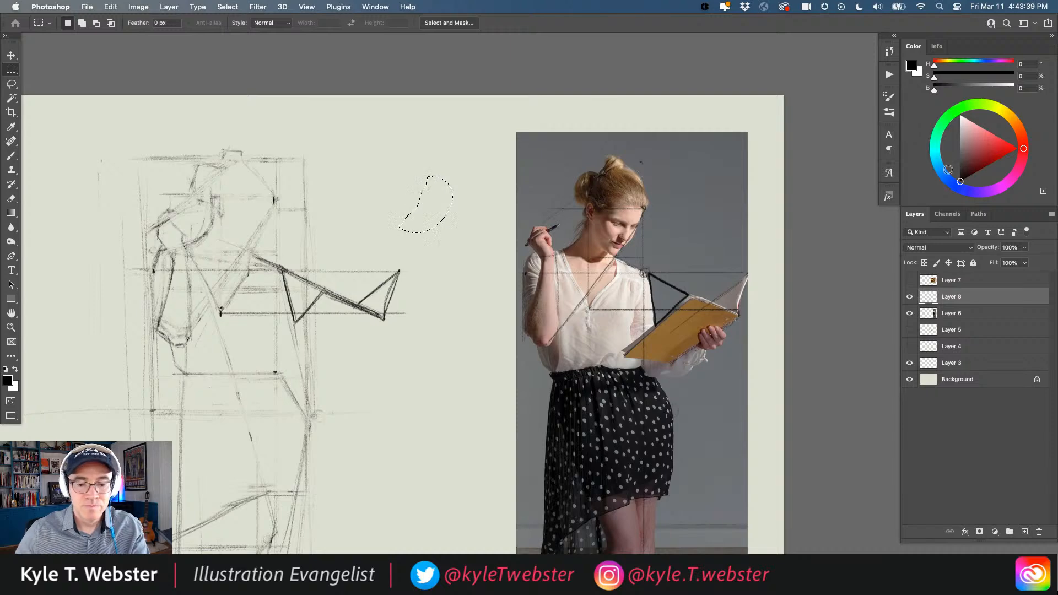
key("alt+BackSpace")
key("super+d")
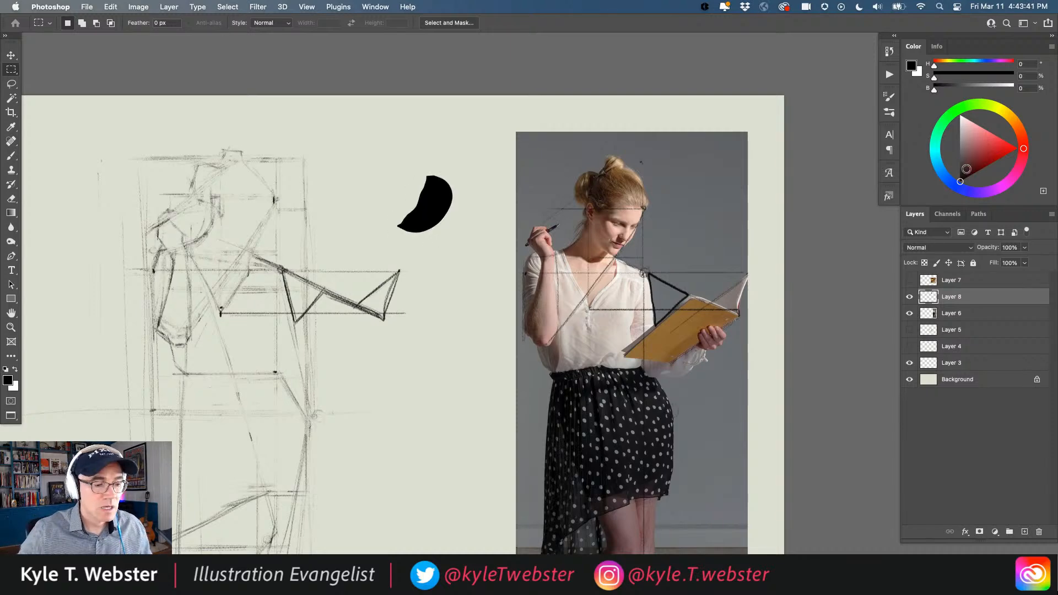
- Join the two ends of the black shape's concave edge with a straight brush line and label the ends A and B
left_click_drag(301, 391, 382, 383)
left_click(473, 196, "super")
left_click(472, 197, "super")
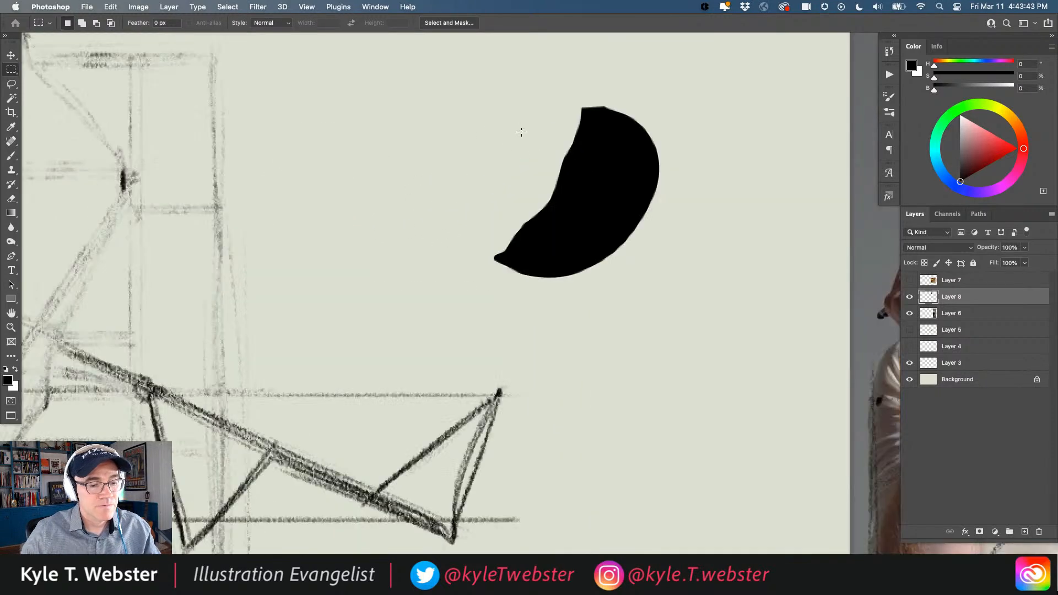
key("b")
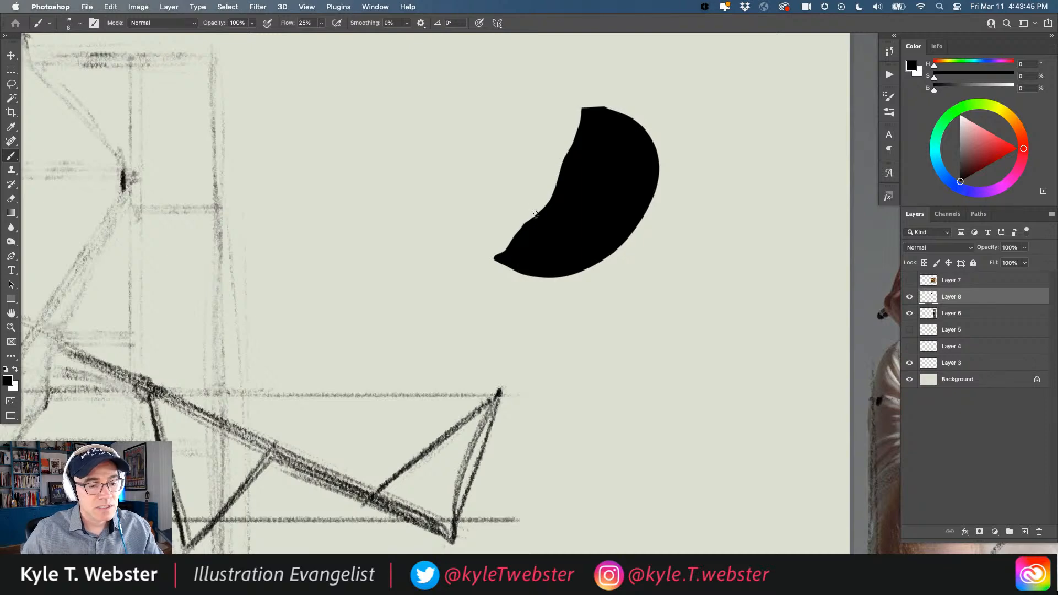
left_click(407, 343, "alt")
left_click(405, 342, "alt")
left_click_drag(388, 346, 459, 292)
left_click_drag(329, 323, 330, 352)
left_click(345, 287, "super")
left_click(586, 252, "super")
left_click_drag(518, 265, 435, 304)
left_click_drag(571, 118, 486, 270)
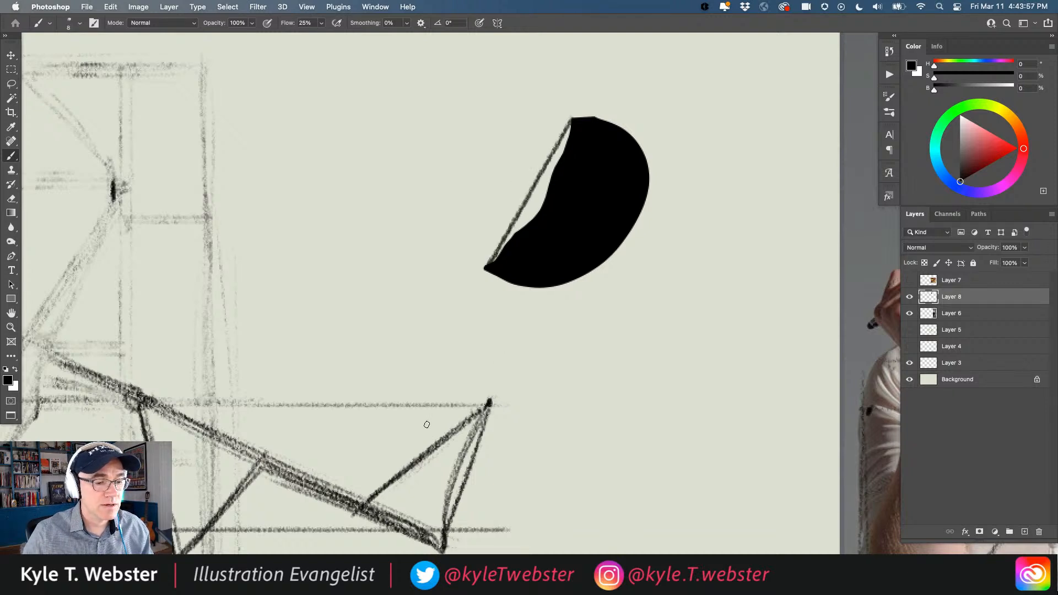
mouse_move(559, 113)
left_mouse_down()
mouse_move(567, 96)
mouse_move(575, 113)
left_mouse_up()
left_click_drag(562, 106, 572, 107)
mouse_move(462, 258)
left_mouse_down()
mouse_move(463, 277)
mouse_move(473, 268)
mouse_move(461, 277)
left_mouse_up()
- Drop a vertical from the book's top inner corner in the photo and run a level line from its foot toward the torso
left_click(413, 346, "alt")
left_click_drag(301, 425, 415, 342)
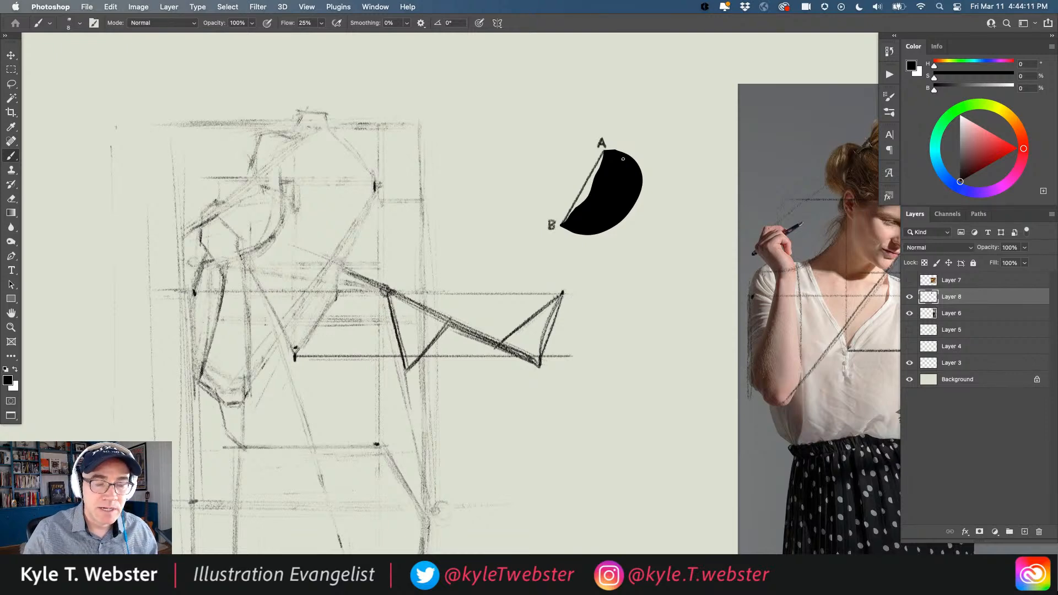
left_click(305, 407, "alt")
mouse_move(267, 444)
left_mouse_down()
mouse_move(329, 293)
mouse_move(303, 266)
left_mouse_up()
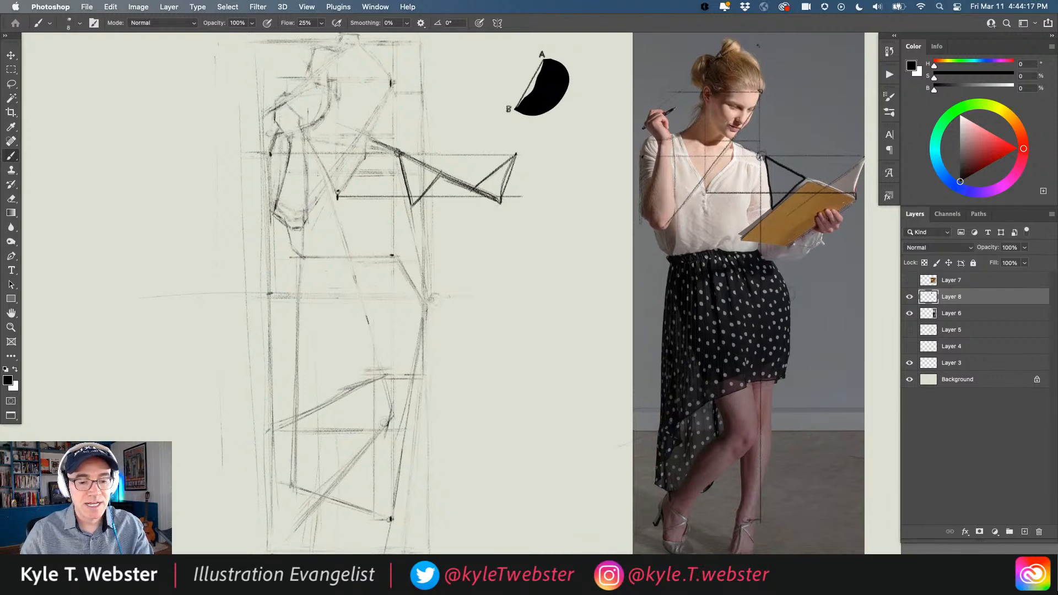
scroll(448, 265, "right", 5)
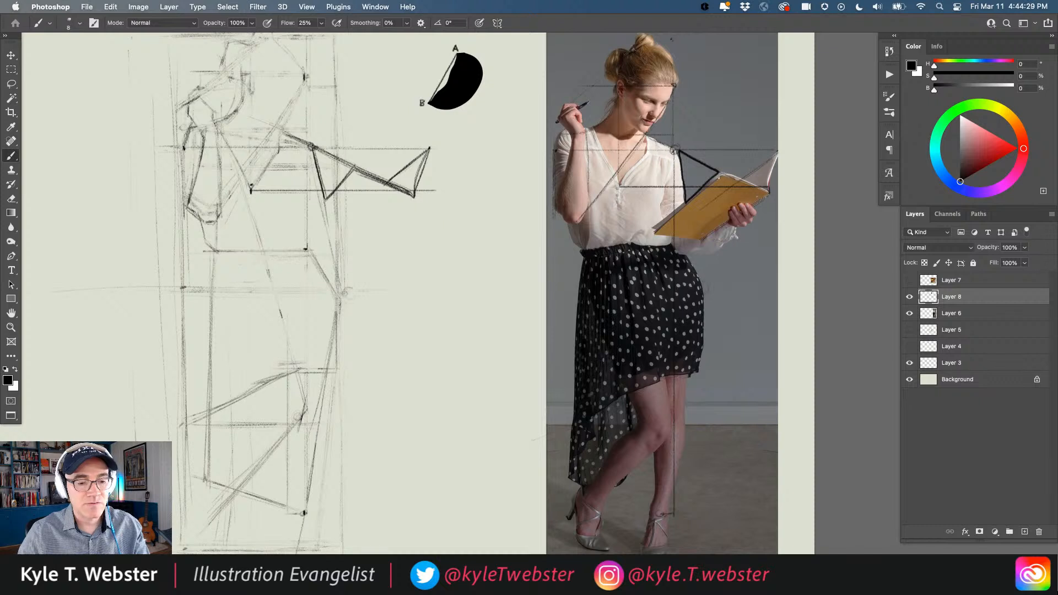
left_click_drag(718, 178, 714, 239)
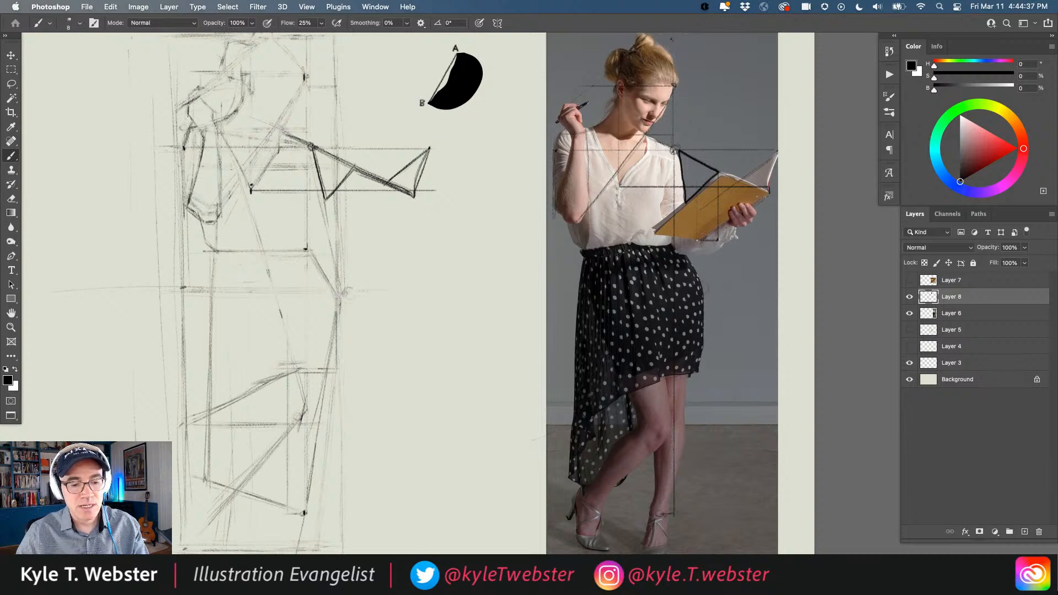
left_click_drag(697, 241, 673, 238)
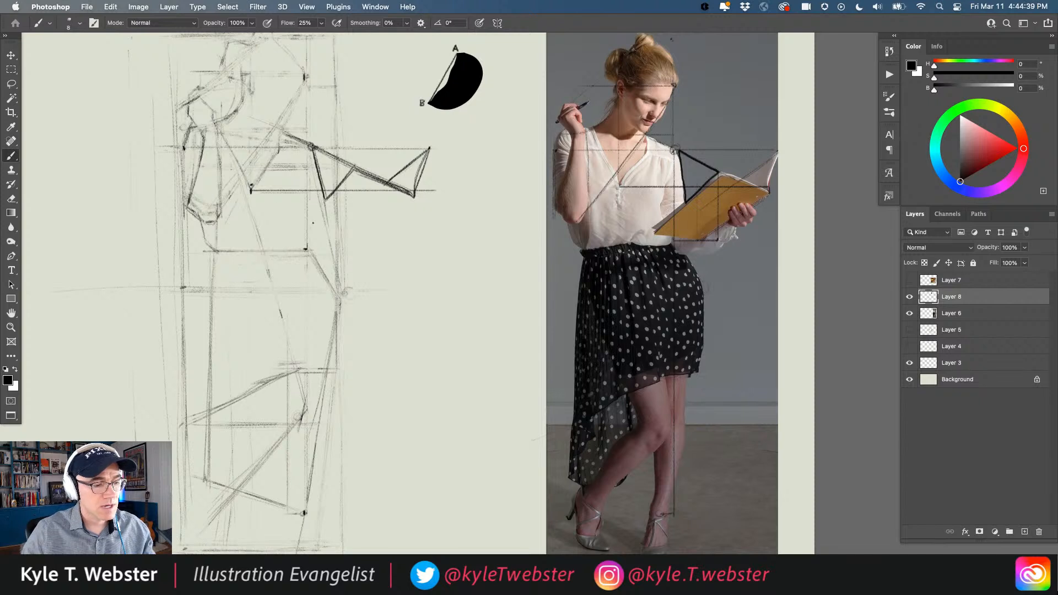
- Mark the book's bottom height just above the sketched waist, extend it as a level line, and cross it with a vertical from the book's top inner corner
left_click_drag(309, 250, 312, 235)
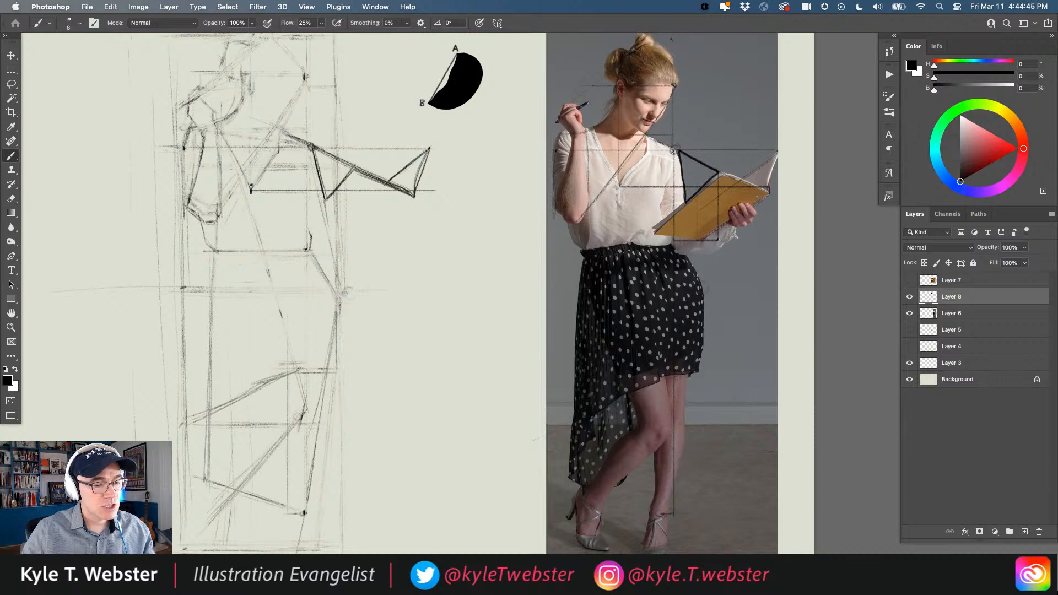
mouse_move(305, 249)
left_mouse_down()
mouse_move(302, 234)
mouse_move(356, 239)
left_mouse_up()
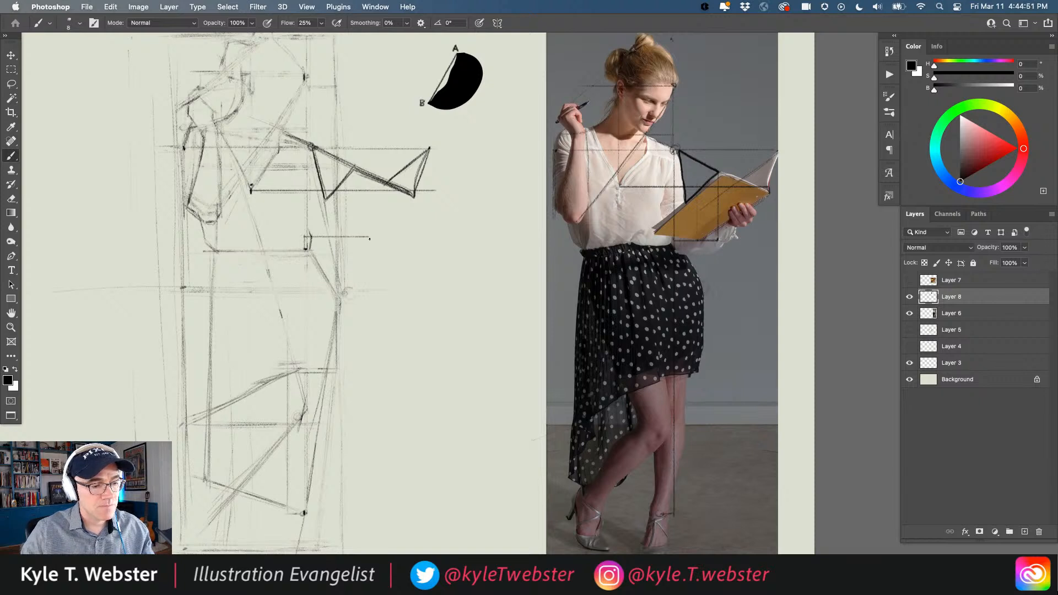
left_click_drag(355, 166, 353, 253)
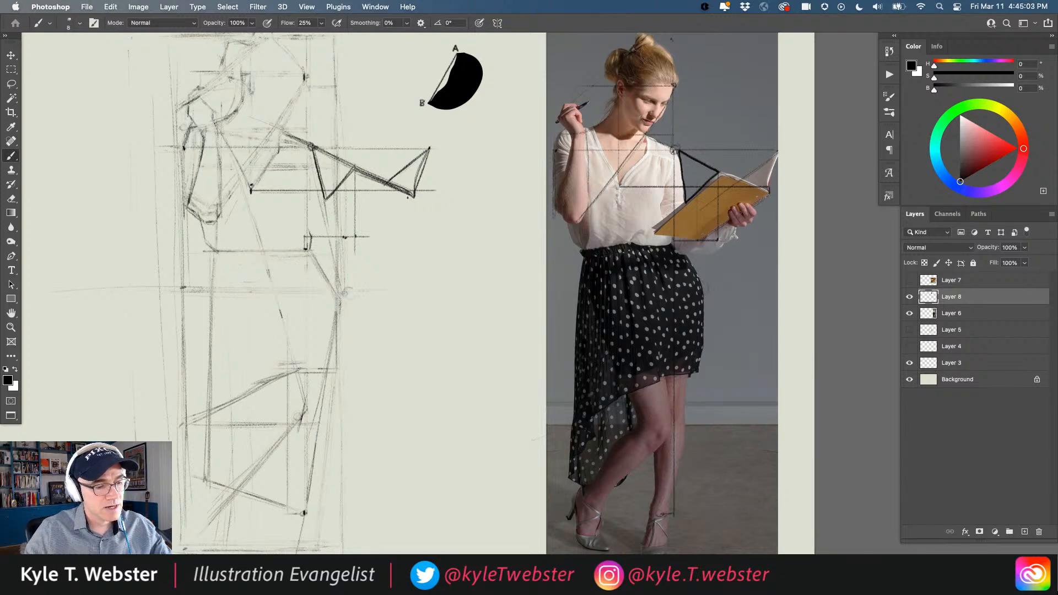
- Draw and darken the book's lower edge slanting from the outer corner down to the level guide, and clean up the excess marks
left_click_drag(409, 197, 347, 239)
left_click_drag(410, 198, 346, 238)
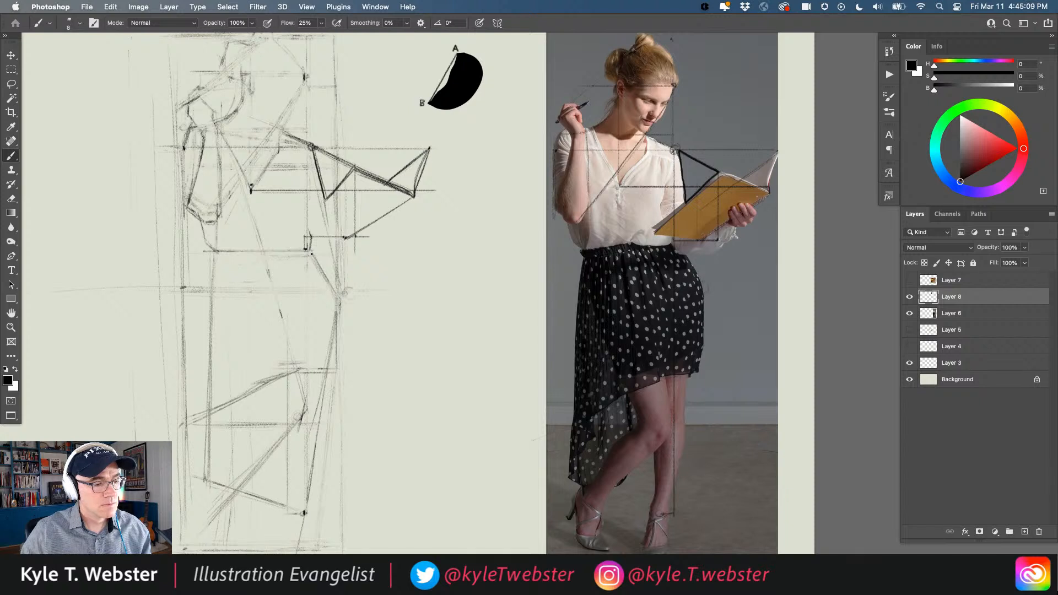
left_click_drag(312, 254, 293, 254)
left_click_drag(413, 196, 351, 241)
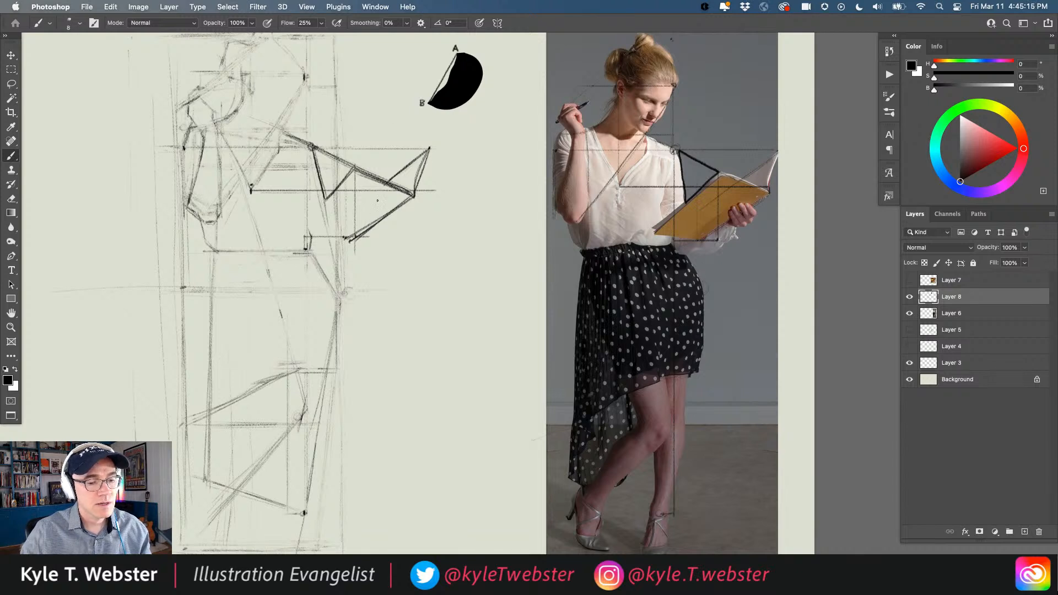
mouse_move(406, 193)
left_mouse_down()
mouse_move(349, 236)
mouse_move(359, 196)
mouse_move(366, 242)
mouse_move(374, 207)
mouse_move(331, 236)
left_mouse_up()
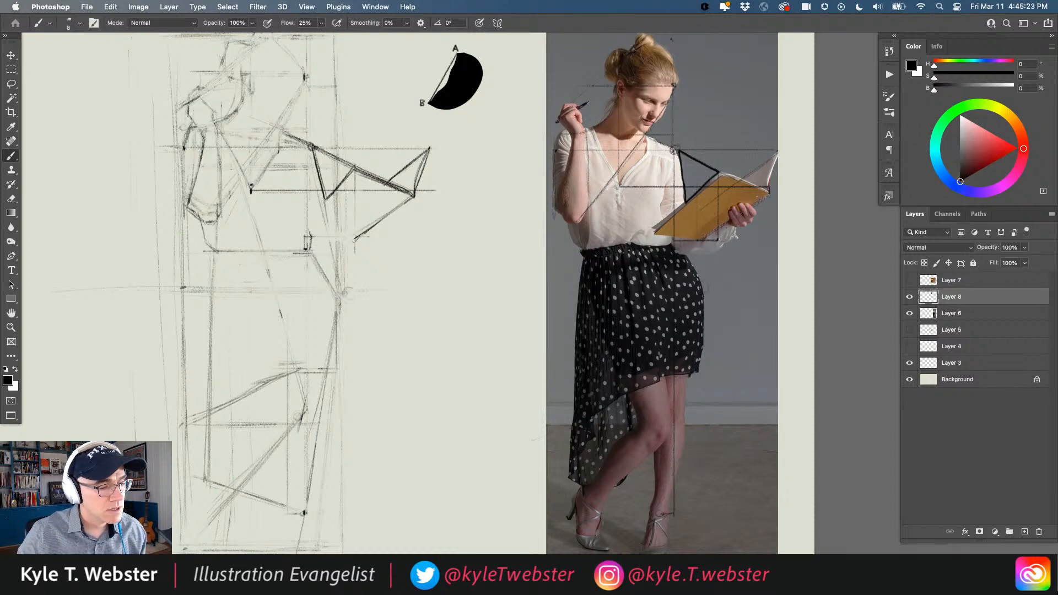
- Draw the book's bottom edge toward the body and close the cover with its slanted inner edge
mouse_move(351, 241)
left_mouse_down()
mouse_move(304, 237)
mouse_move(349, 242)
mouse_move(326, 238)
left_mouse_up()
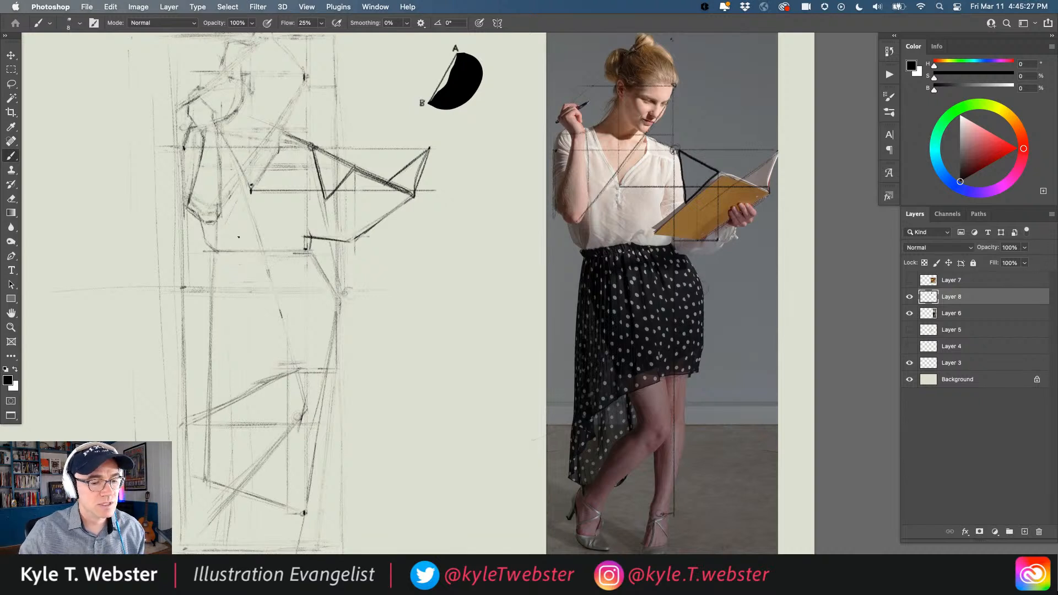
left_click_drag(294, 234, 307, 238)
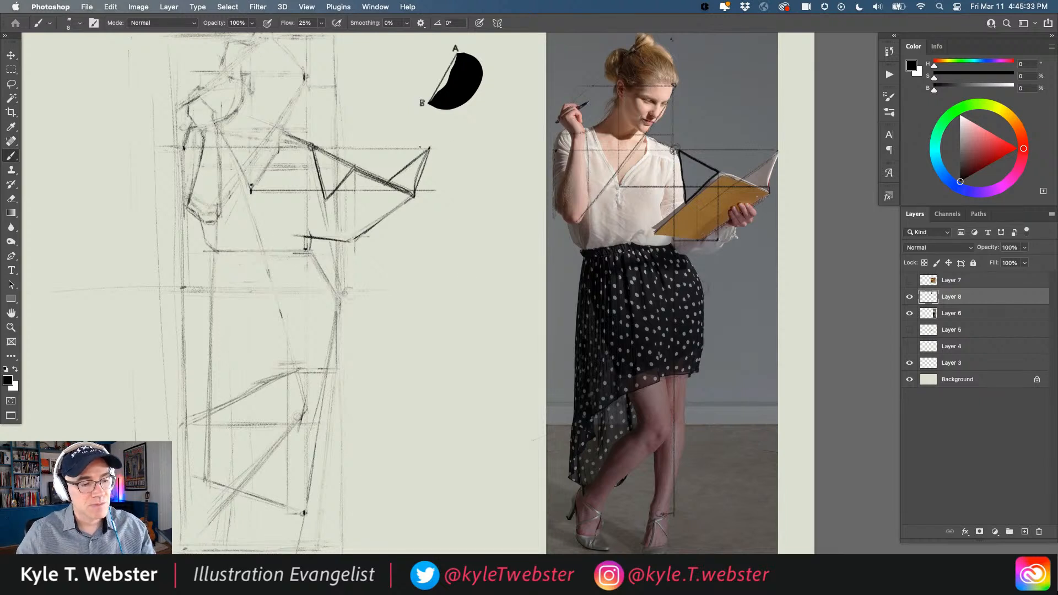
left_click_drag(323, 206, 293, 238)
left_click_drag(329, 199, 293, 236)
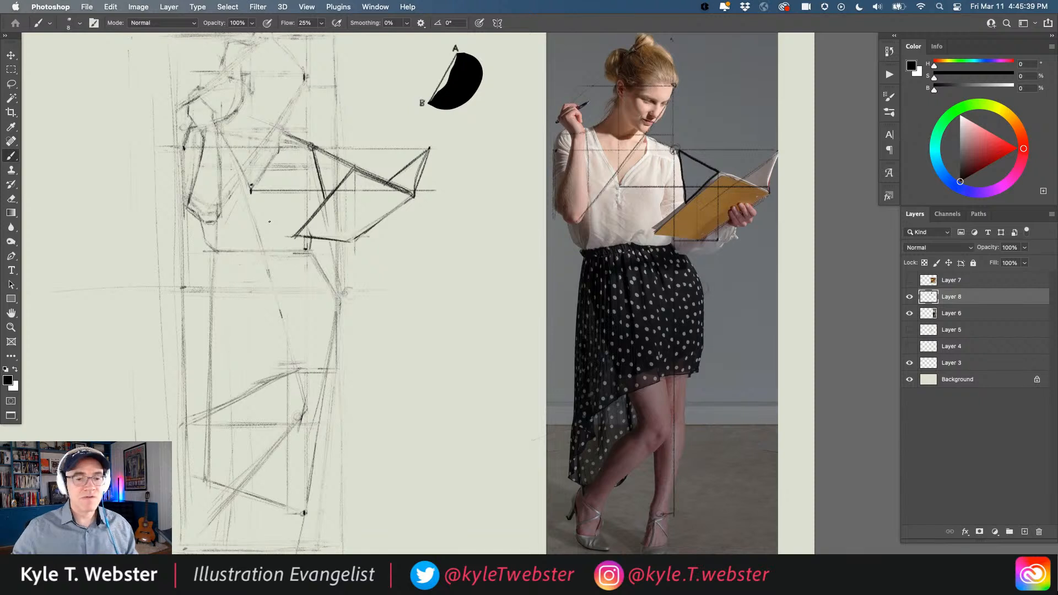
- Lasso the sketched book, lay a copy over the book in the reference photo, and deselect
key("l")
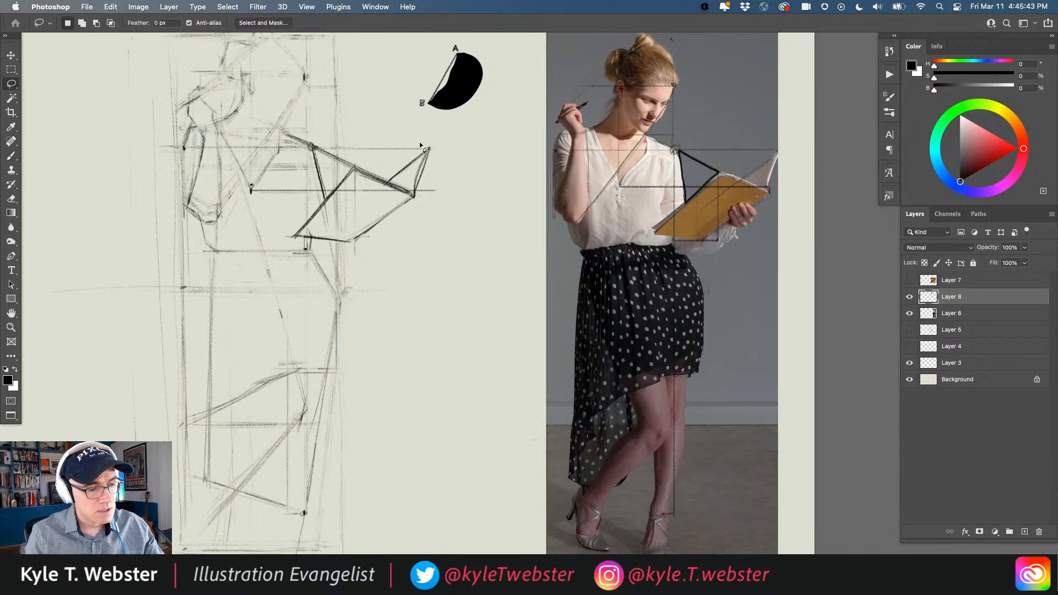
mouse_move(422, 141)
left_mouse_down()
mouse_move(386, 173)
mouse_move(351, 159)
mouse_move(287, 238)
mouse_move(331, 246)
mouse_move(371, 236)
mouse_move(419, 203)
mouse_move(422, 141)
left_mouse_up()
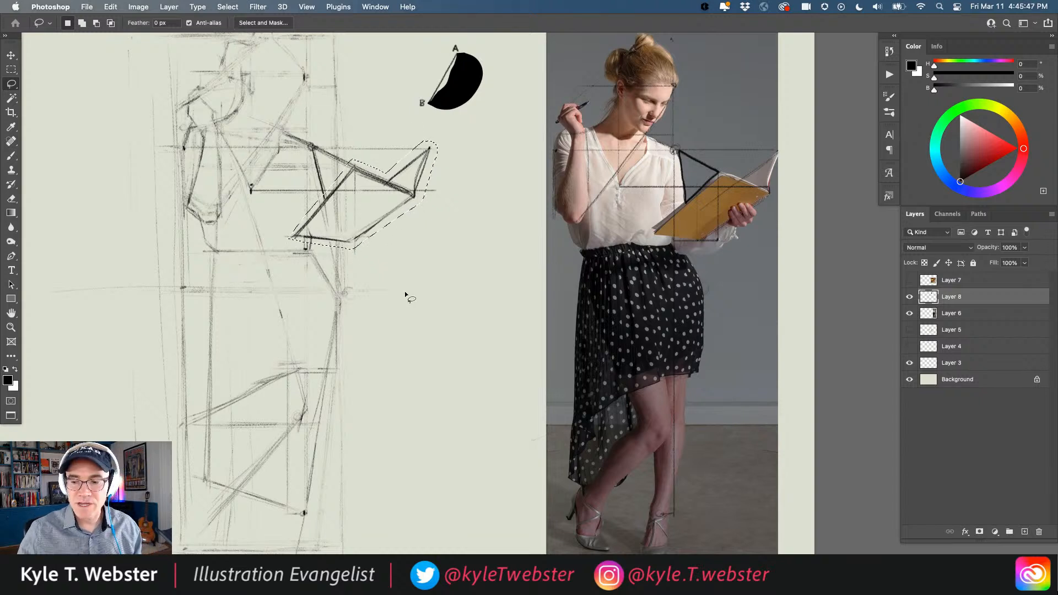
key("v")
mouse_move(355, 241)
left_mouse_down()
mouse_move(581, 242)
mouse_move(707, 277)
left_mouse_up()
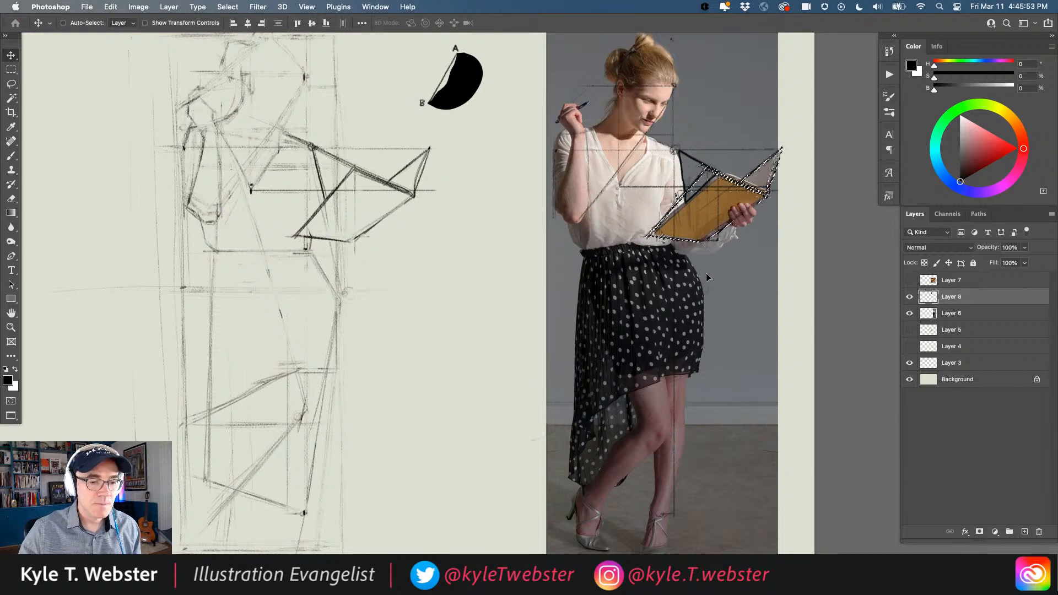
key("super+d")
- Compare the overlaid book outline with the photo up close and undo the copied overlay
left_click(697, 199, "super")
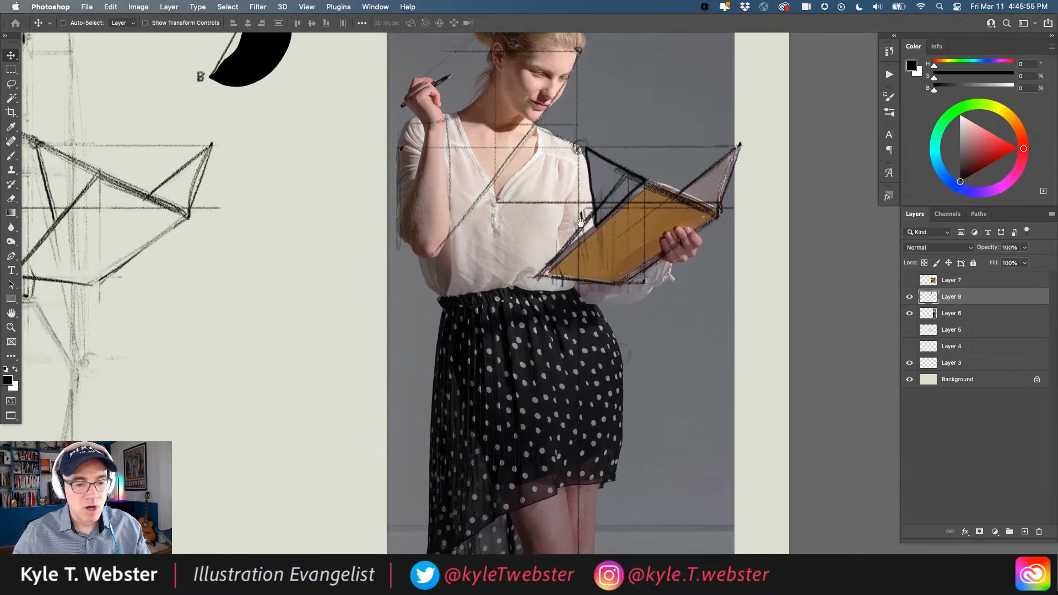
key("b")
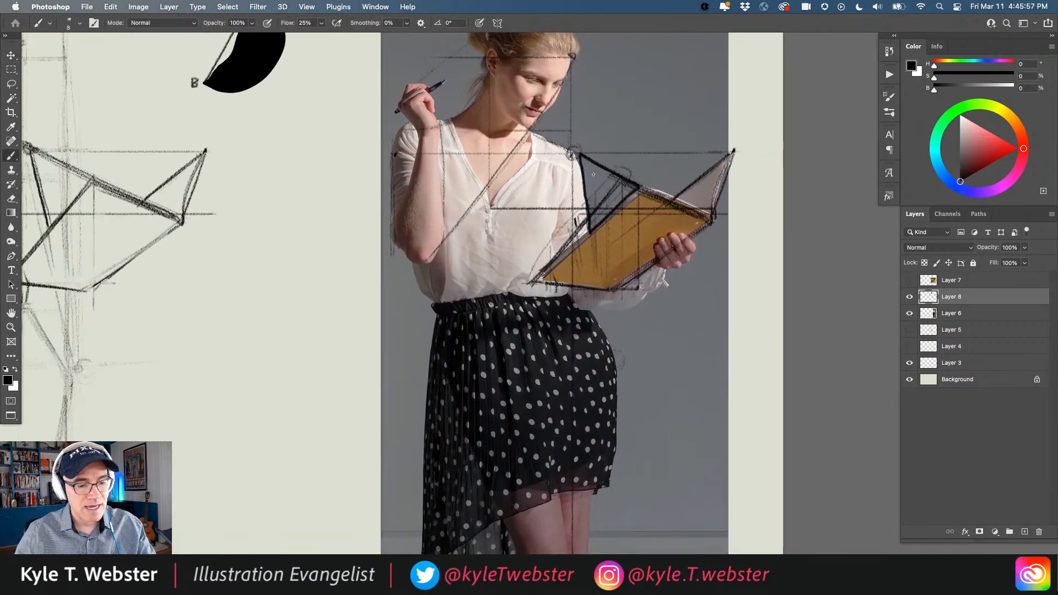
left_click(456, 352, "alt+super")
left_click_drag(432, 359, 541, 290)
key("super+z")
key("super+z")
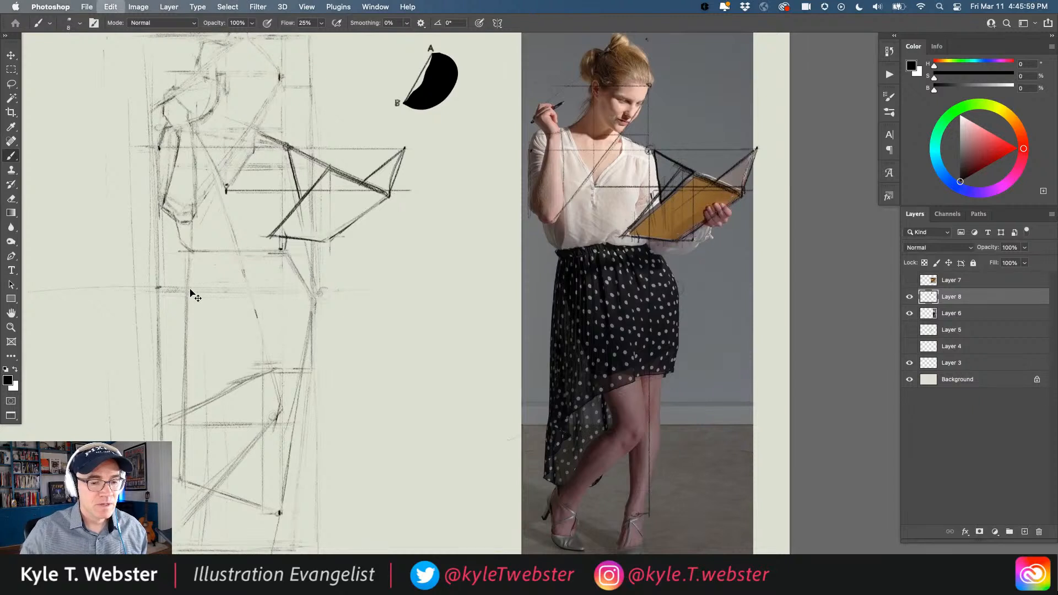
- Redraw the book's slanted inner edge slightly farther from the body and remove the old line
left_click_drag(249, 327, 336, 318)
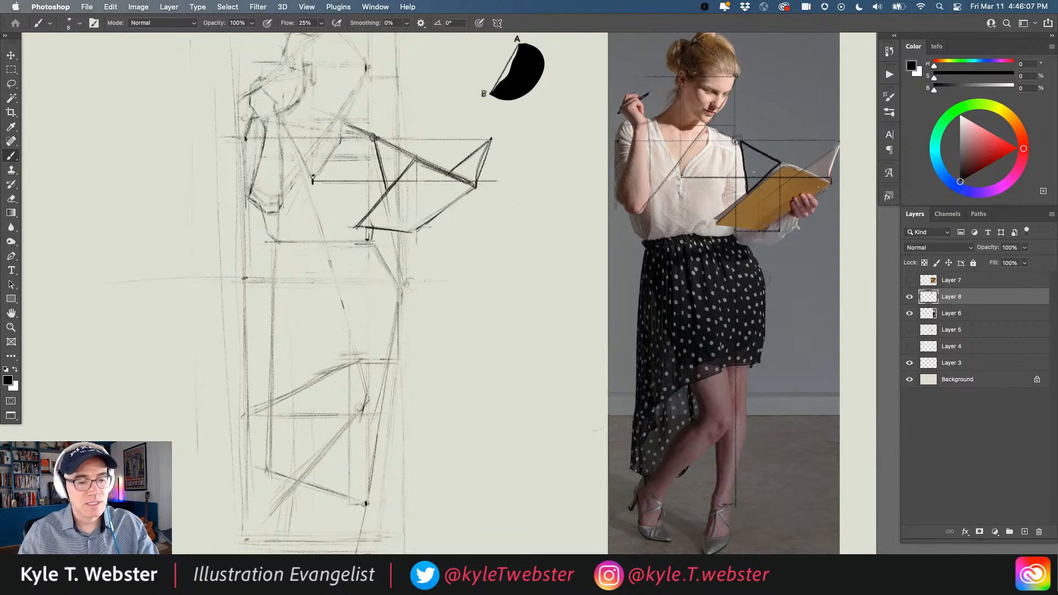
left_click_drag(419, 164, 361, 224)
left_click_drag(424, 160, 369, 217)
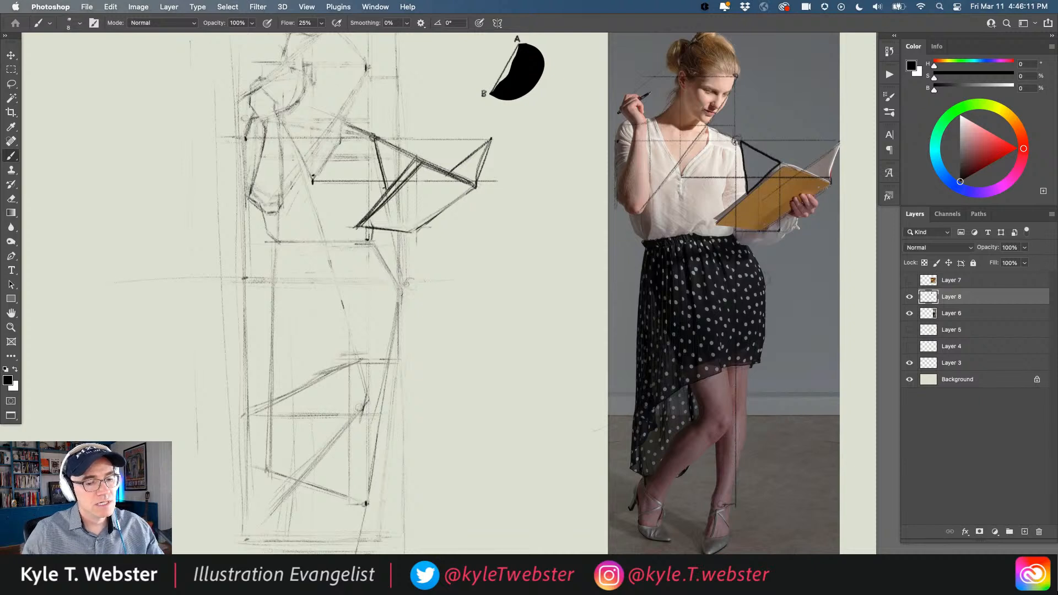
key("super+z")
key("super+z")
key("super+z")
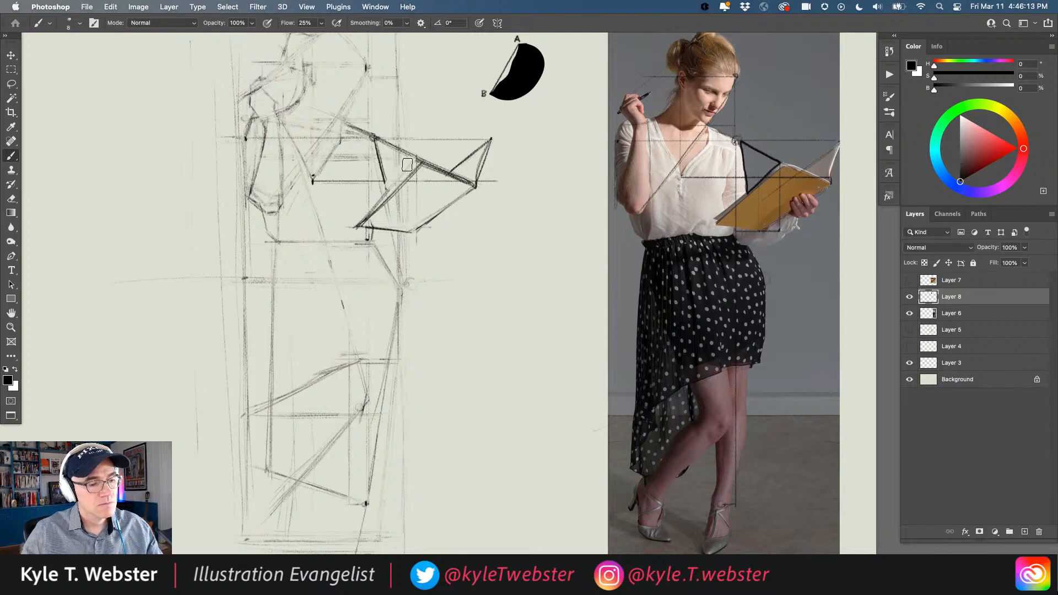
- Darken the redrawn book edge, extend the upper-arm line to meet it, and lighten the slanted guide between shoulder and book
mouse_move(422, 161)
left_mouse_down()
mouse_move(358, 226)
mouse_move(390, 197)
left_mouse_up()
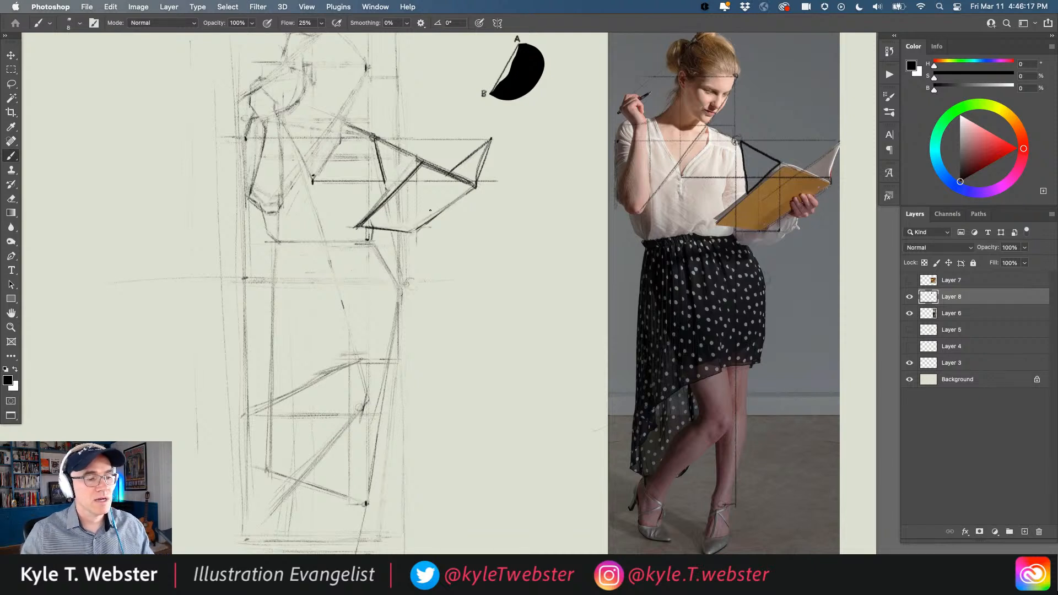
left_click_drag(385, 181, 389, 197)
left_click_drag(378, 137, 416, 157)
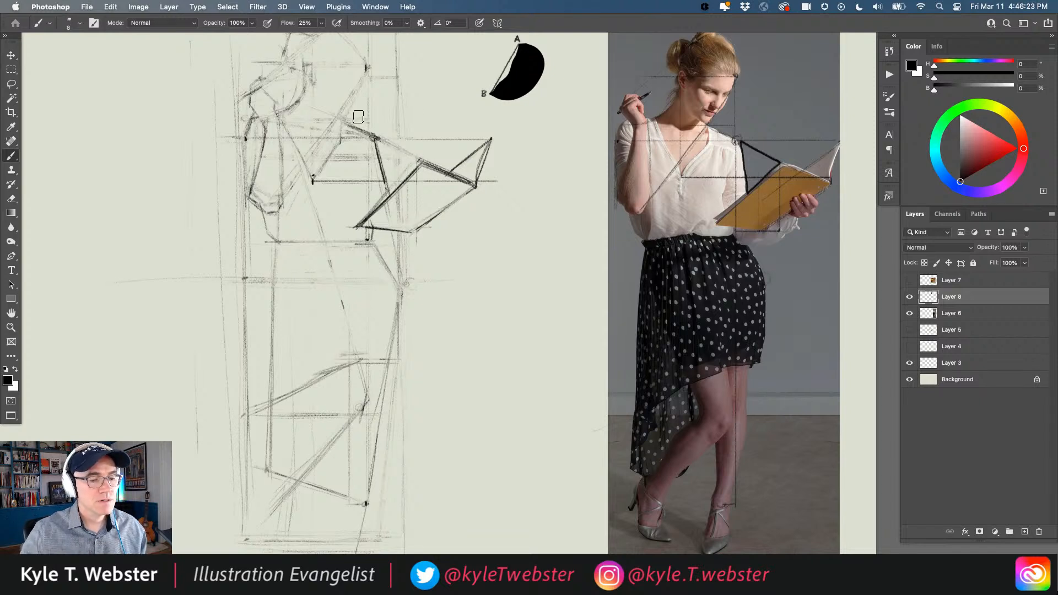
- Try a darker level waistline across the sketch from below the book to the opposite side of the waist
left_click_drag(389, 330, 314, 323)
left_click_drag(314, 322, 345, 314)
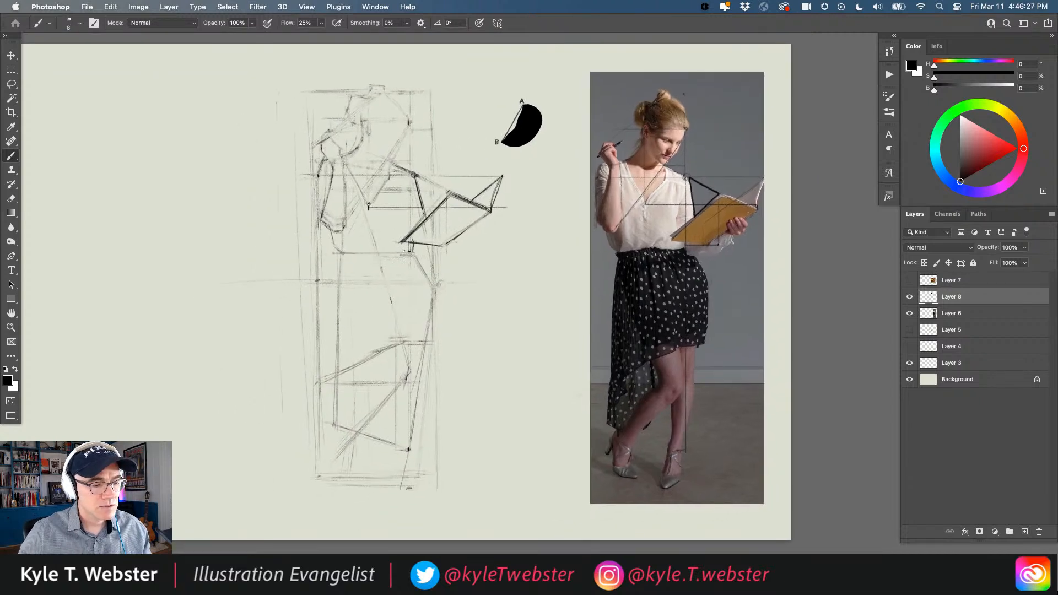
left_click_drag(410, 250, 343, 249)
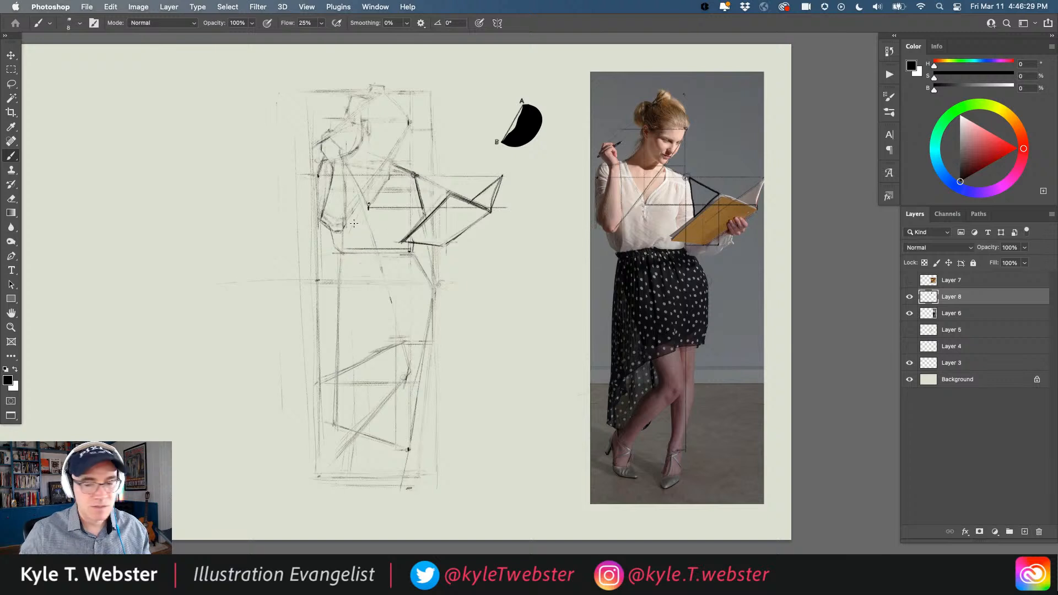
key("super+z")
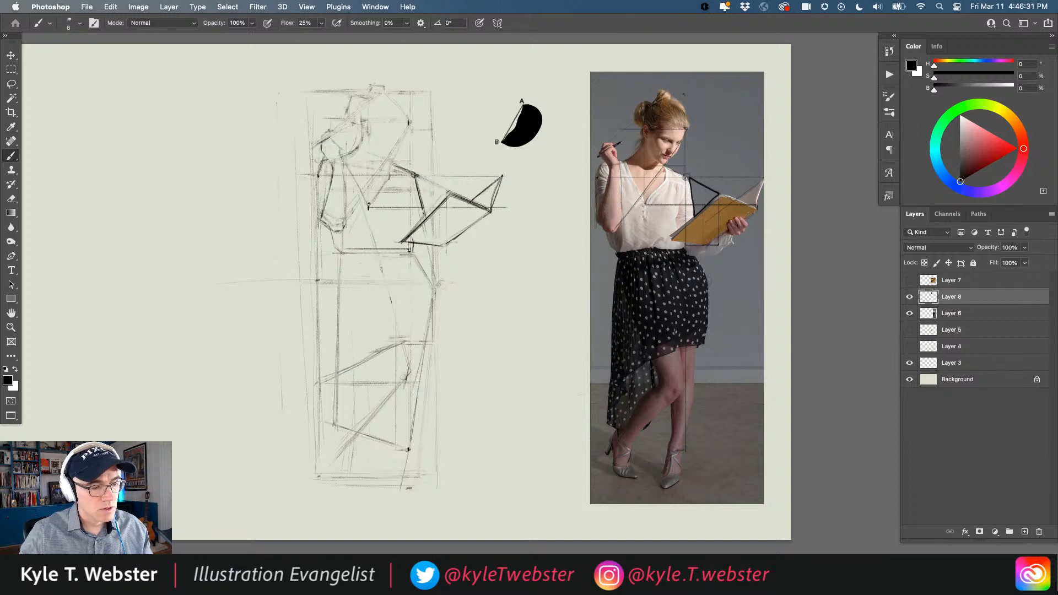
key("super+z")
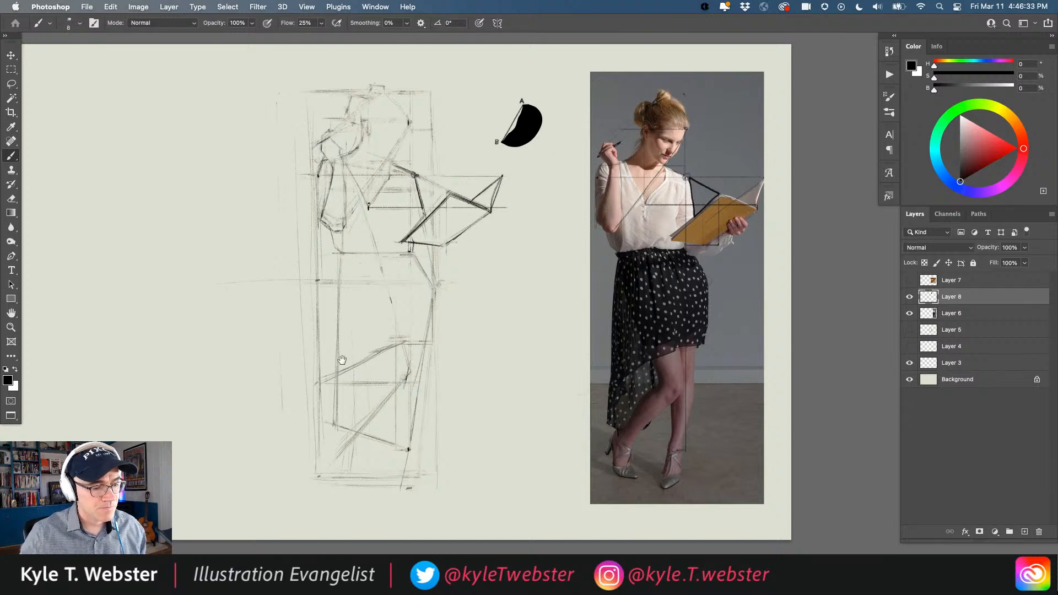
scroll(377, 363, "down", 2)
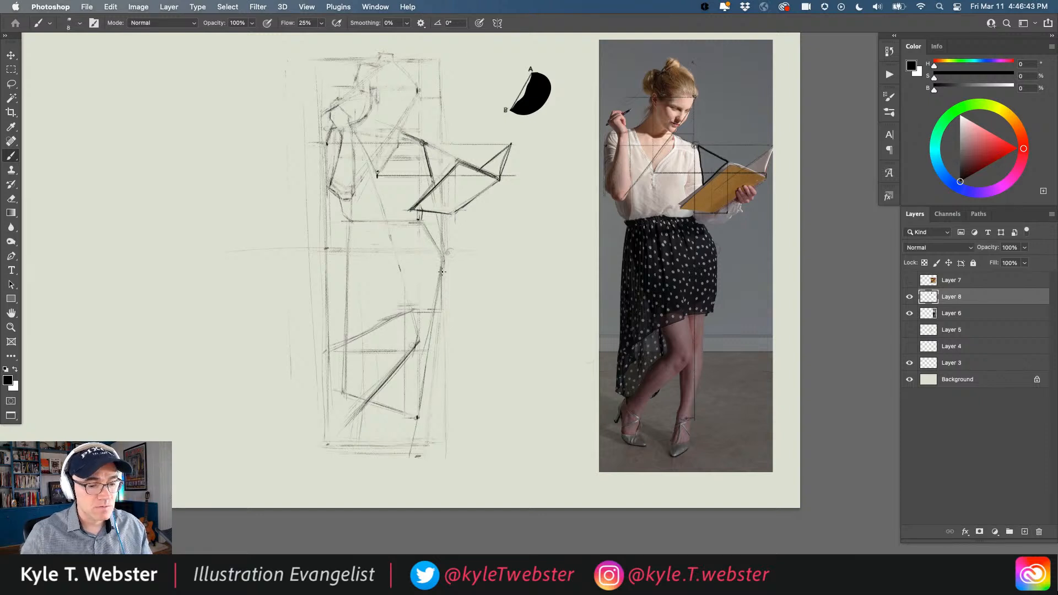
- Darken the slanted guide running from the front of the forehead down to the near end of the shoulder line in the sketch
left_click_drag(335, 194, 321, 310)
left_click(380, 214, "super")
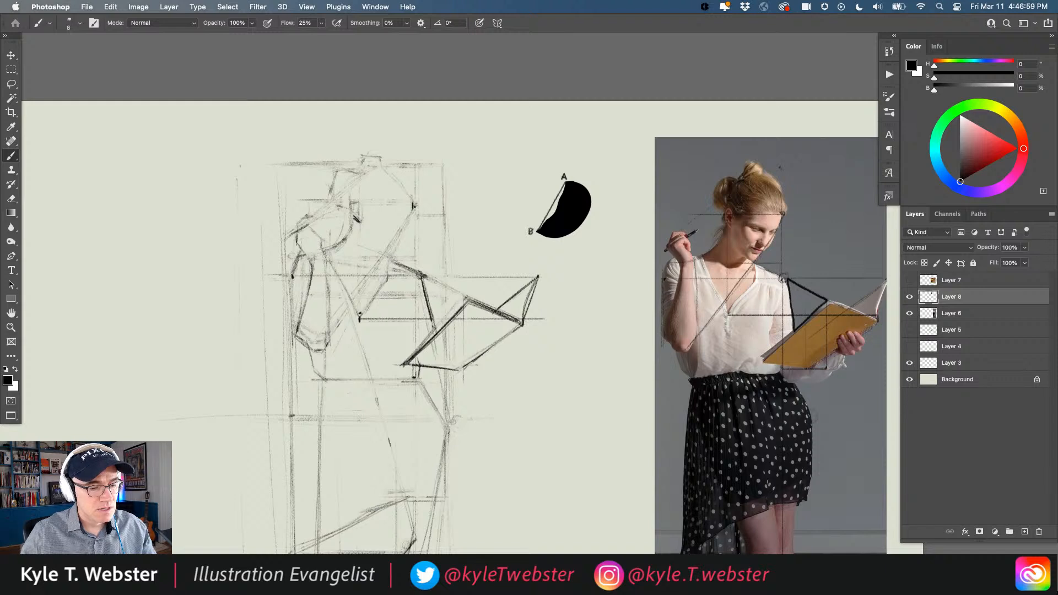
left_click_drag(414, 205, 393, 250)
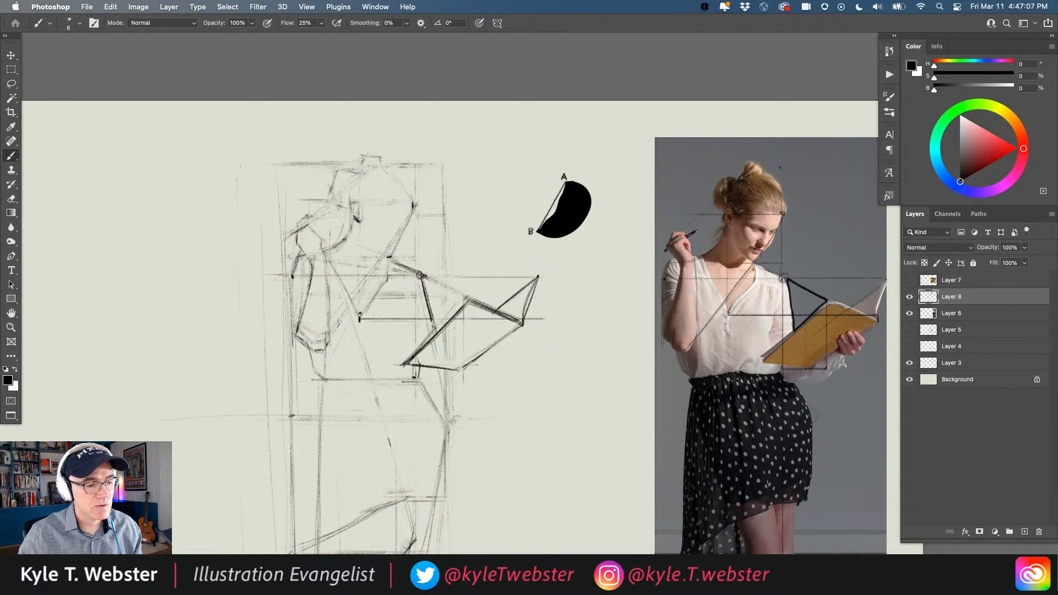
- Mark the hairline level on the photo, plus short level ticks from the plumb line to the eye, nose and mouth heights
scroll(365, 272, "up", 2)
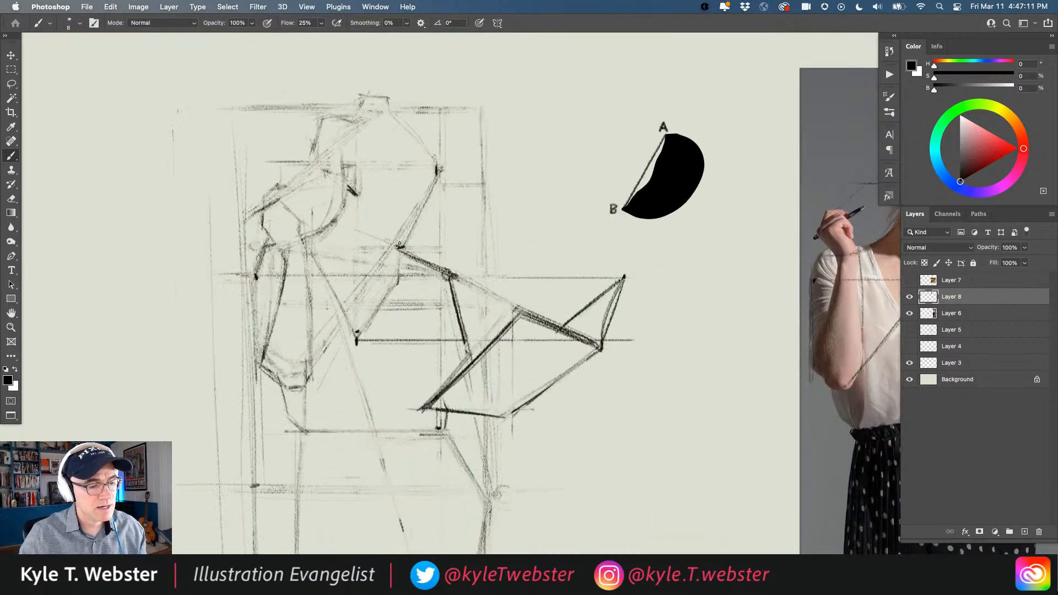
scroll(332, 279, "down", 3)
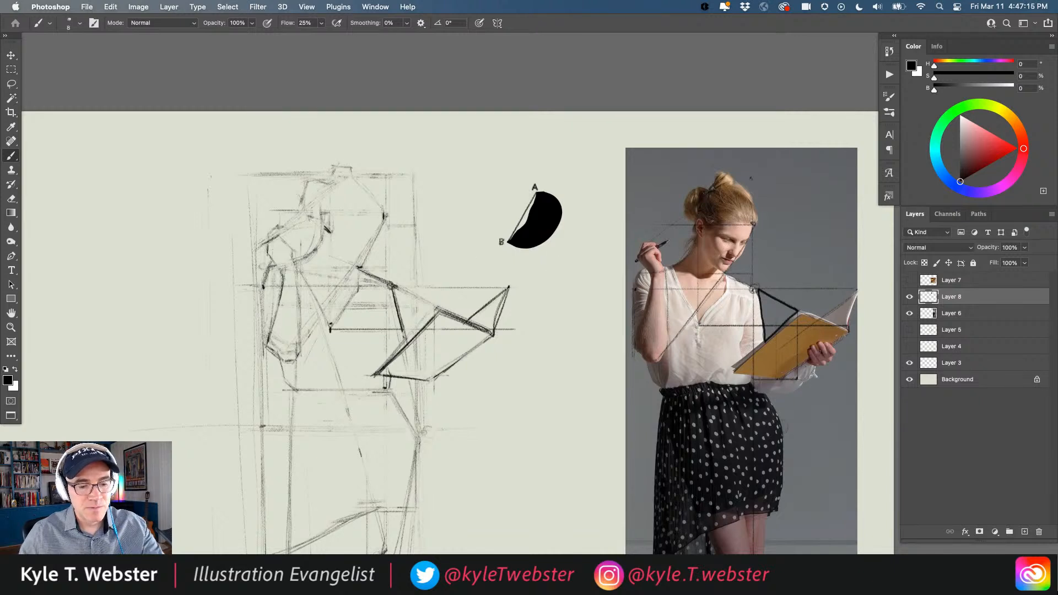
left_click_drag(755, 224, 731, 222)
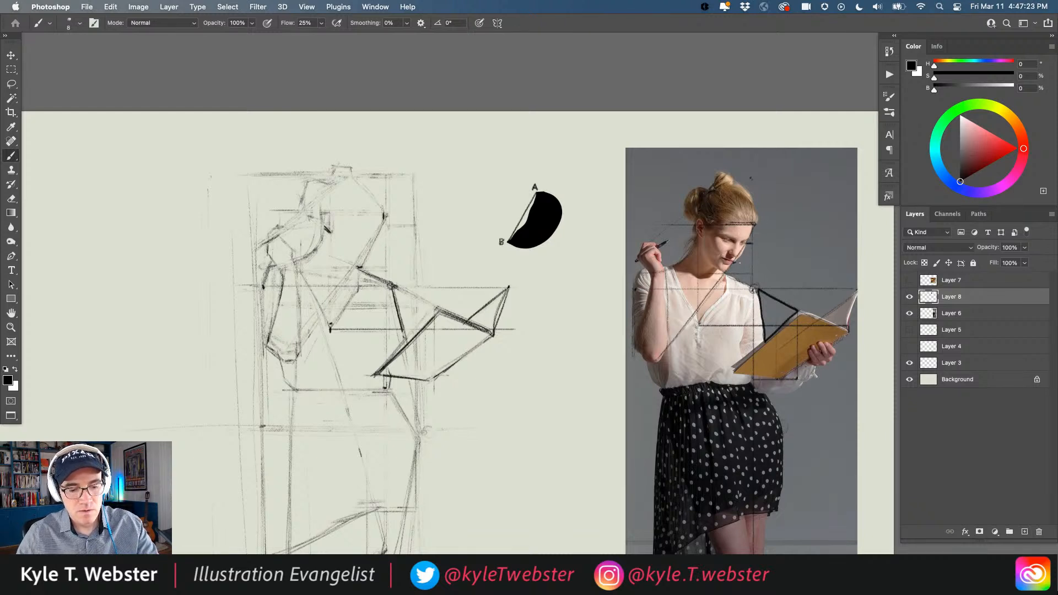
left_click_drag(754, 261, 733, 261)
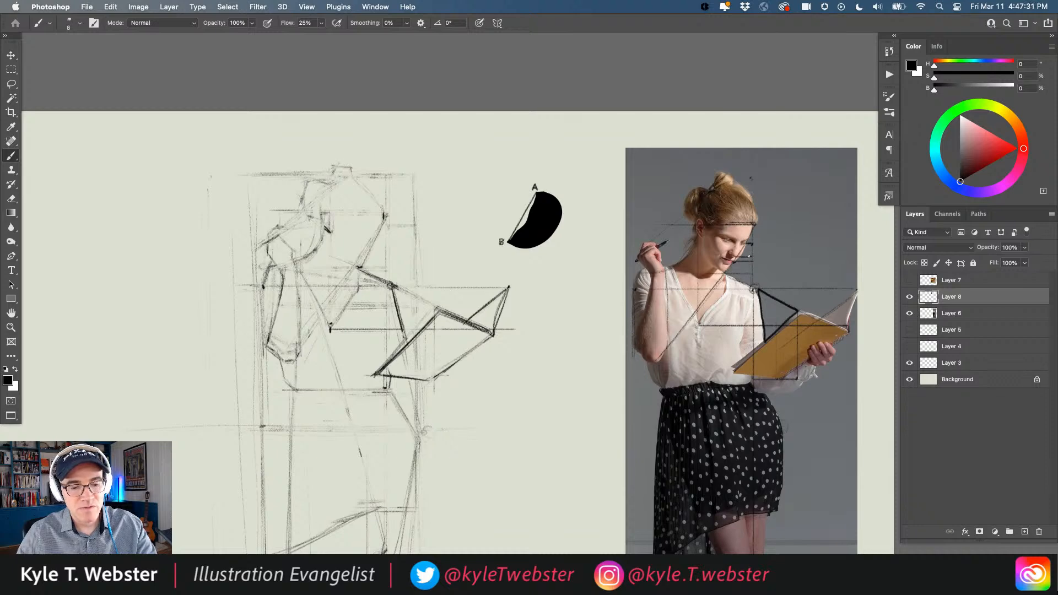
- Transfer the facial feature heights to the sketch as short level ticks between the slanted face line and the vertical plumb line
left_click(362, 333, "super")
left_click_drag(362, 332, 254, 325)
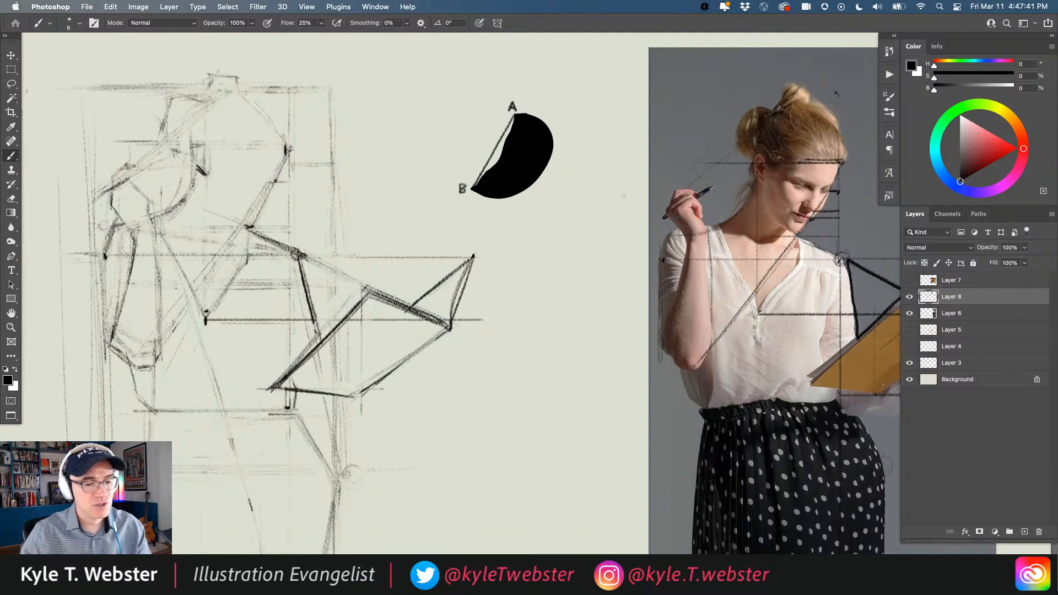
left_click(289, 204)
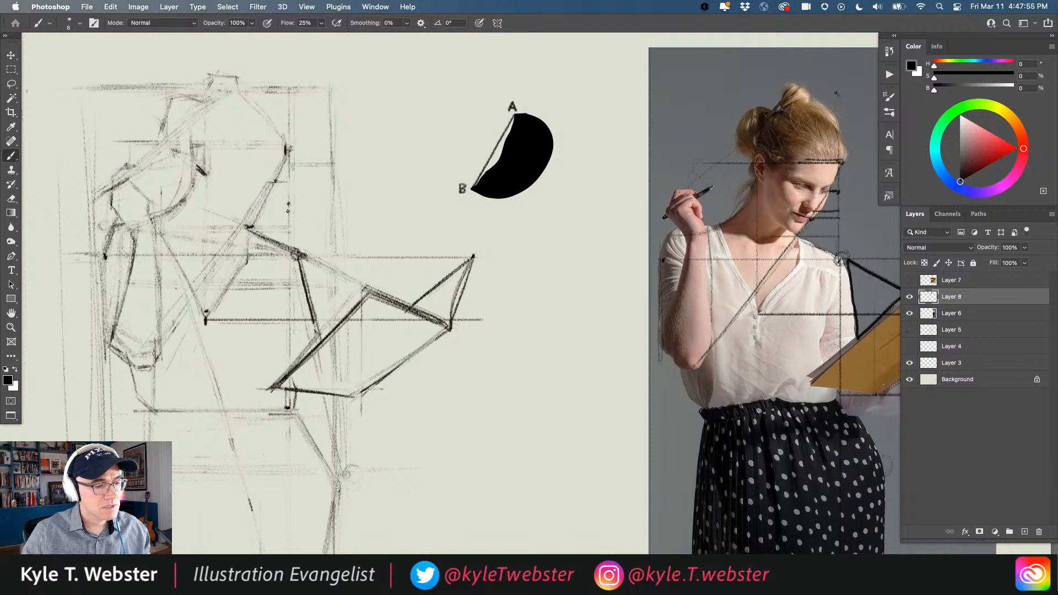
mouse_move(289, 213)
left_mouse_down()
mouse_move(234, 212)
mouse_move(247, 181)
left_mouse_up()
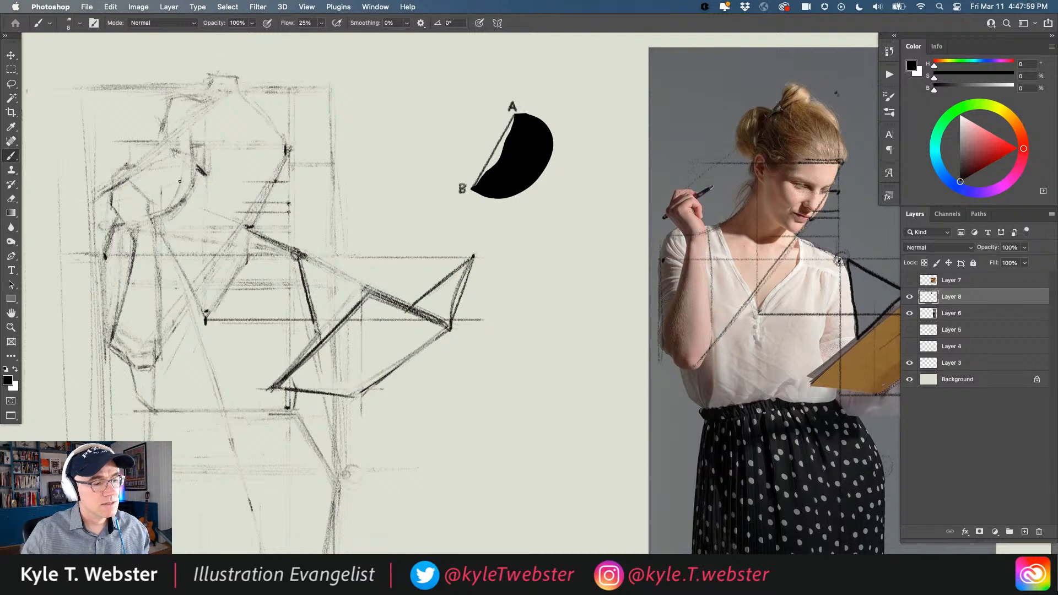
mouse_move(204, 232)
left_mouse_down()
mouse_move(243, 235)
mouse_move(202, 235)
left_mouse_up()
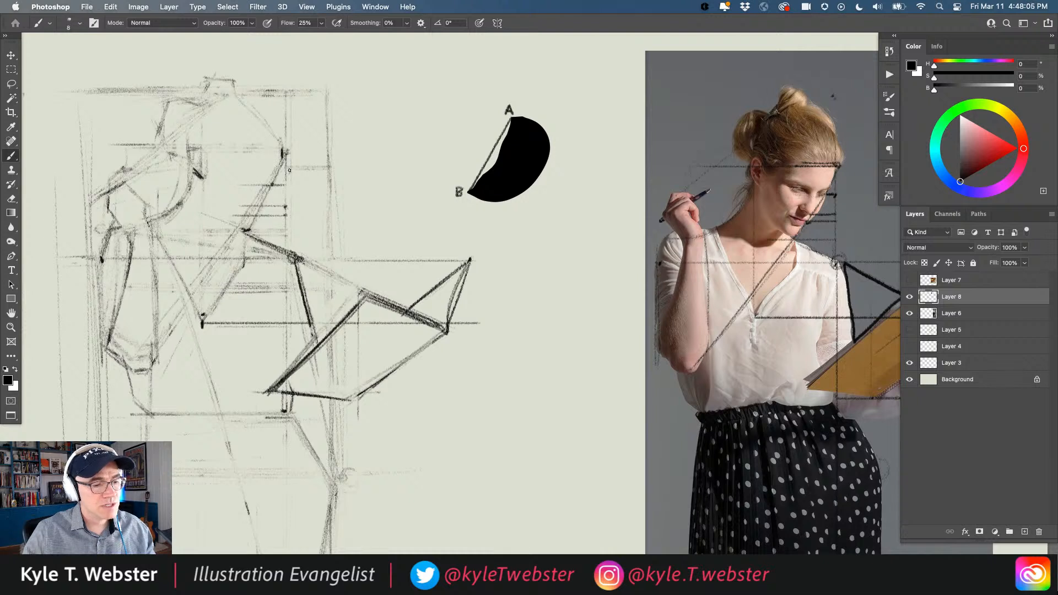
scroll(287, 238, "left", 3)
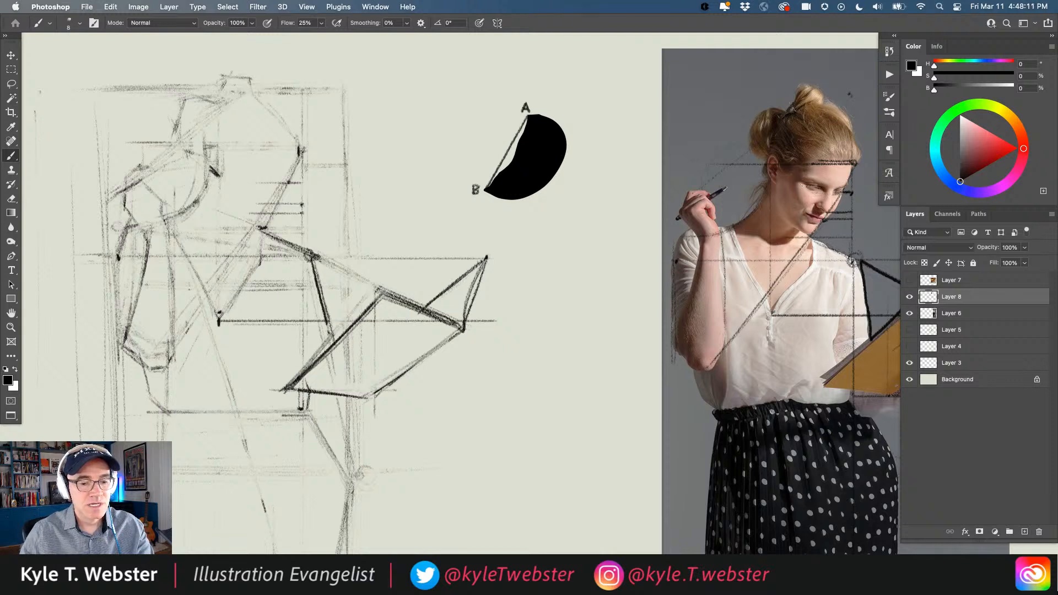
- Draw tilted guide lines across the sketched face for the eyes, nose and mouth, running back from the level ticks
mouse_move(841, 175)
left_mouse_down()
mouse_move(814, 228)
mouse_move(824, 210)
left_mouse_up()
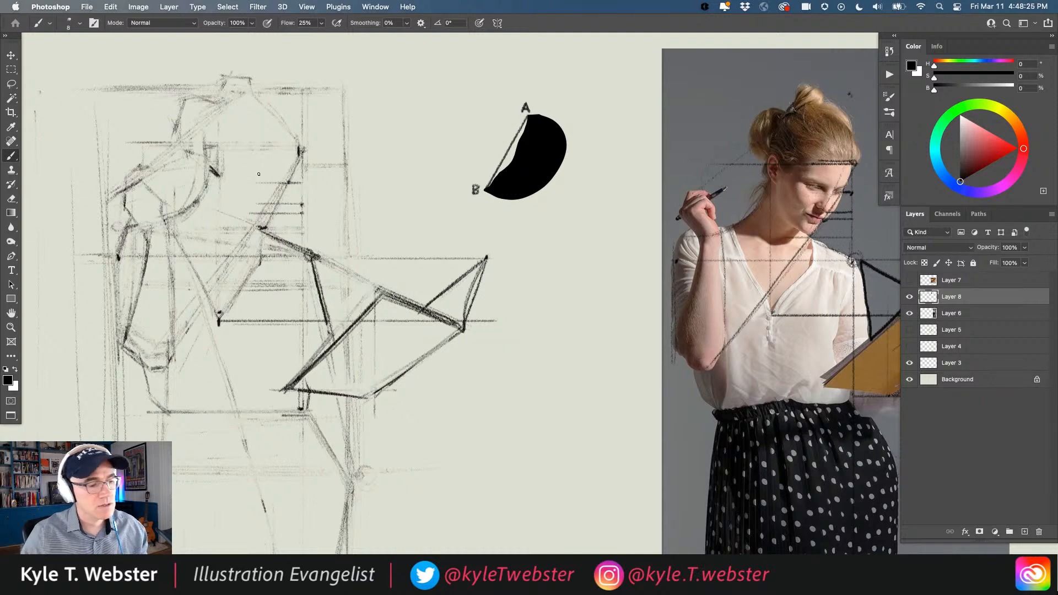
mouse_move(287, 183)
left_mouse_down()
mouse_move(244, 170)
mouse_move(248, 198)
mouse_move(236, 207)
mouse_move(242, 171)
mouse_move(220, 166)
left_mouse_up()
left_click_drag(246, 208, 221, 202)
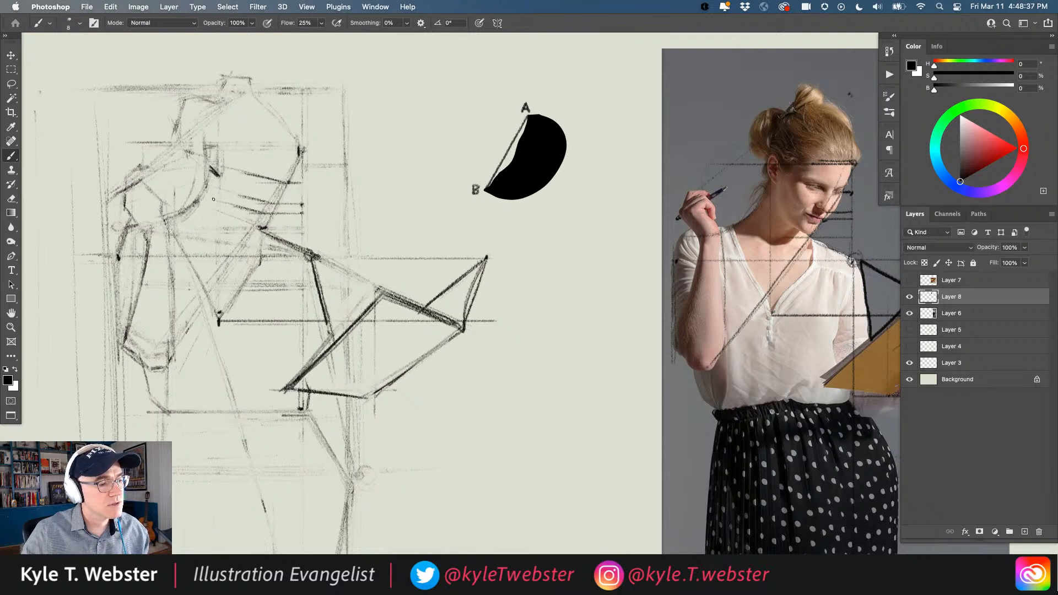
left_click_drag(237, 316, 237, 314)
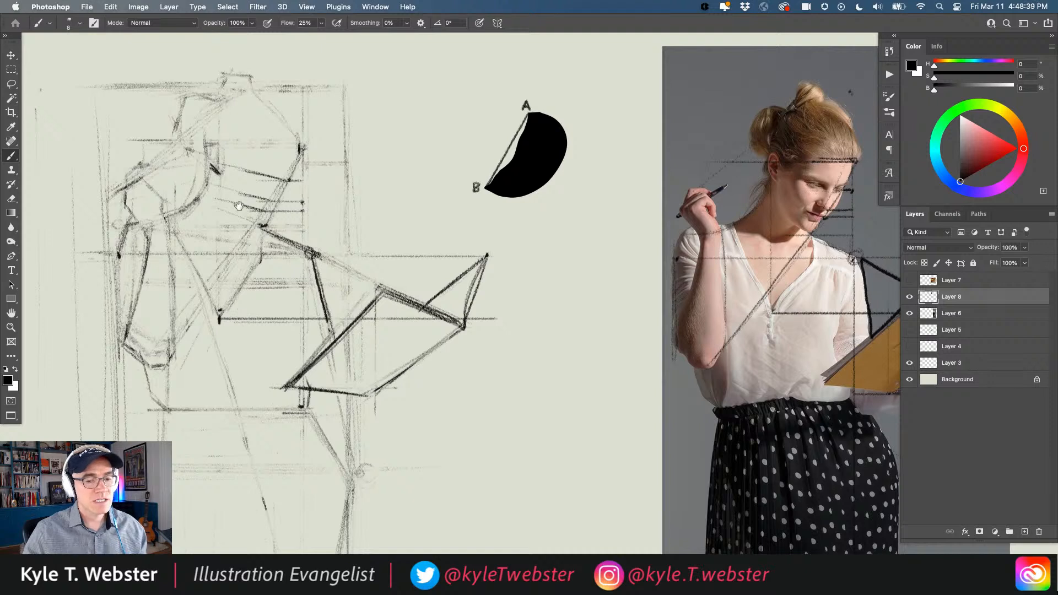
- Draw near-vertical lines joining the eye line to the mouth line on both the photo and the sketched face, boxing in the features
left_click_drag(243, 182, 250, 211)
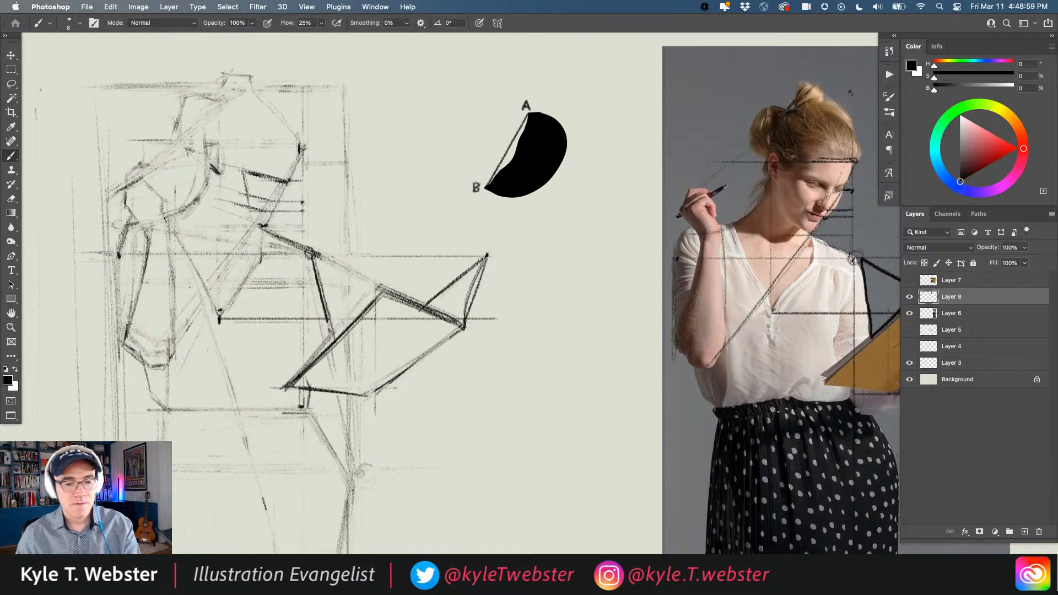
mouse_move(833, 189)
left_mouse_down()
mouse_move(830, 209)
mouse_move(833, 182)
left_mouse_up()
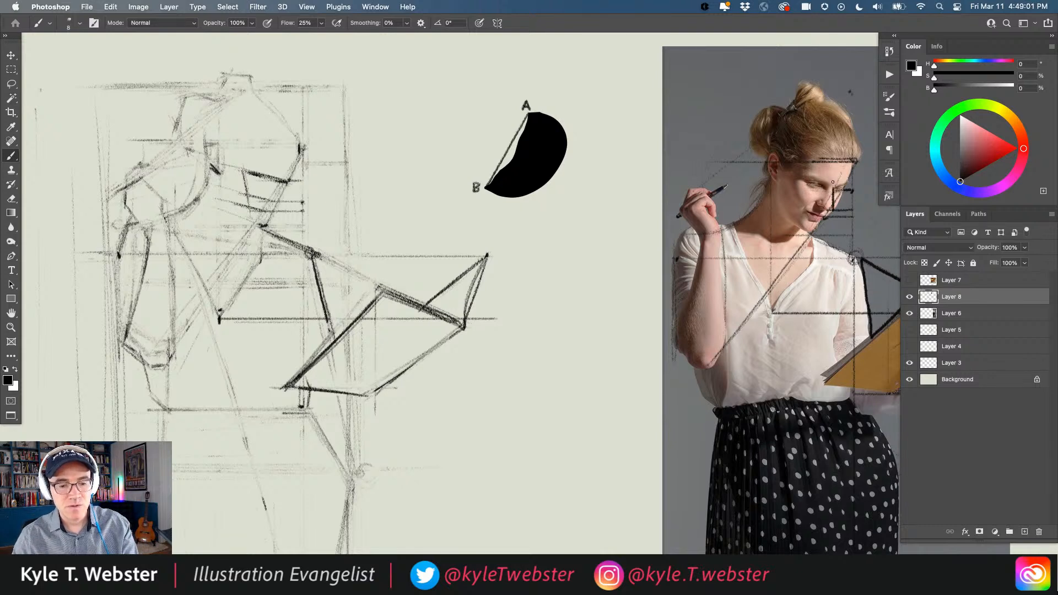
left_click_drag(274, 179, 272, 204)
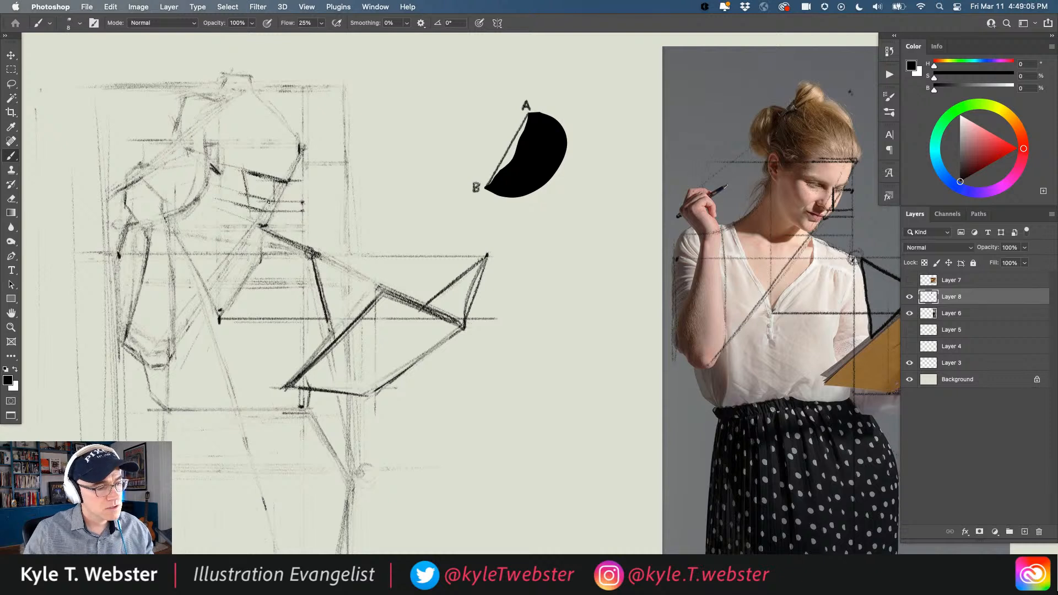
left_click_drag(274, 180, 274, 199)
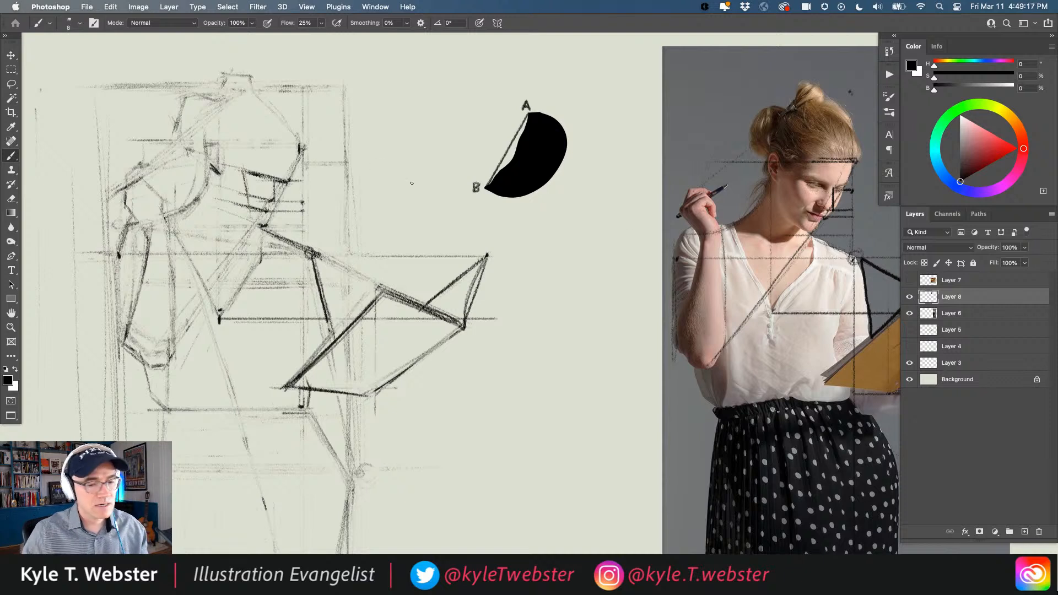
left_click_drag(806, 186, 806, 206)
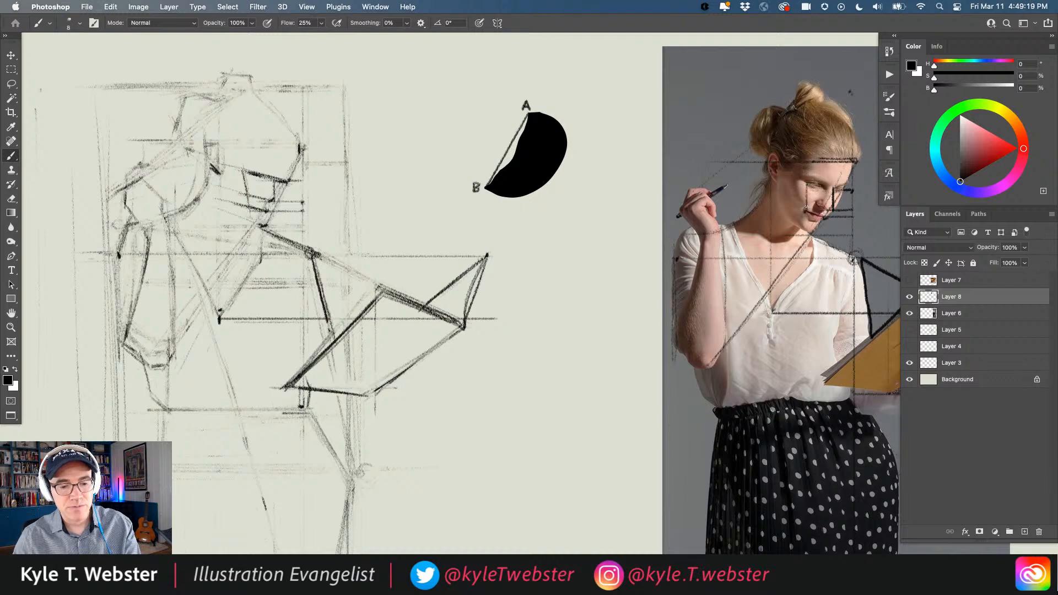
left_click_drag(247, 173, 246, 207)
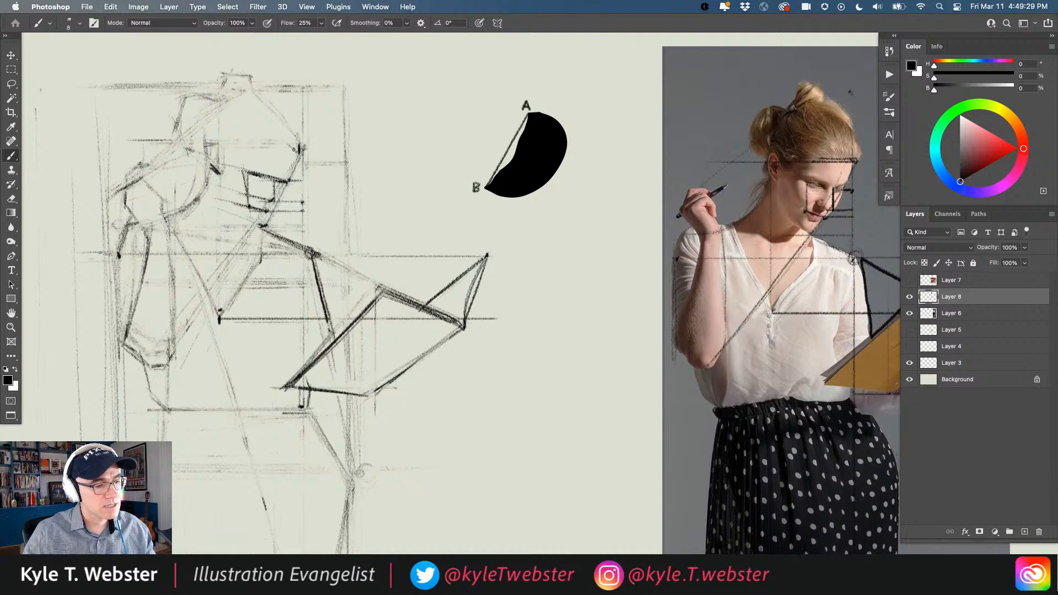
- Outline the forehead front and curved hairline above the sketched eye line, bringing the hairline down toward the temple
left_click_drag(298, 150, 291, 177)
left_click_drag(263, 144, 296, 147)
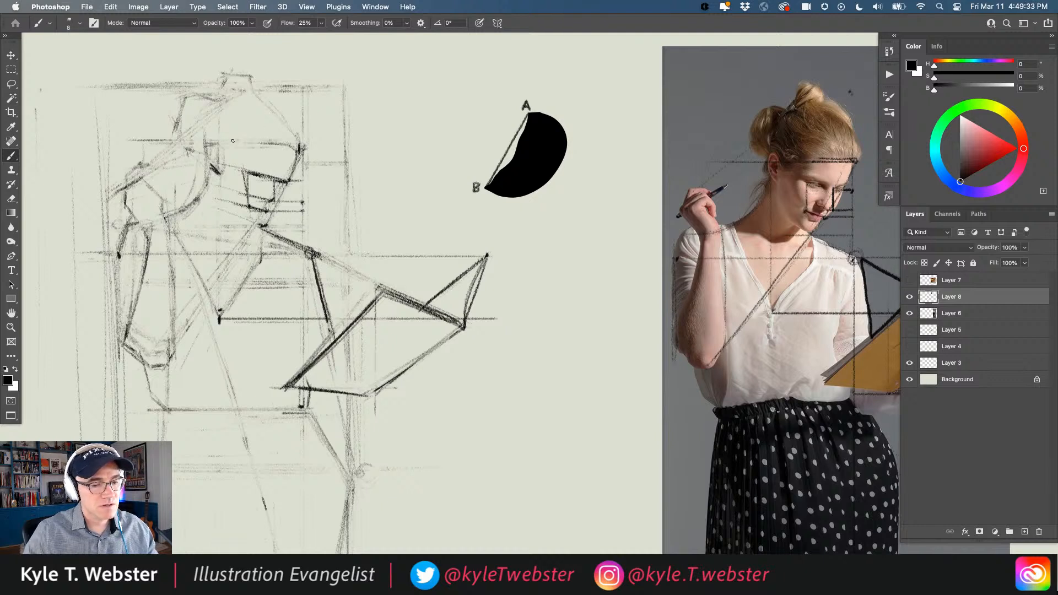
mouse_move(251, 151)
left_mouse_down()
mouse_move(238, 165)
mouse_move(222, 159)
left_mouse_up()
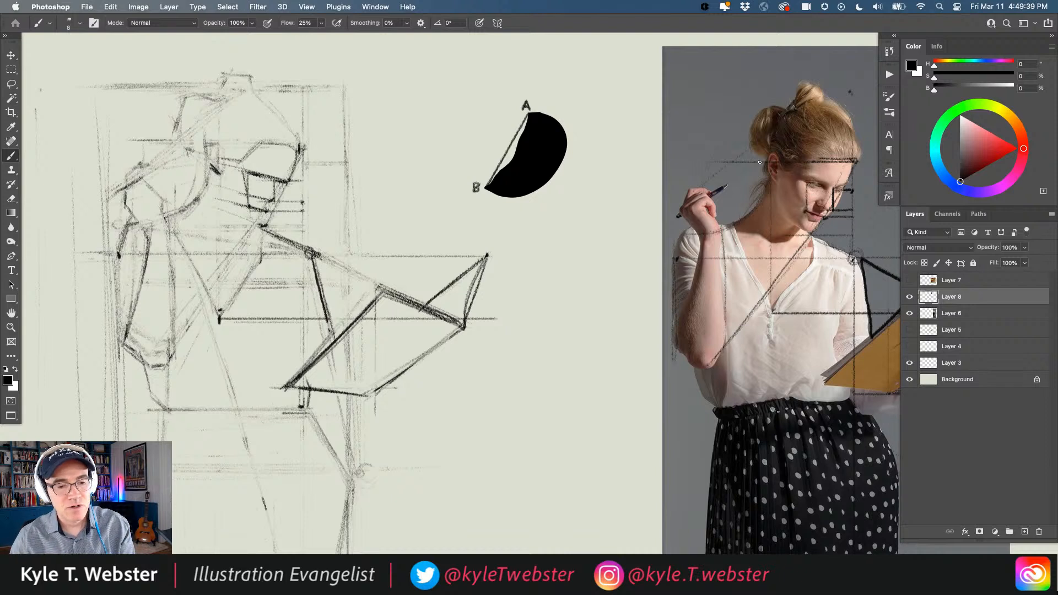
- Extend the eye line back across the side of the head and outline the ear, undoing the extra stroke above it
left_click_drag(239, 169, 193, 153)
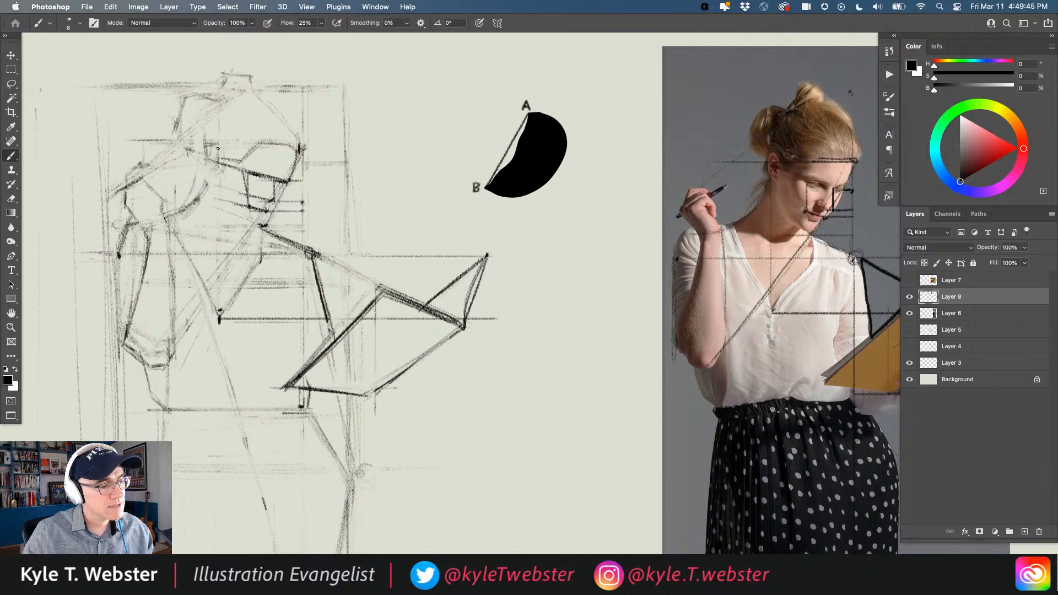
left_click_drag(212, 176, 207, 149)
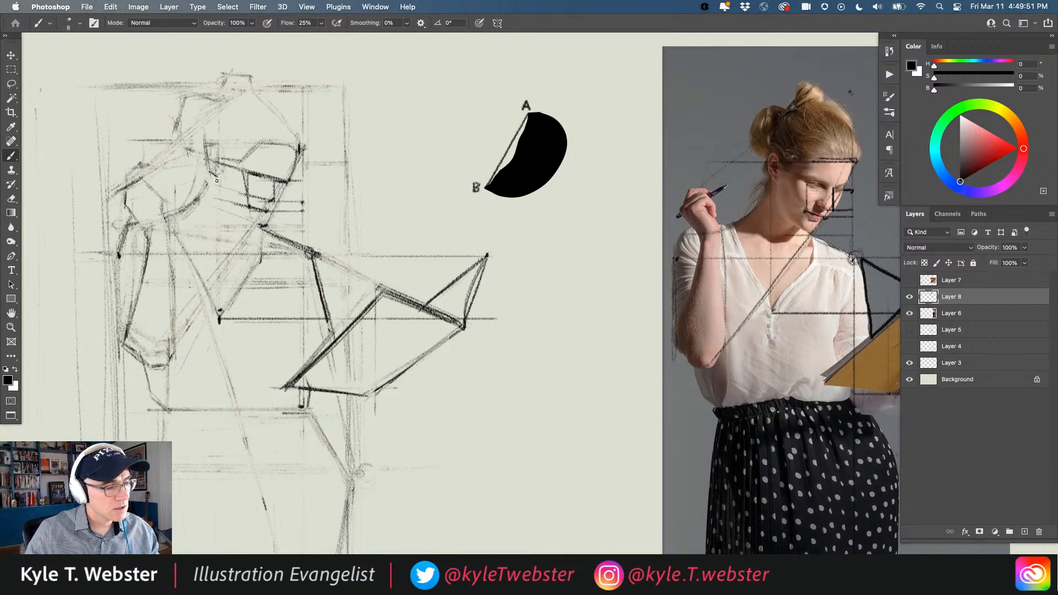
mouse_move(216, 180)
left_mouse_down()
mouse_move(214, 150)
mouse_move(232, 157)
mouse_move(199, 151)
mouse_move(231, 146)
mouse_move(211, 138)
mouse_move(202, 166)
left_mouse_up()
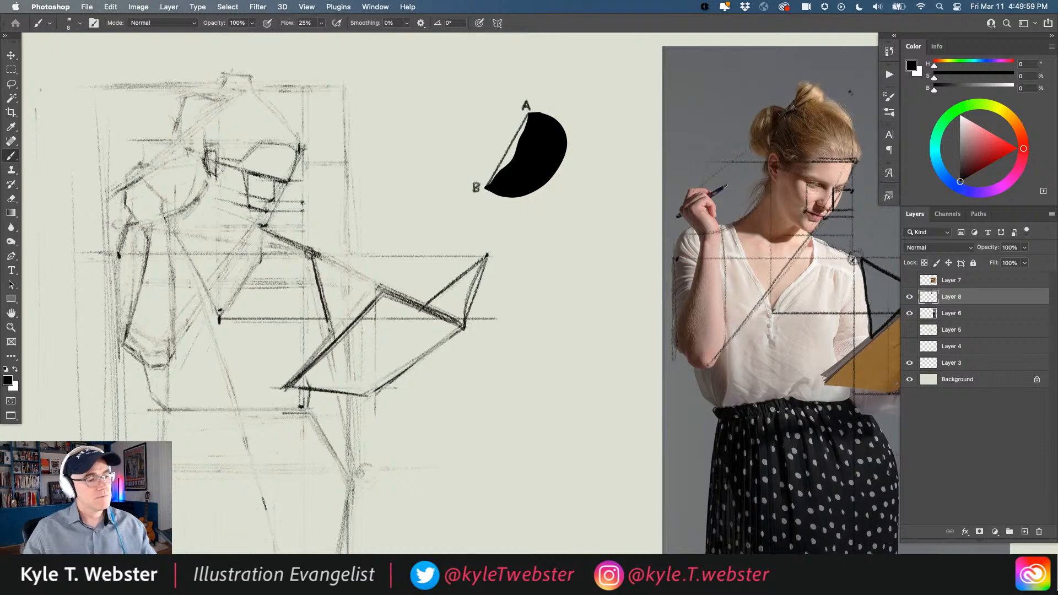
left_click_drag(215, 151, 193, 139)
key("super+z")
- Darken the waistline below the torso and the skirt's long outer edge down toward its lower hem corner
left_click(190, 259, "alt")
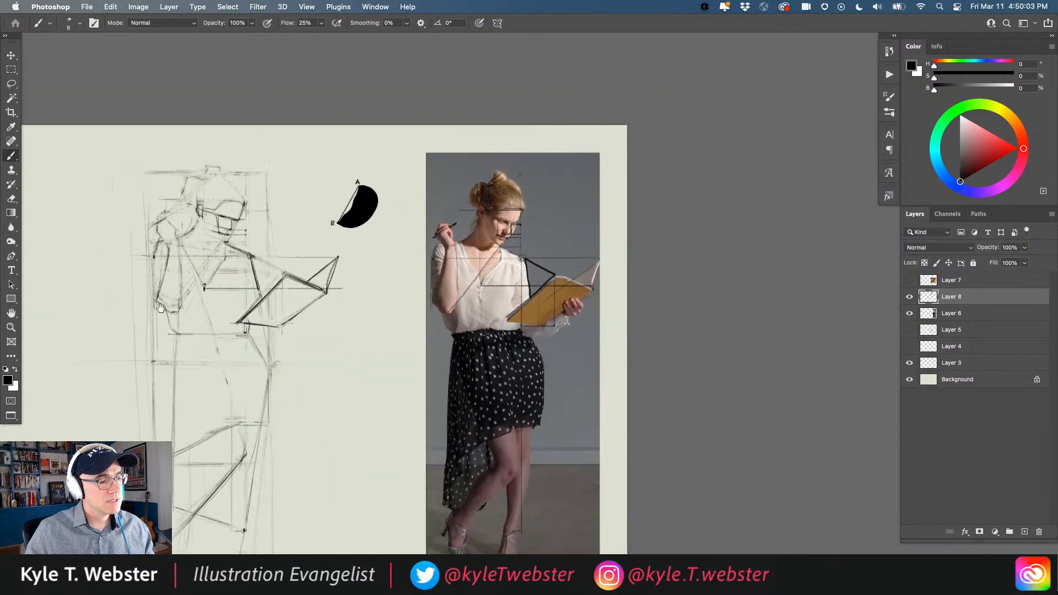
left_click_drag(160, 354, 261, 260)
left_click_drag(227, 329, 215, 339)
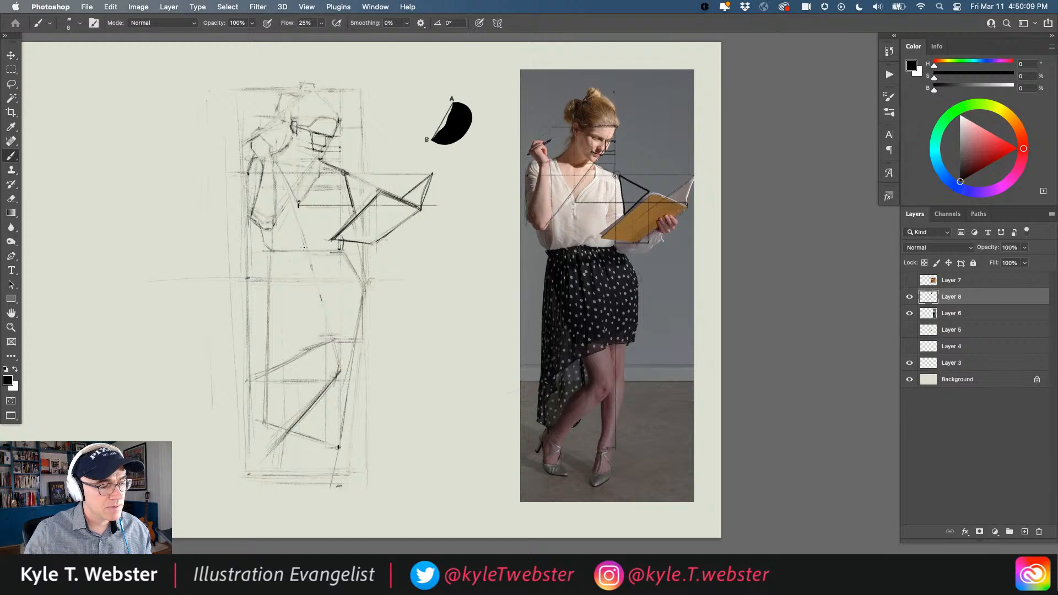
mouse_move(303, 247)
left_mouse_down()
mouse_move(265, 250)
mouse_move(337, 251)
mouse_move(289, 249)
mouse_move(264, 309)
mouse_move(258, 419)
left_mouse_up()
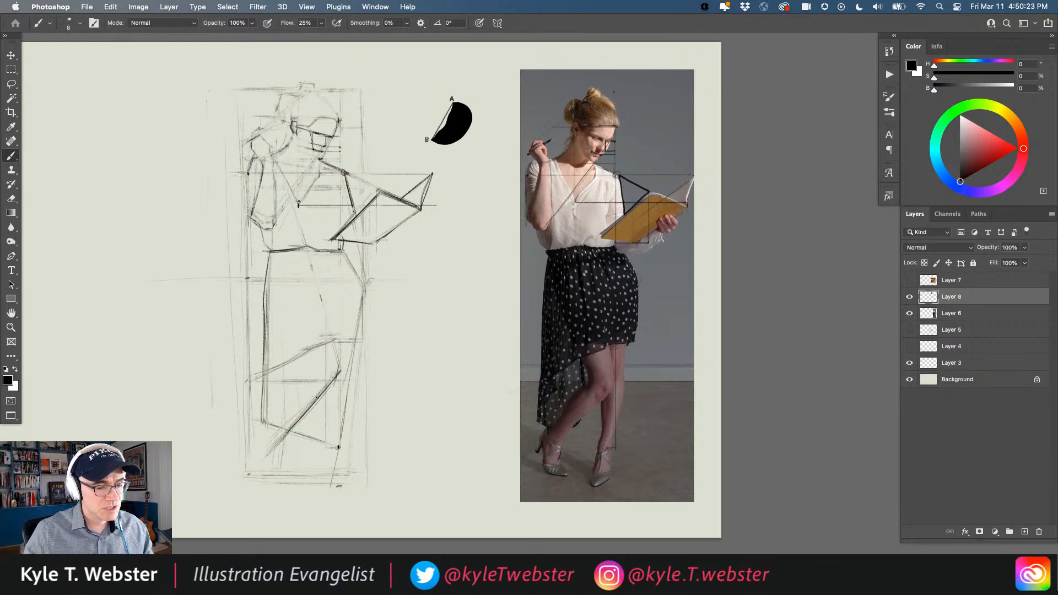
- Block in the slanted lower leg by darkening its front edge from the knee, closing the ankle and adding a parallel back edge
left_click_drag(340, 370, 292, 433)
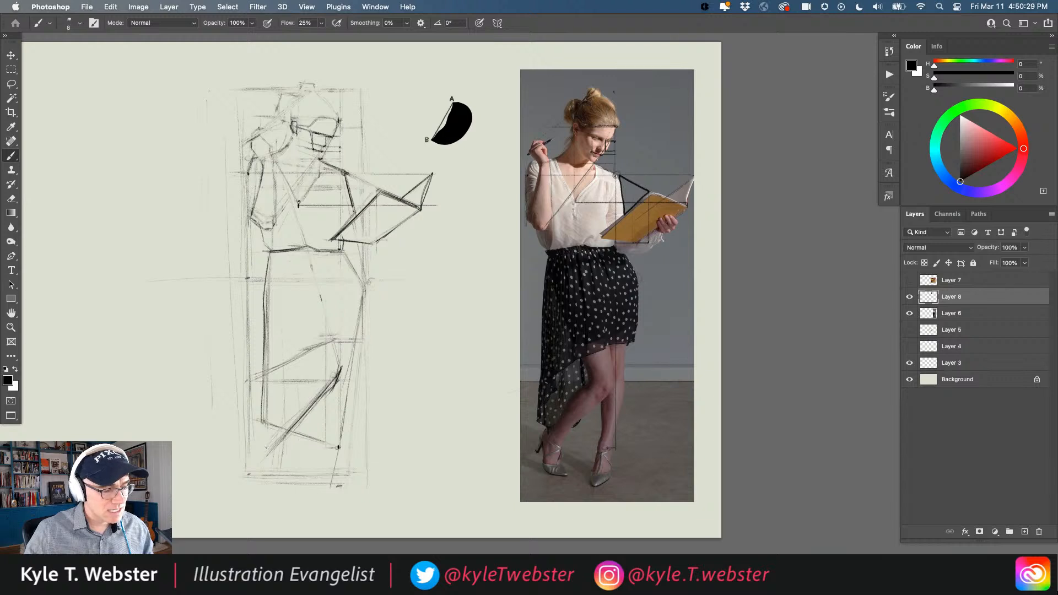
mouse_move(259, 444)
left_mouse_down()
mouse_move(262, 424)
mouse_move(271, 442)
left_mouse_up()
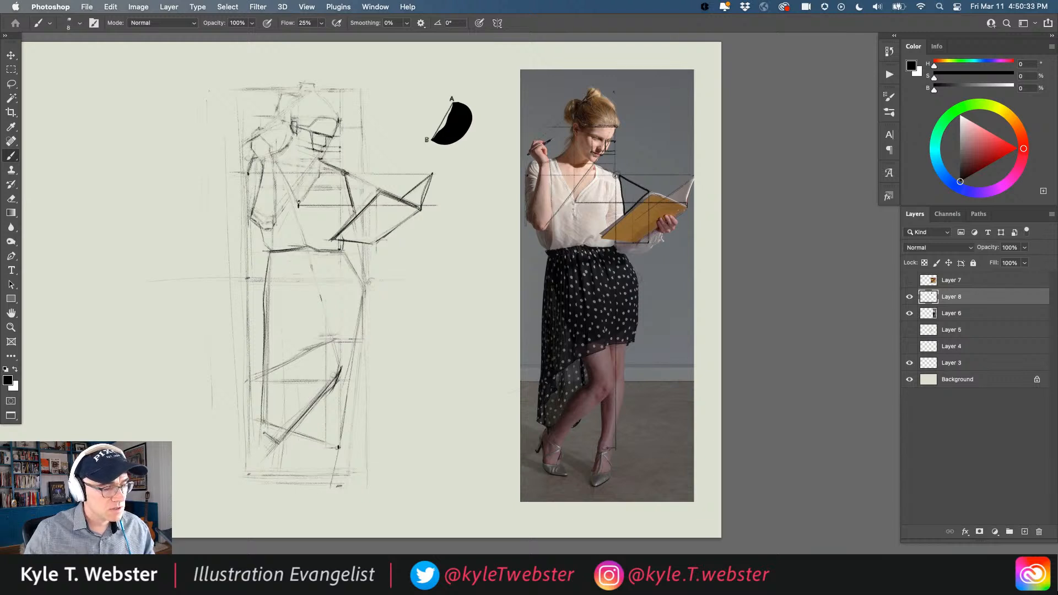
mouse_move(304, 378)
left_mouse_down()
mouse_move(264, 434)
mouse_move(307, 373)
left_mouse_up()
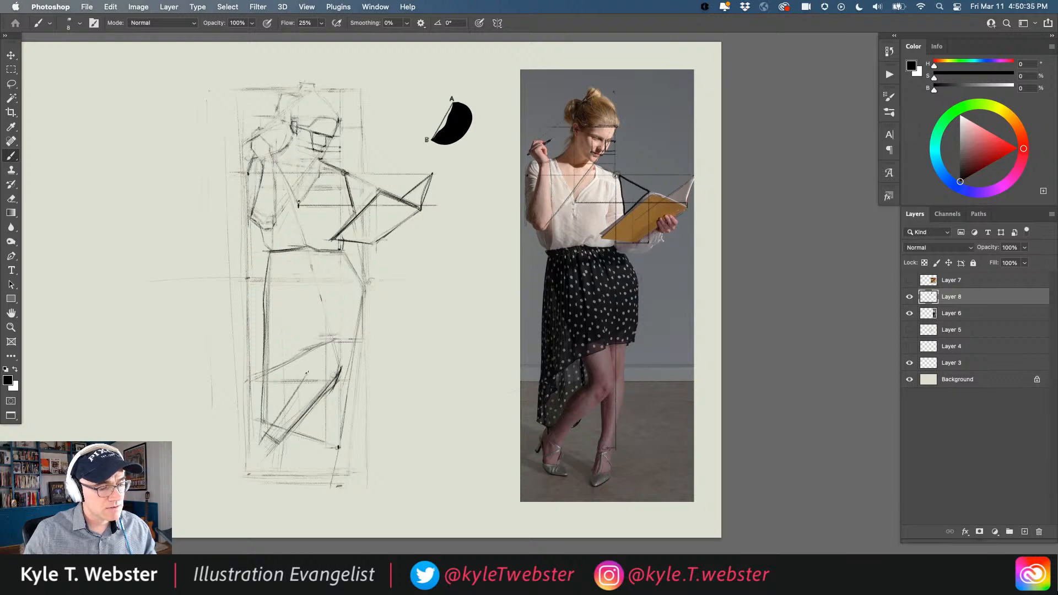
left_click_drag(267, 432, 253, 445)
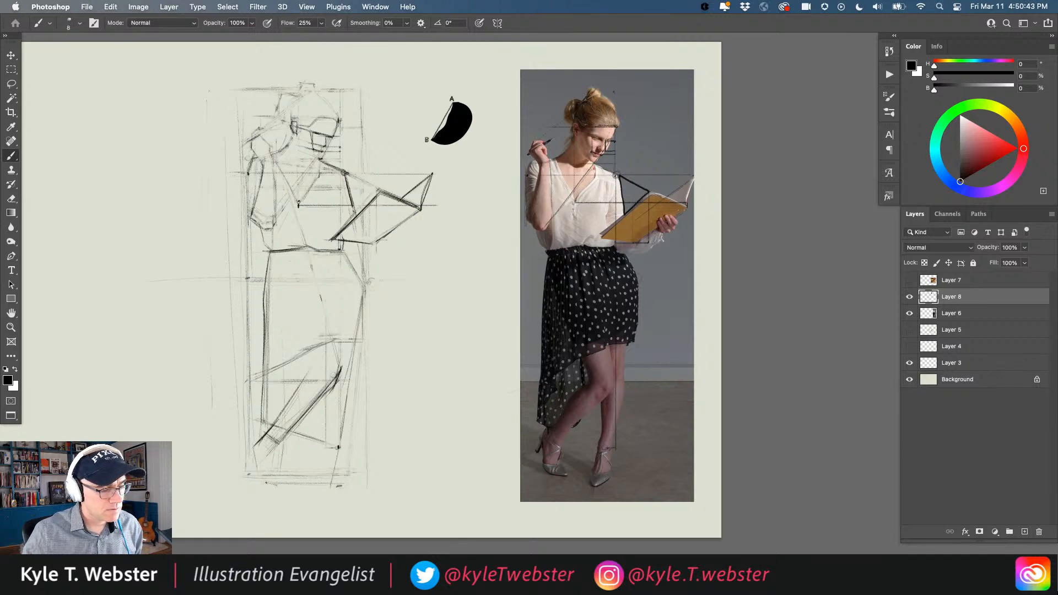
- Mark the bottoms of both feet with short angled strokes and join them with a slanted line
left_click_drag(266, 482, 270, 483)
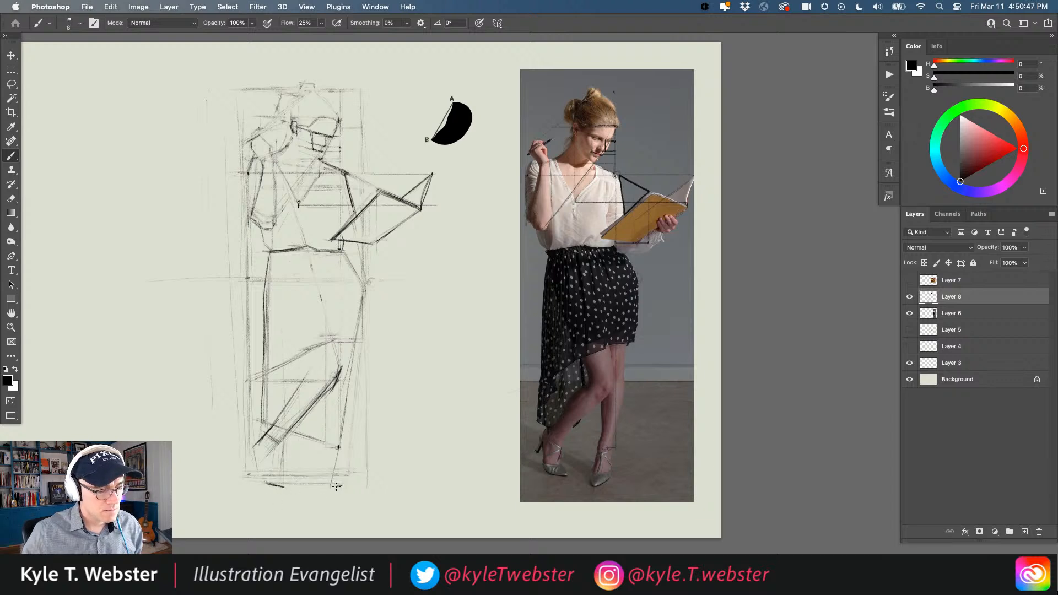
left_click_drag(330, 490, 343, 483)
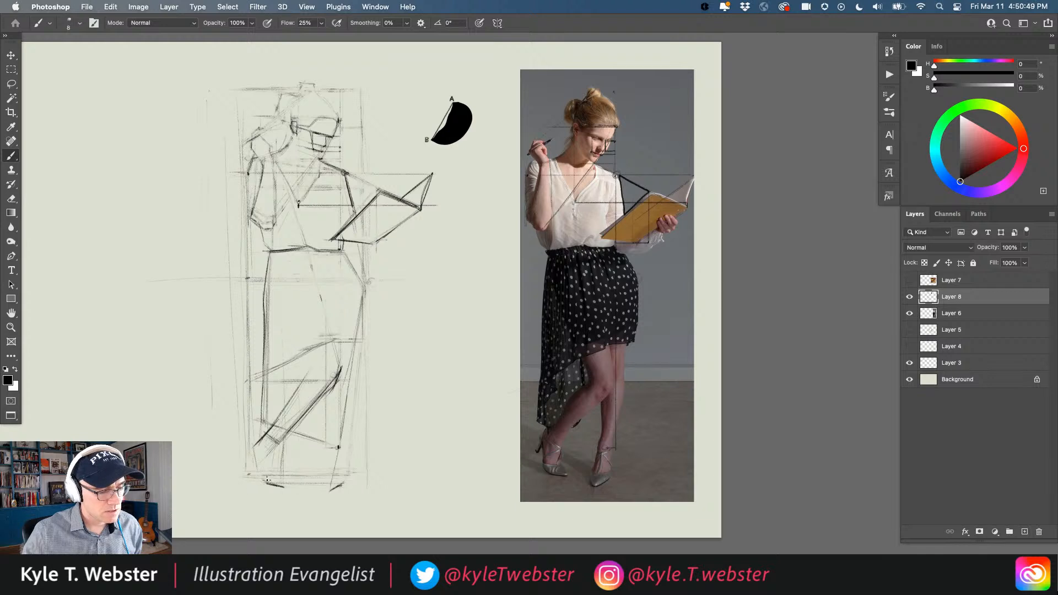
left_click_drag(341, 486, 327, 496)
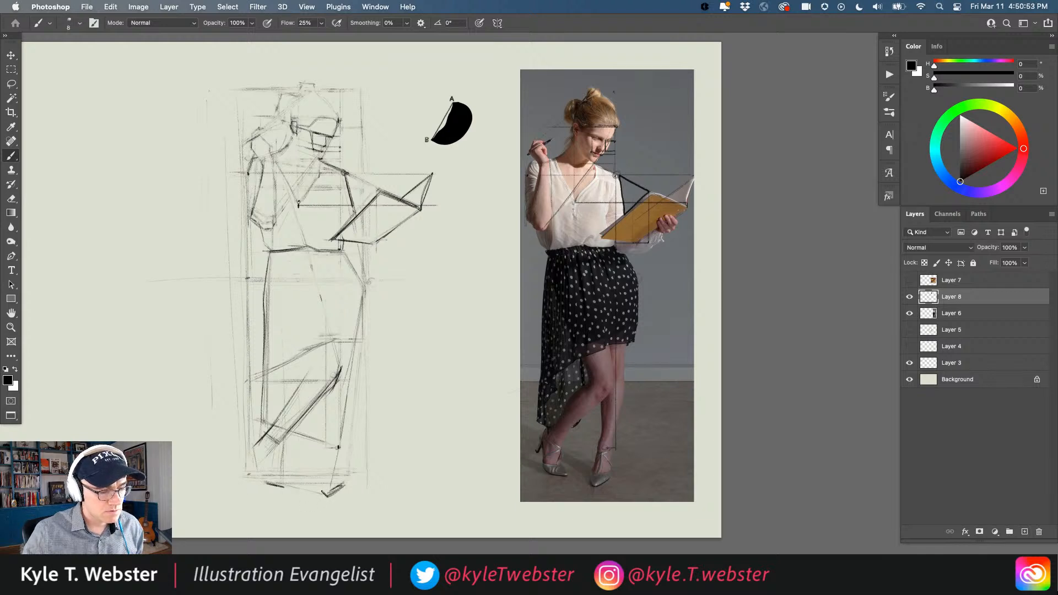
- Draw the near-vertical edge of the standing leg straight down to the toe of its foot
left_click_drag(325, 455, 323, 493)
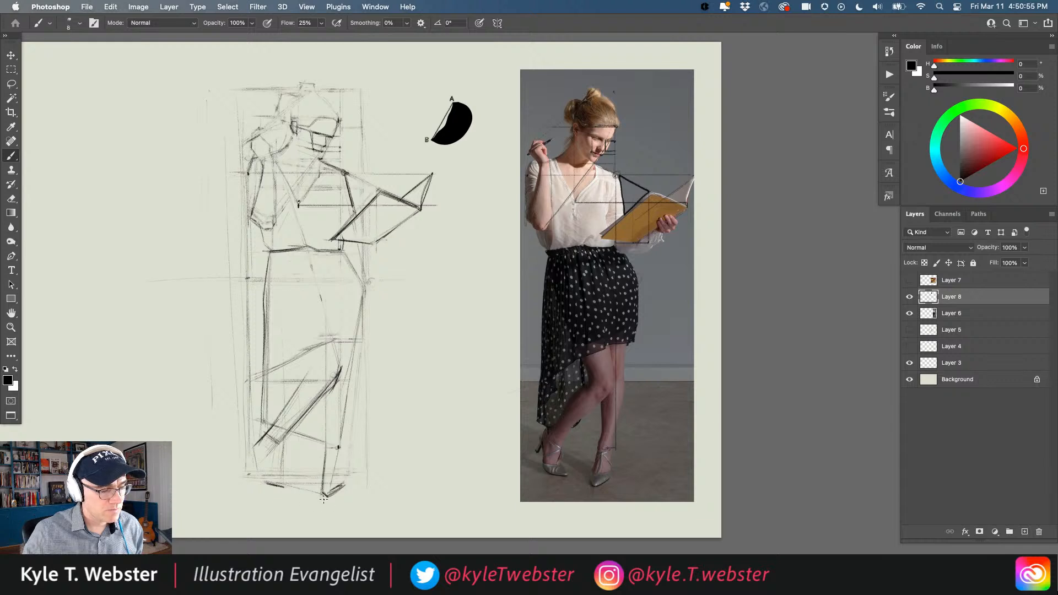
left_click_drag(326, 419, 324, 501)
- Select the area around the upper part of the reference photo, delete Layer 8's guide marks there and deselect
left_click(248, 399, "alt")
left_click_drag(248, 400, 331, 376)
mouse_move(519, 174)
left_mouse_down()
mouse_move(495, 195)
mouse_move(525, 175)
left_mouse_up()
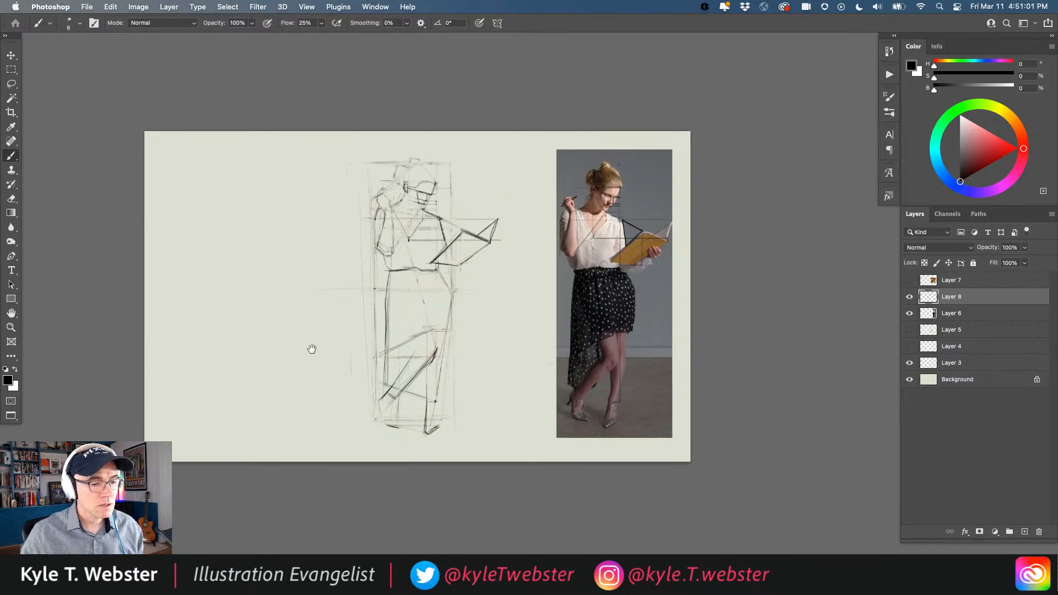
left_click_drag(312, 348, 270, 351)
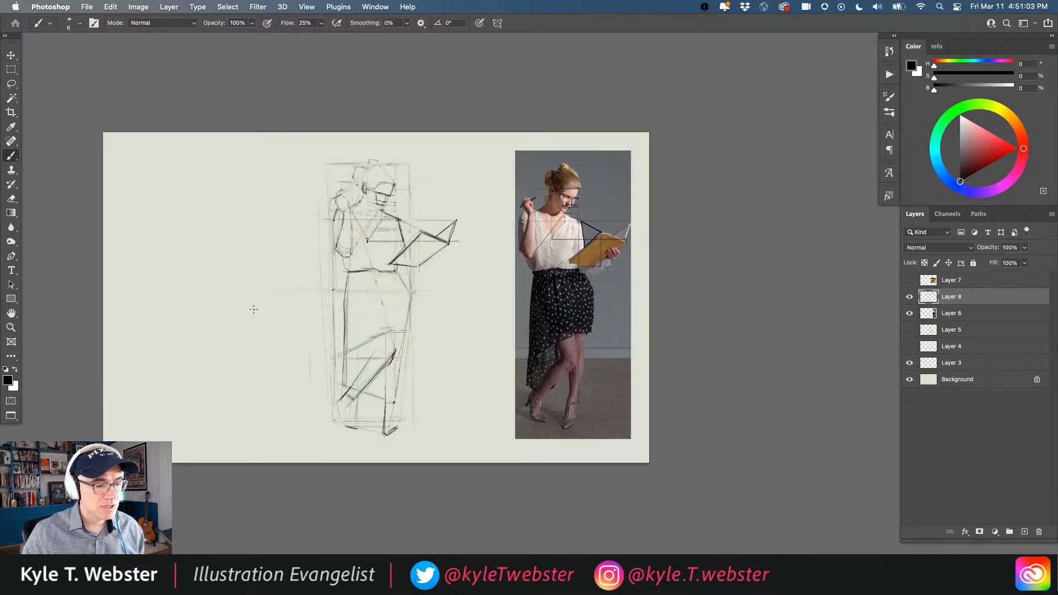
key("m")
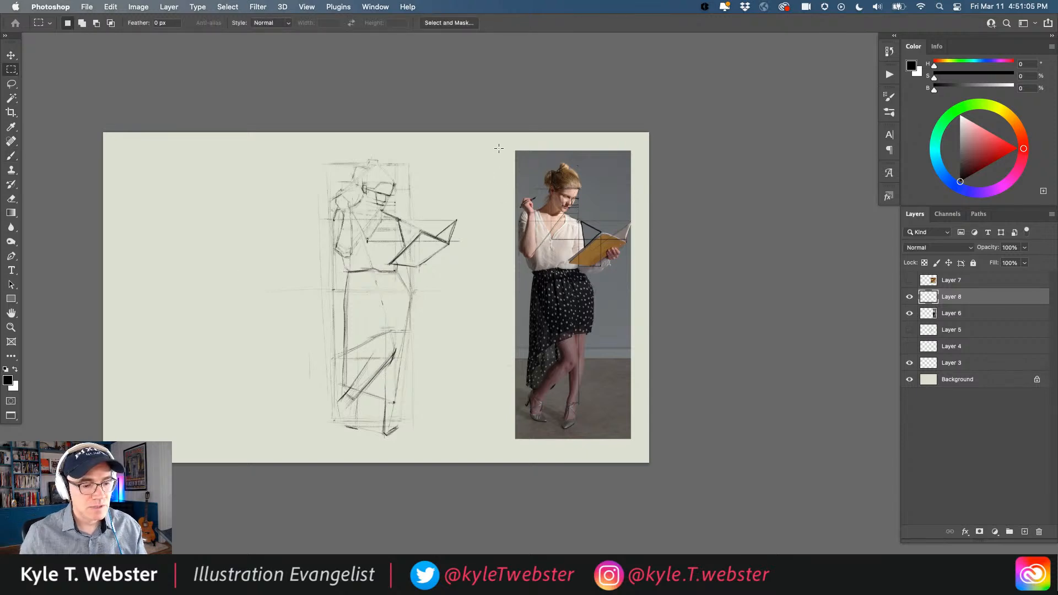
left_click_drag(498, 147, 644, 294)
key("Delete")
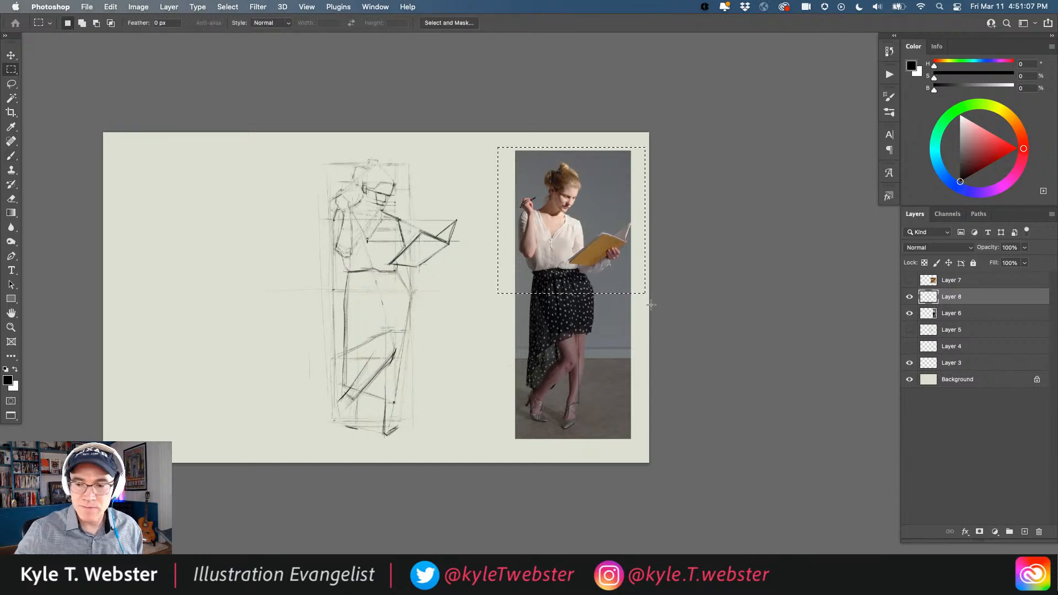
key("super+d")
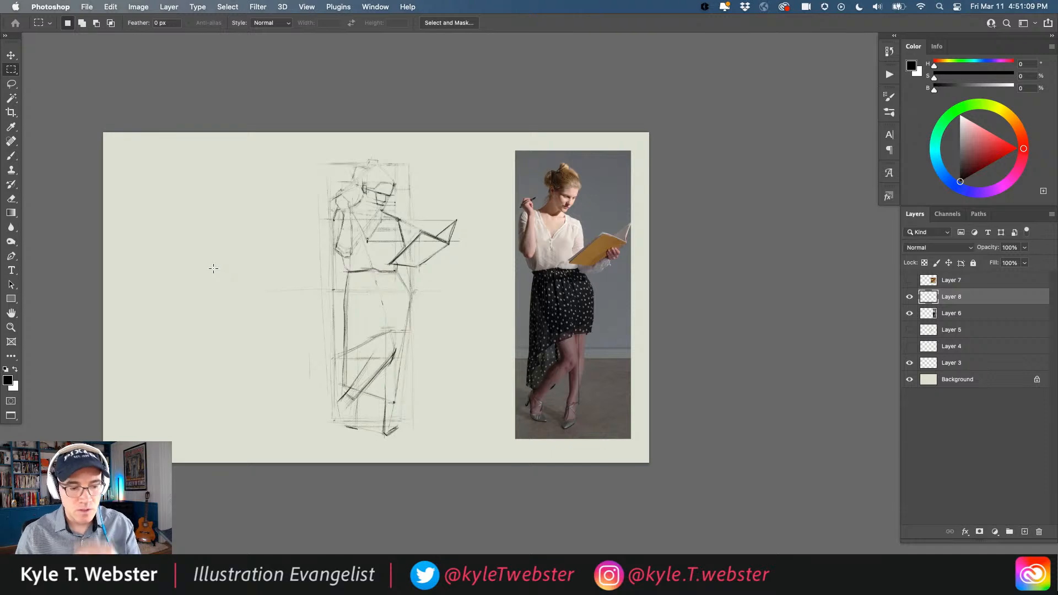
- Fade the reference photo by setting the opacity of Layer 6 to 40%
left_click(927, 313)
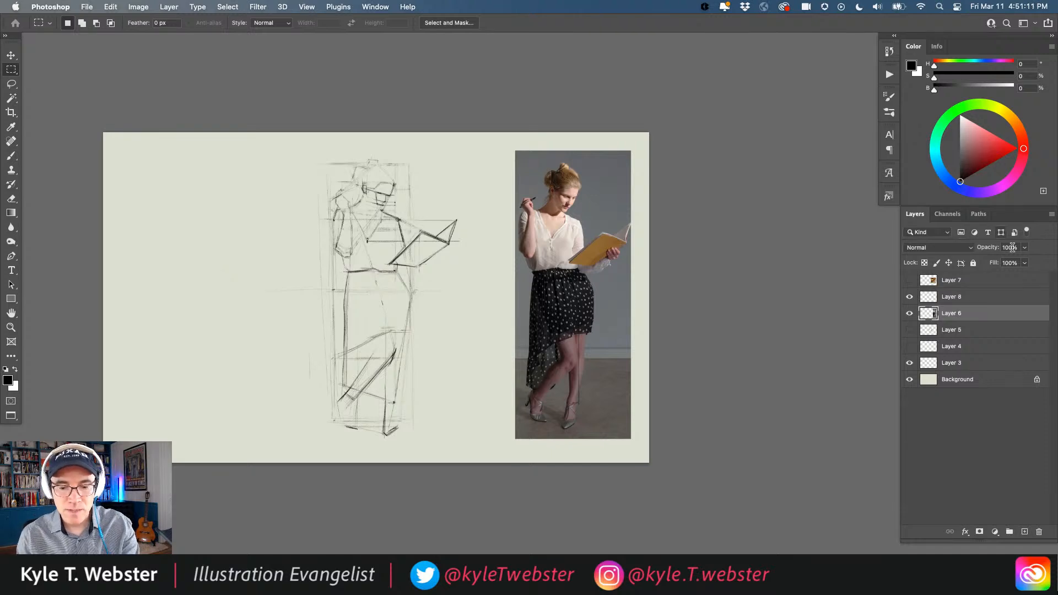
left_click(994, 249)
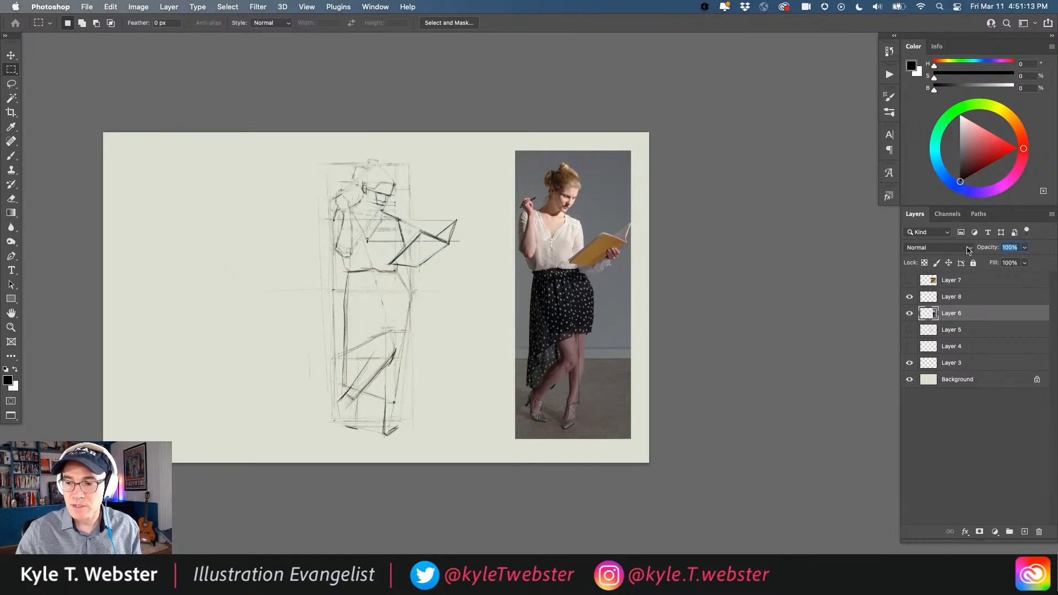
type("40")
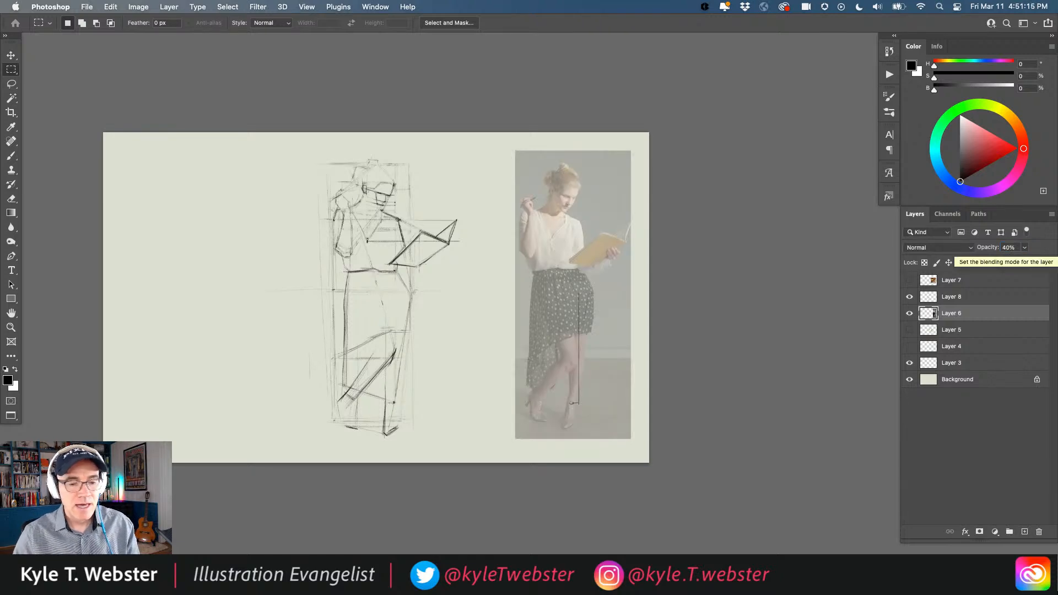
- Lock the transparent pixels of Layer 8 and fill its sketch lines with bright red
left_click(937, 296)
left_click(924, 262)
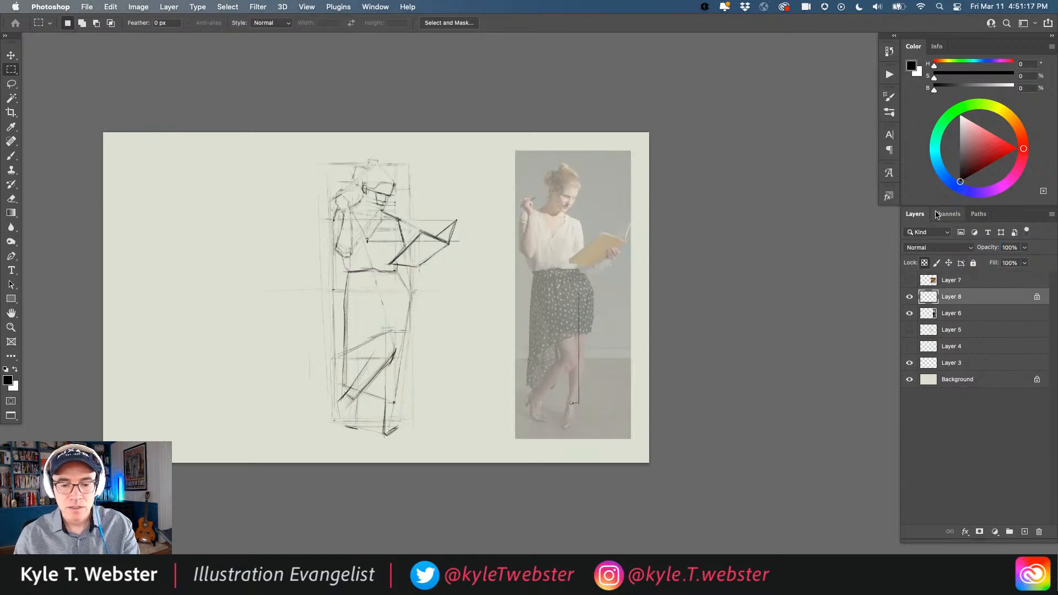
left_click(1014, 146)
key("alt+BackSpace")
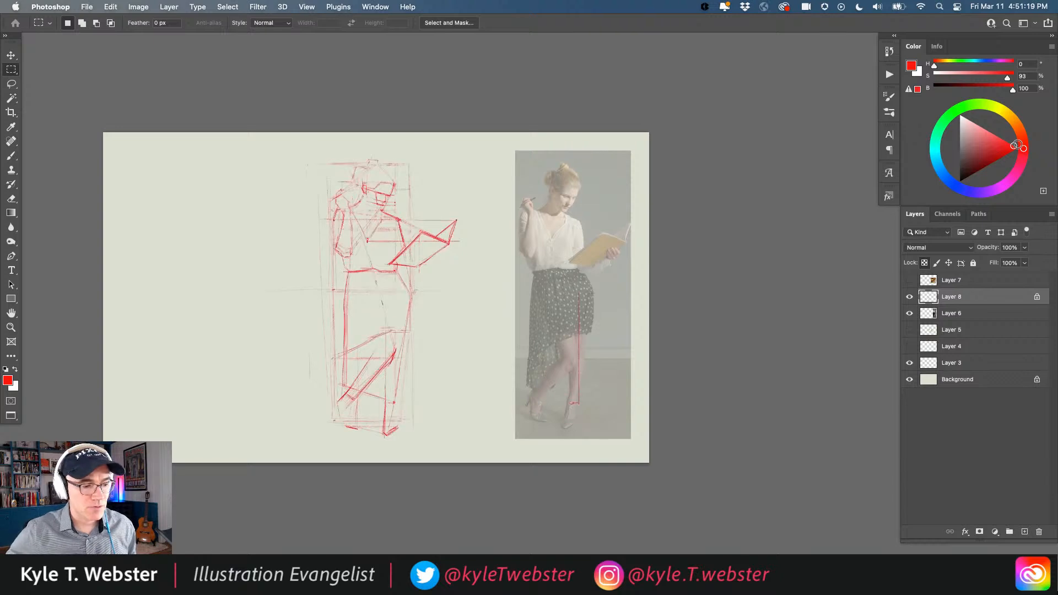
- Move the red sketch onto the faded photo and nudge it horizontally to align the figure with the woman
key("v")
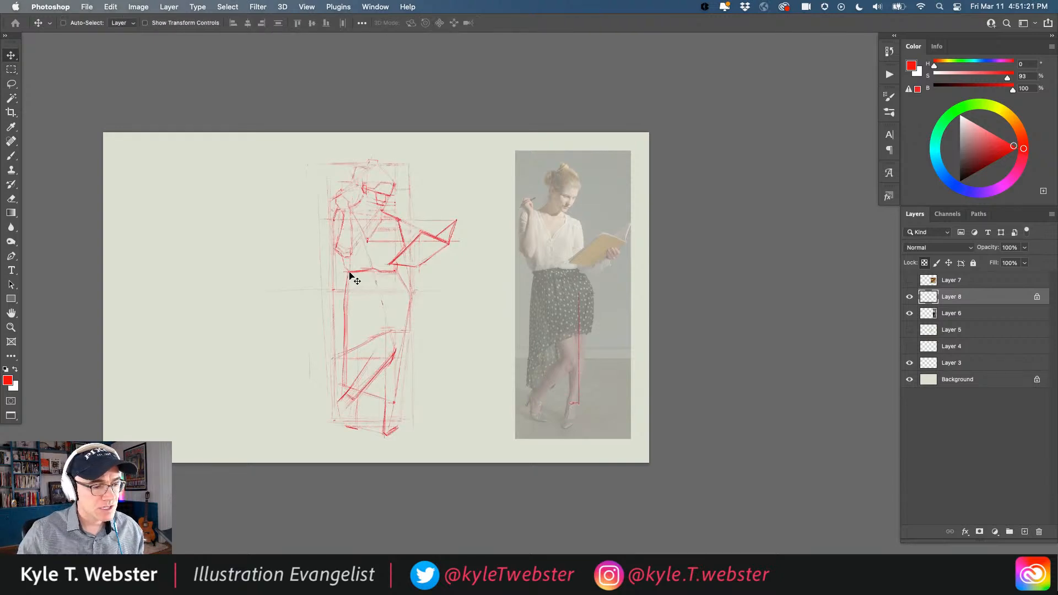
left_click_drag(349, 274, 533, 292)
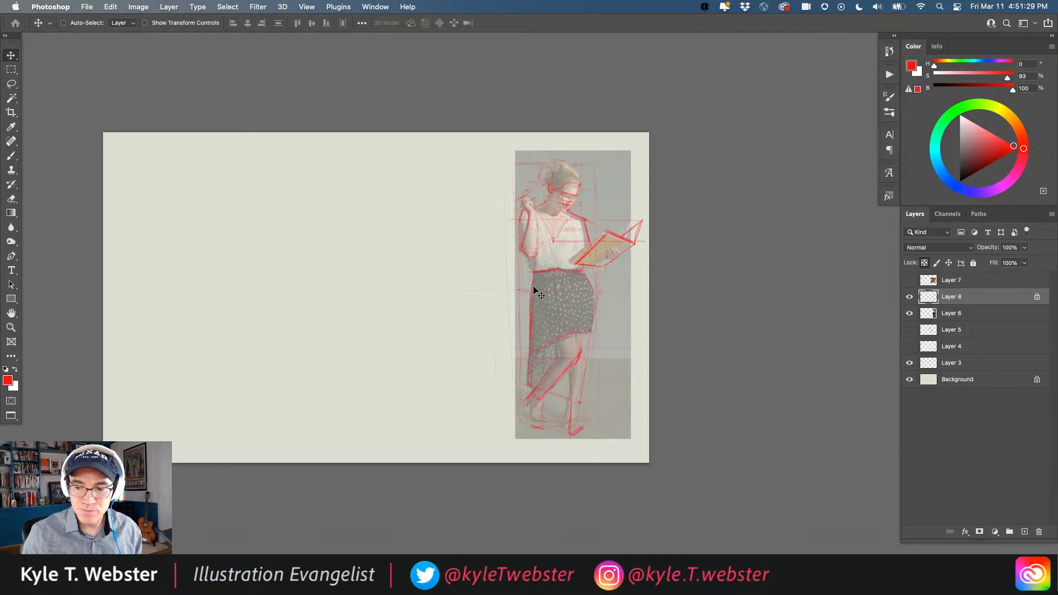
key("b")
left_click(525, 380, "super")
left_click_drag(478, 405, 402, 449)
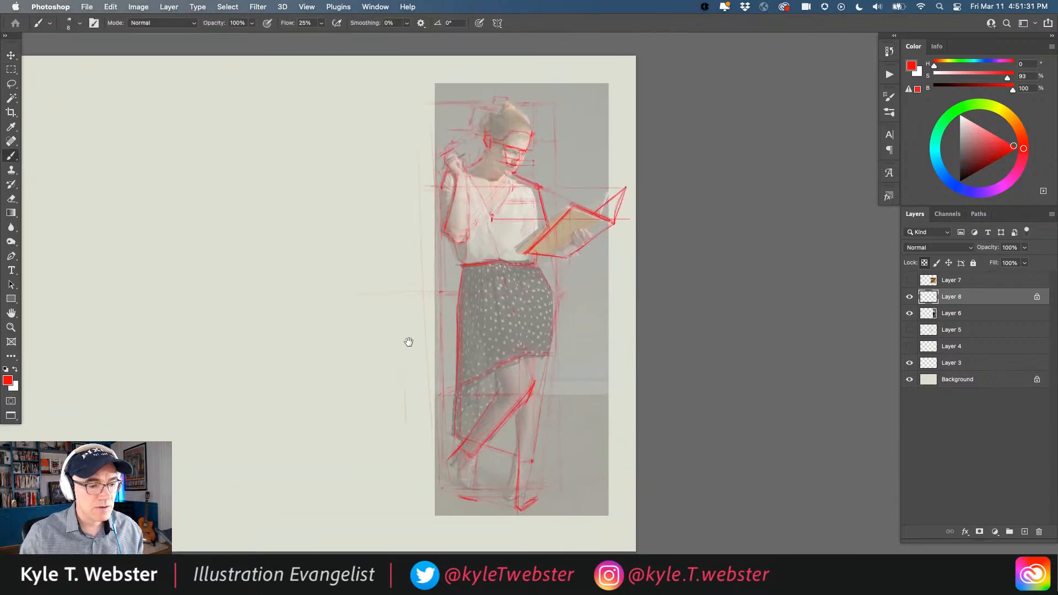
key("v")
key("Left")
key("Left")
key("Left")
key("Left")
key("Left")
key("Left")
key("Left")
key("Left")
key("Left")
key("Left")
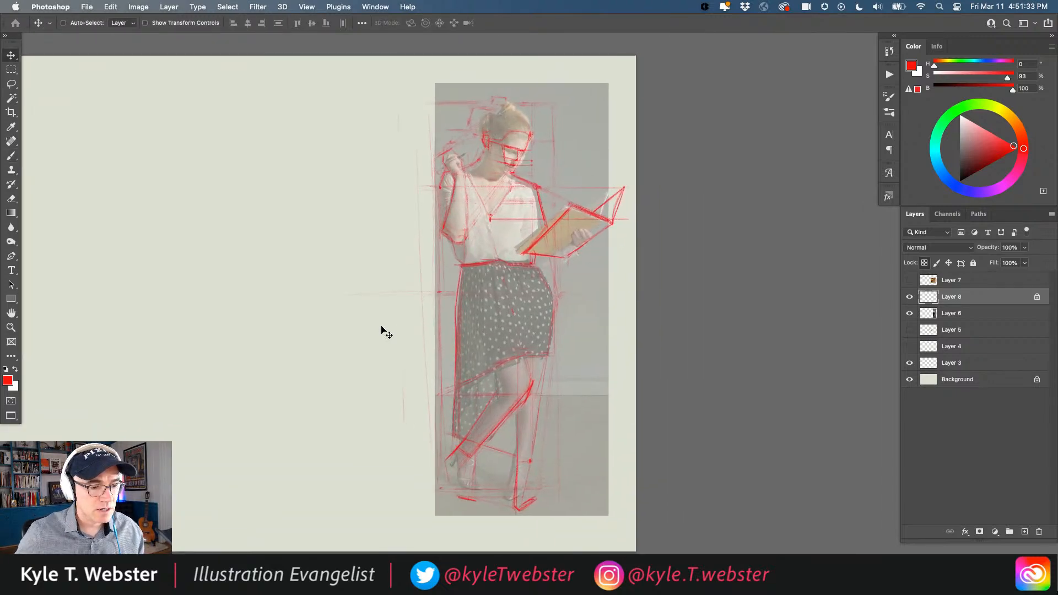
key("Right")
key("Right")
key("Right")
key("Right")
key("Right")
key("Right")
key("b")
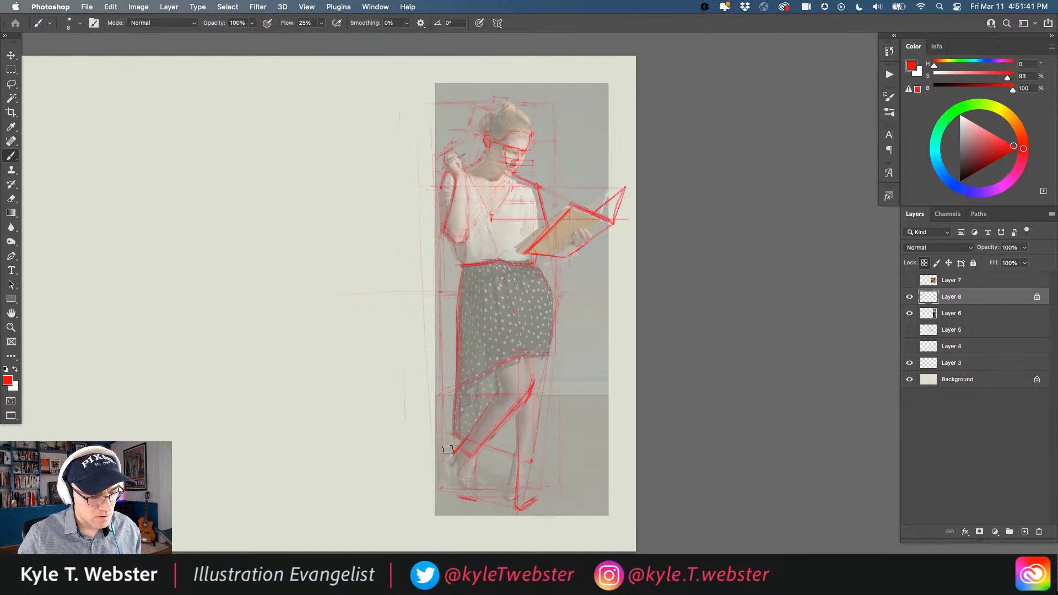
- Unlock Layer 8's transparent pixels and draw a vertical line along the skirt's long edge down to the rear foot
left_click(924, 263)
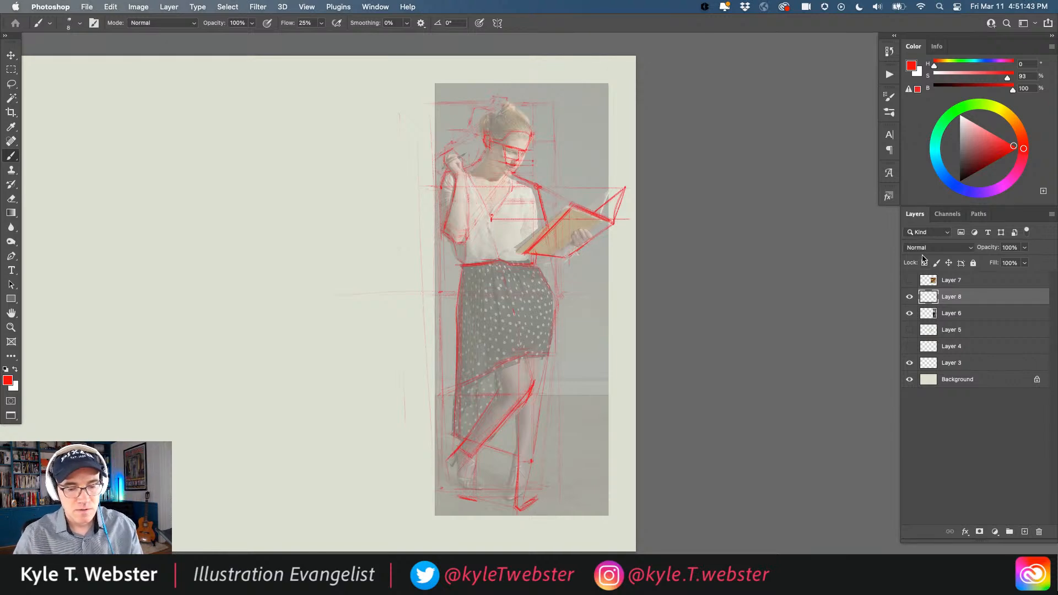
left_click_drag(457, 387, 457, 510)
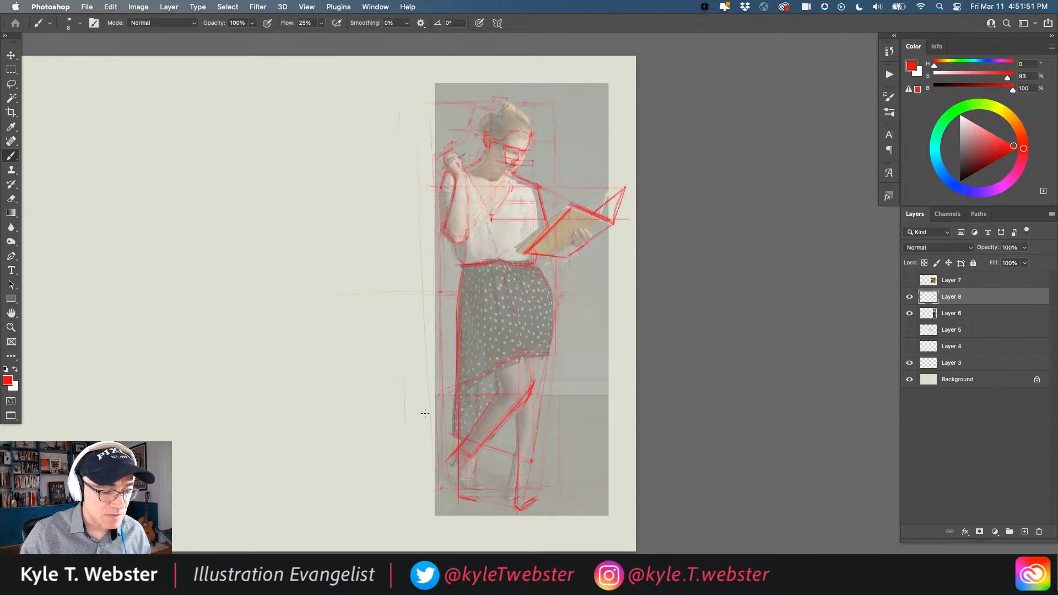
- Move the red sketch off the photo to the empty area beside it and align its height with the woman
key("super+minus")
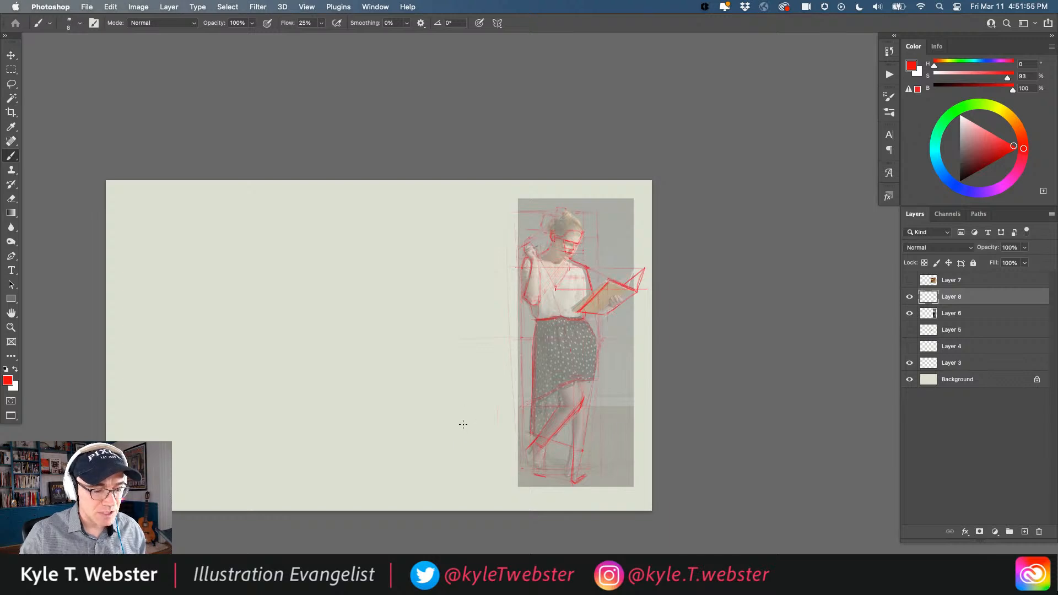
key("v")
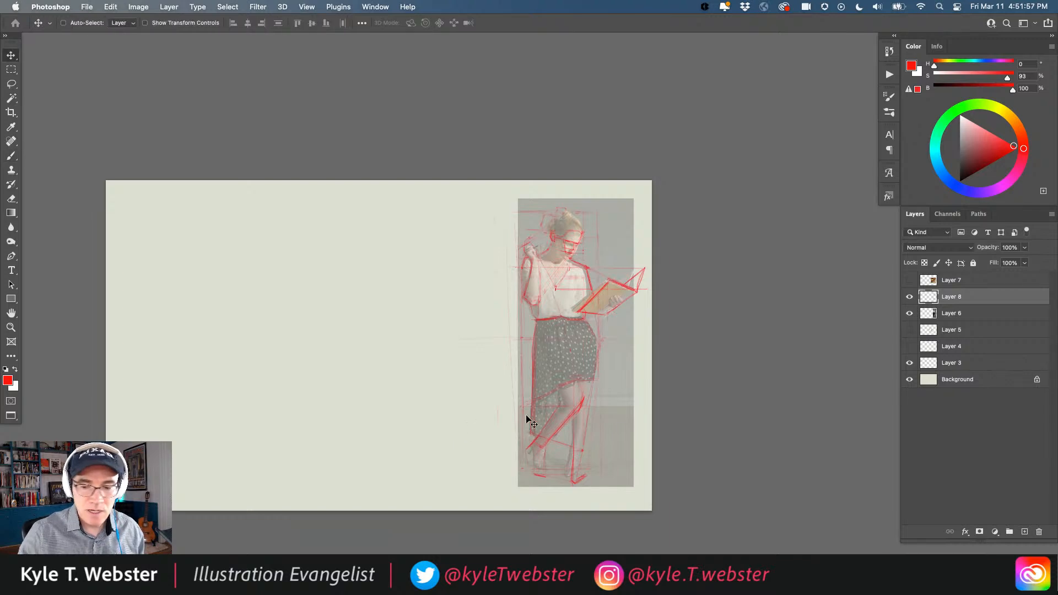
mouse_move(536, 390)
left_mouse_down()
mouse_move(378, 395)
mouse_move(382, 385)
left_mouse_up()
key("super+z")
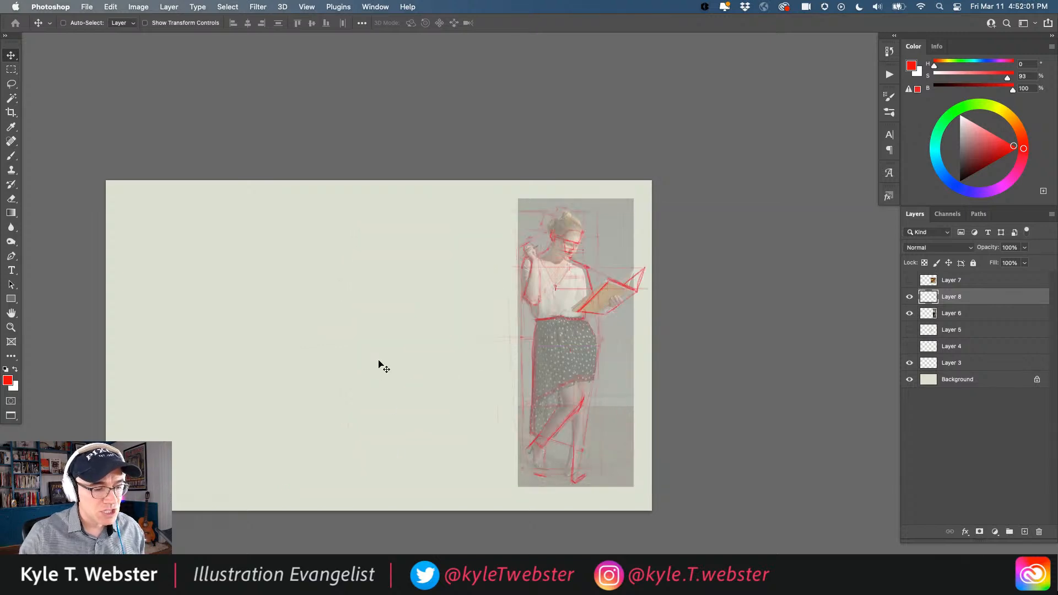
left_click_drag(539, 330, 373, 326)
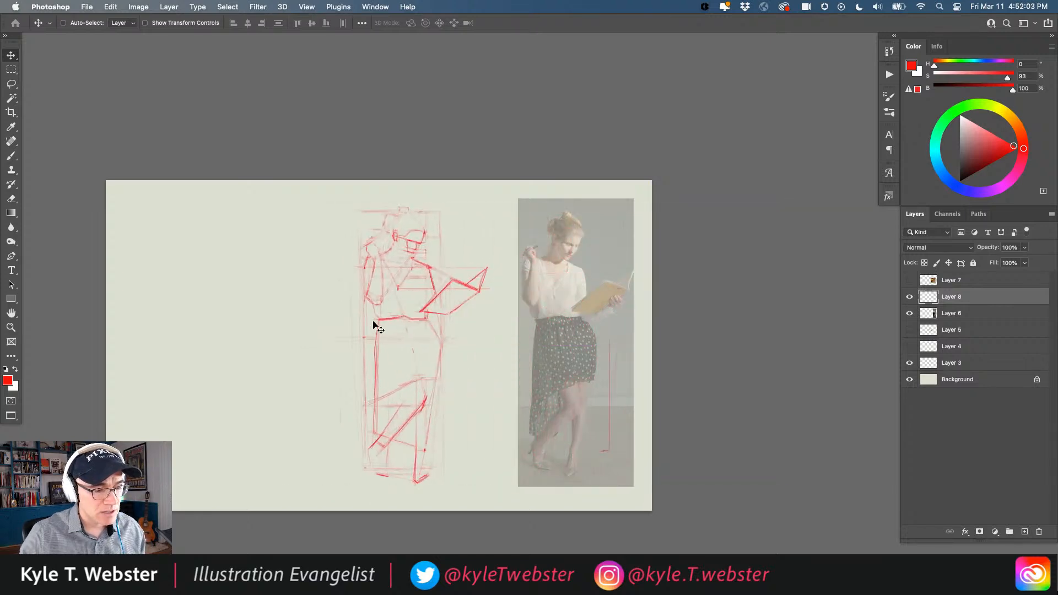
left_click(389, 451, "super")
left_click_drag(387, 449, 336, 440)
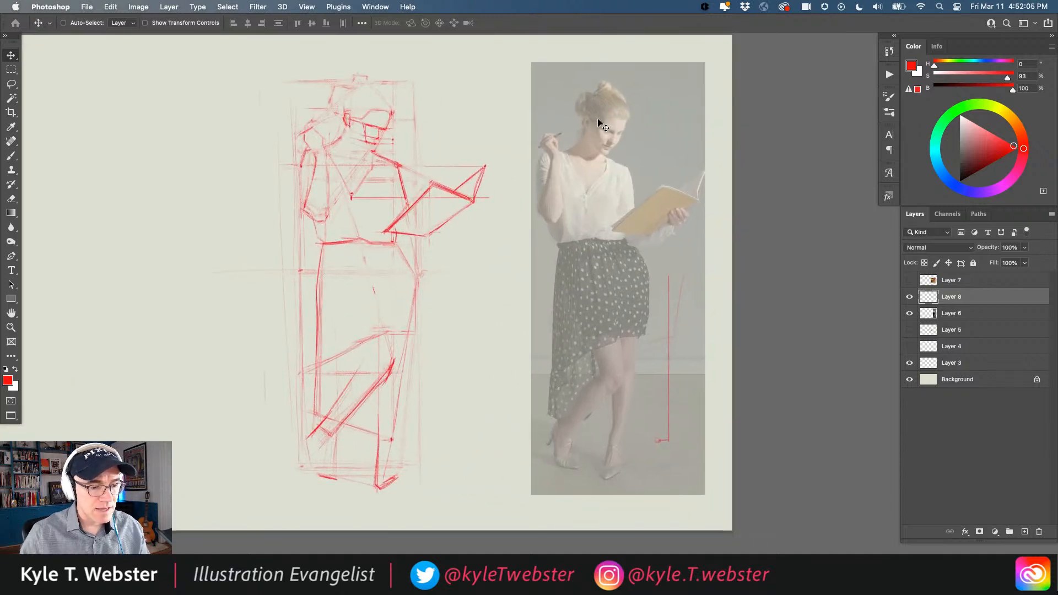
left_click_drag(562, 247, 562, 252)
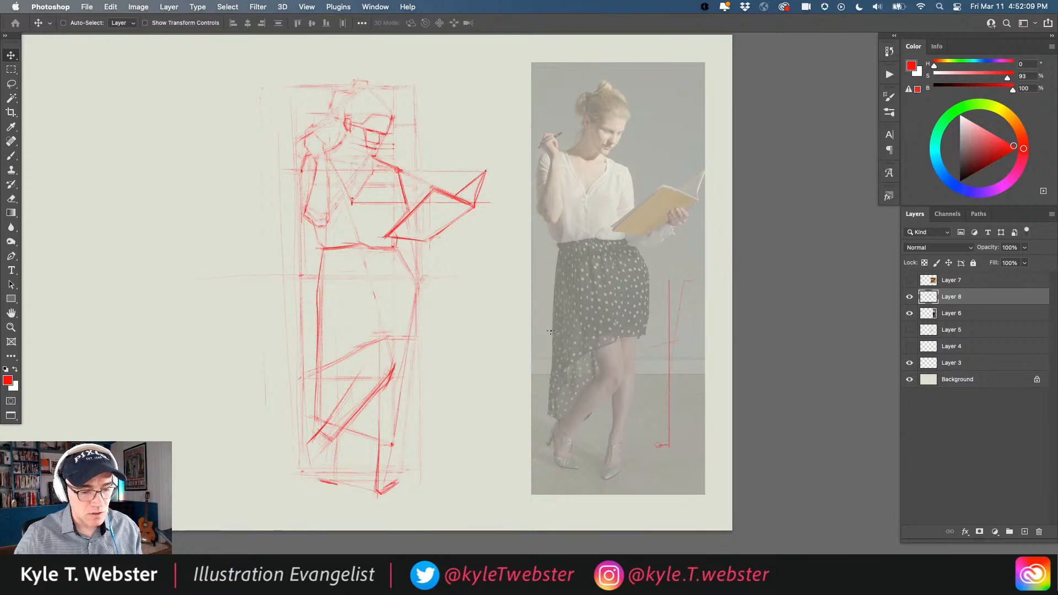
- Draw a vertical plumb line on the photo from the skirt's outer edge to the rear heel, replacing the first attempt
key("b")
left_click_drag(559, 256, 559, 468)
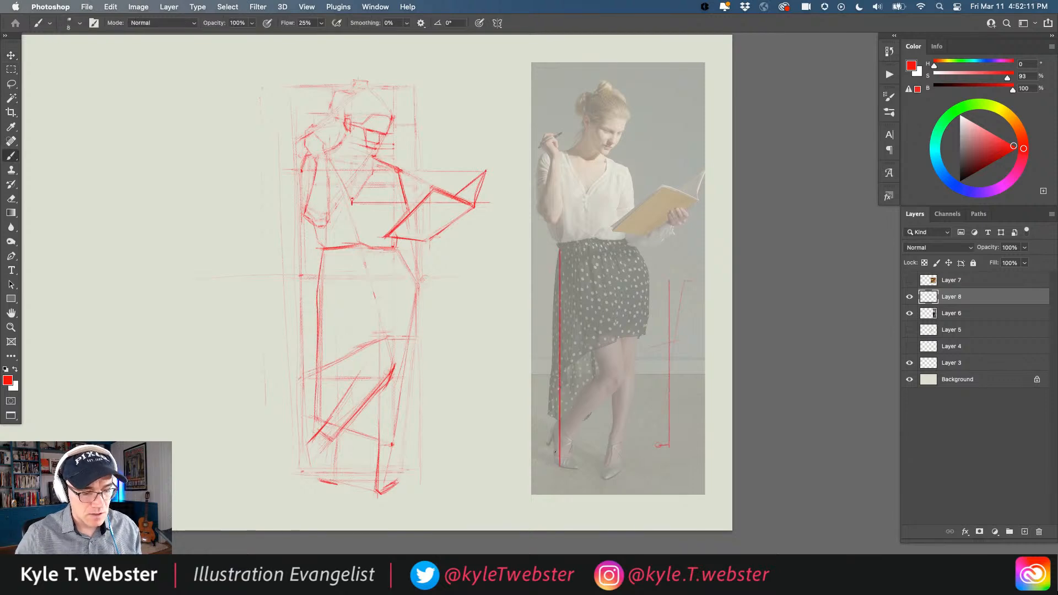
key("super+z")
left_click_drag(553, 301, 553, 452)
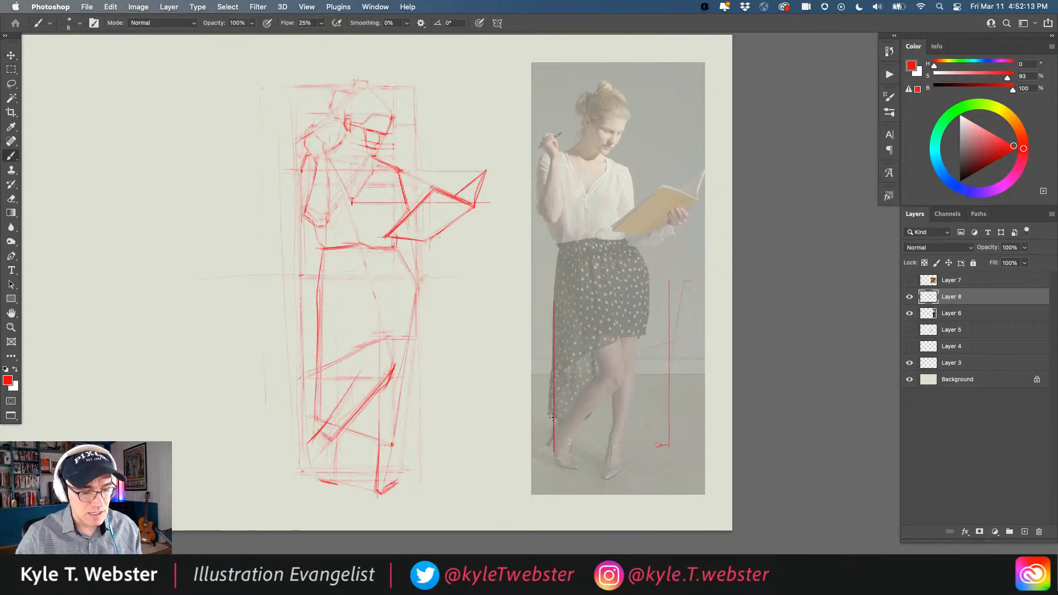
- Repeat the plumb line on the sketch and redraw the rear leg's calf, heel and sole against it
left_click_drag(318, 319, 319, 489)
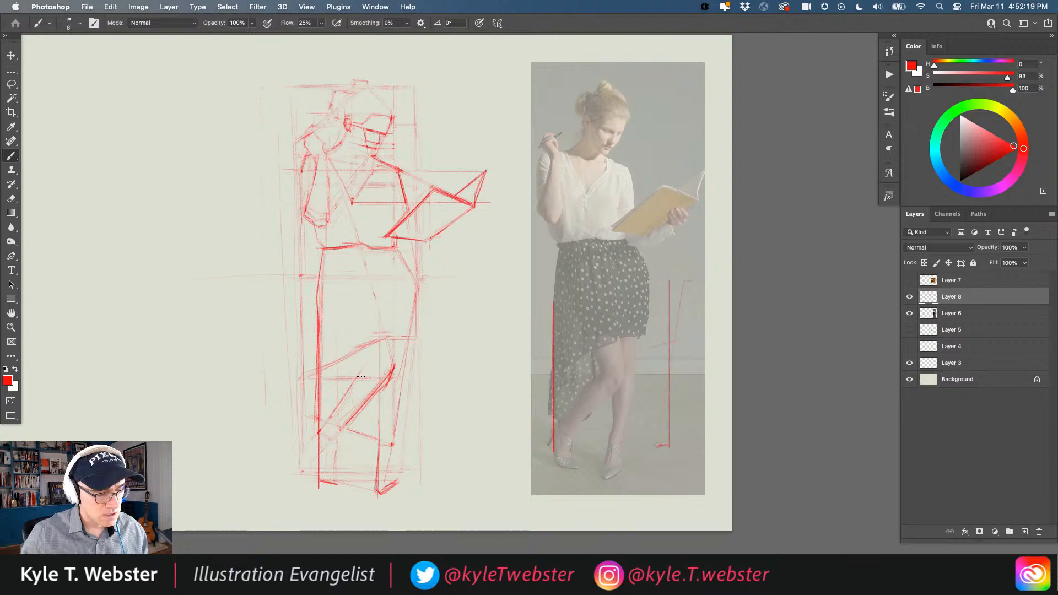
mouse_move(364, 374)
left_mouse_down()
mouse_move(315, 429)
mouse_move(319, 465)
left_mouse_up()
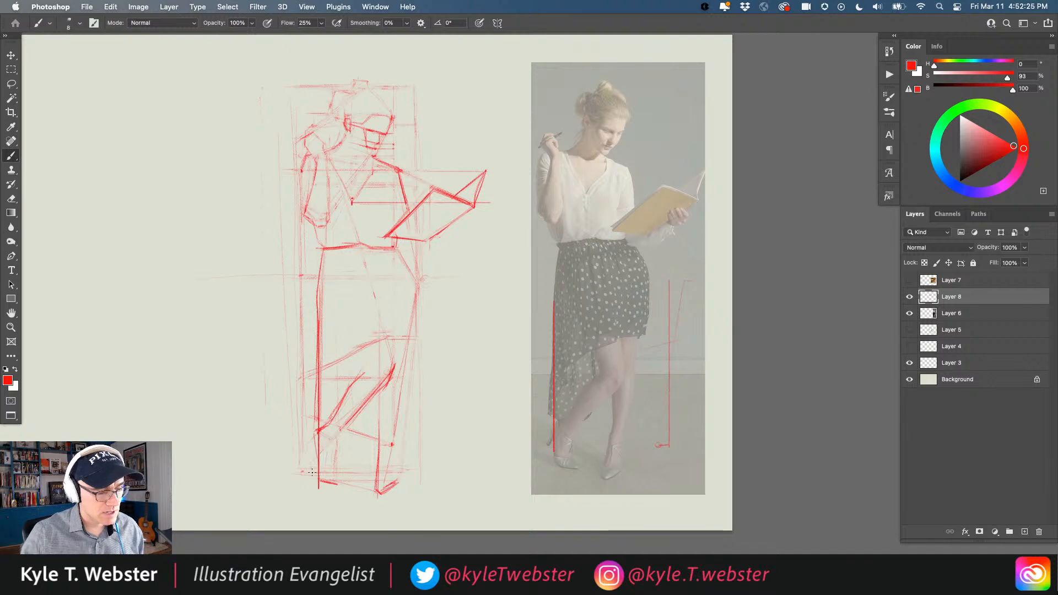
left_click_drag(317, 477, 338, 484)
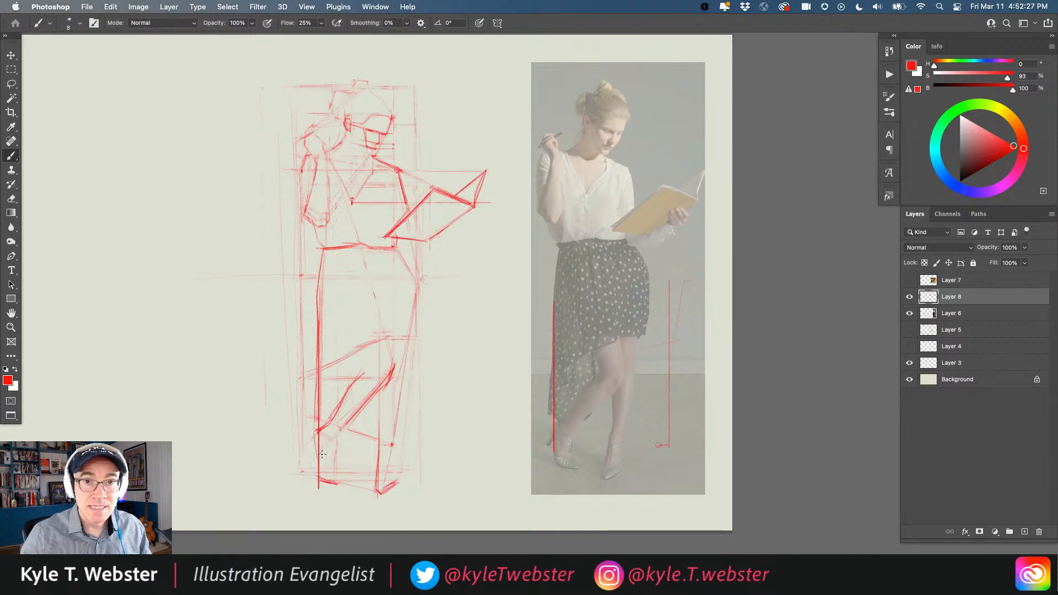
- Hide the woman's sketch and photo layers, show the tiger photo on Layer 7 and add a new layer above it
key("super+minus")
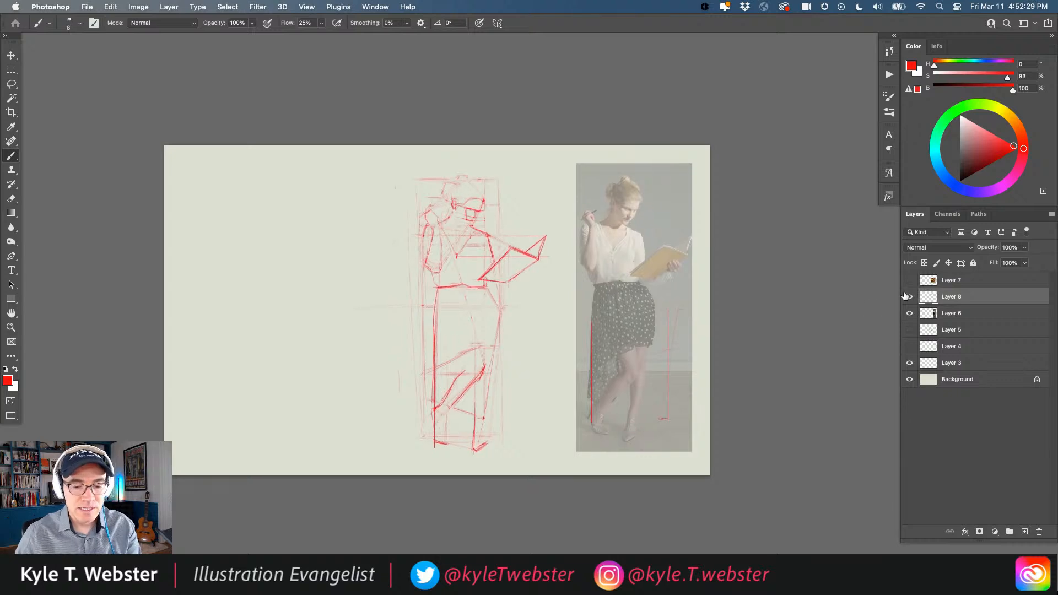
left_click(910, 295)
left_click(910, 280)
left_click(929, 281)
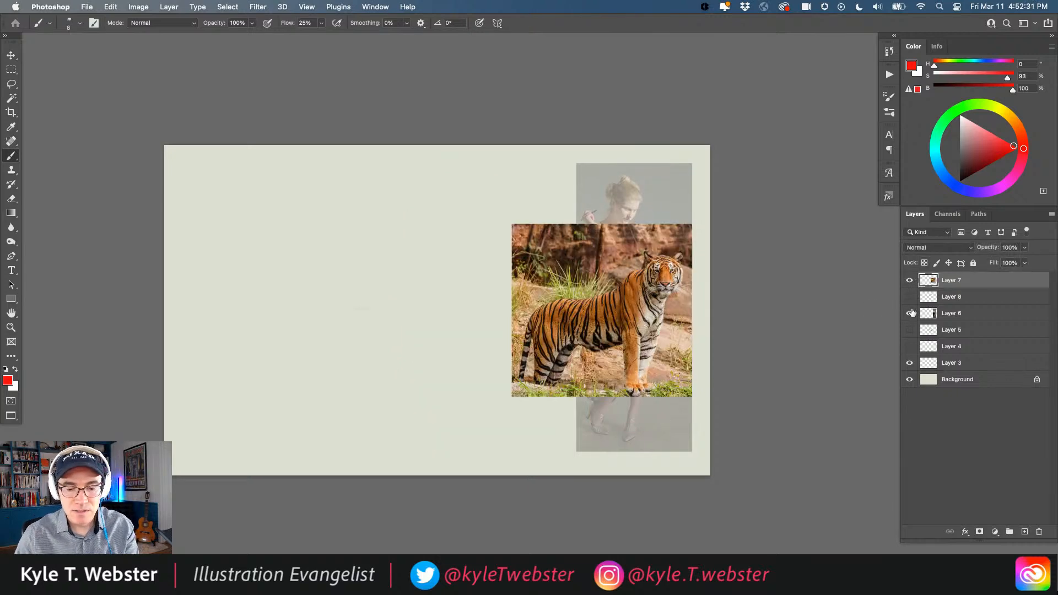
left_click(909, 313)
left_click(1025, 531)
- With default black, lightly sketch the four sides of a bounding box for the tiger in the empty area beside the photo
left_click(447, 412, "super")
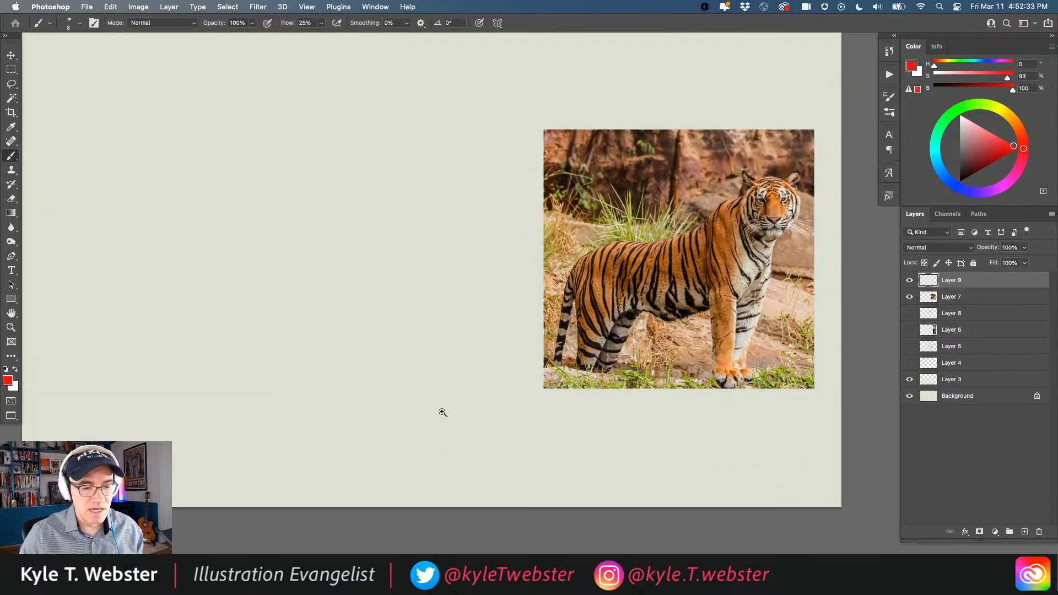
left_click_drag(439, 413, 445, 448)
key("d")
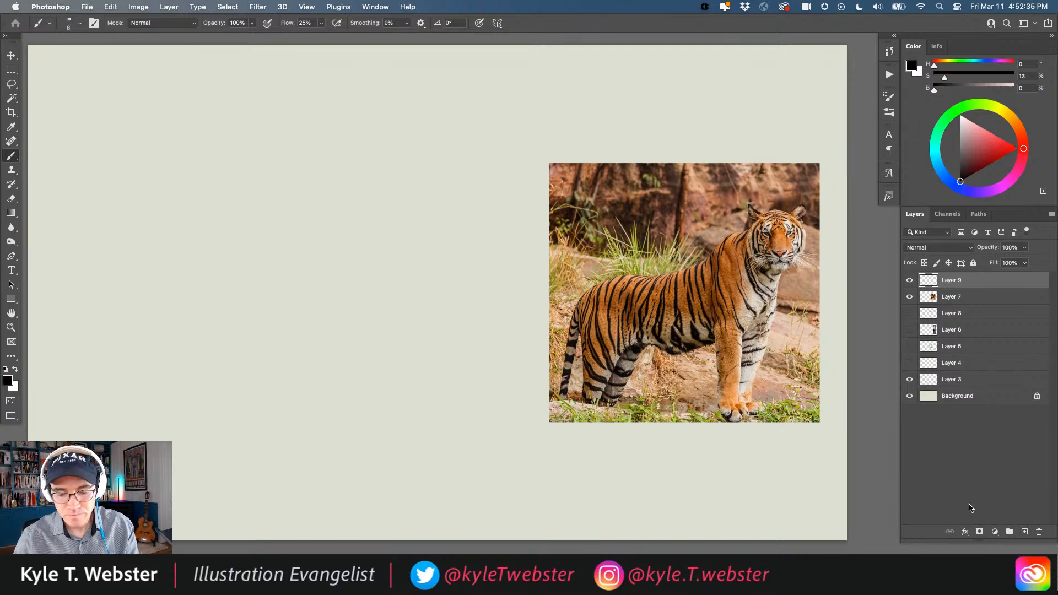
left_click_drag(410, 349, 416, 337)
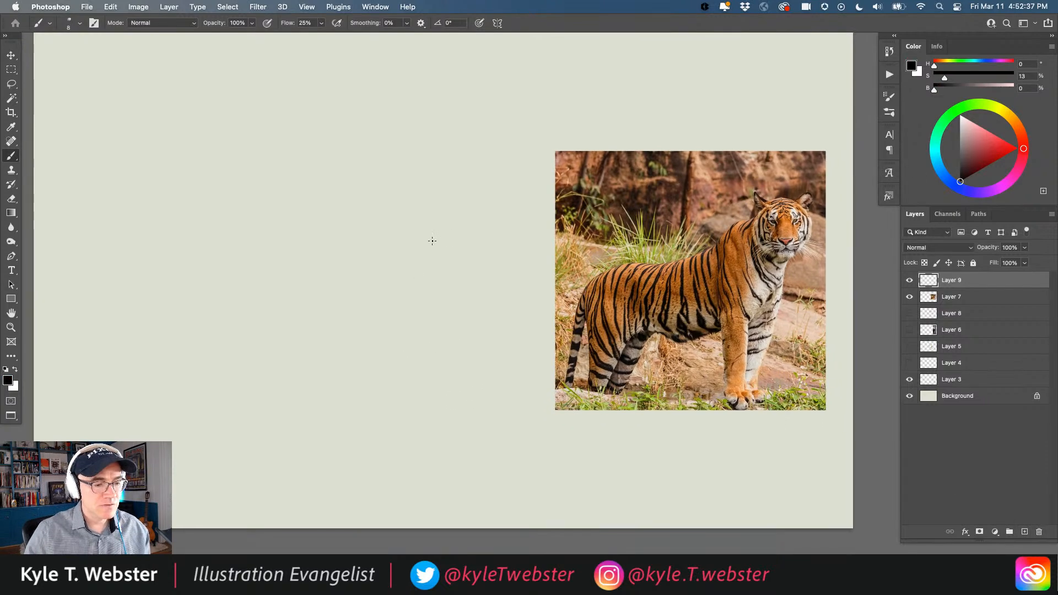
left_click_drag(457, 196, 458, 401)
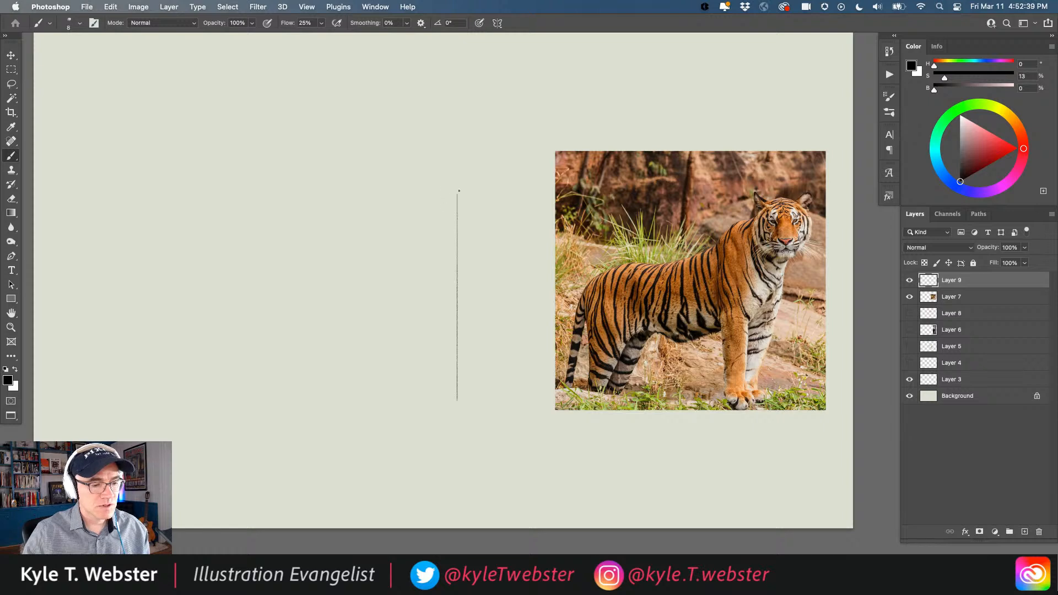
left_click_drag(459, 190, 230, 189)
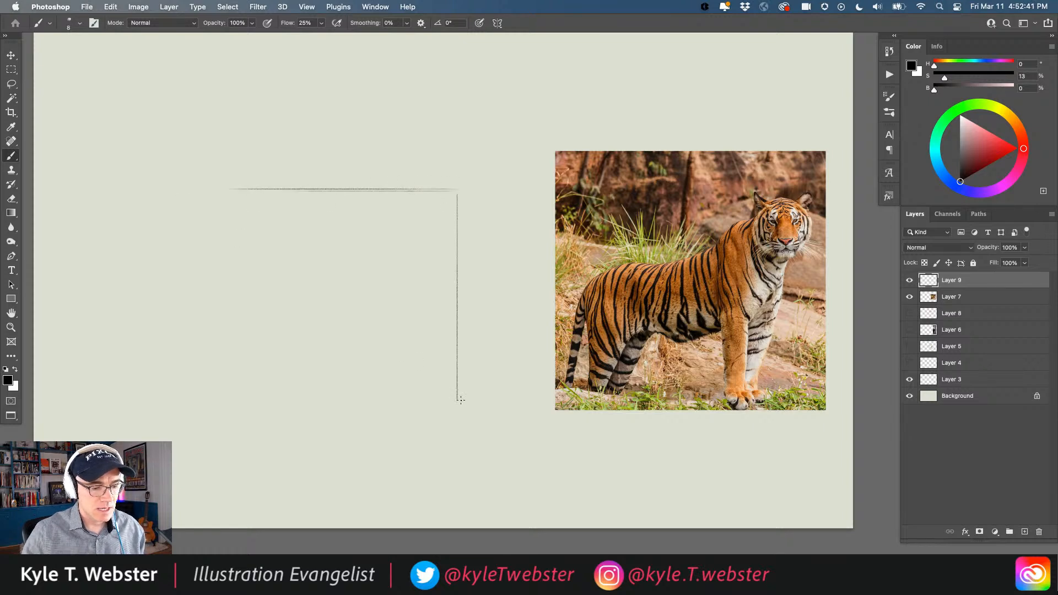
left_click_drag(460, 402, 191, 403)
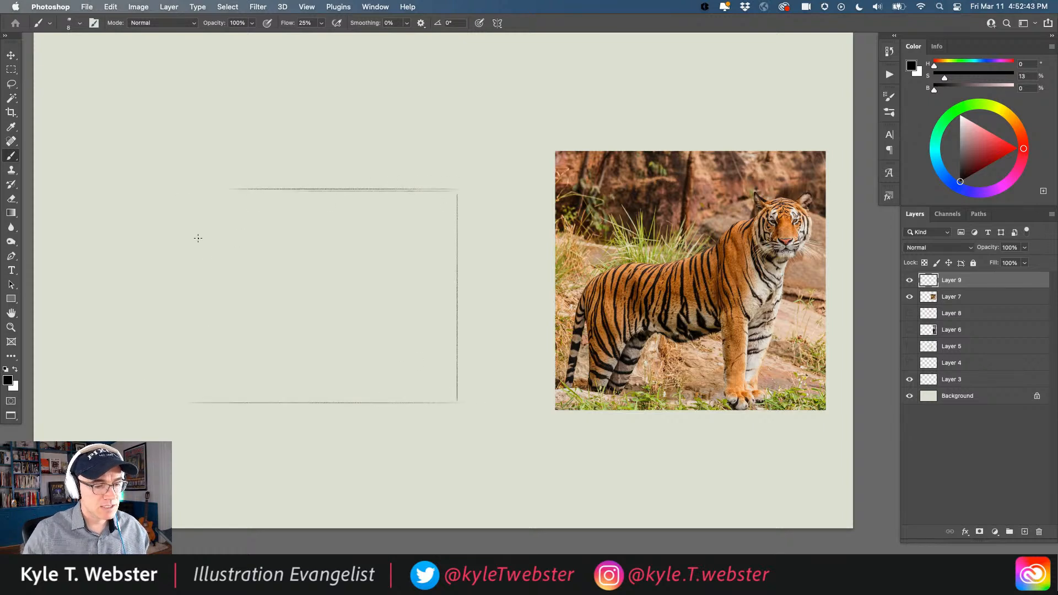
left_click_drag(166, 369, 165, 284)
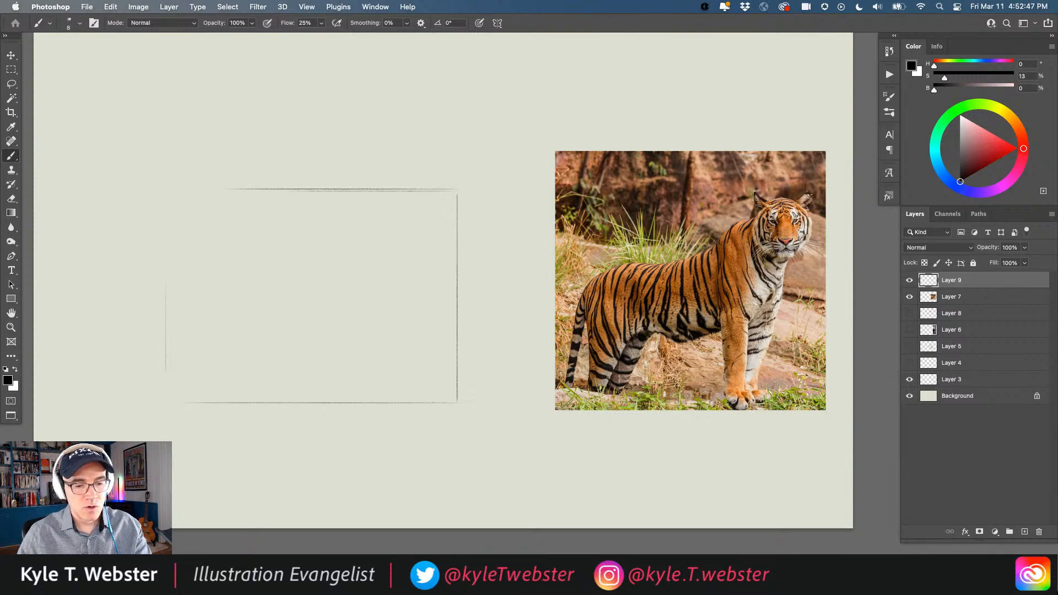
- Draw a horizontal guide at the tiger's ear tips on the photo, then darken the box's front and base edges and redraw its tail-side edge narrower
left_click_drag(808, 195, 578, 195)
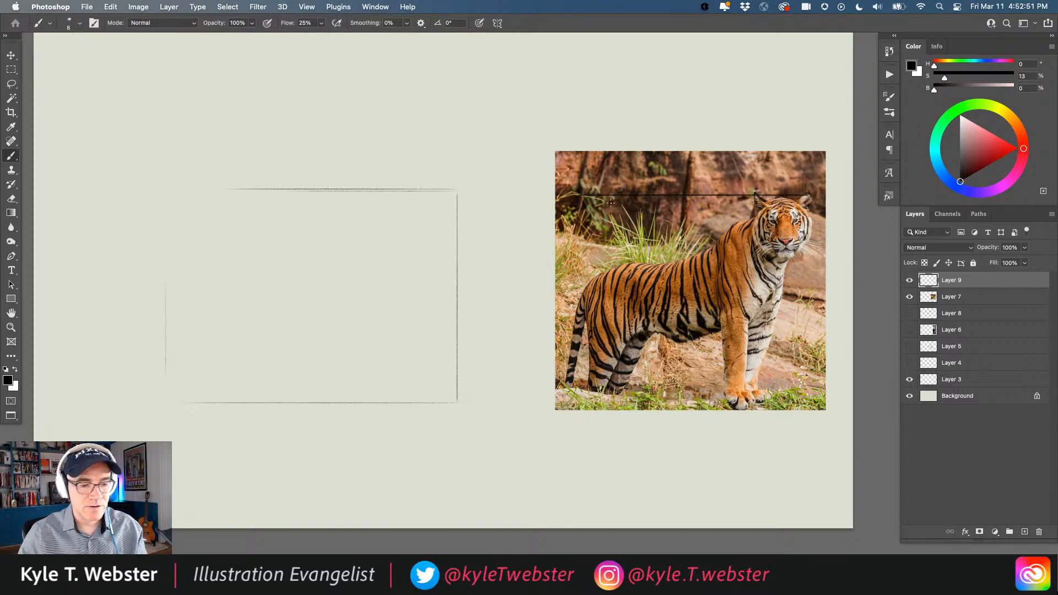
left_click_drag(808, 197, 808, 388)
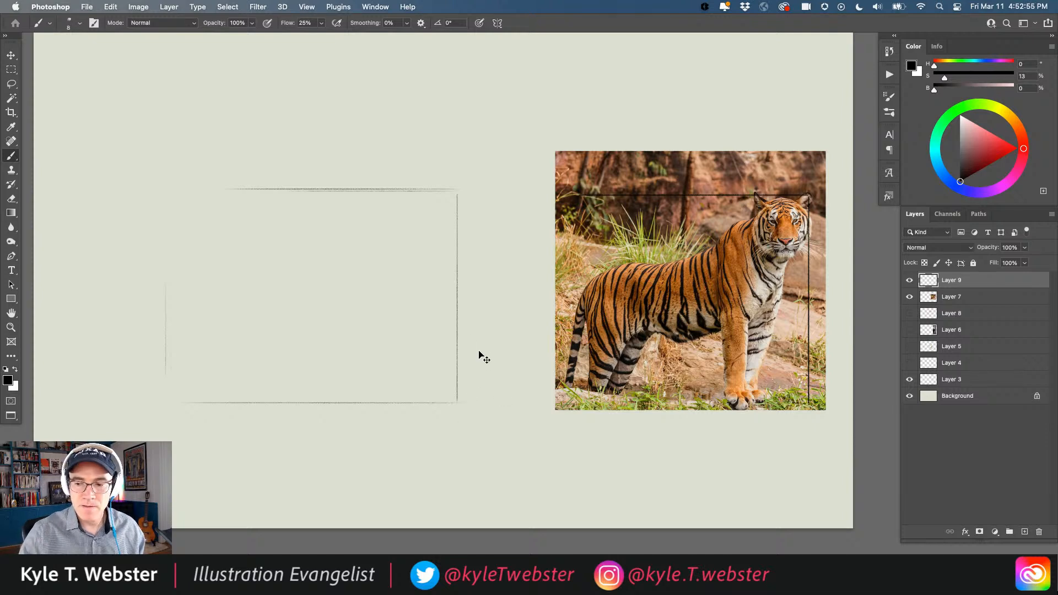
key("super+z")
mouse_move(455, 189)
left_mouse_down()
mouse_move(455, 415)
mouse_move(267, 403)
left_mouse_up()
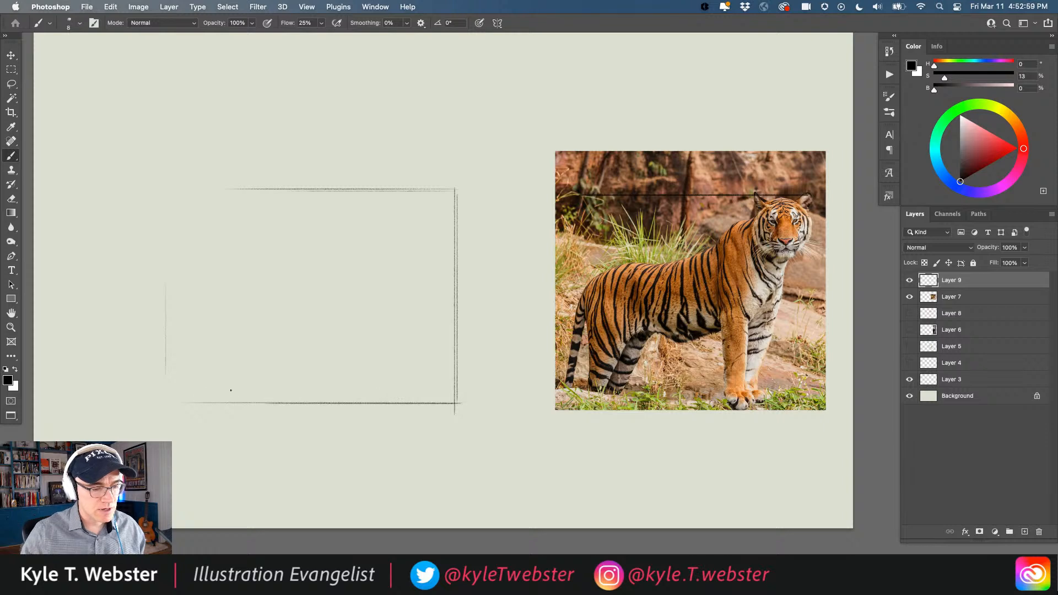
left_click_drag(197, 204, 191, 401)
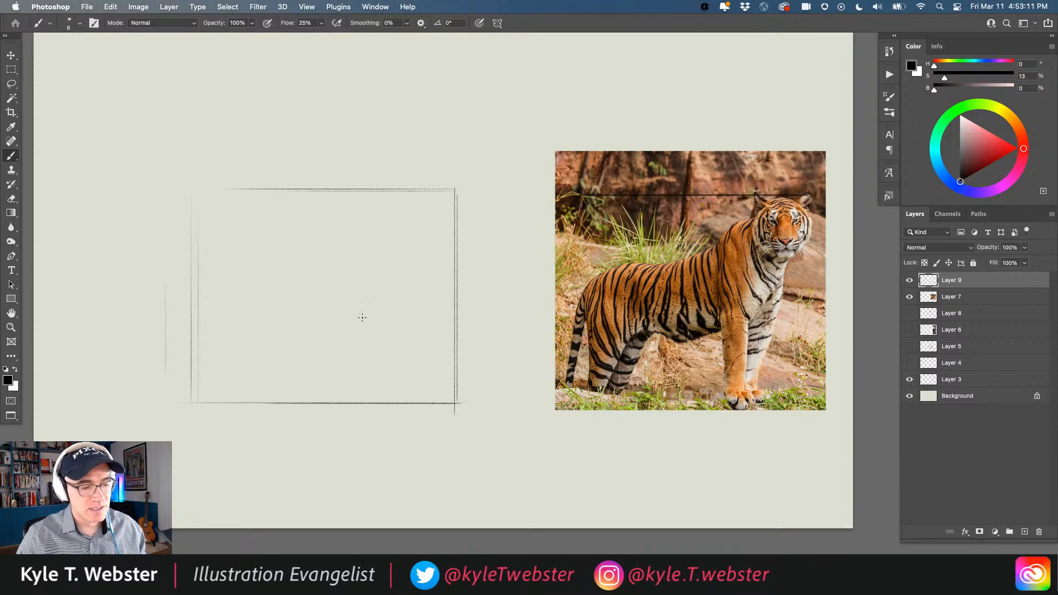
- Try a vertical guide on the photo from the front paw up along the back of the front leg
left_click_drag(726, 395, 726, 191)
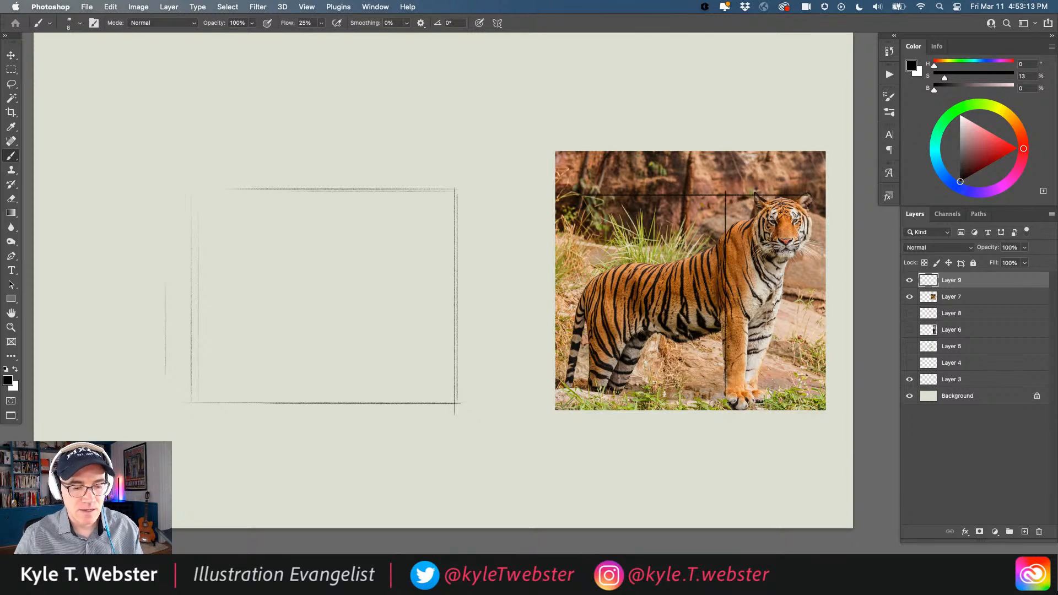
key("super+z")
left_click_drag(726, 393, 725, 216)
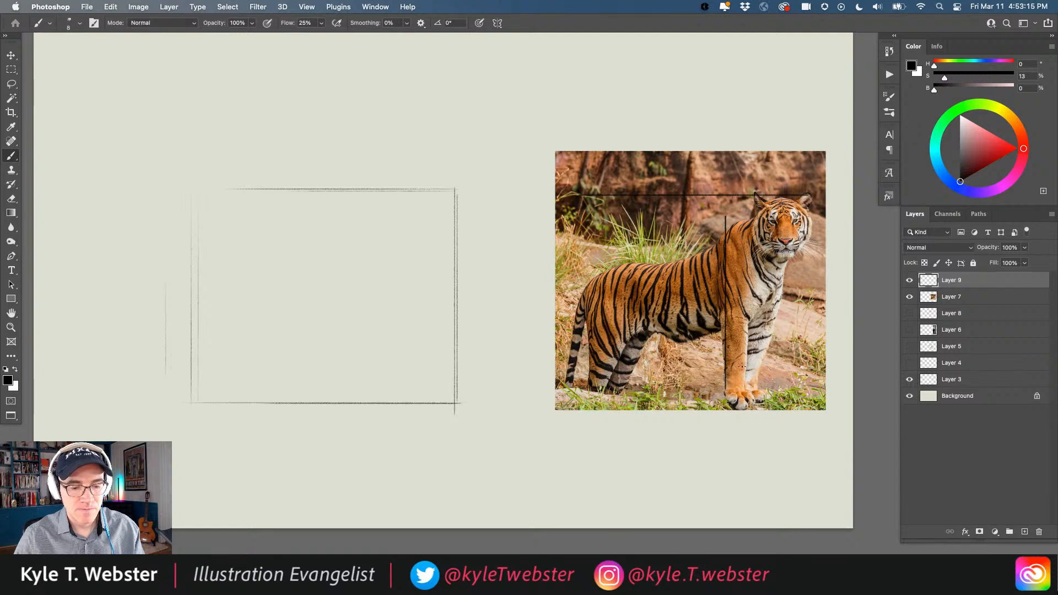
key("super+z")
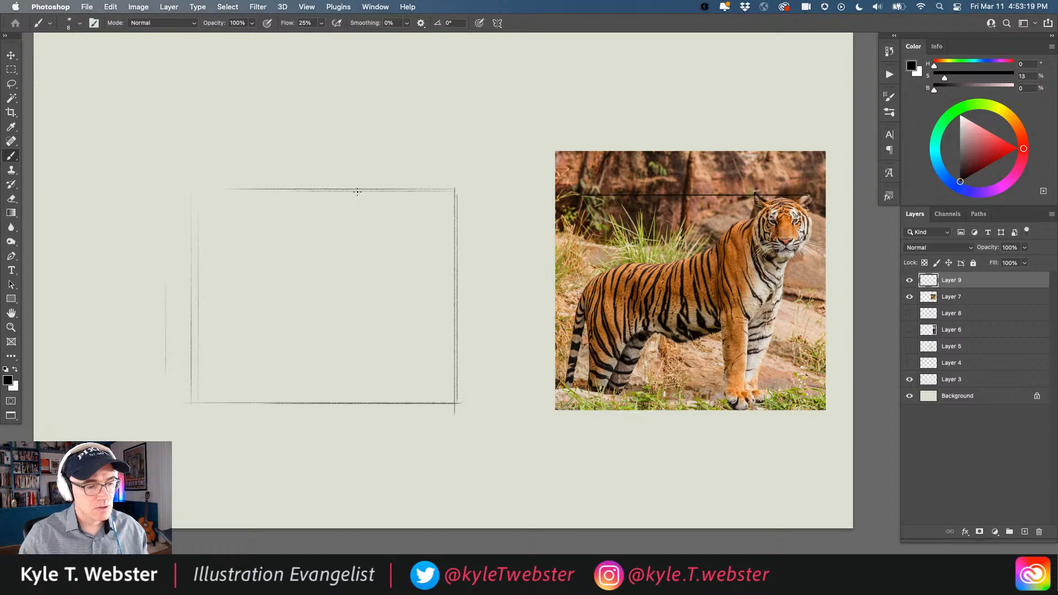
- Divide the sketch box into three roughly equal columns with two verticals and darken the lower part of the front-leg vertical
left_click_drag(369, 249, 369, 352)
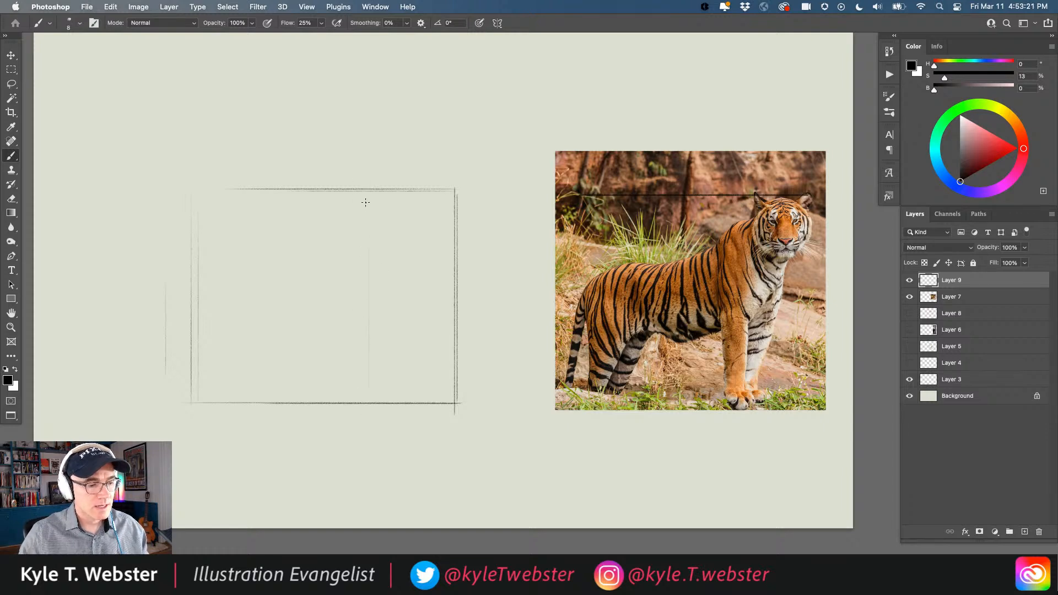
left_click_drag(365, 190, 364, 400)
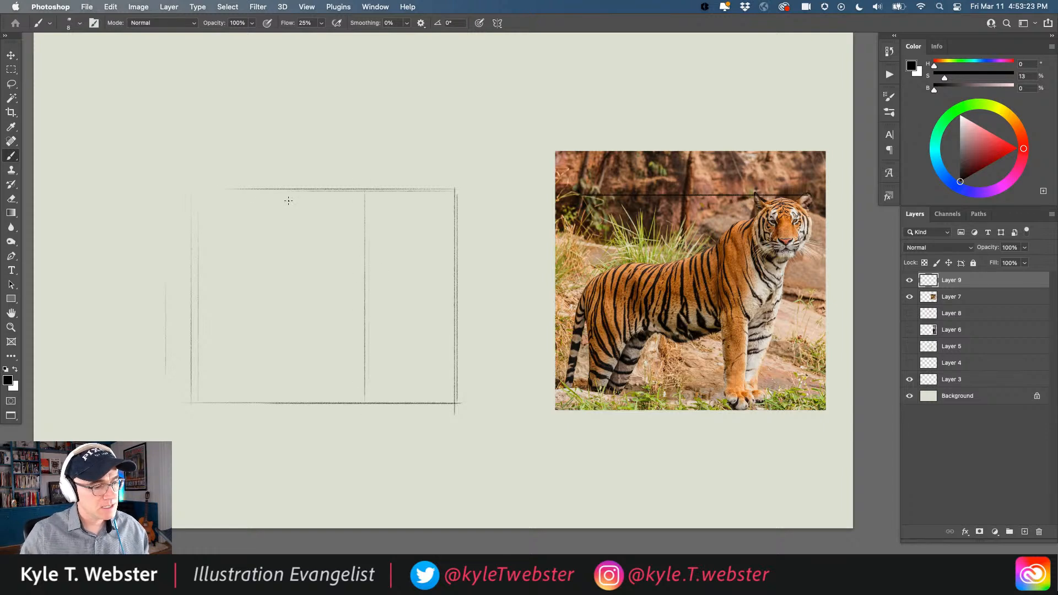
left_click_drag(283, 203, 281, 401)
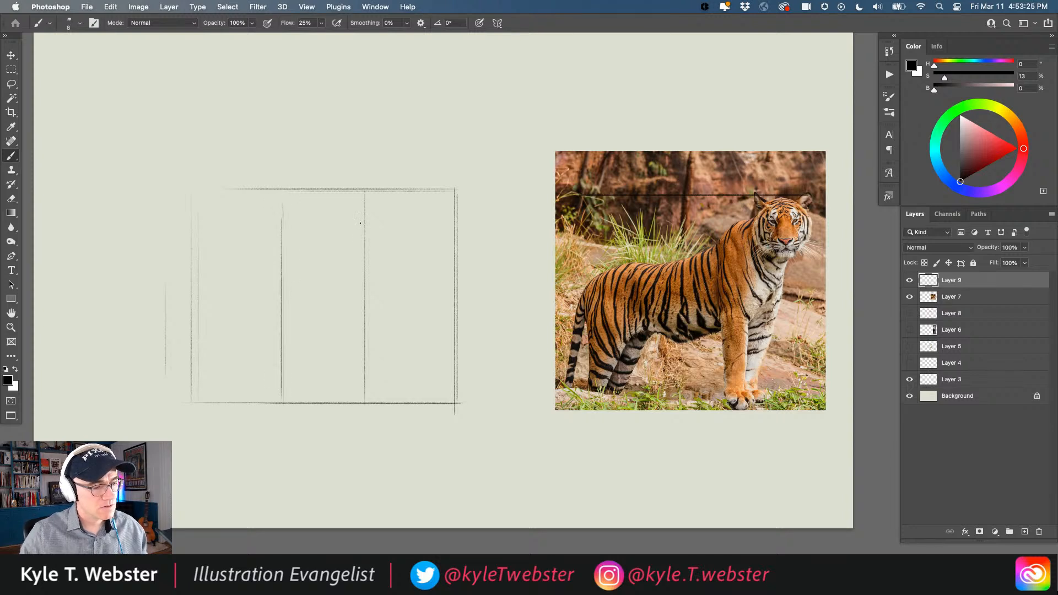
left_click_drag(364, 221, 364, 410)
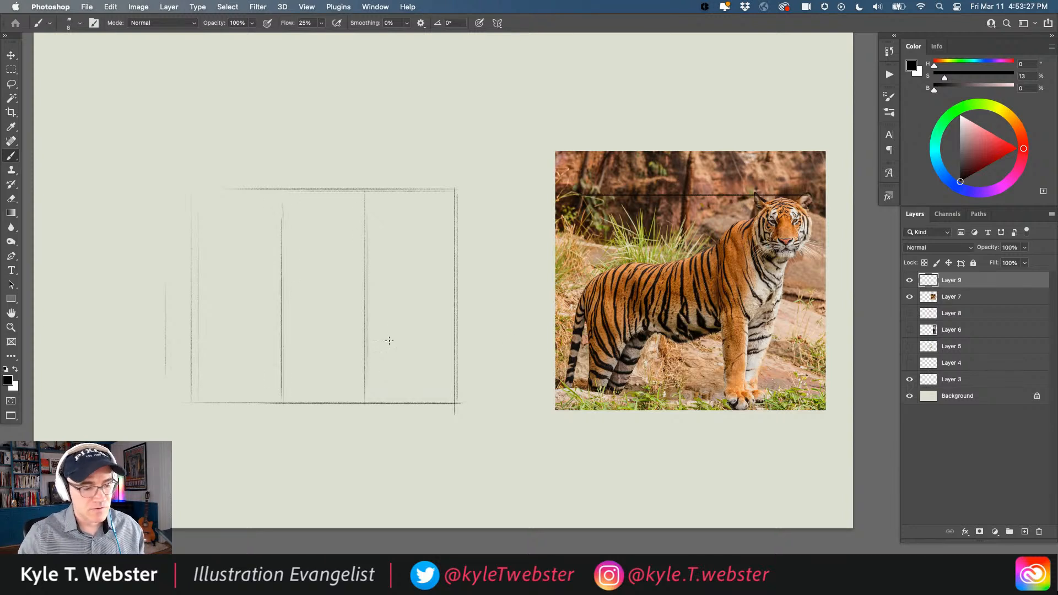
left_click_drag(364, 402, 365, 276)
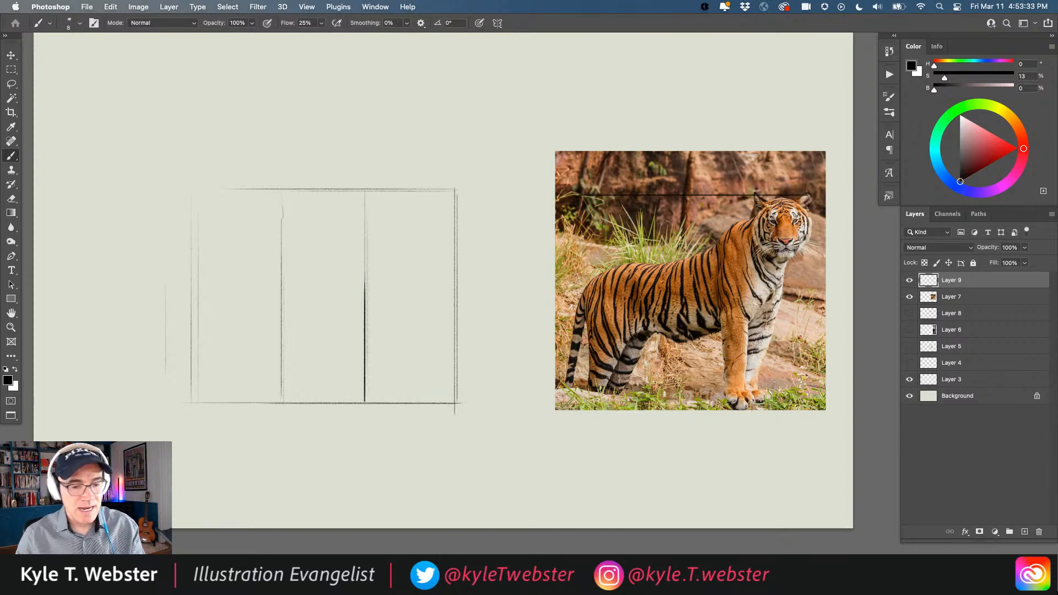
- Gauge the tiger's head height on the photo and mark it with a dark stroke down the box's front edge from the upper corner
left_click_drag(810, 196, 810, 241)
key("super+z")
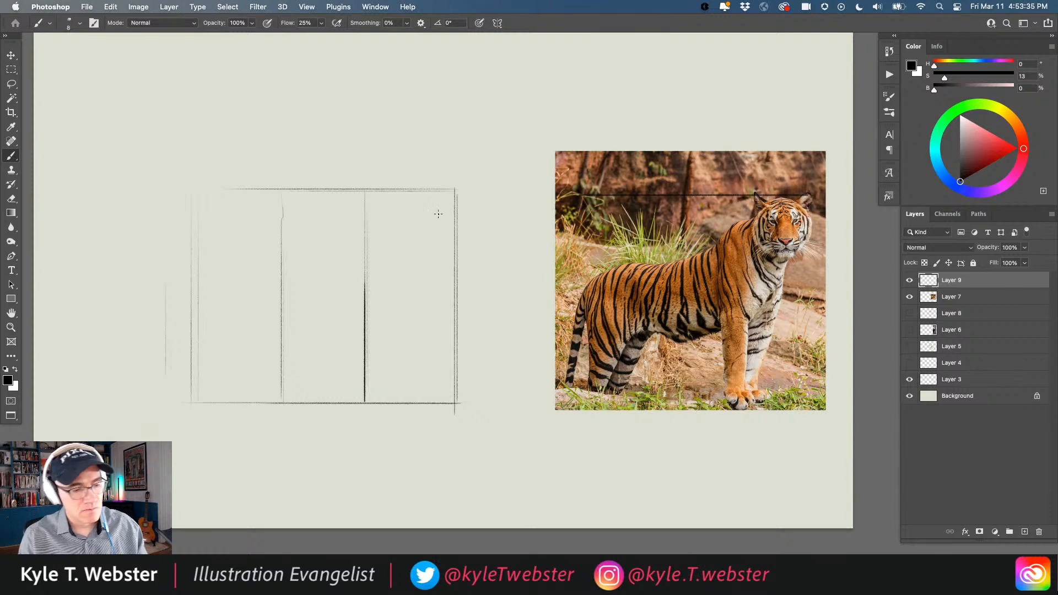
left_click_drag(454, 189, 454, 236)
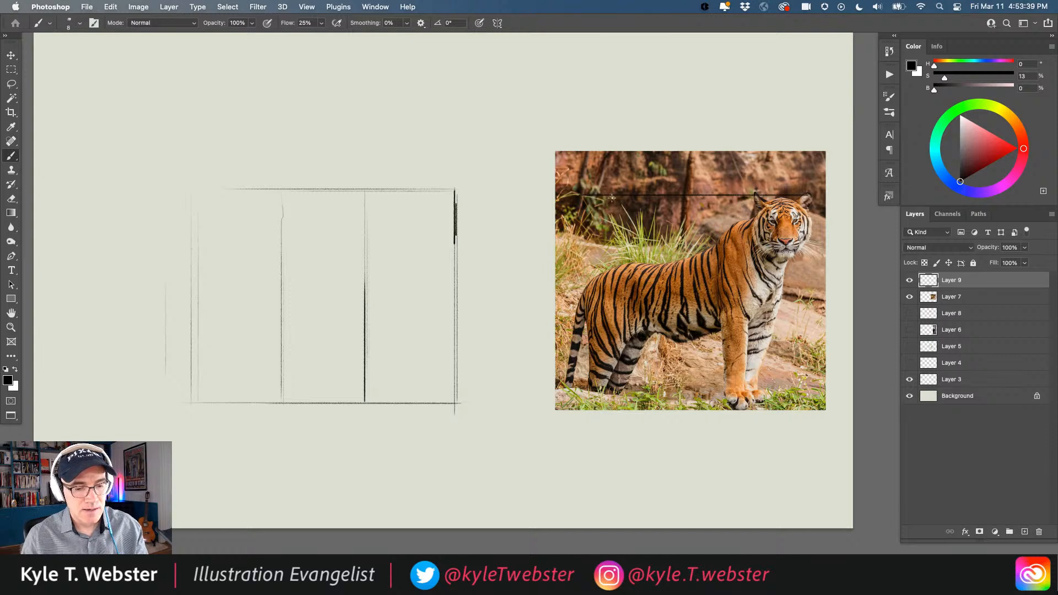
- Try a vertical guide below the tiger's ear and a horizontal guide at mid-height on the photo
left_click_drag(807, 197, 807, 390)
left_click_drag(807, 300, 670, 301)
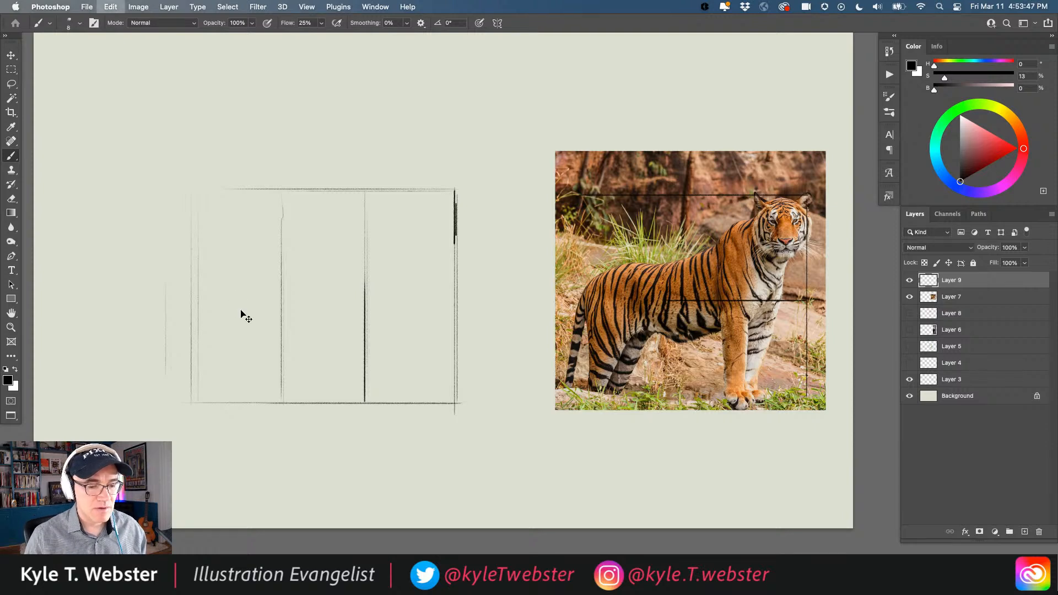
key("super+z")
key("super+z")
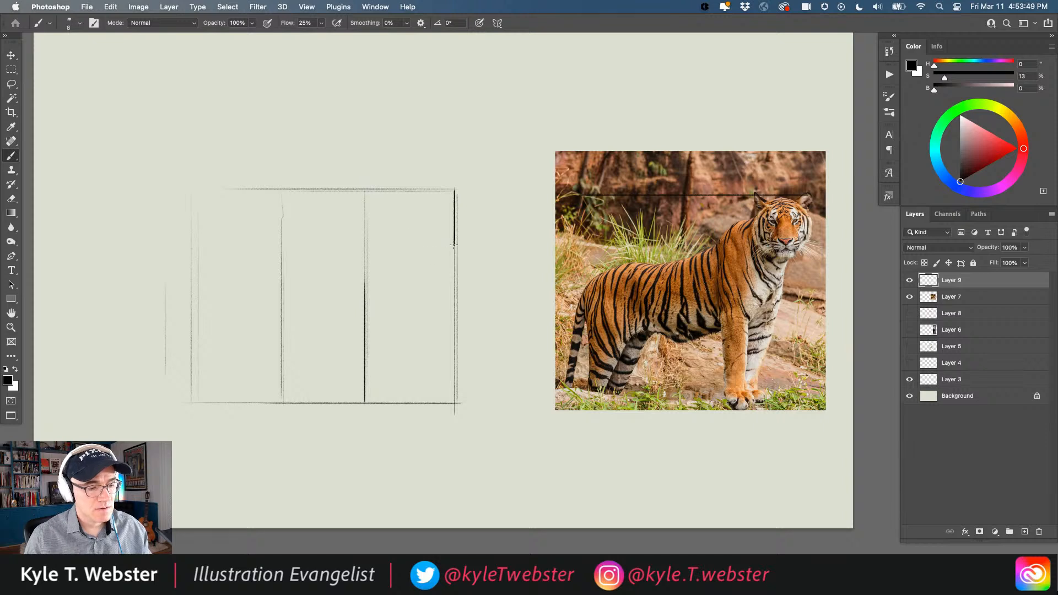
- Draw a horizontal chin line across the sketch box's front column and a matching line under the tiger's chin on the photo
left_click_drag(451, 246, 365, 246)
left_click_drag(451, 250, 362, 247)
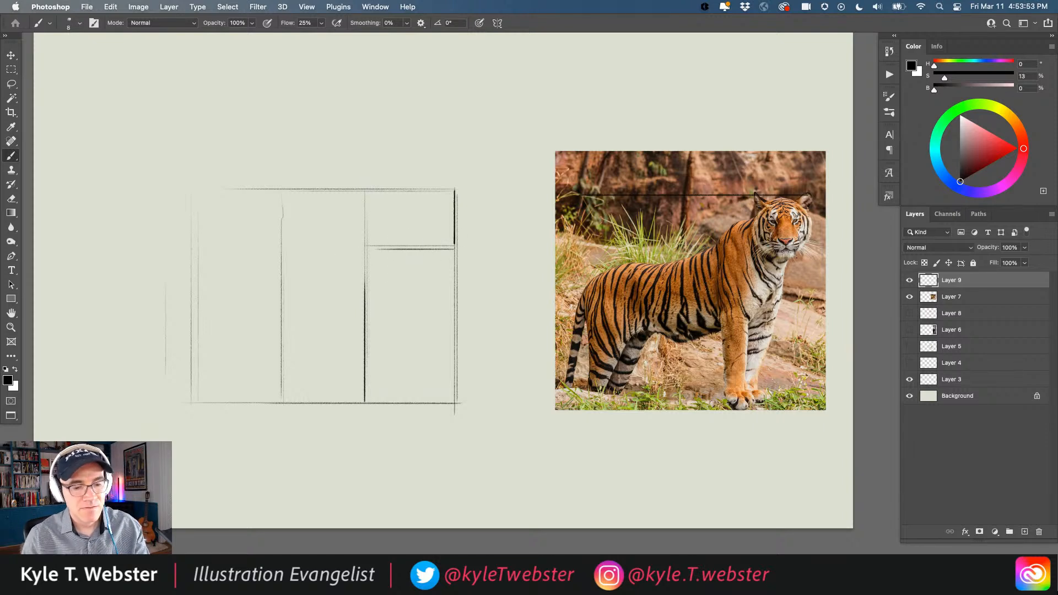
left_click_drag(814, 255, 733, 255)
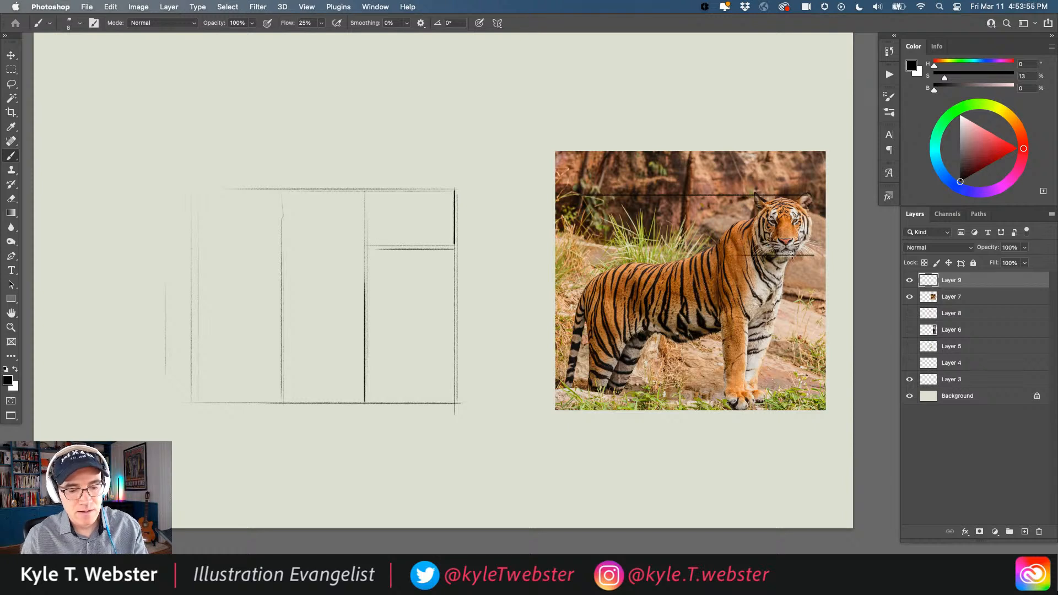
- Try a vertical beside the tiger's head and a diagonal from the outer ear to the front paw on the photo
left_click_drag(810, 195, 809, 254)
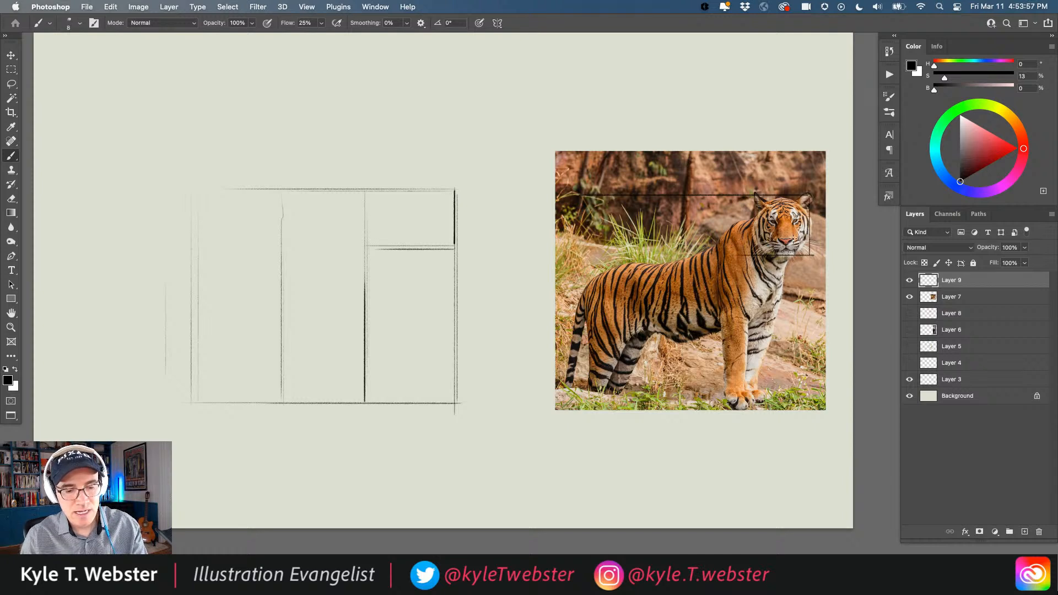
left_click_drag(809, 194, 746, 399)
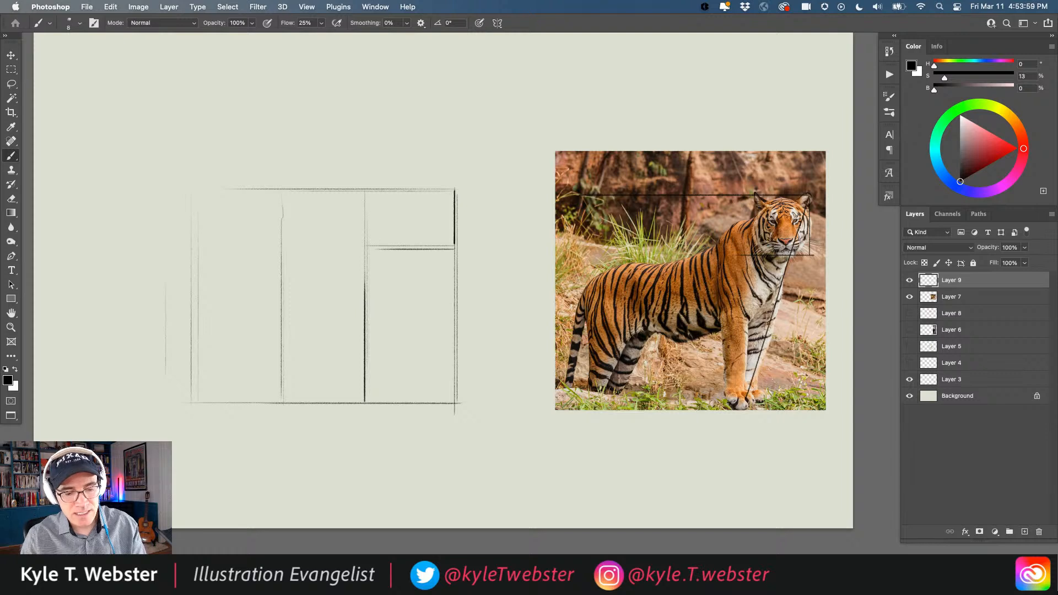
key("super+z")
key("super+z")
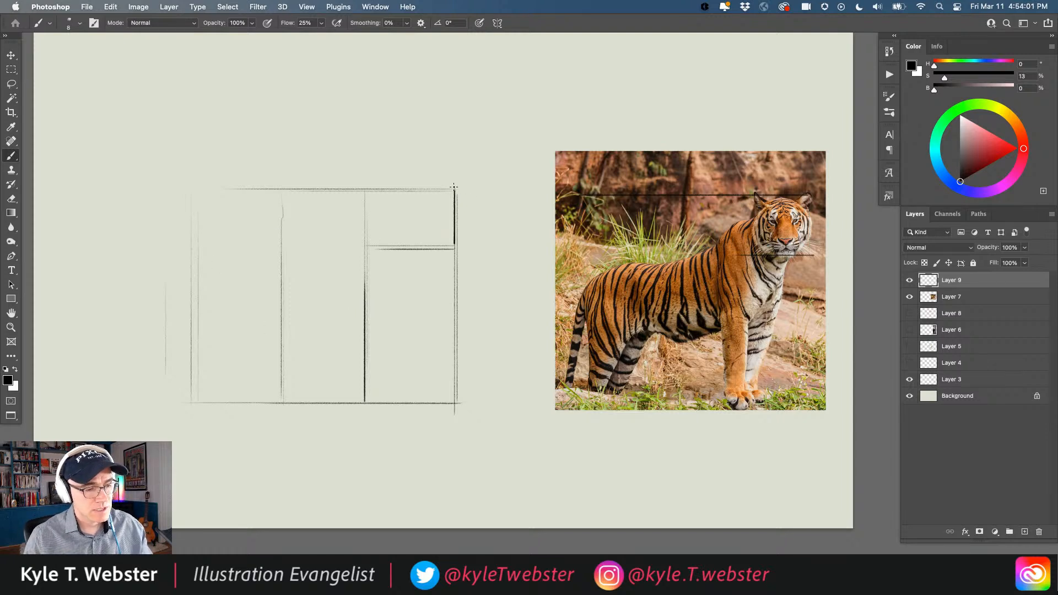
- Draw the slanted line from the box's upper front corner to the front paw position just above the base line
left_click_drag(454, 194, 423, 395)
left_click_drag(455, 215, 414, 393)
key("super+z")
left_click_drag(455, 189, 420, 394)
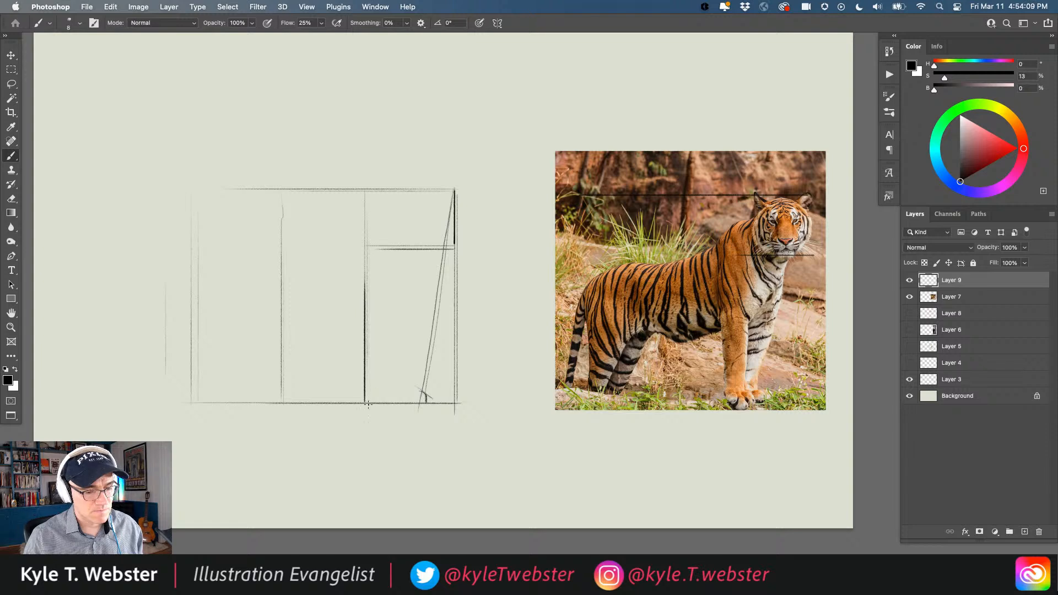
- Rough in the front paws and draw the far front leg's curved outer contour from the paw up to the chin line
mouse_move(398, 406)
left_mouse_down()
mouse_move(365, 385)
mouse_move(369, 401)
mouse_move(410, 387)
mouse_move(433, 329)
left_mouse_up()
left_click_drag(411, 384, 448, 245)
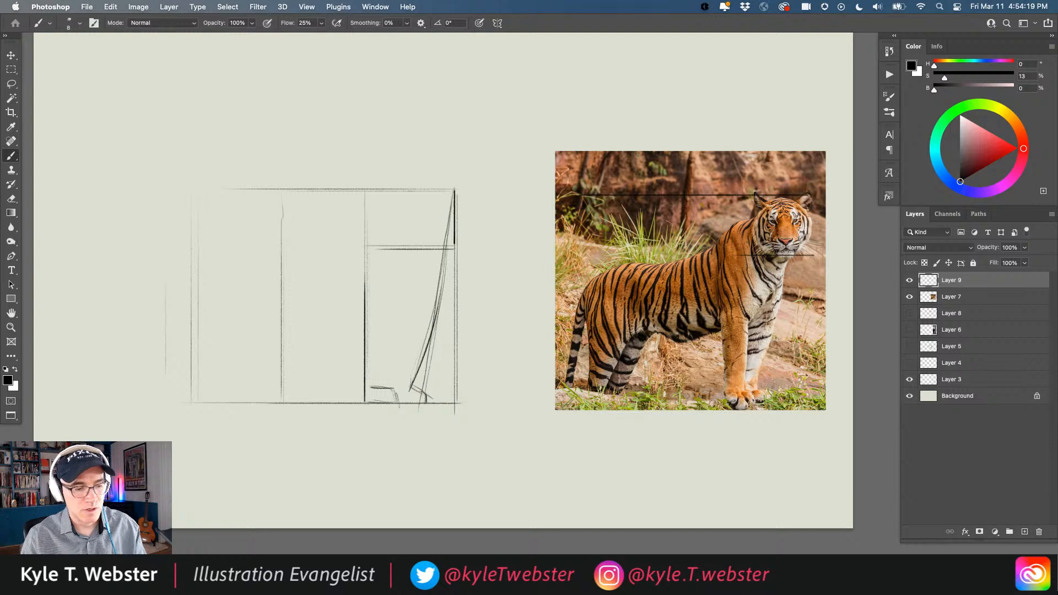
left_click_drag(434, 301, 442, 239)
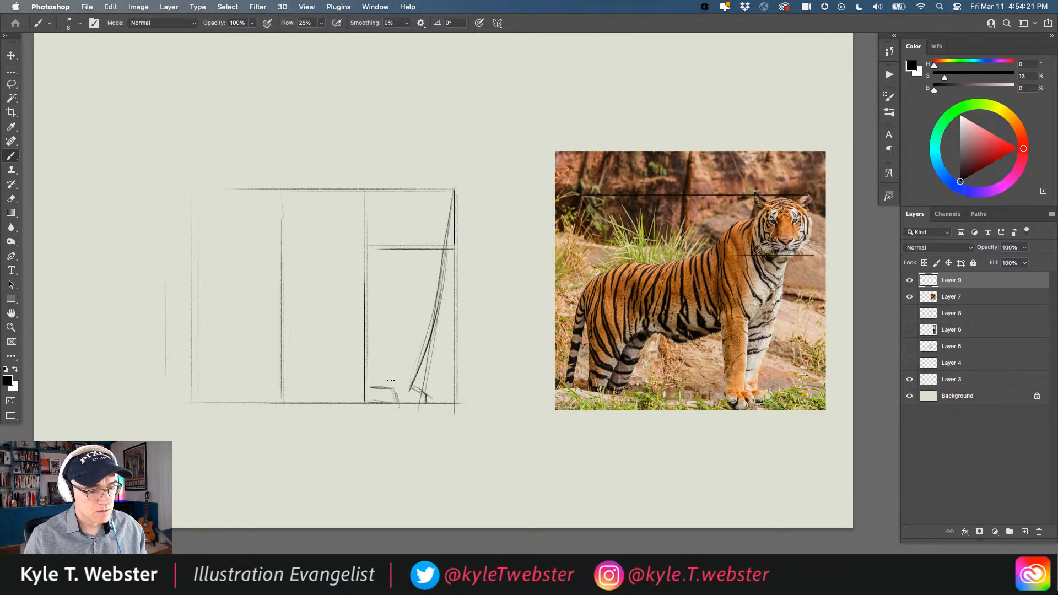
- Mark the chest's slant on the photo, then sketch the chest line and the near front leg's inner edge and darken the far leg
left_click_drag(390, 384, 389, 300)
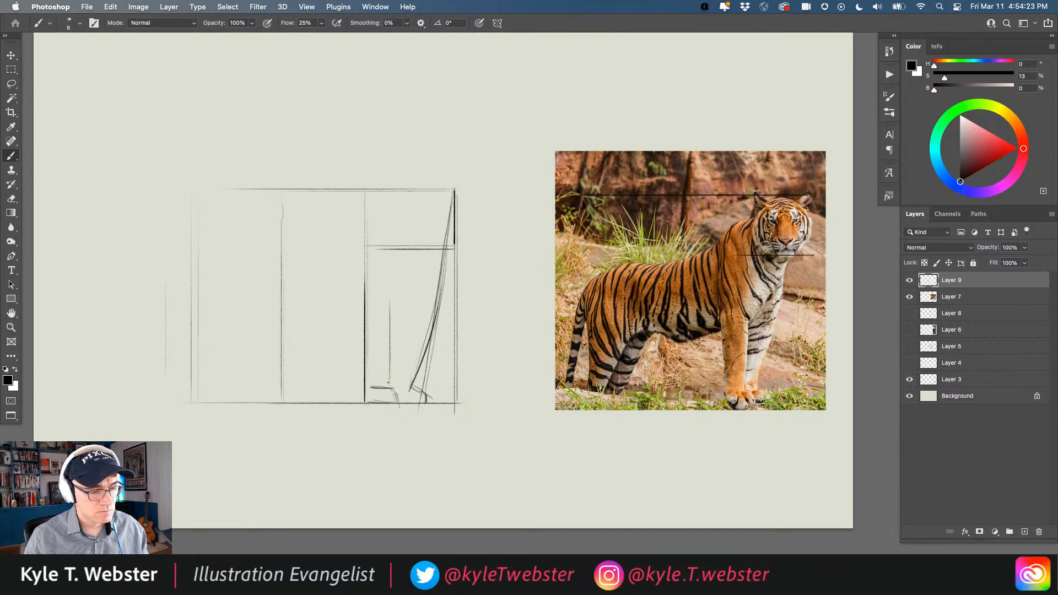
left_click_drag(388, 381, 391, 307)
mouse_move(394, 349)
left_mouse_down()
mouse_move(396, 255)
mouse_move(396, 347)
mouse_move(441, 264)
left_mouse_up()
left_click_drag(788, 263, 751, 317)
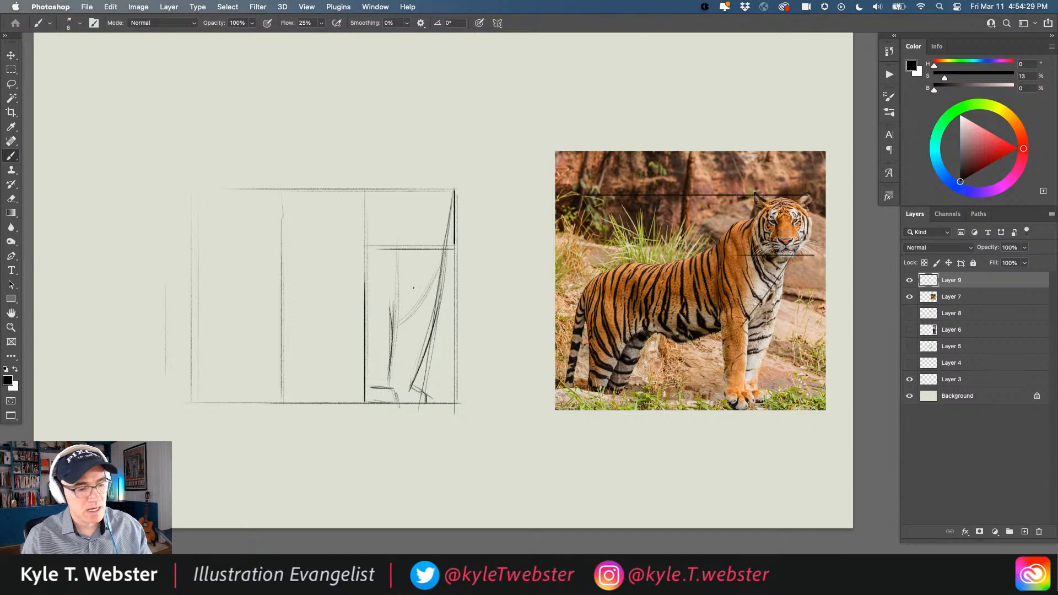
mouse_move(450, 248)
left_mouse_down()
mouse_move(396, 335)
mouse_move(398, 319)
mouse_move(389, 389)
left_mouse_up()
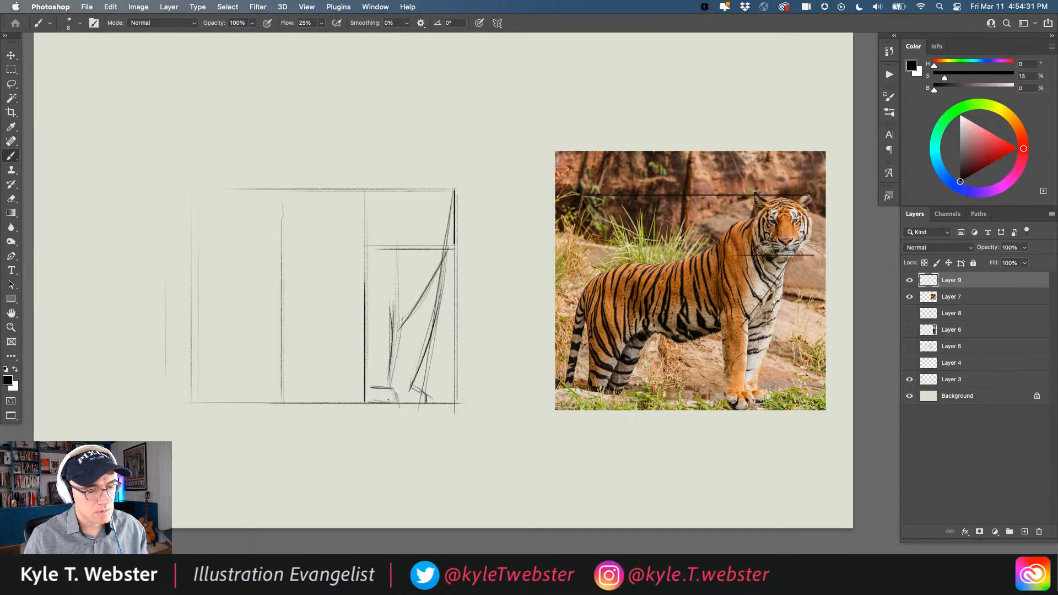
left_click_drag(438, 274, 410, 383)
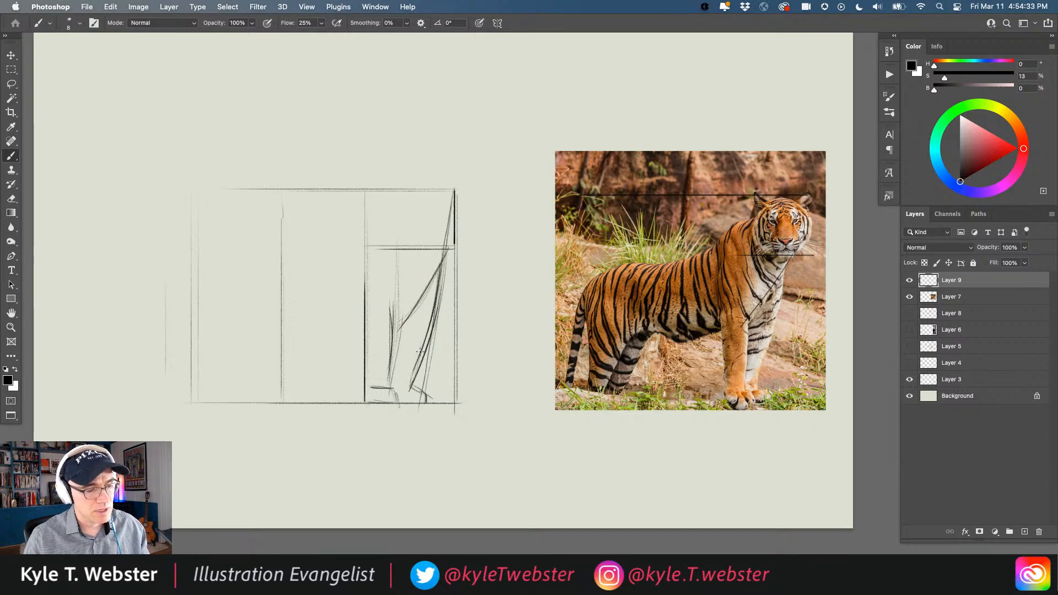
- Mark a vertical beside the tiger's head on the photo, then draw the matching head-width line and the cheek's slant in the sketch
left_click_drag(422, 251, 398, 252)
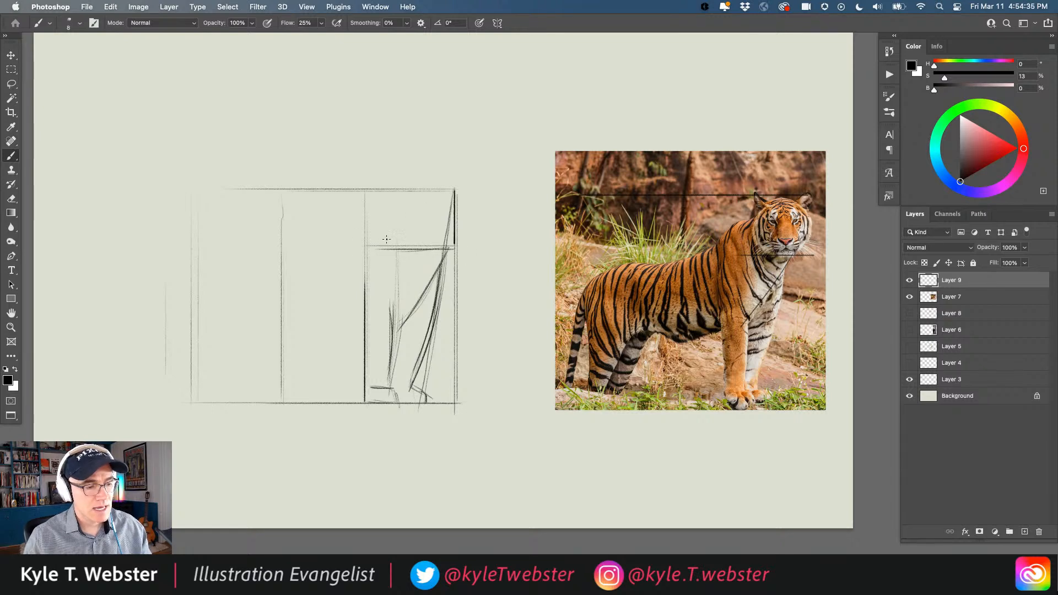
left_click_drag(747, 332, 747, 206)
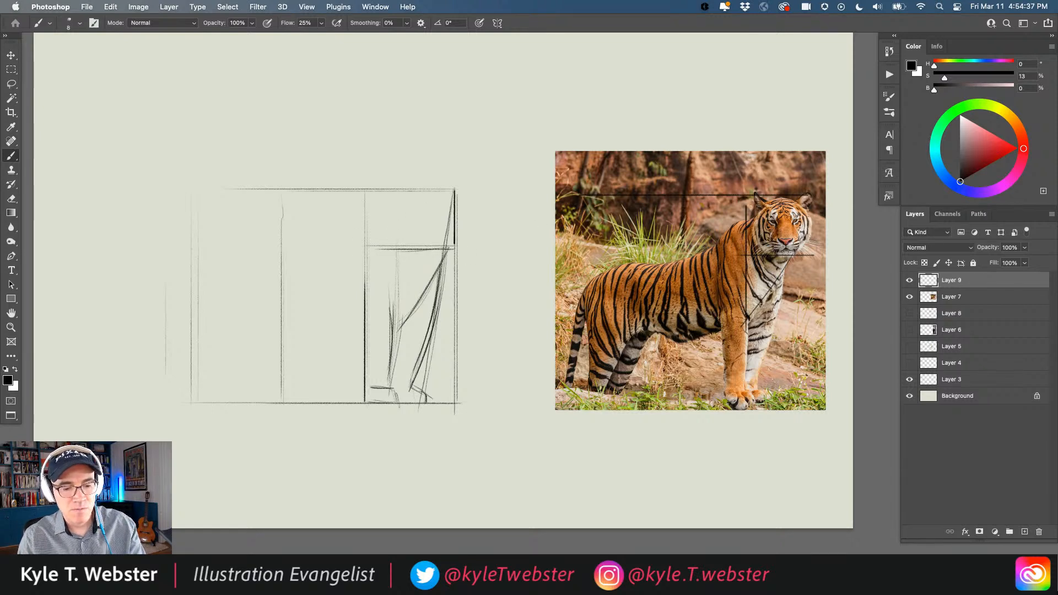
mouse_move(396, 333)
left_mouse_down()
mouse_move(395, 191)
mouse_move(406, 249)
mouse_move(448, 248)
mouse_move(456, 225)
left_mouse_up()
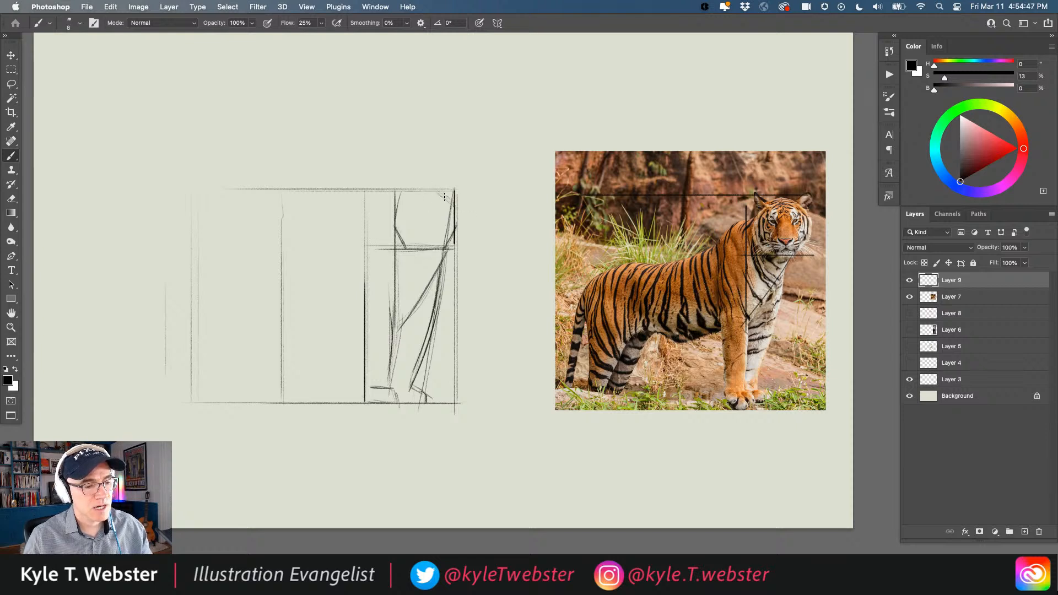
- Block in the rounded head contour inside its box and add the two pointed ears at the upper corners
mouse_move(442, 191)
left_mouse_down()
mouse_move(456, 210)
mouse_move(403, 191)
mouse_move(395, 222)
left_mouse_up()
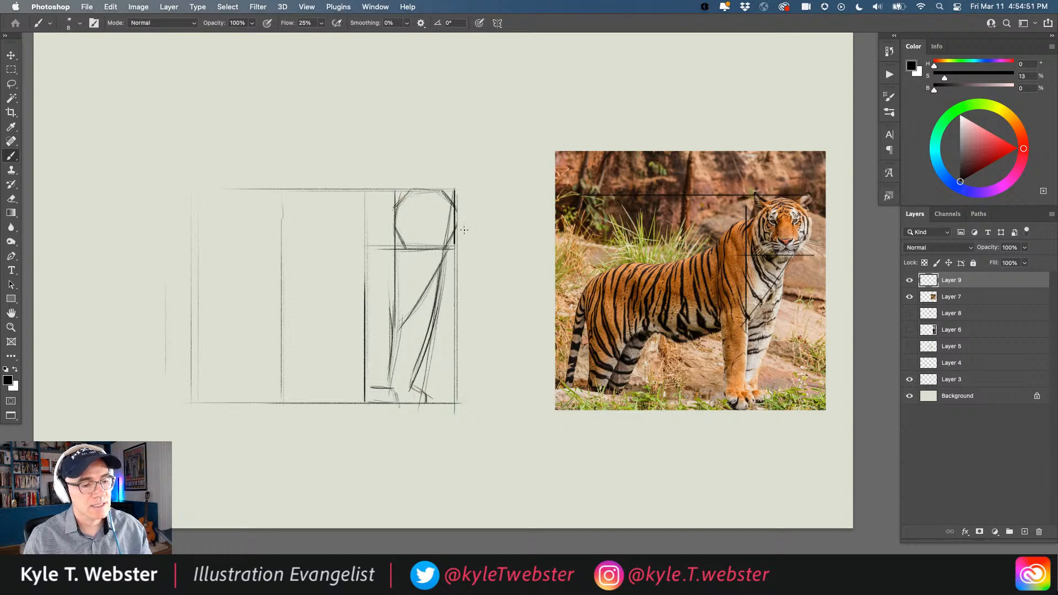
left_click_drag(413, 191, 395, 213)
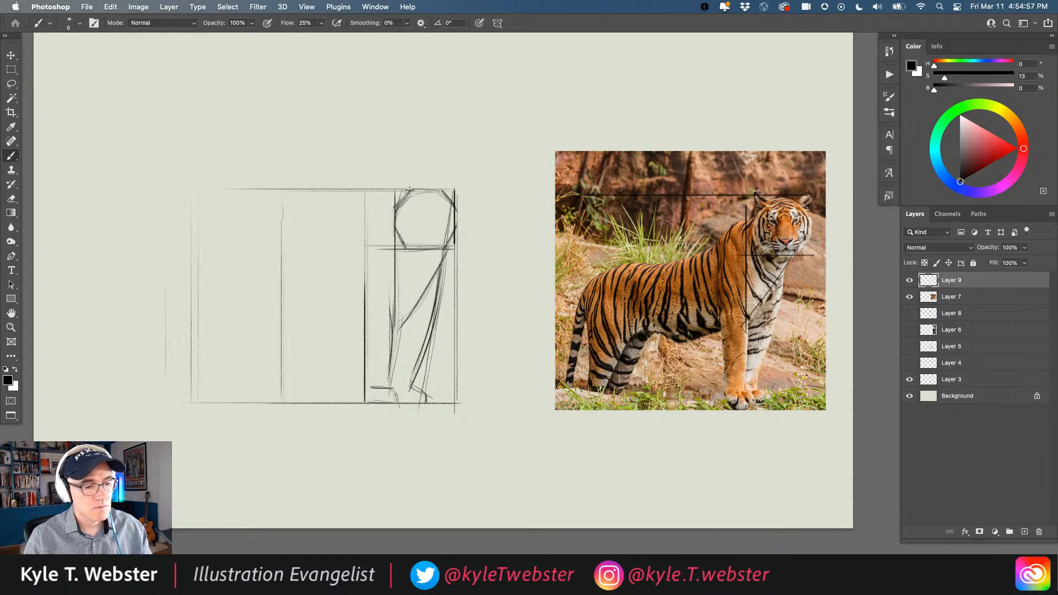
mouse_move(411, 192)
left_mouse_down()
mouse_move(394, 185)
mouse_move(405, 249)
mouse_move(444, 191)
mouse_move(460, 192)
left_mouse_up()
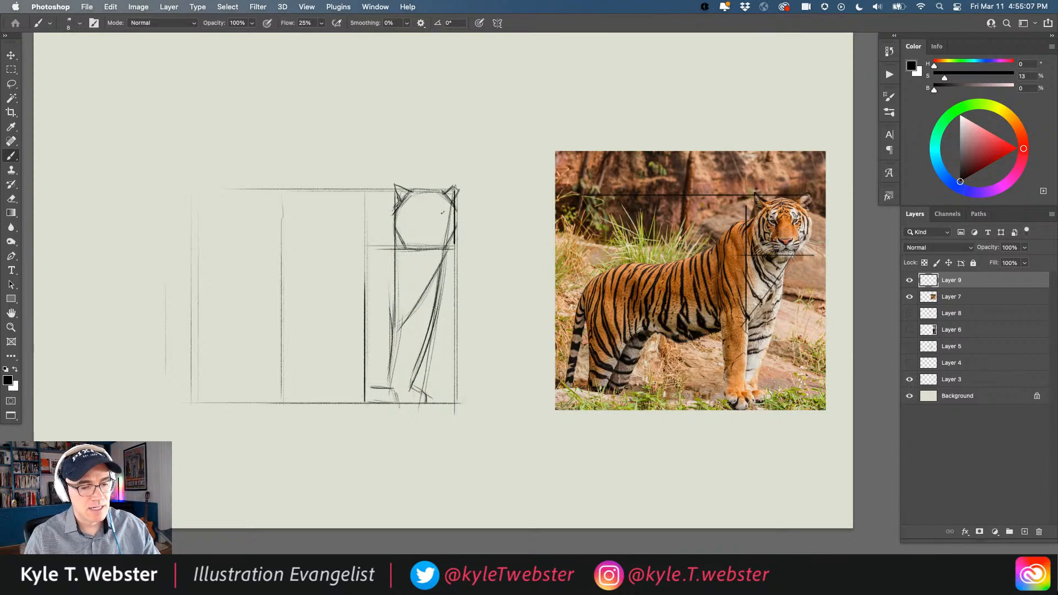
- Draw a horizontal guide across the head at eye level and the steep neck slant behind it
mouse_move(450, 214)
left_mouse_down()
mouse_move(365, 214)
mouse_move(356, 240)
left_mouse_up()
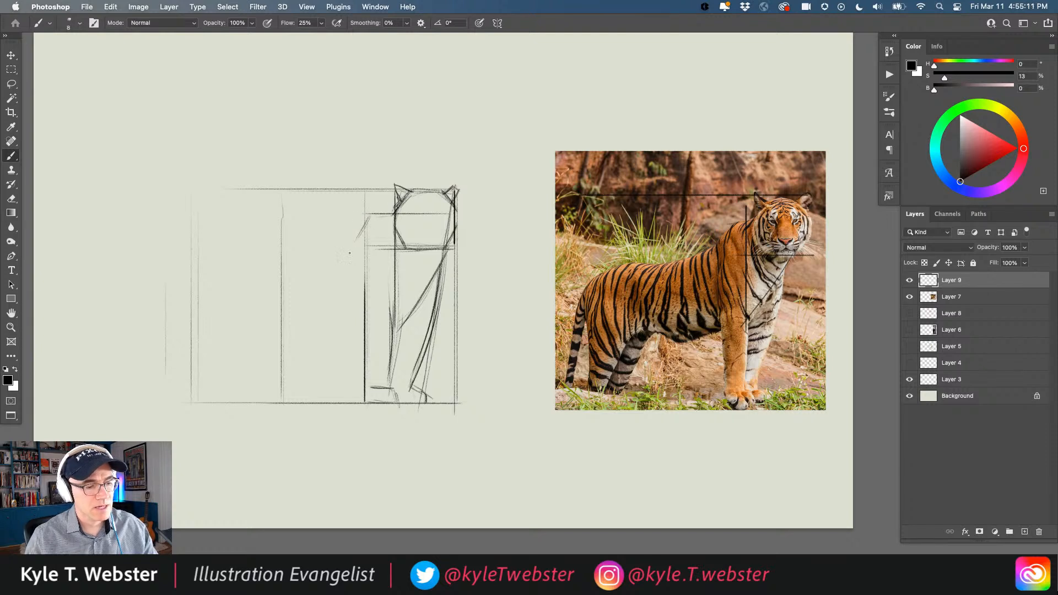
left_click_drag(310, 279, 370, 254)
left_click_drag(435, 187, 411, 224)
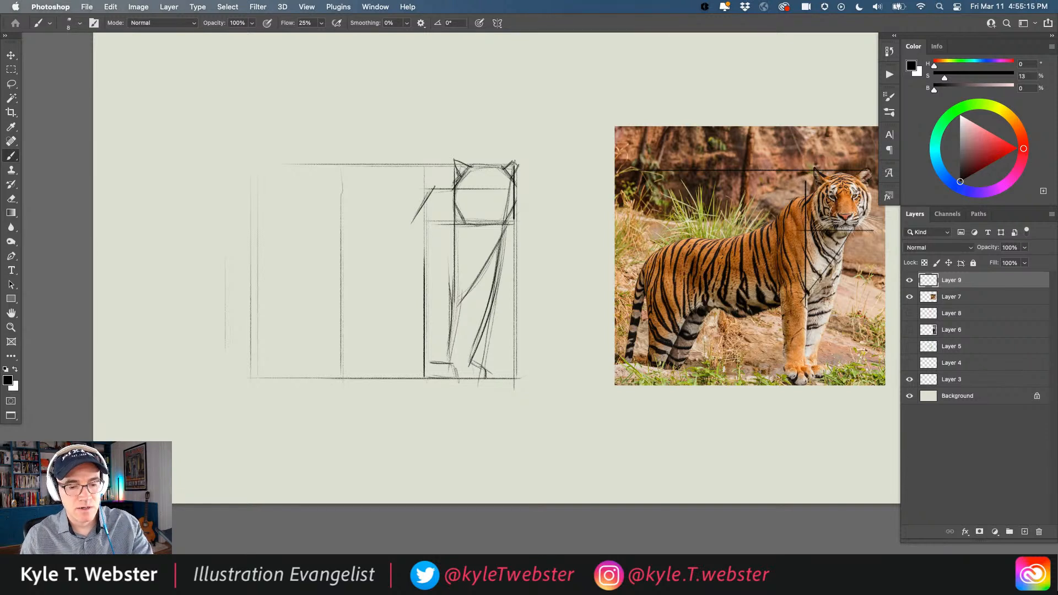
left_click_drag(293, 256, 271, 262)
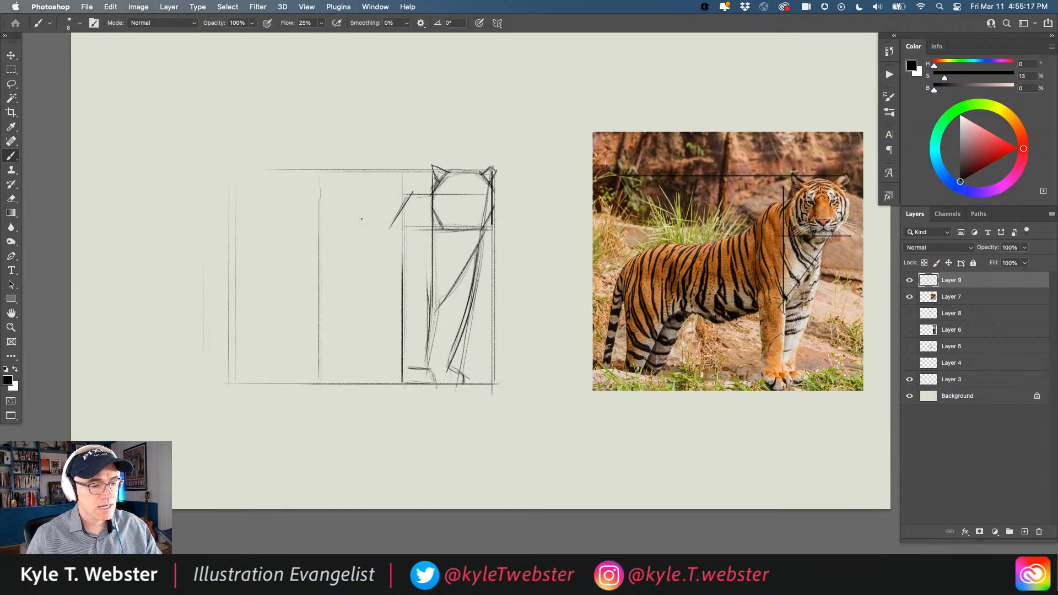
- Sketch the back's slope from the neck to the middle plumb line and check it with a diagonal from the face
left_click_drag(379, 230, 303, 255)
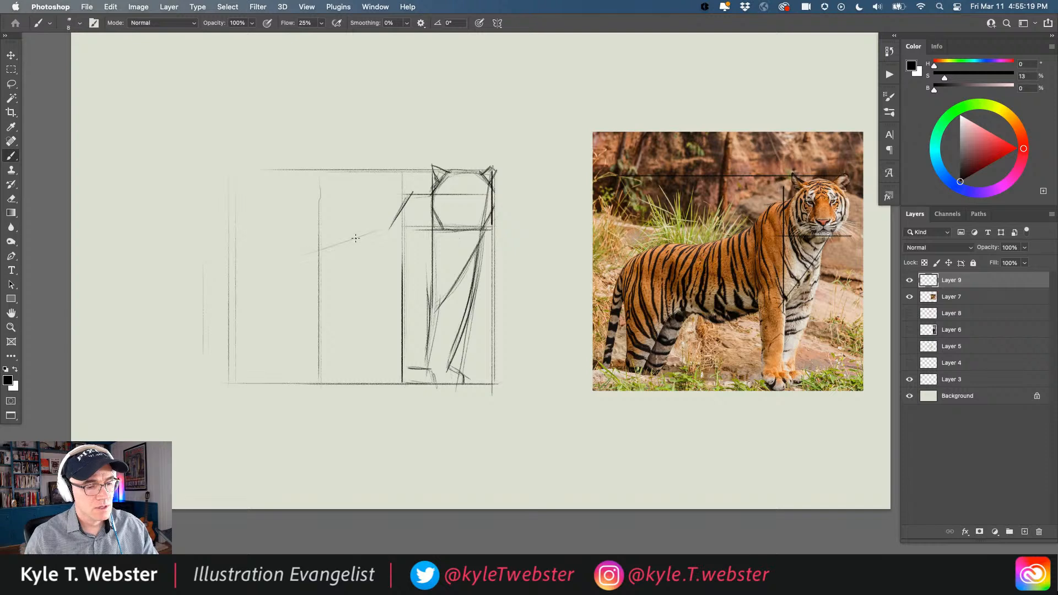
mouse_move(389, 228)
left_mouse_down()
mouse_move(309, 251)
mouse_move(339, 248)
left_mouse_up()
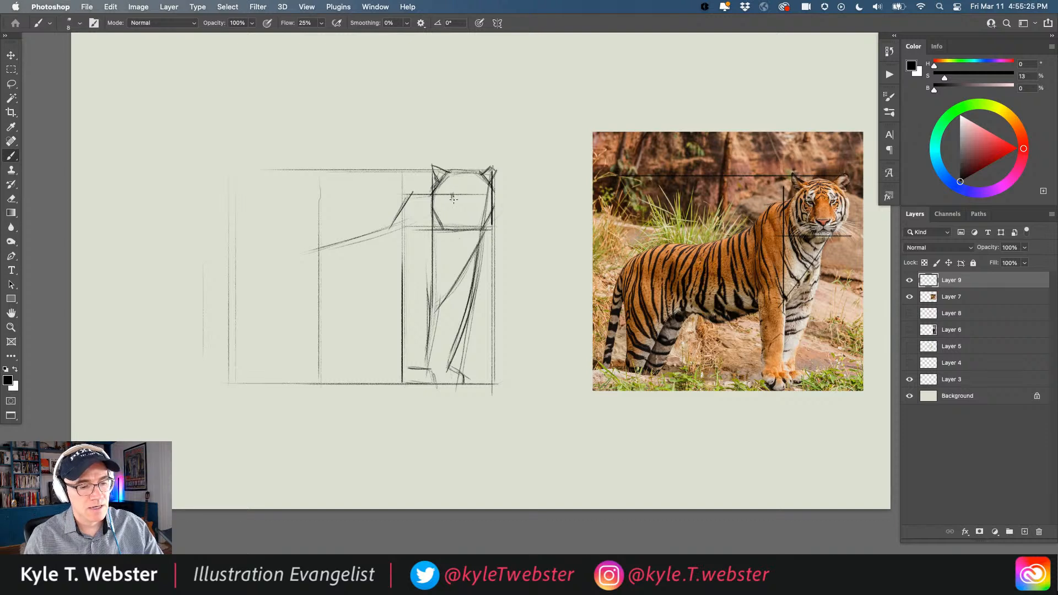
left_click_drag(447, 198, 317, 248)
left_click_drag(380, 229, 337, 243)
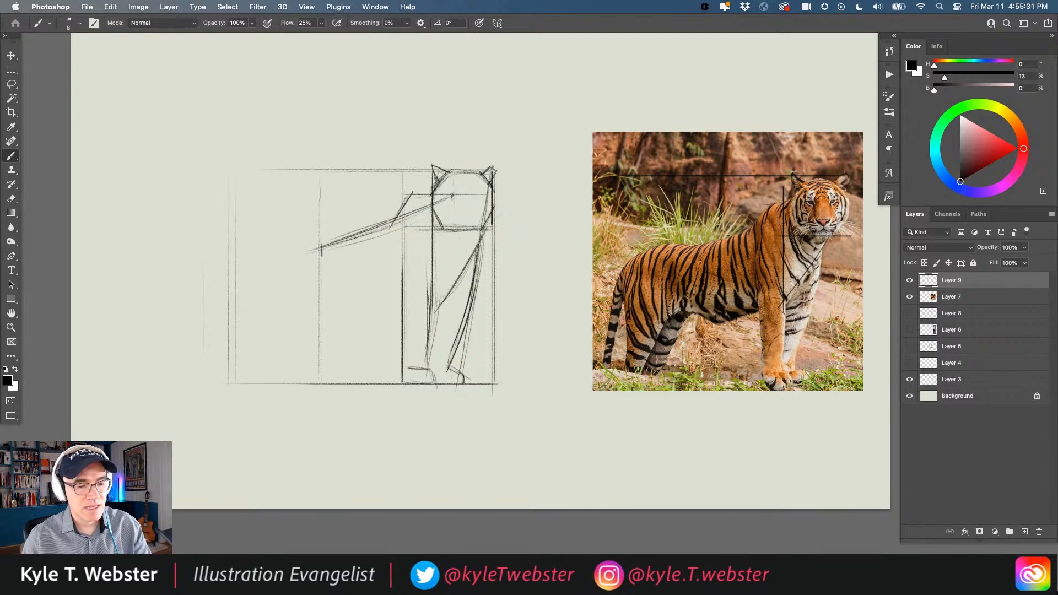
- Draw the level rump line, its slope to the tail base and the hind leg's rear edge, and refine the neck line
left_click_drag(324, 245, 267, 244)
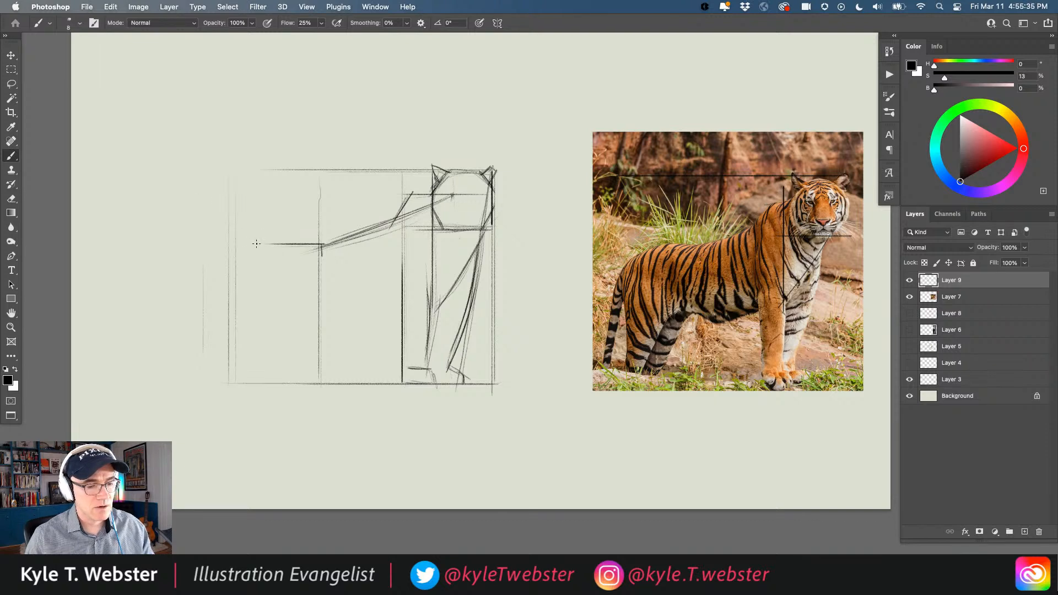
left_click_drag(242, 263, 284, 241)
left_click_drag(360, 234, 385, 220)
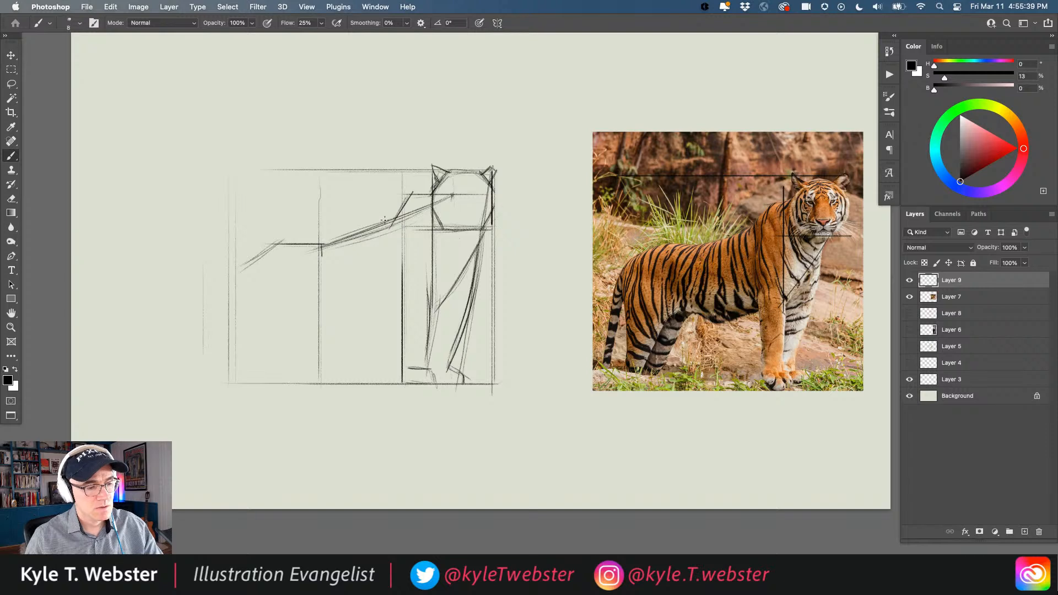
left_click_drag(431, 193, 328, 248)
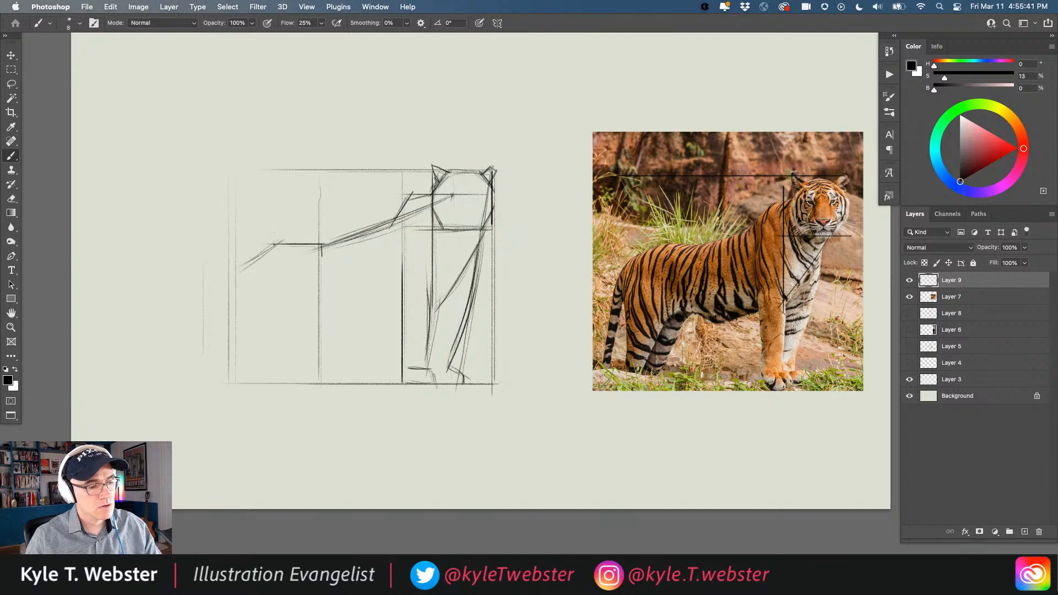
left_click_drag(245, 261, 230, 371)
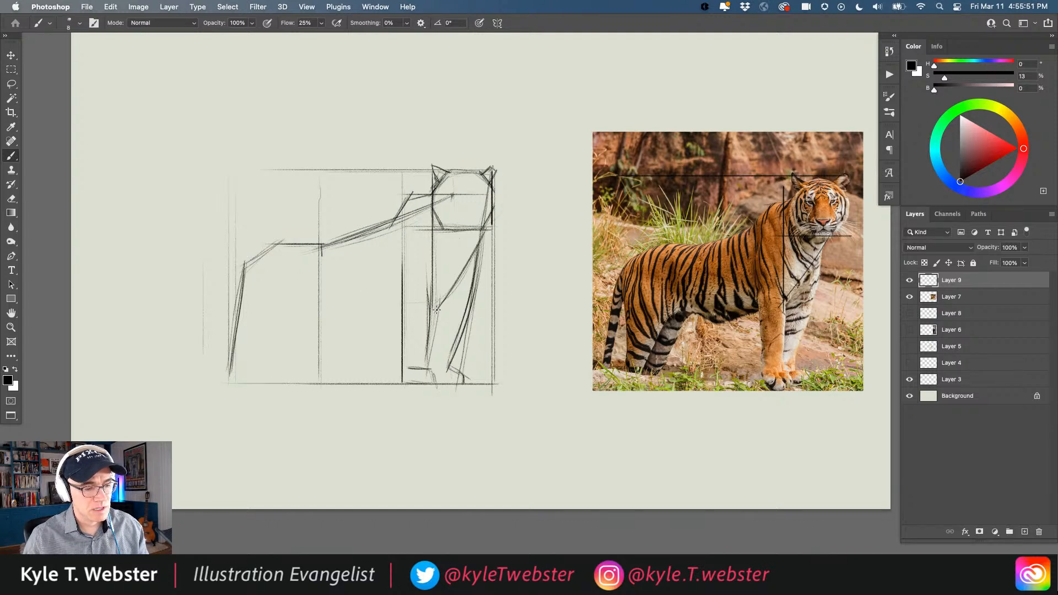
- Draw the belly line sloping back from the front leg and rising to the flank, with a level guide across the hindquarters
left_click_drag(438, 309, 435, 312)
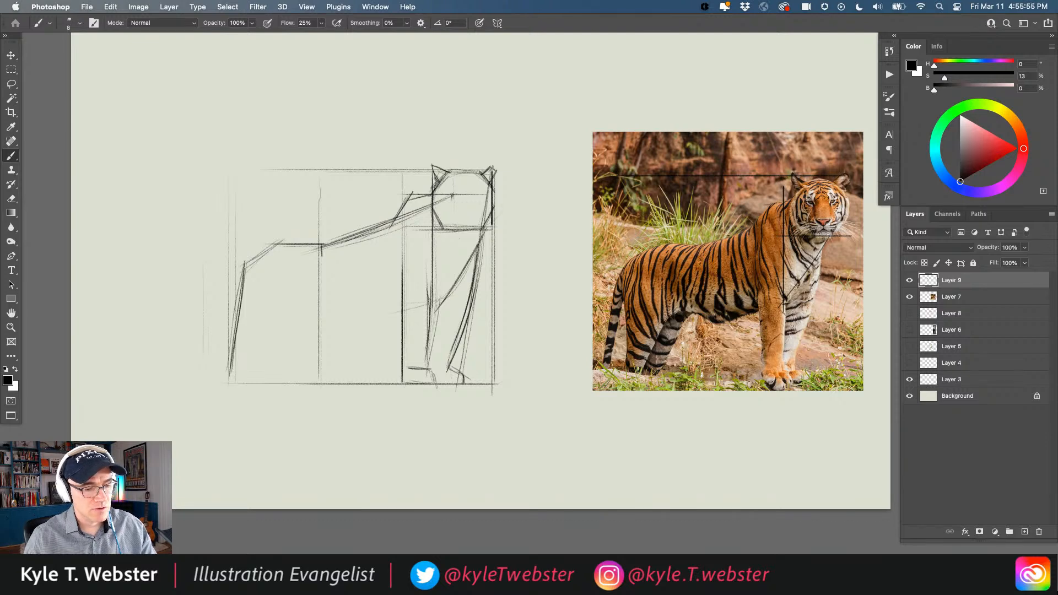
left_click_drag(447, 294, 363, 317)
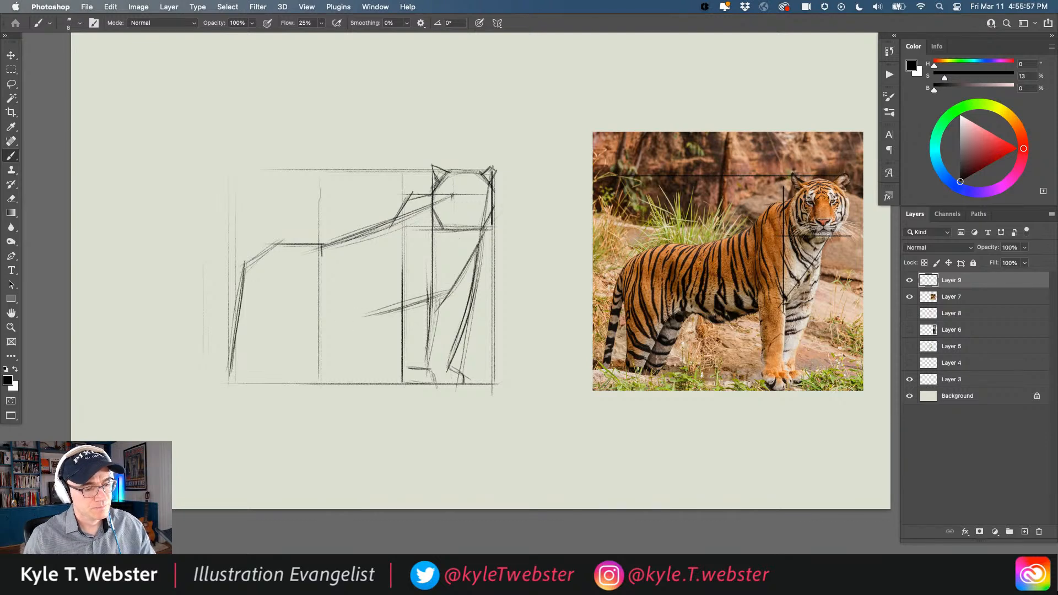
left_click_drag(451, 290, 365, 319)
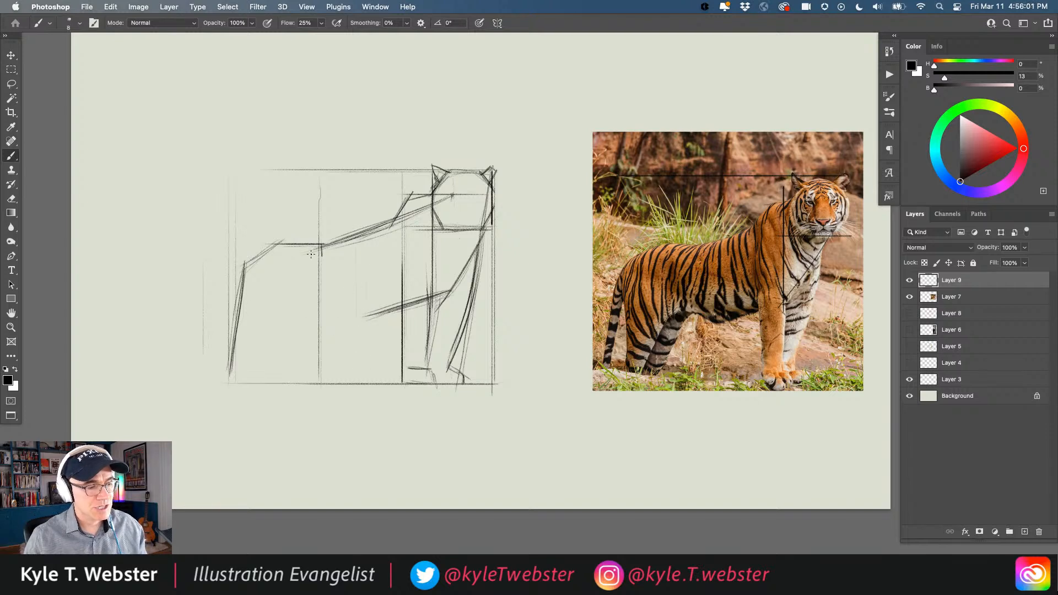
left_click_drag(323, 240, 319, 294)
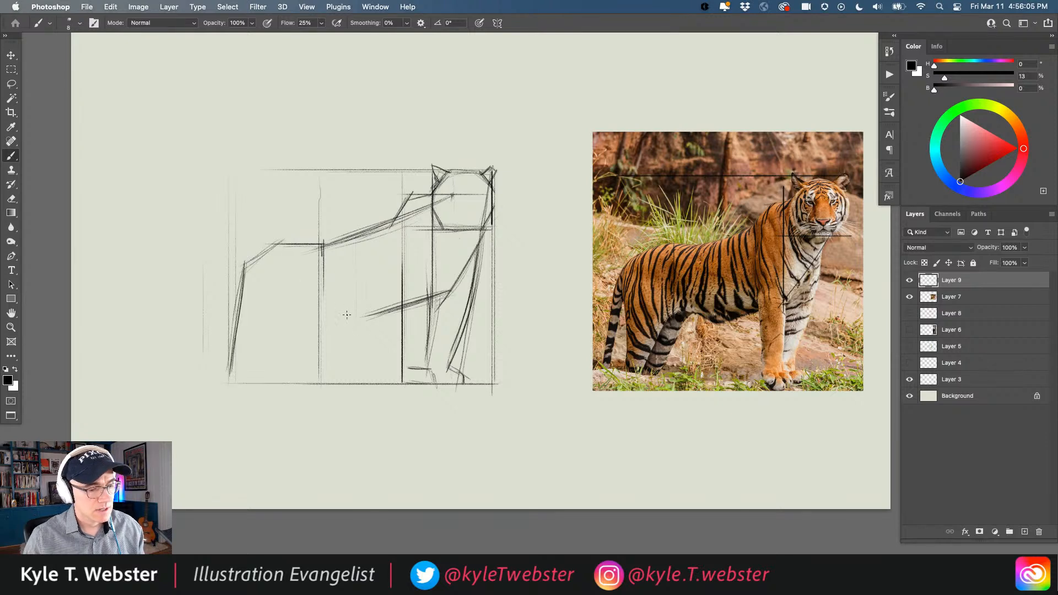
mouse_move(337, 314)
left_mouse_down()
mouse_move(367, 319)
mouse_move(320, 307)
mouse_move(369, 319)
mouse_move(257, 306)
left_mouse_up()
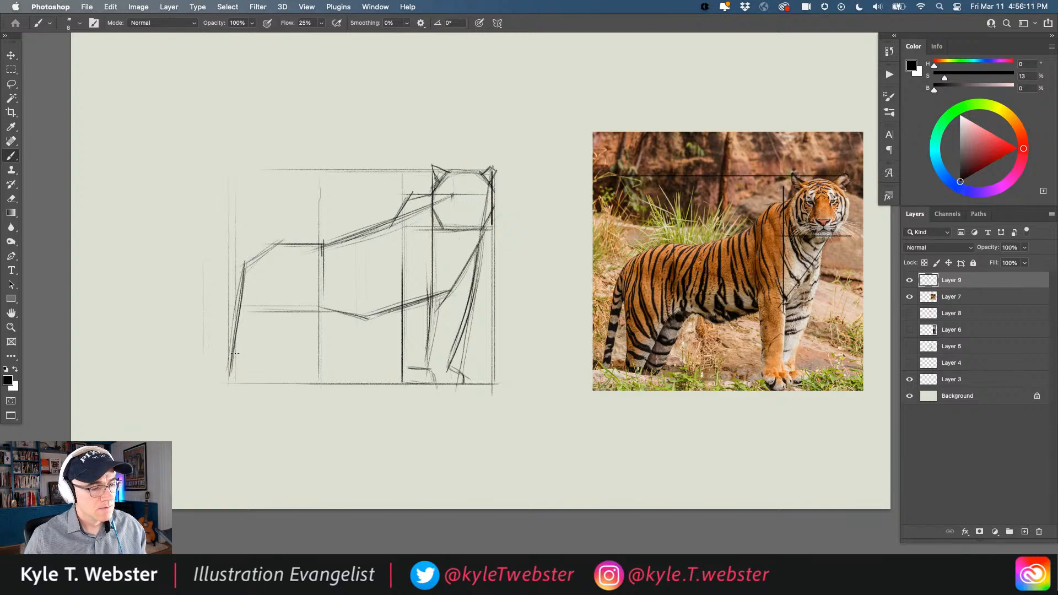
- Block in the tail's inner edge and the slanted contours of the hind legs down to the base line
mouse_move(256, 283)
left_mouse_down()
mouse_move(238, 377)
mouse_move(256, 274)
mouse_move(237, 383)
left_mouse_up()
left_click_drag(253, 258, 257, 375)
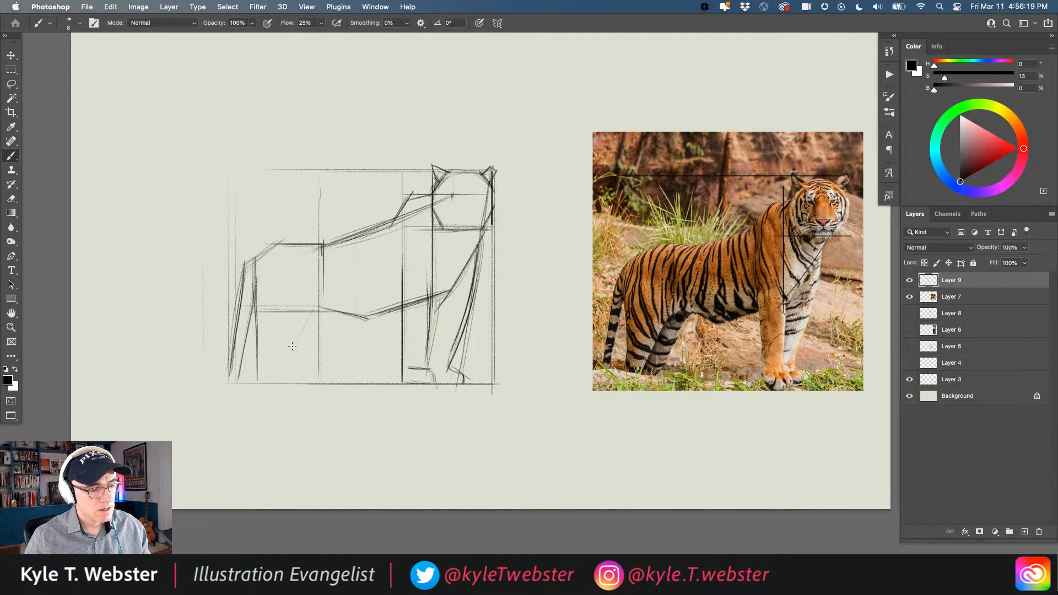
mouse_move(314, 307)
left_mouse_down()
mouse_move(274, 383)
mouse_move(286, 356)
left_mouse_up()
left_click_drag(325, 312, 300, 377)
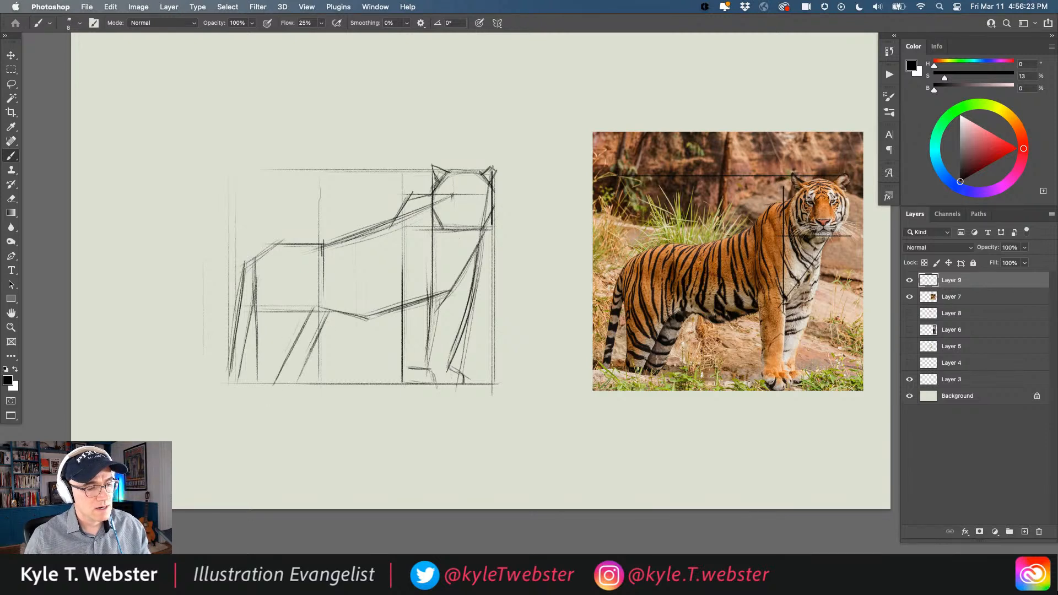
- Outline the negative space under the belly on the photo and darken the matching shape between the front and hind legs in the sketch
left_click_drag(404, 380, 403, 322)
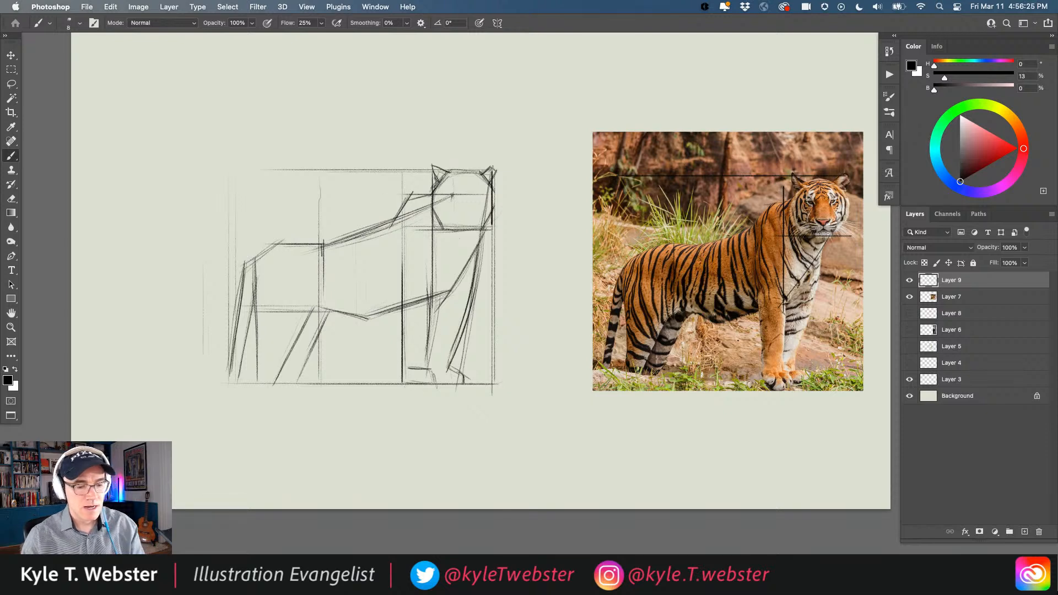
mouse_move(762, 374)
left_mouse_down()
mouse_move(763, 321)
mouse_move(685, 311)
mouse_move(658, 373)
mouse_move(645, 371)
left_mouse_up()
mouse_move(404, 379)
left_mouse_down()
mouse_move(402, 314)
mouse_move(330, 309)
mouse_move(294, 387)
left_mouse_up()
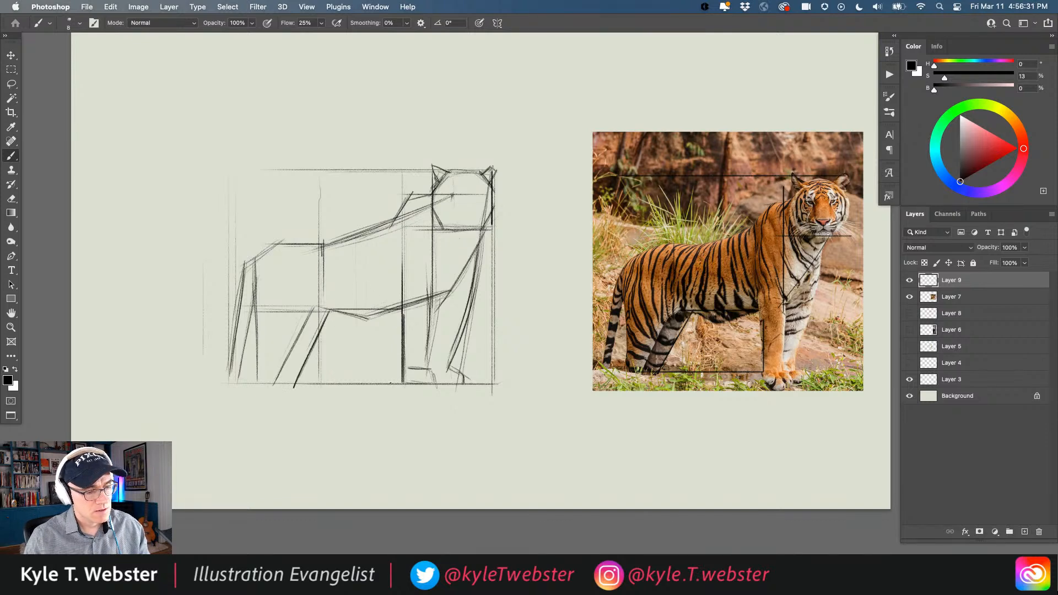
left_click_drag(403, 382, 296, 381)
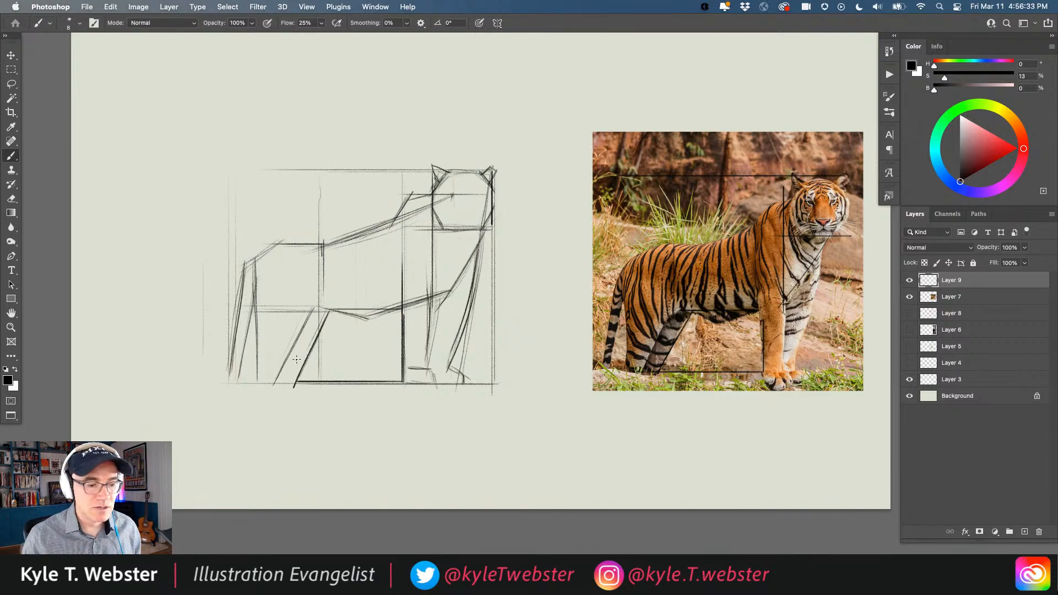